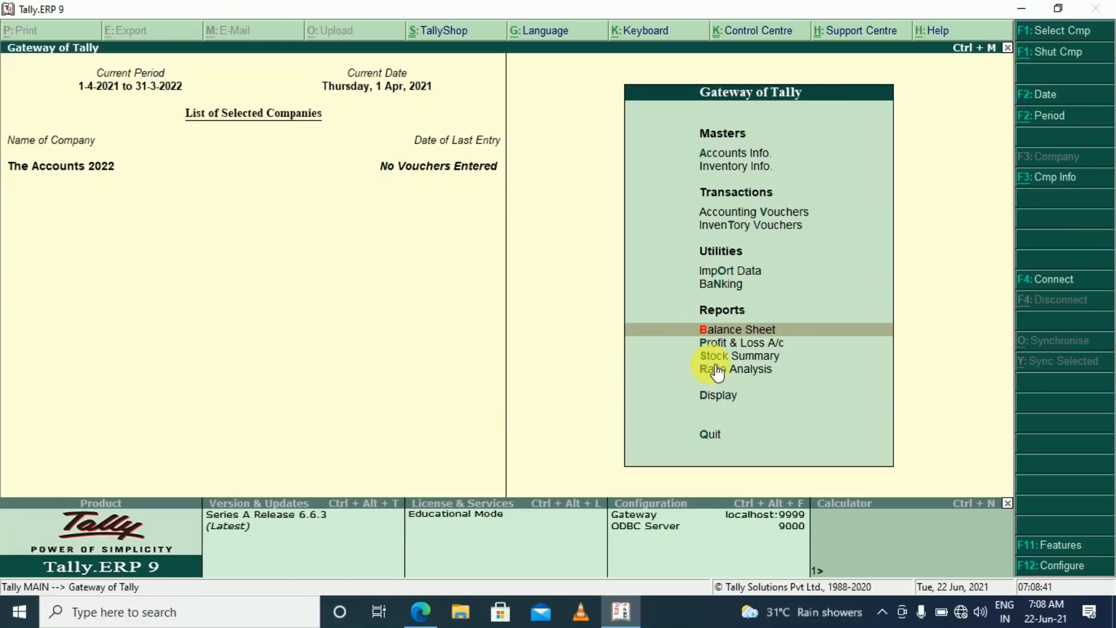
Step: View the Profit & Loss A/c report and return to the Gateway of Tally
{"action": "key", "text": "Down"}
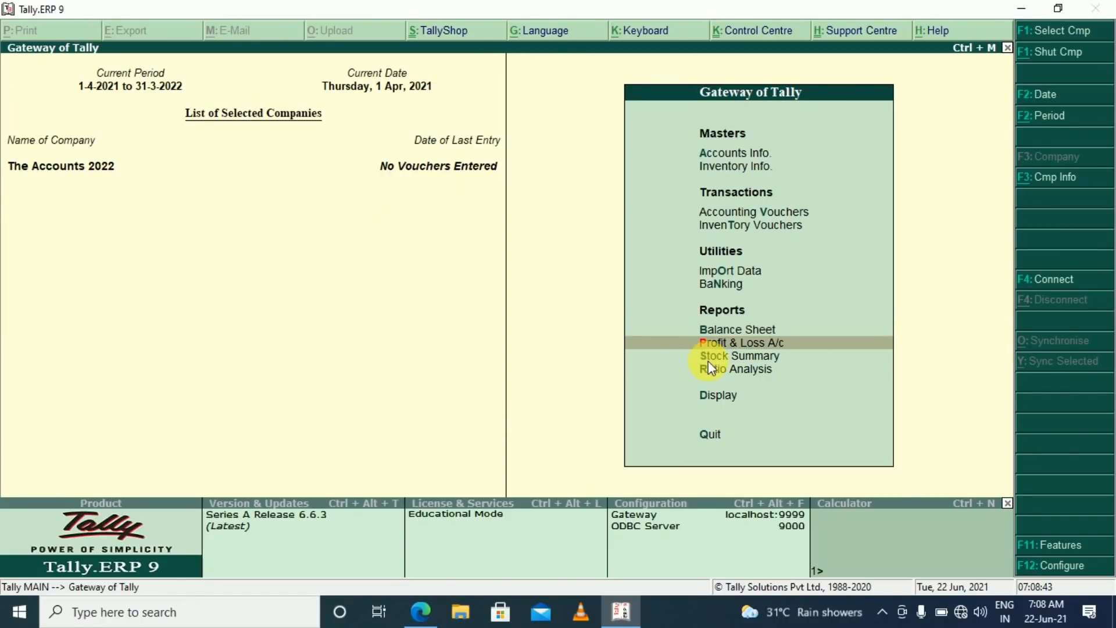
{"action": "key", "text": "Return"}
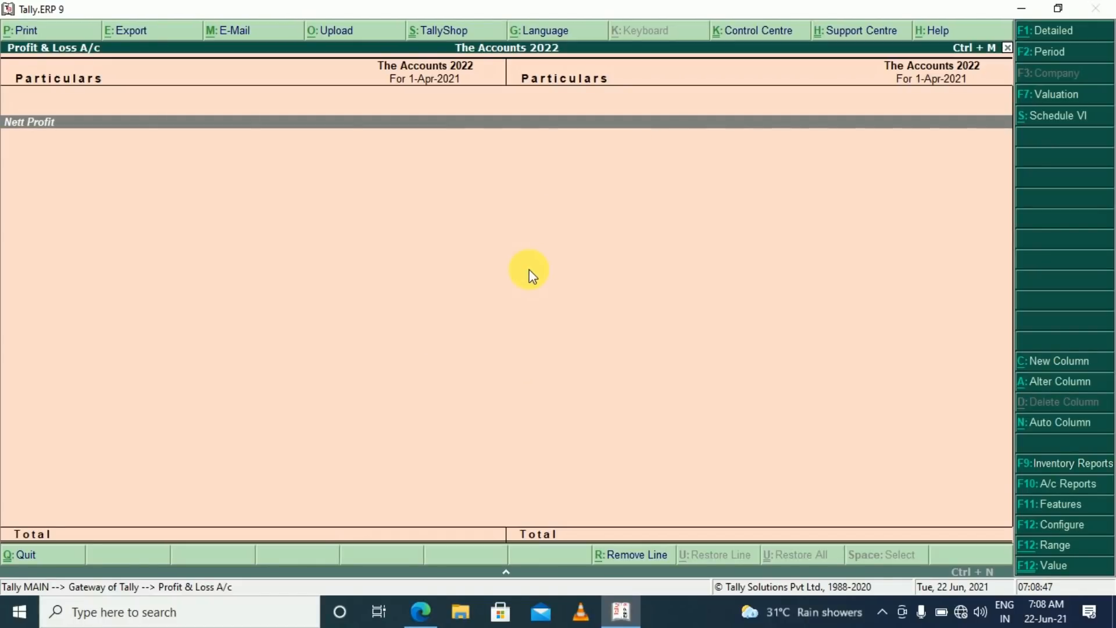
{"action": "key", "text": "Escape"}
Step: View the Balance Sheet and its Capital Account group summary, closing both to return to the Gateway of Tally
{"action": "key", "text": "Up"}
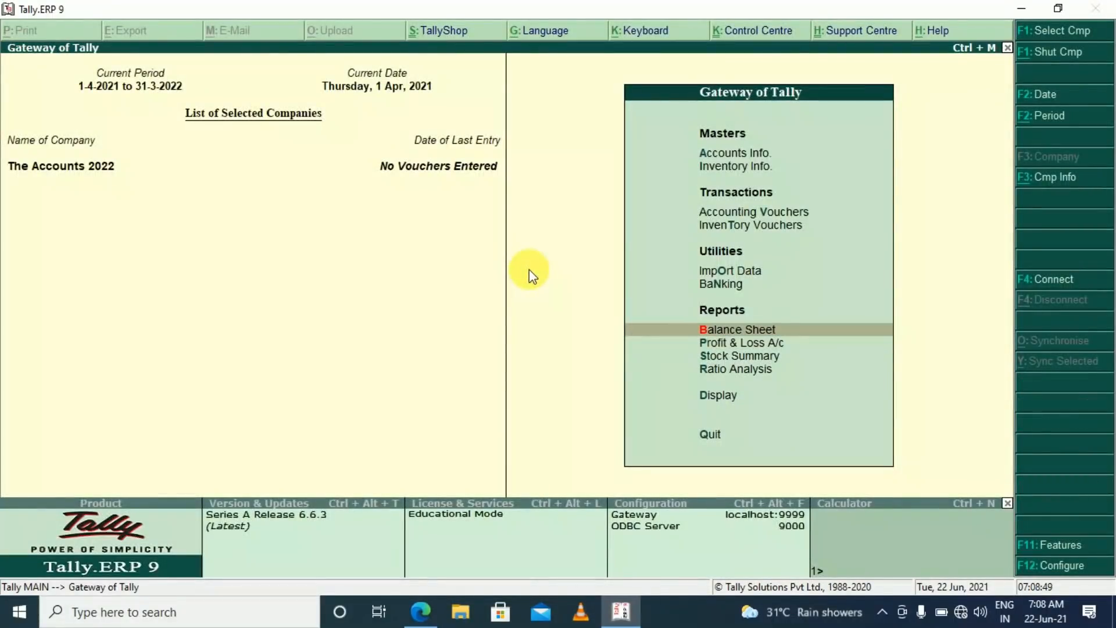
{"action": "key", "text": "Return"}
{"action": "key", "text": "Return"}
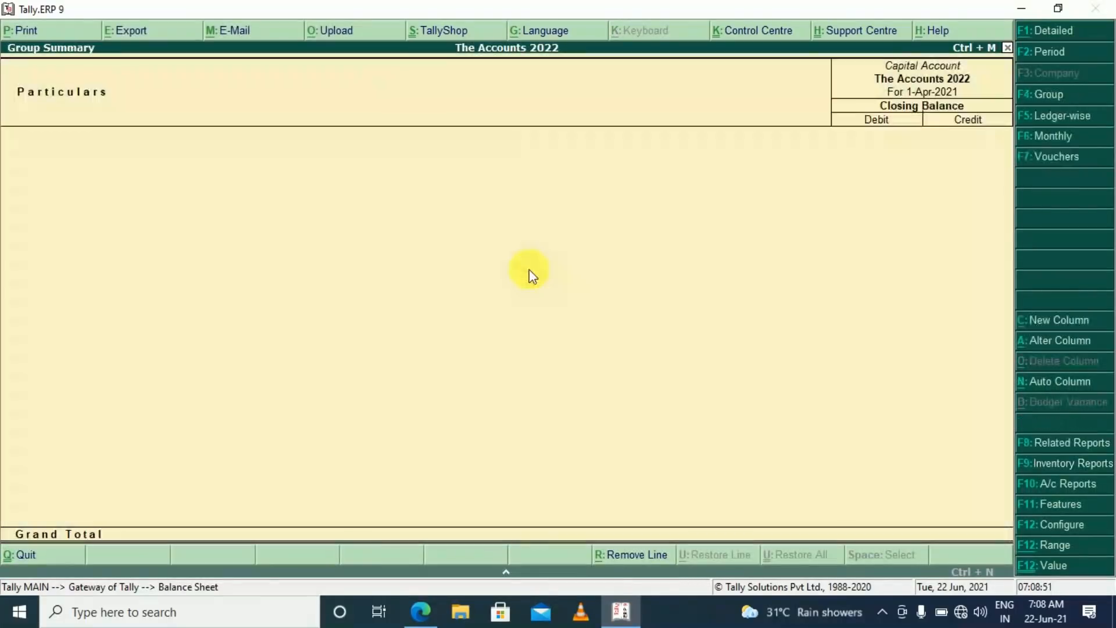
{"action": "key", "text": "Escape"}
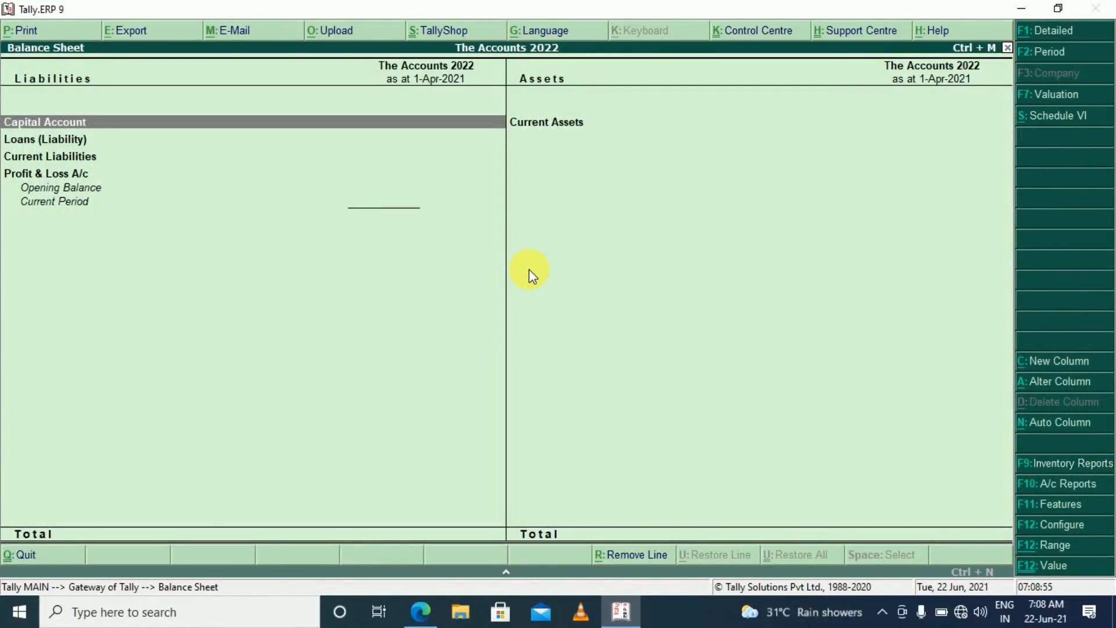
{"action": "key", "text": "Escape"}
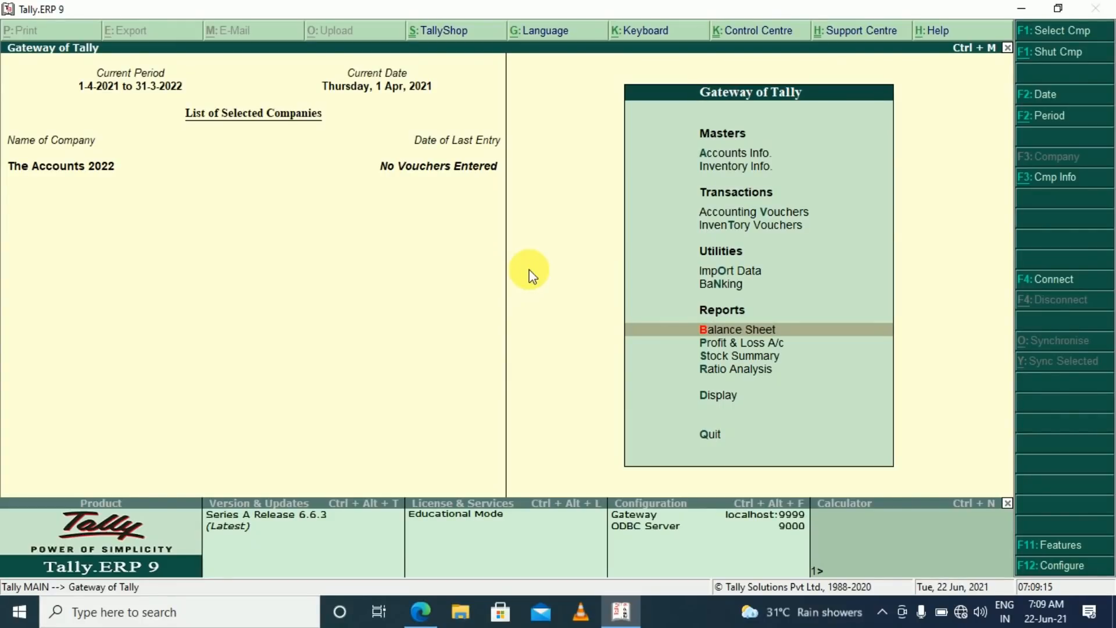
Step: Switch to the Basic Accounts notes PDF in Edge and examine the practice transactions and their journal entries, searching the document for "16"
{"action": "key", "text": "alt+Tab"}
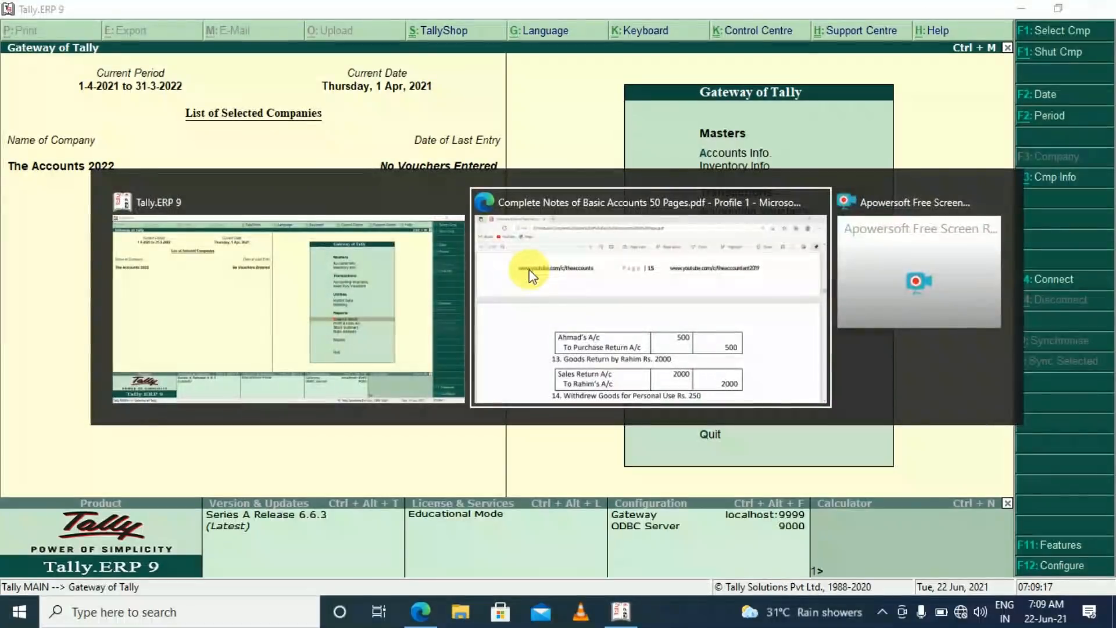
{"action": "scroll", "coordinate": [529, 270], "scroll_direction": "down", "scroll_amount": 3}
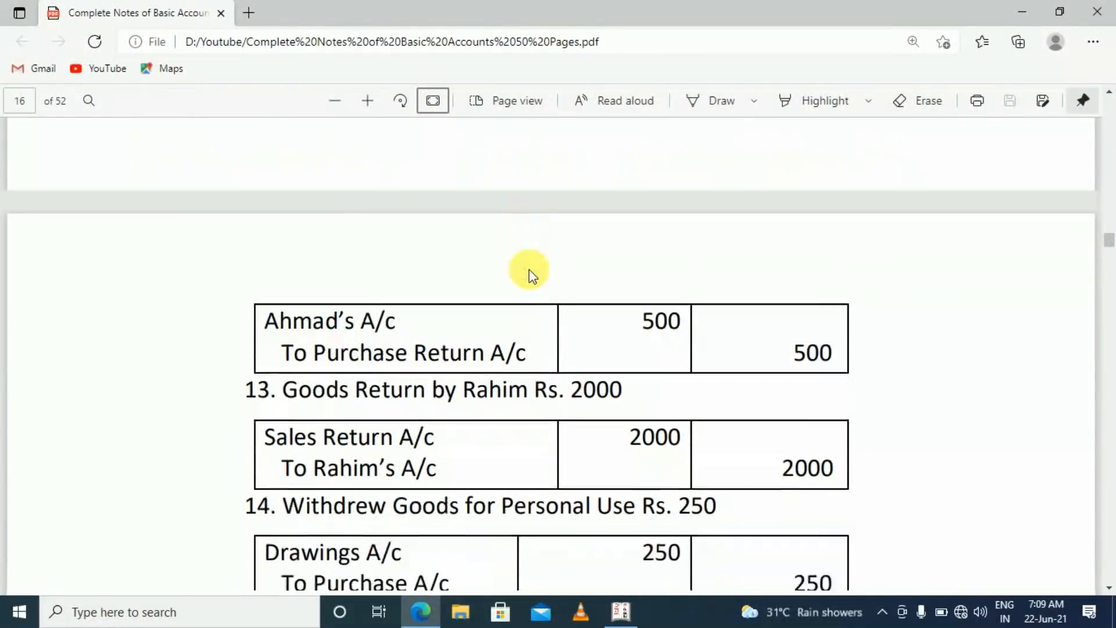
{"action": "scroll", "coordinate": [529, 269], "scroll_direction": "up", "scroll_amount": 15}
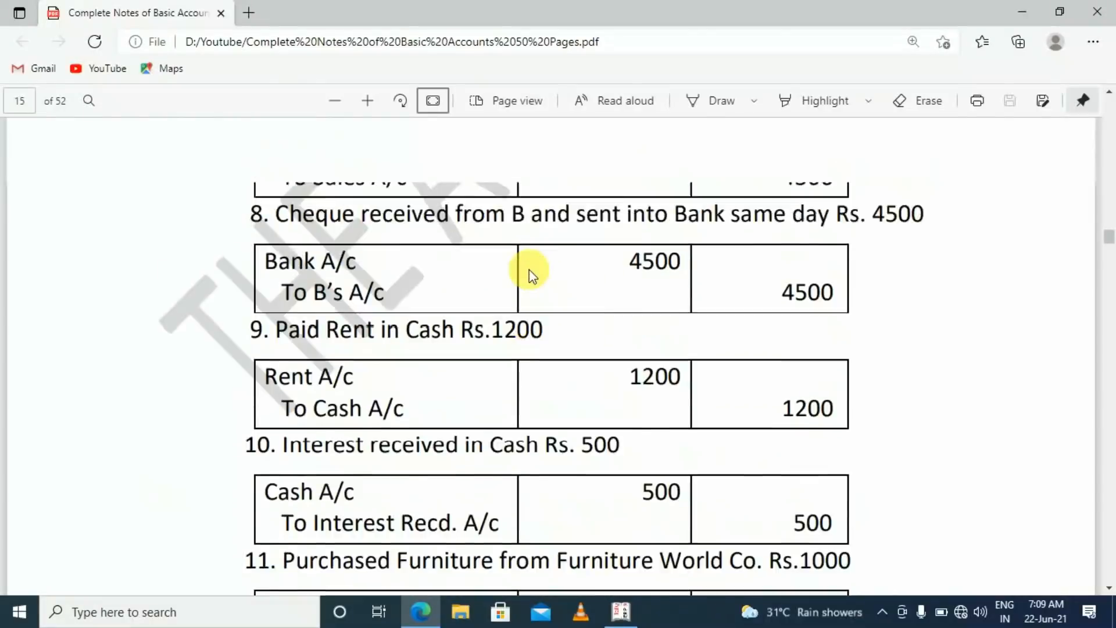
{"action": "scroll", "coordinate": [529, 270], "scroll_direction": "up", "scroll_amount": 10}
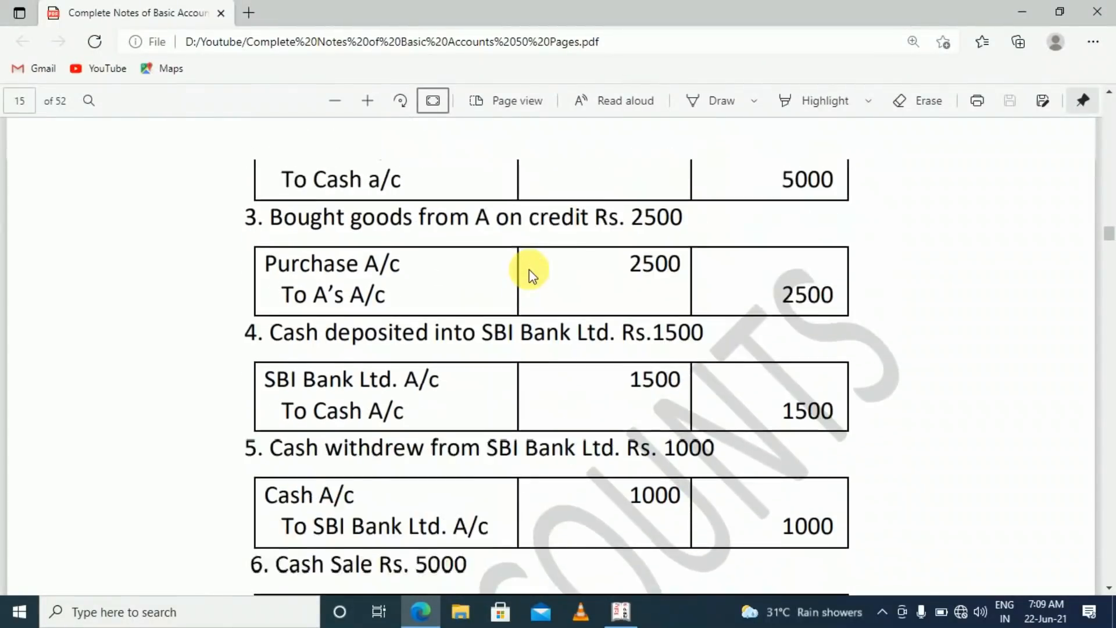
{"action": "scroll", "coordinate": [529, 273], "scroll_direction": "up", "scroll_amount": 6}
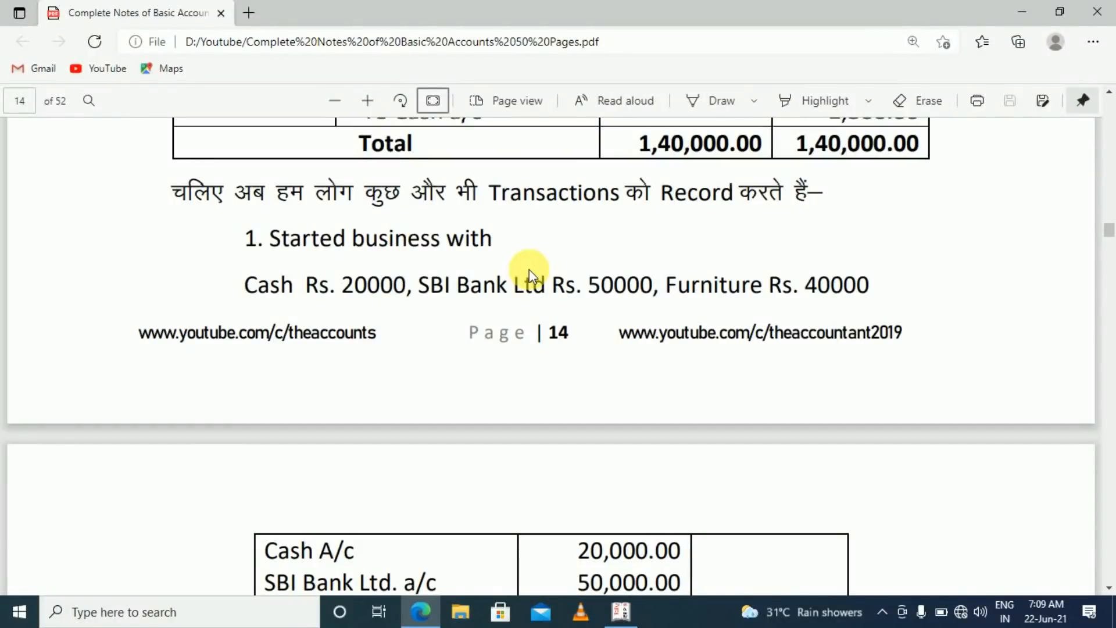
{"action": "scroll", "coordinate": [529, 274], "scroll_direction": "down", "scroll_amount": 2}
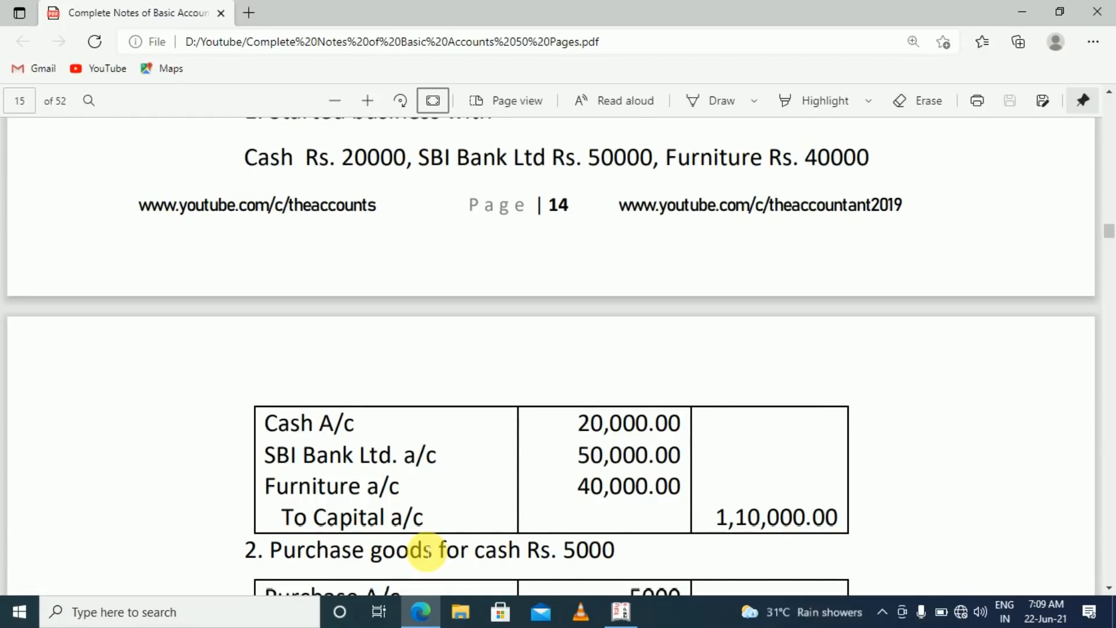
{"action": "scroll", "coordinate": [427, 550], "scroll_direction": "down", "scroll_amount": 6}
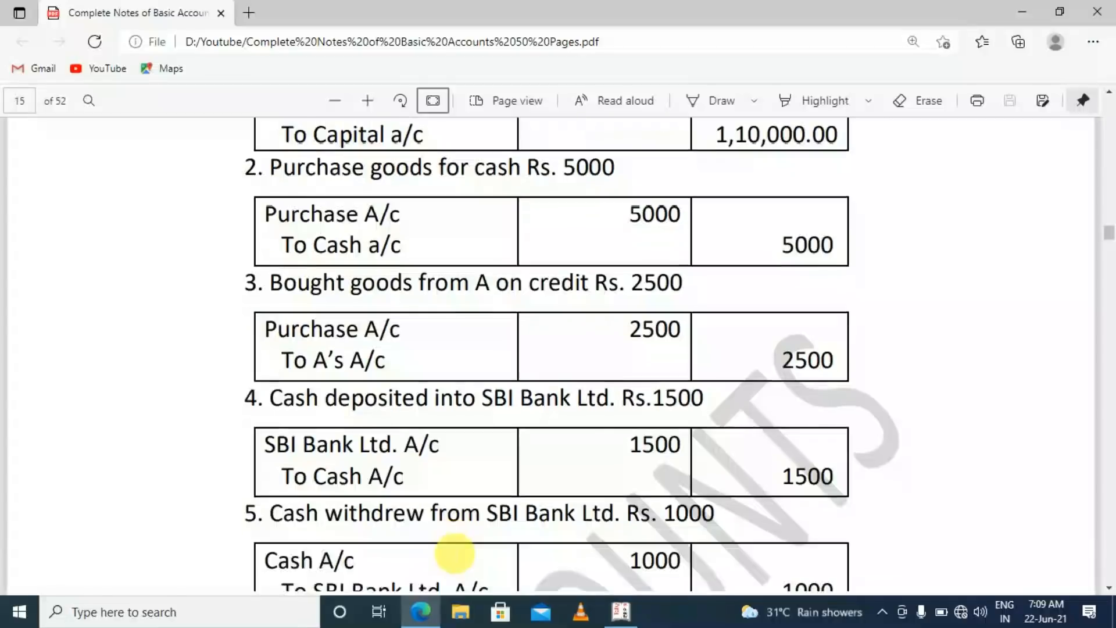
{"action": "scroll", "coordinate": [448, 553], "scroll_direction": "up", "scroll_amount": 6}
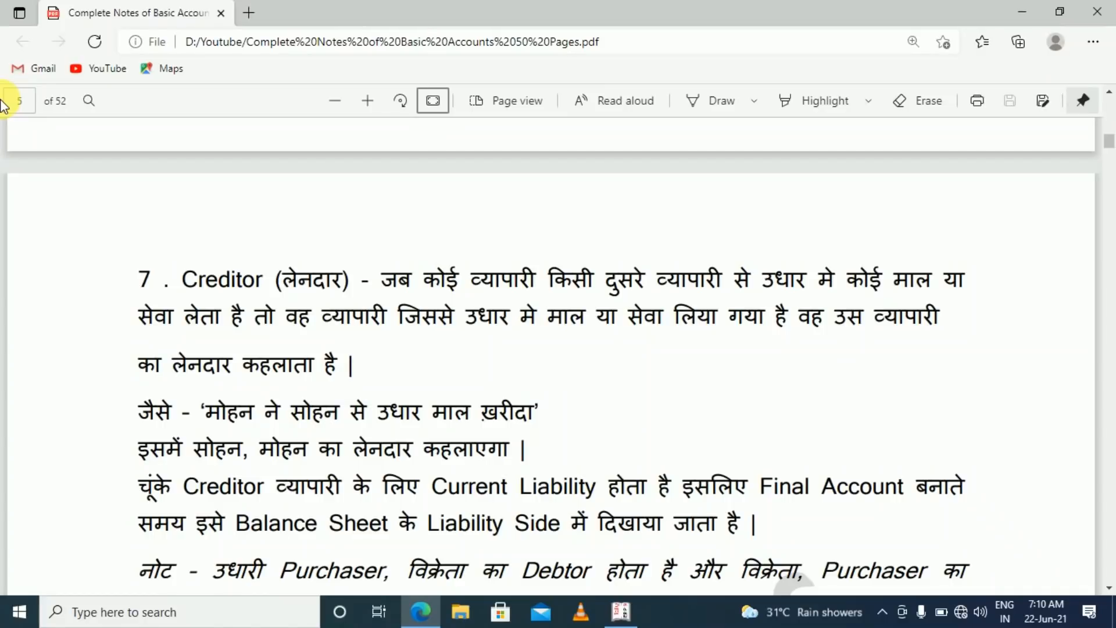
{"action": "key", "text": "Home"}
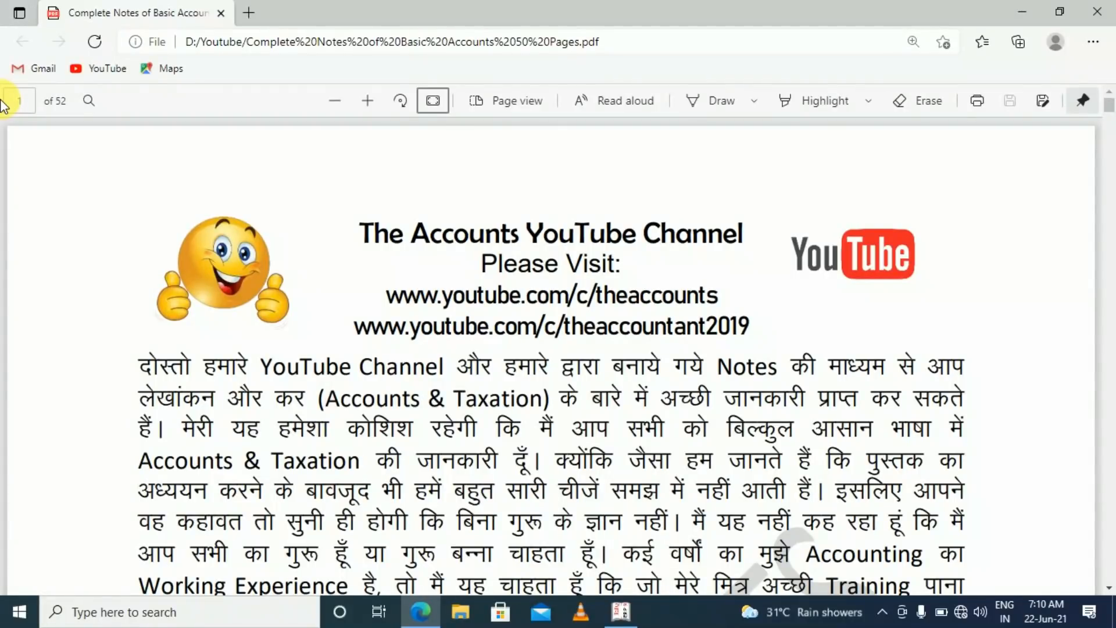
{"action": "key", "text": "ctrl+f"}
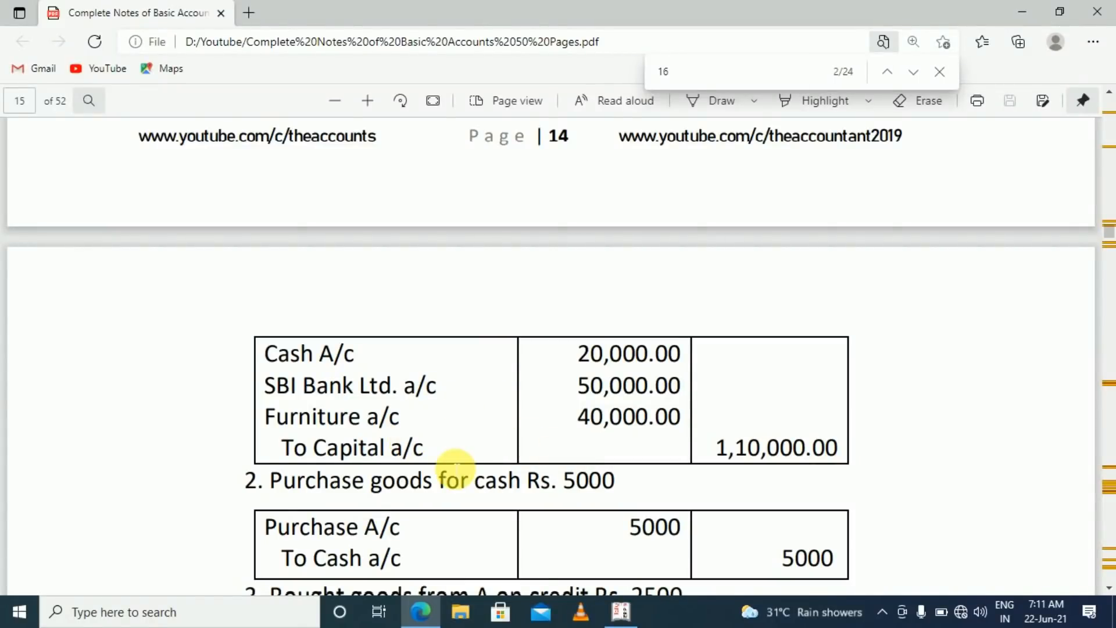
Step: Switch back to Tally.ERP 9 and open the creation form for a single ledger
{"action": "key", "text": "alt+Tab"}
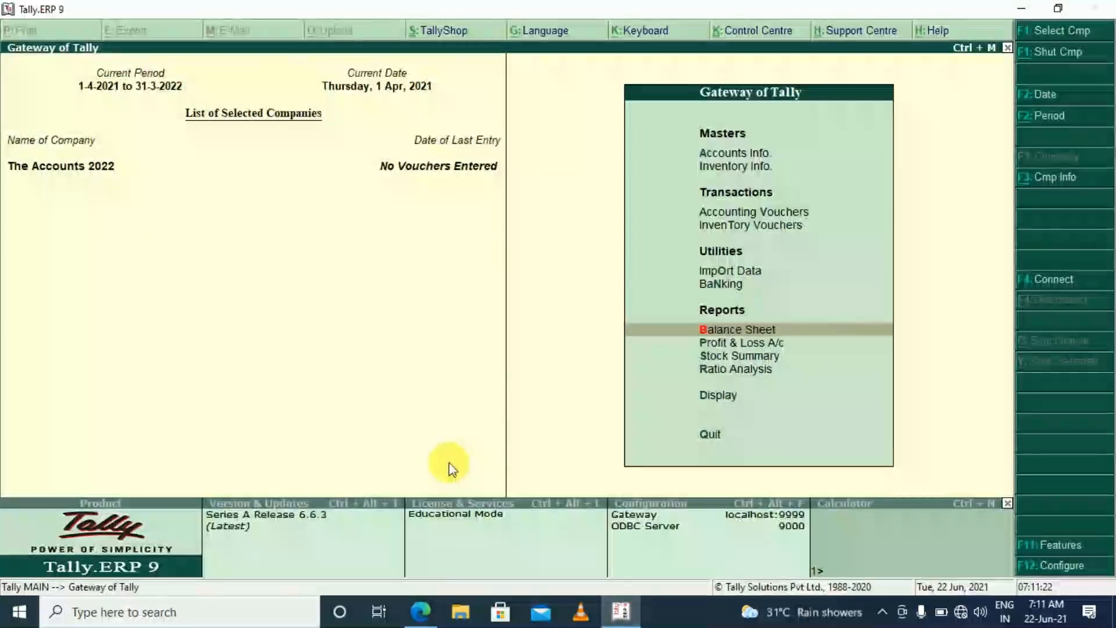
{"action": "key", "text": "Up"}
{"action": "key", "text": "Up"}
{"action": "key", "text": "Up"}
{"action": "key", "text": "Up"}
{"action": "key", "text": "Up"}
{"action": "key", "text": "Up"}
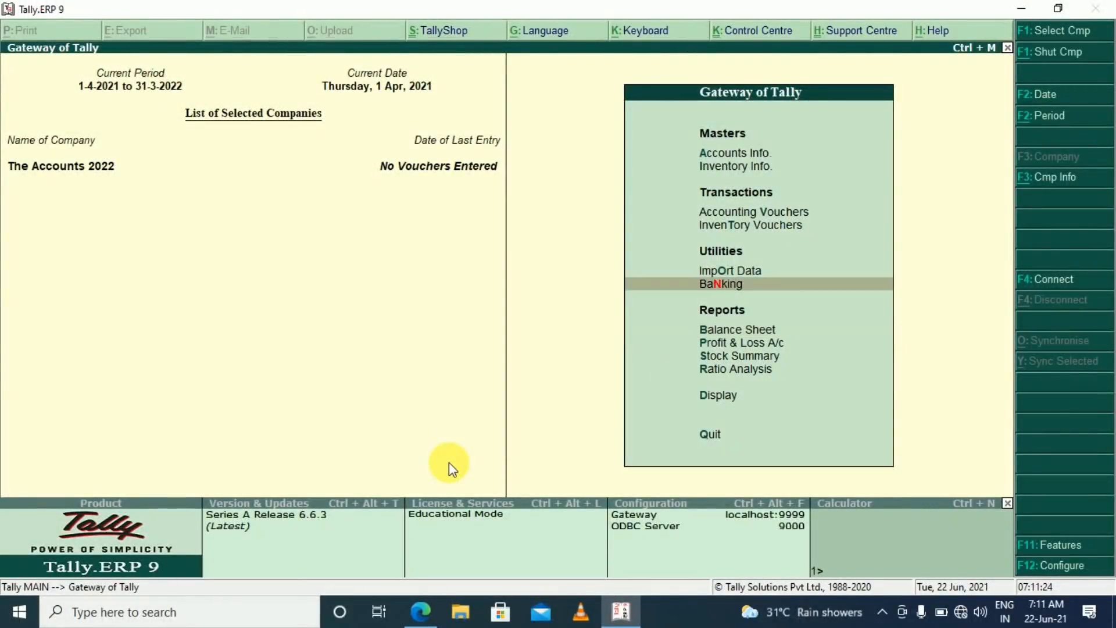
{"action": "key", "text": "Return"}
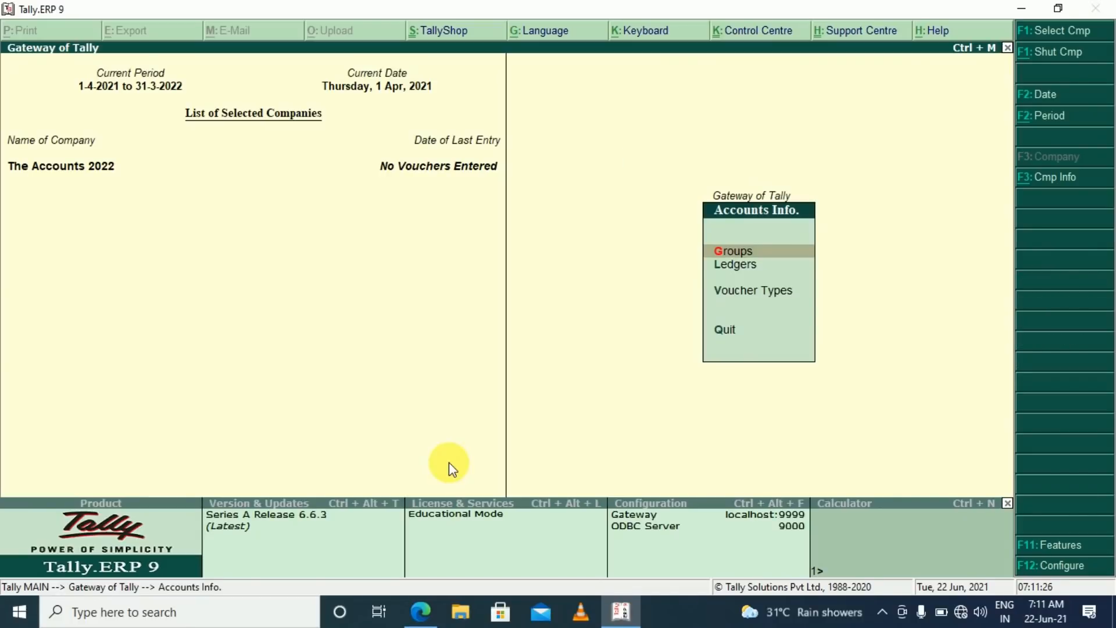
{"action": "key", "text": "Down"}
{"action": "key", "text": "Return"}
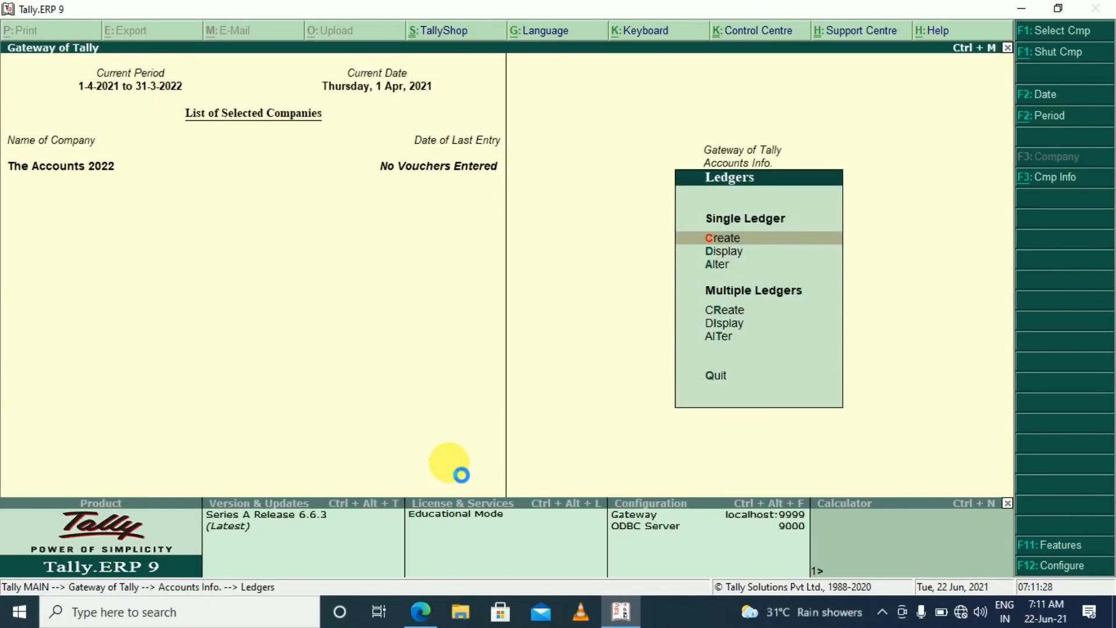
{"action": "key", "text": "Return"}
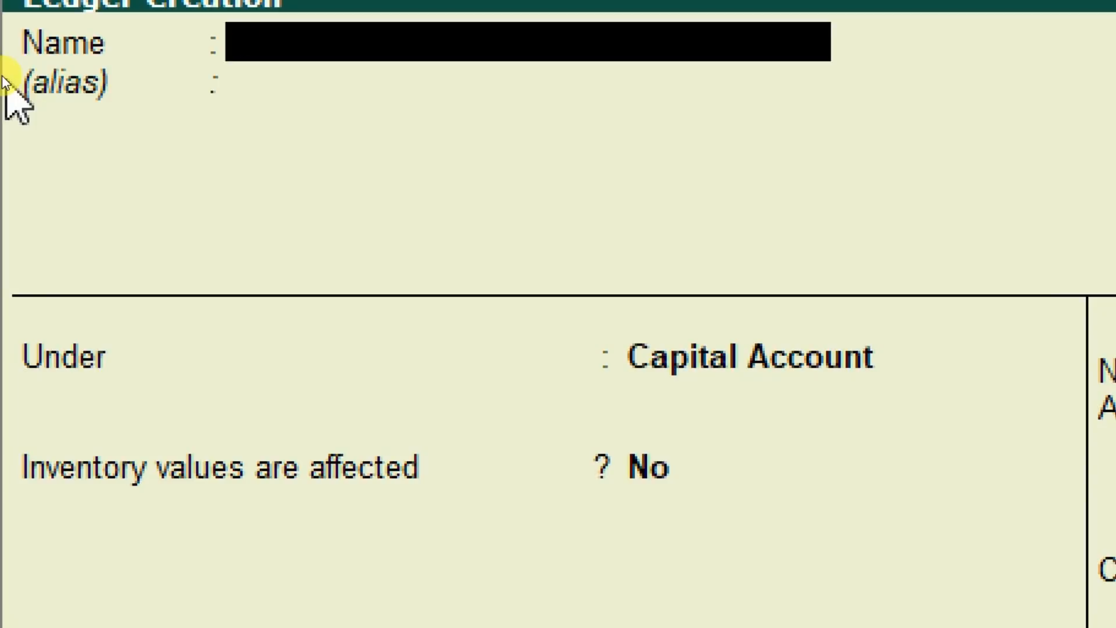
{"action": "type", "text": "Cash"}
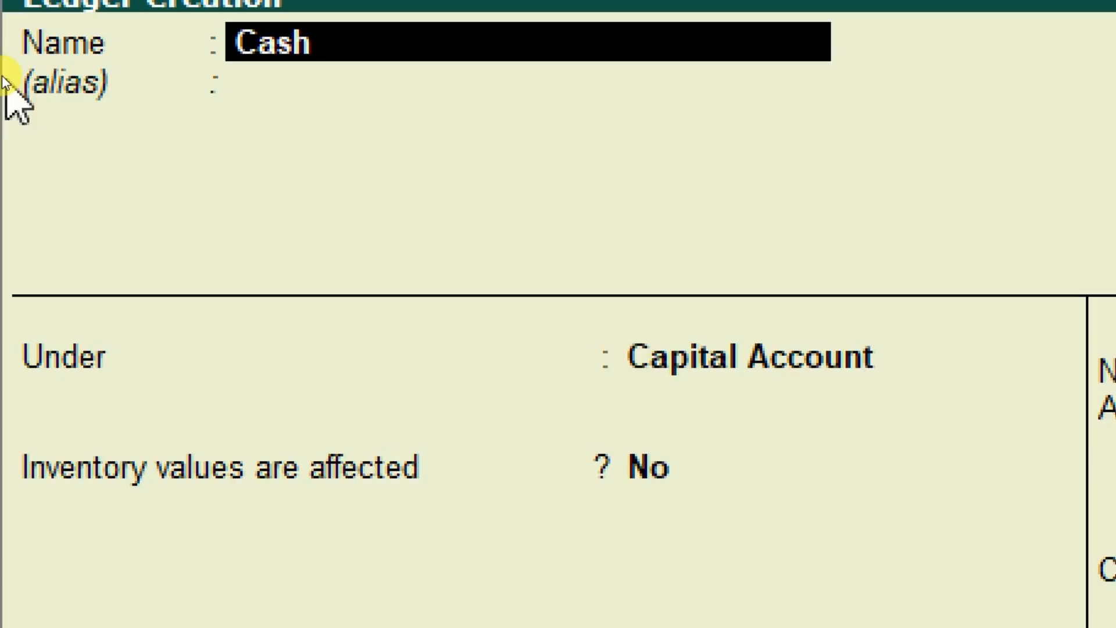
{"action": "key", "text": "BackSpace"}
{"action": "key", "text": "BackSpace"}
{"action": "key", "text": "BackSpace"}
{"action": "key", "text": "BackSpace"}
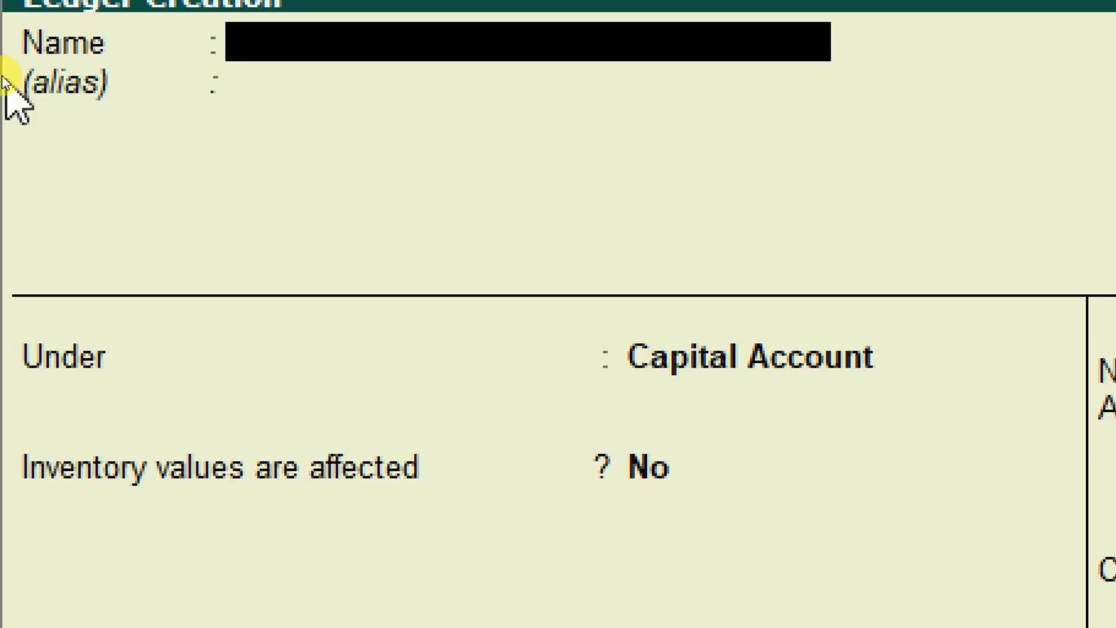
Step: Name the new ledger "S B I" and place it under the Bank Accounts group
{"action": "type", "text": "SBI"}
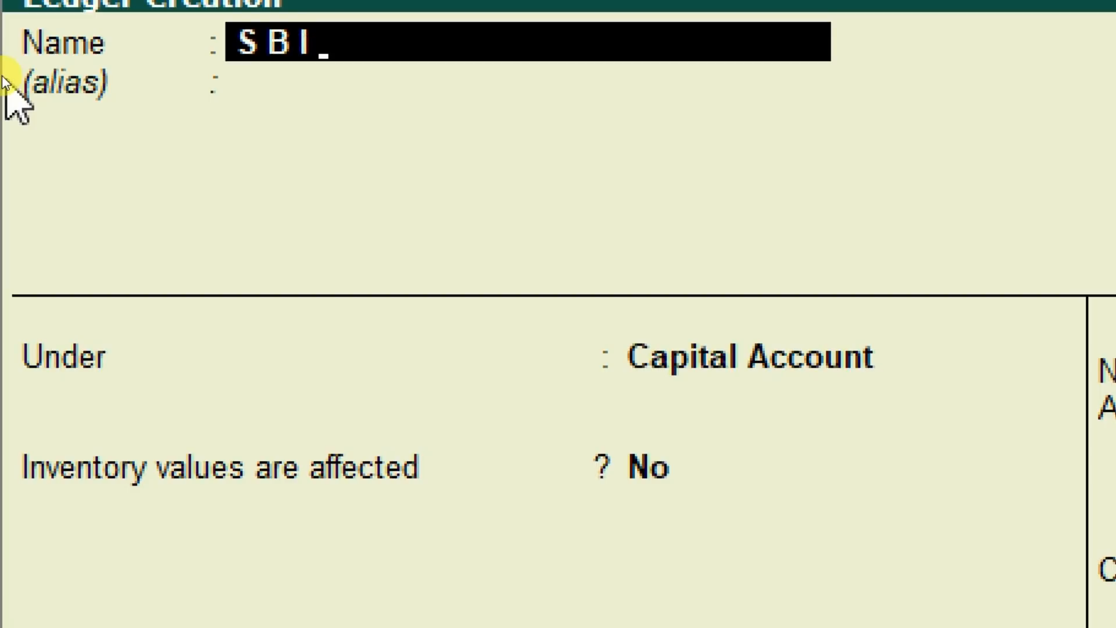
{"action": "key", "text": "Return"}
{"action": "key", "text": "Return"}
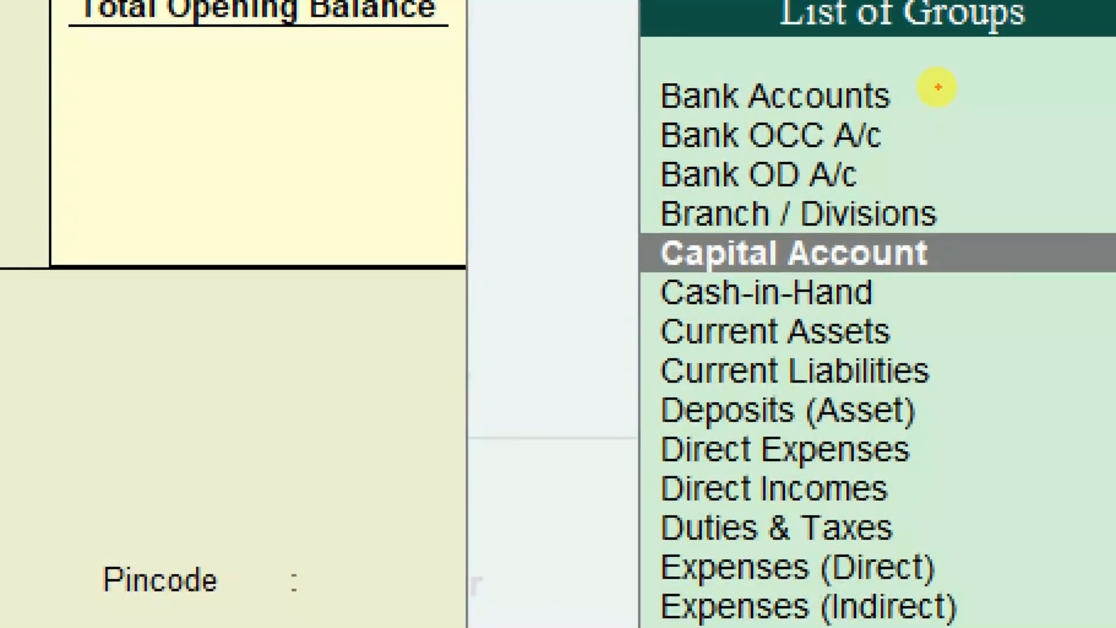
{"action": "mouse_move", "coordinate": [937, 103]}
{"action": "left_mouse_down"}
{"action": "mouse_move", "coordinate": [949, 109]}
{"action": "mouse_move", "coordinate": [1069, 55]}
{"action": "left_mouse_up"}
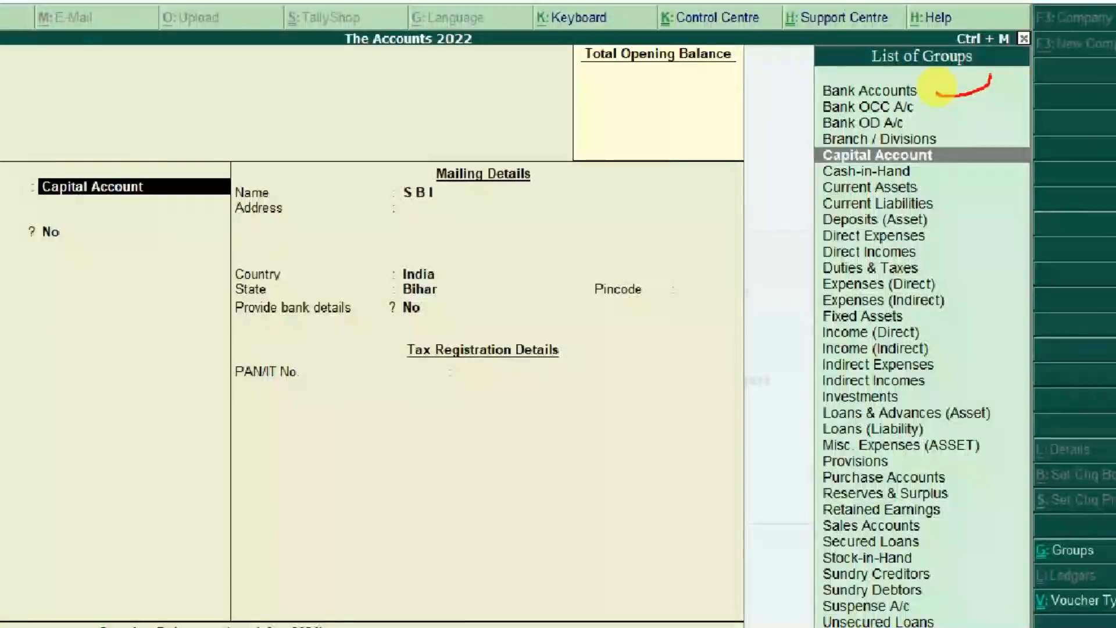
{"action": "key", "text": "Up"}
{"action": "key", "text": "Up"}
{"action": "key", "text": "Up"}
{"action": "key", "text": "Up"}
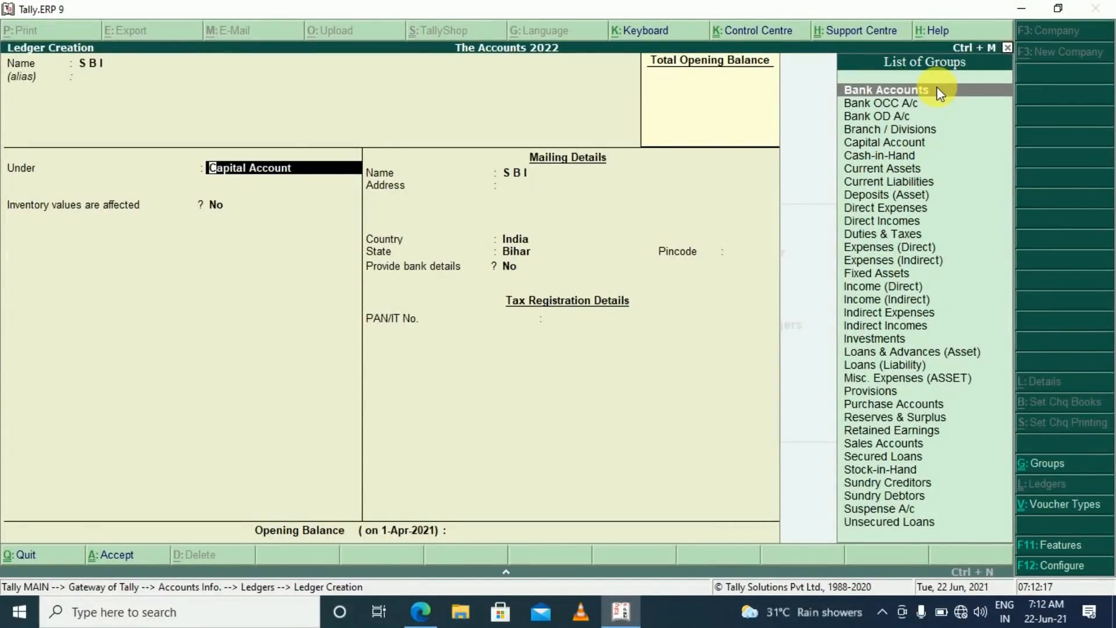
{"action": "key", "text": "Return"}
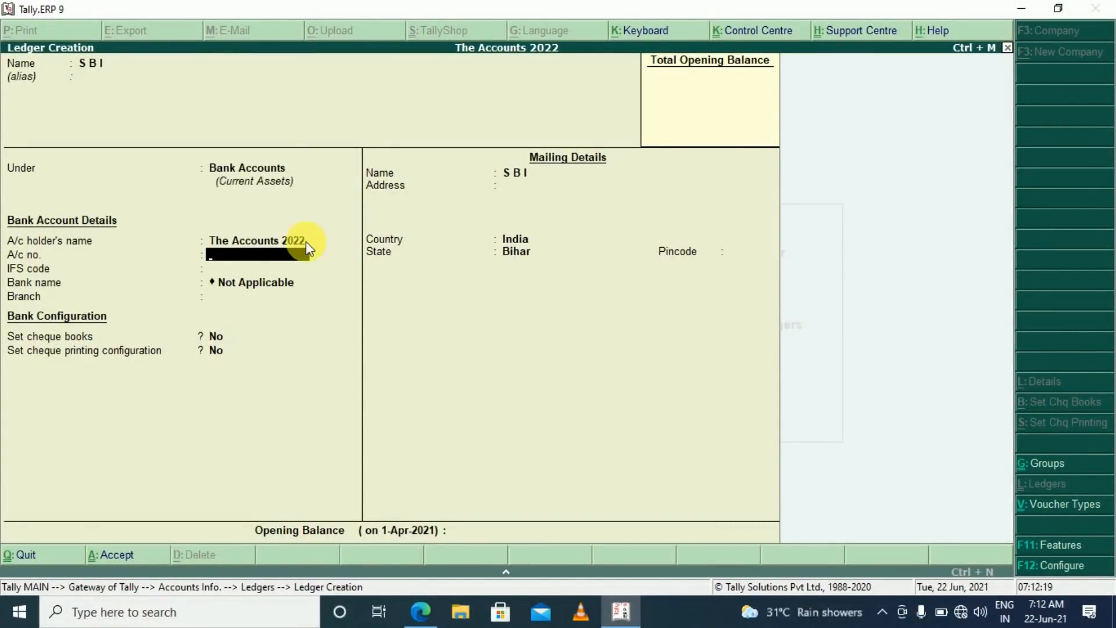
Step: Leave the remaining bank and mailing details at their defaults and save the S B I ledger
{"action": "key", "text": "Return"}
{"action": "key", "text": "Return"}
{"action": "key", "text": "Return"}
{"action": "key", "text": "Return"}
{"action": "key", "text": "Return"}
{"action": "key", "text": "Return"}
{"action": "key", "text": "Return"}
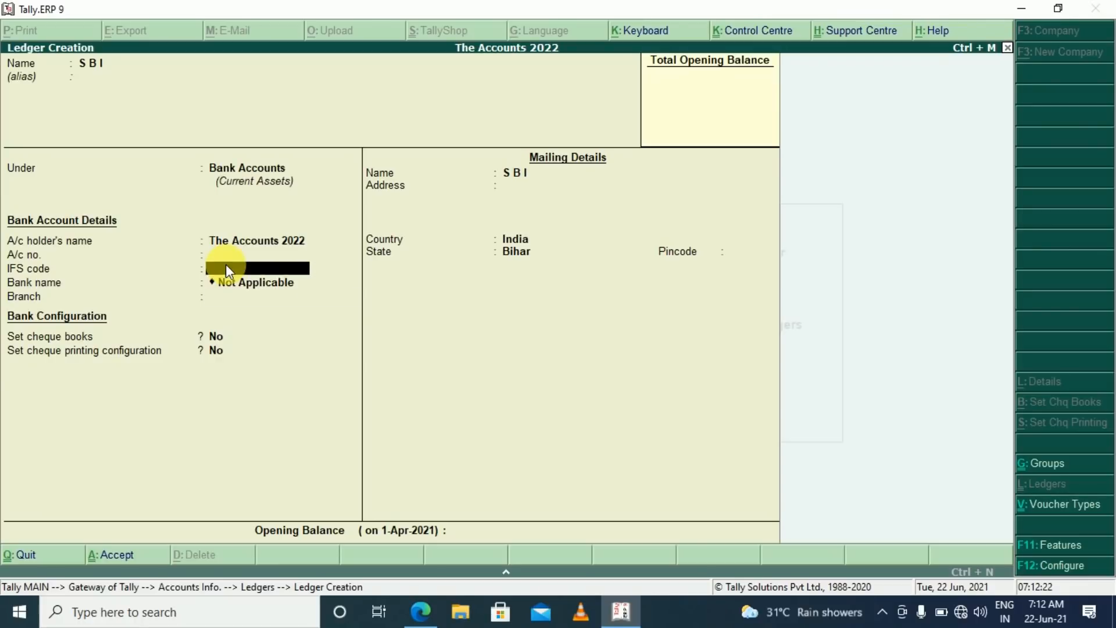
{"action": "key", "text": "Return"}
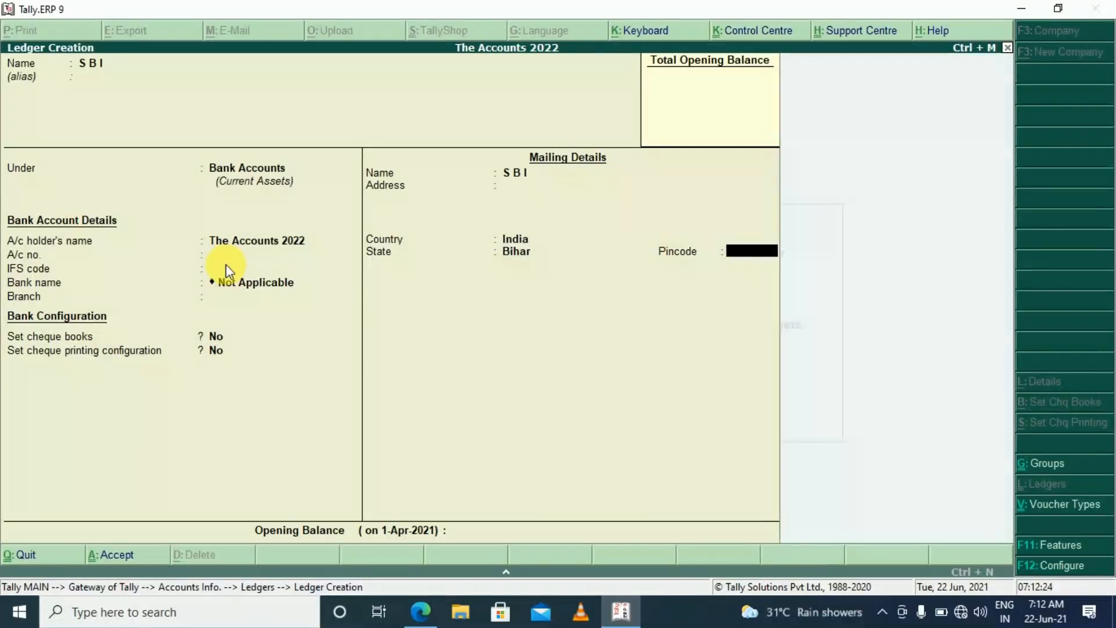
{"action": "key", "text": "Return"}
{"action": "key", "text": "Return"}
{"action": "key", "text": "Return"}
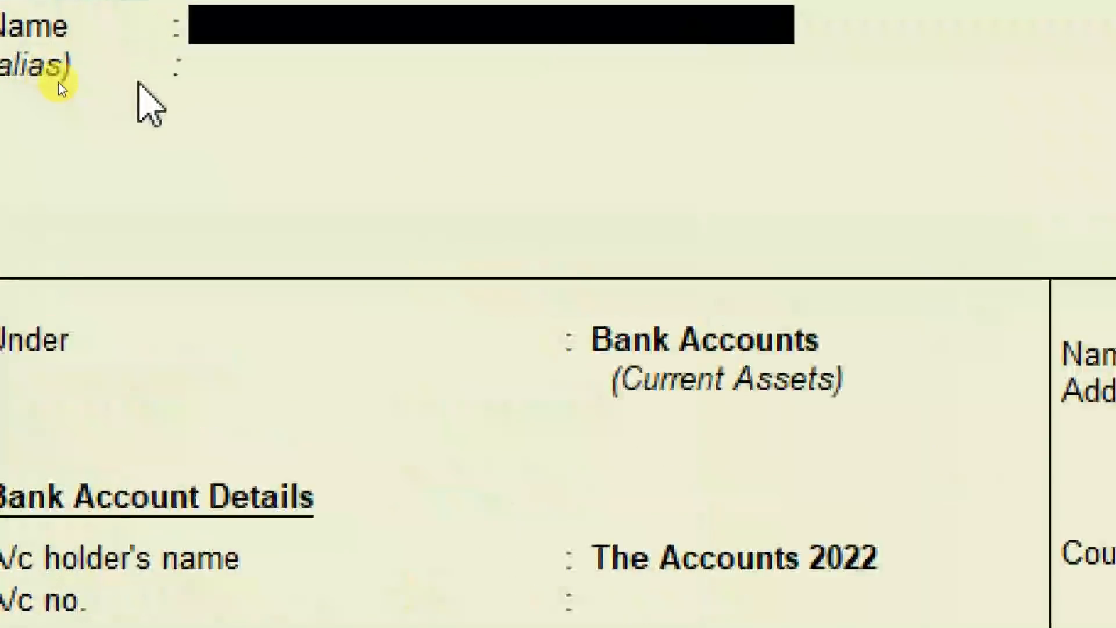
Step: Create a ledger named "Furniture" under the Fixed Assets group and save it with the remaining details at their defaults
{"action": "type", "text": "Fur"}
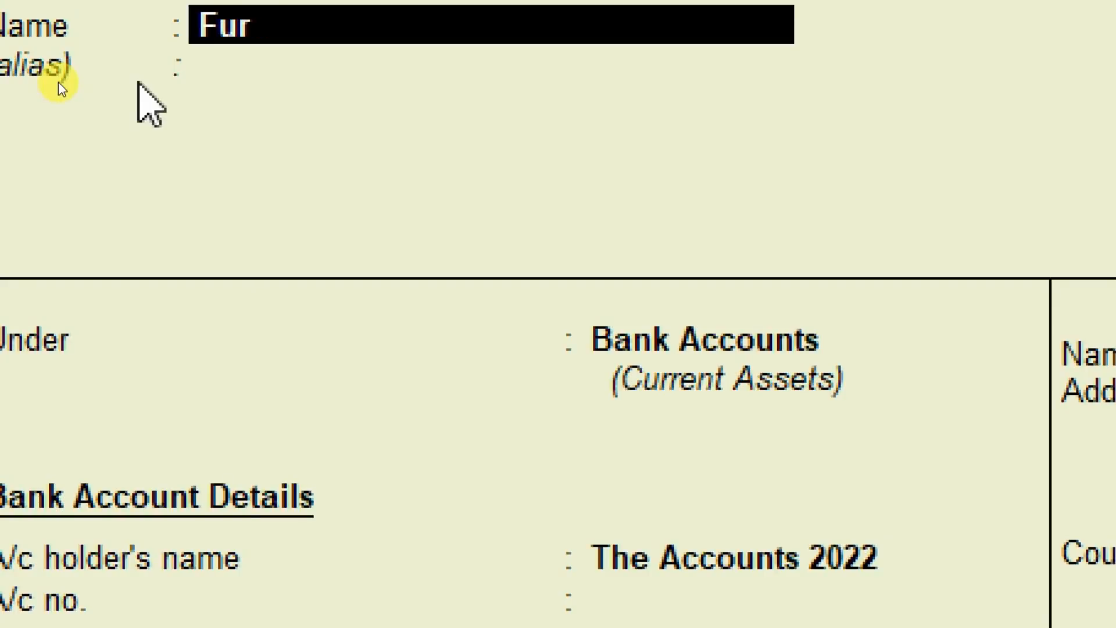
{"action": "type", "text": "niture"}
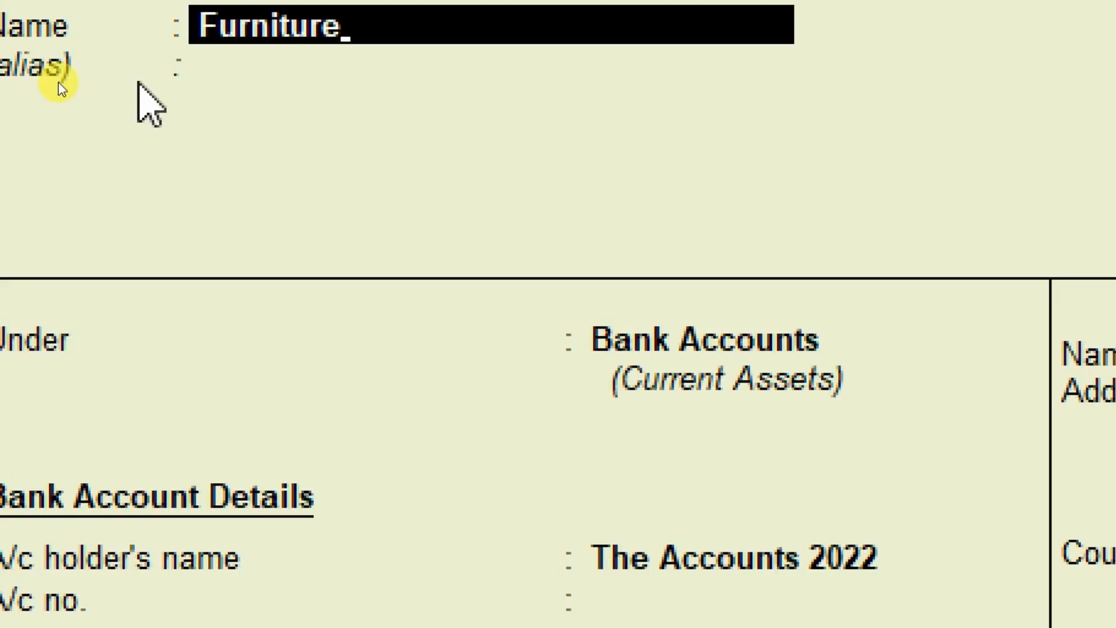
{"action": "key", "text": "Return"}
{"action": "key", "text": "Return"}
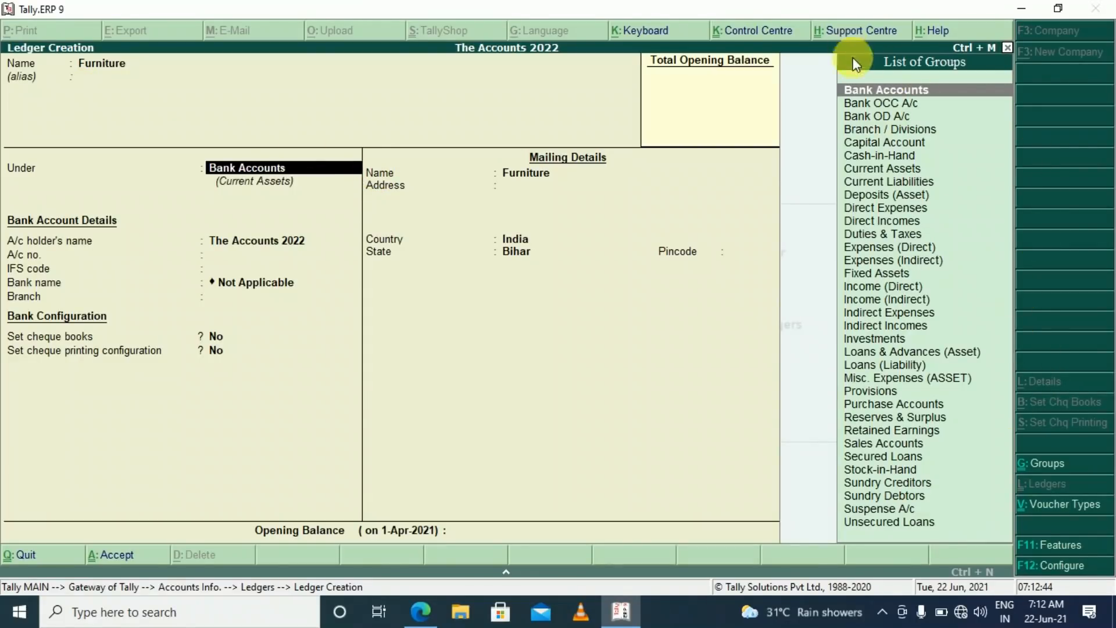
{"action": "left_click", "coordinate": [895, 274]}
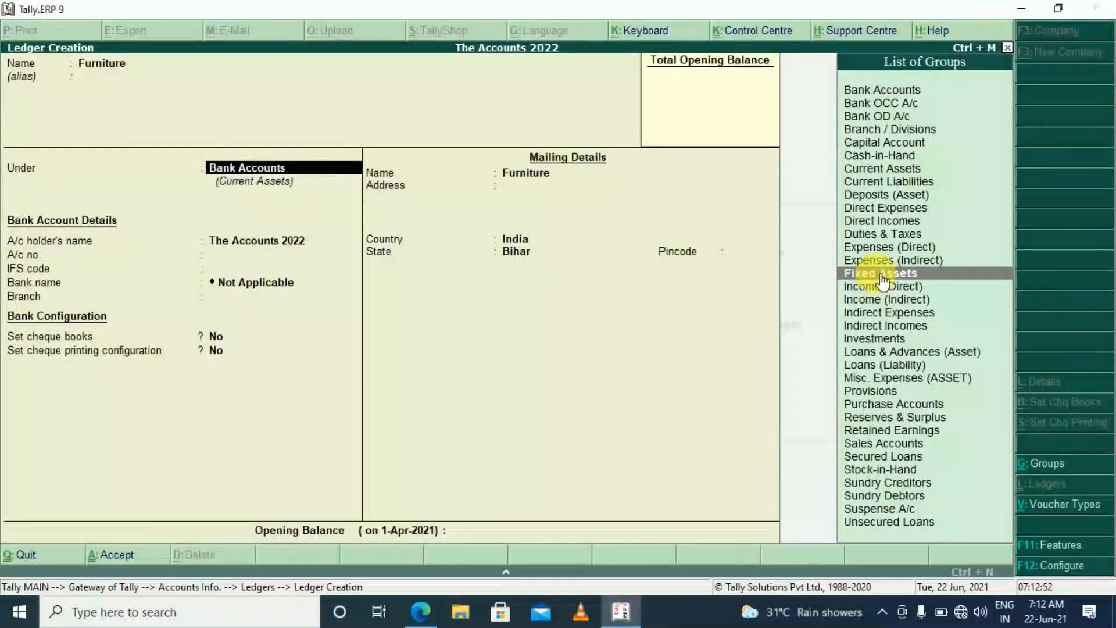
{"action": "left_click", "coordinate": [877, 273]}
{"action": "key", "text": "Return"}
{"action": "key", "text": "Return"}
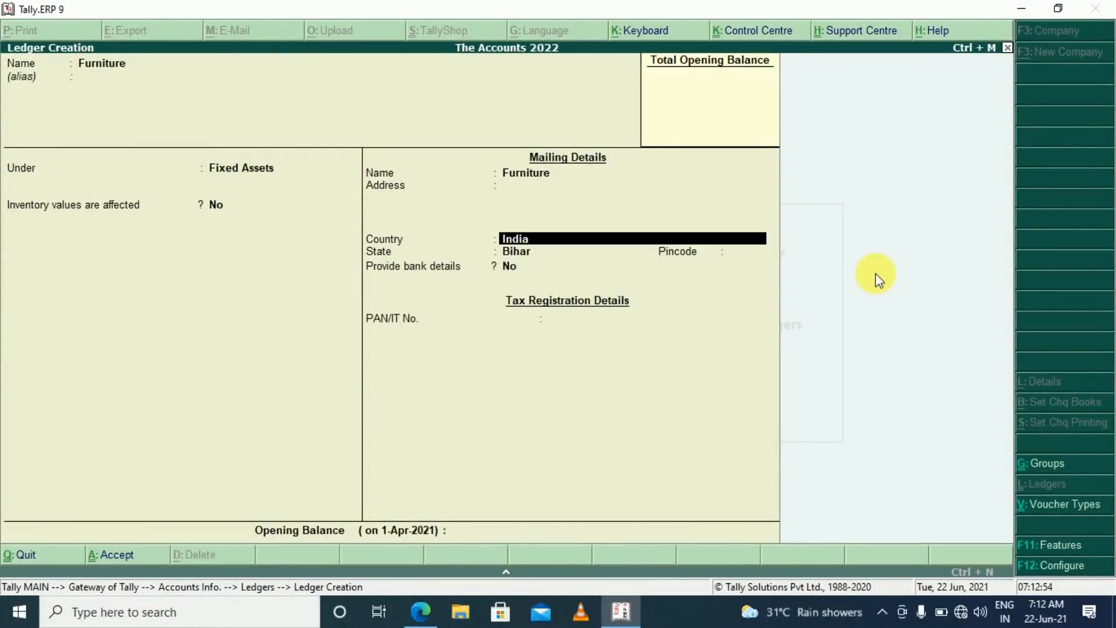
{"action": "key", "text": "ctrl+a"}
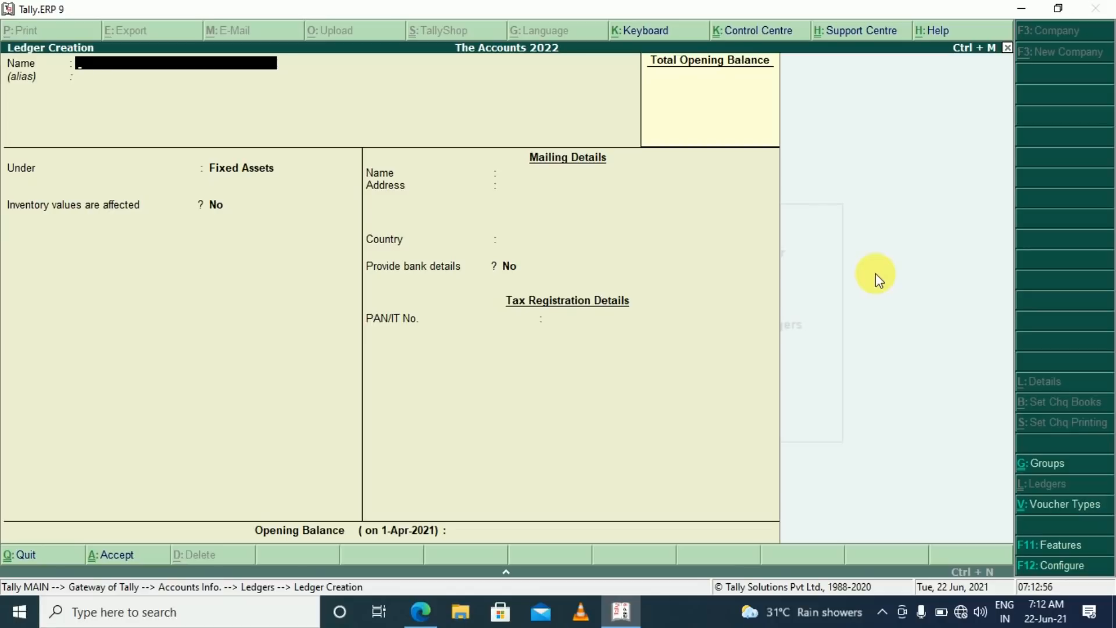
Step: Name the next new ledger "Capital Account"
{"action": "type", "text": "Capital a"}
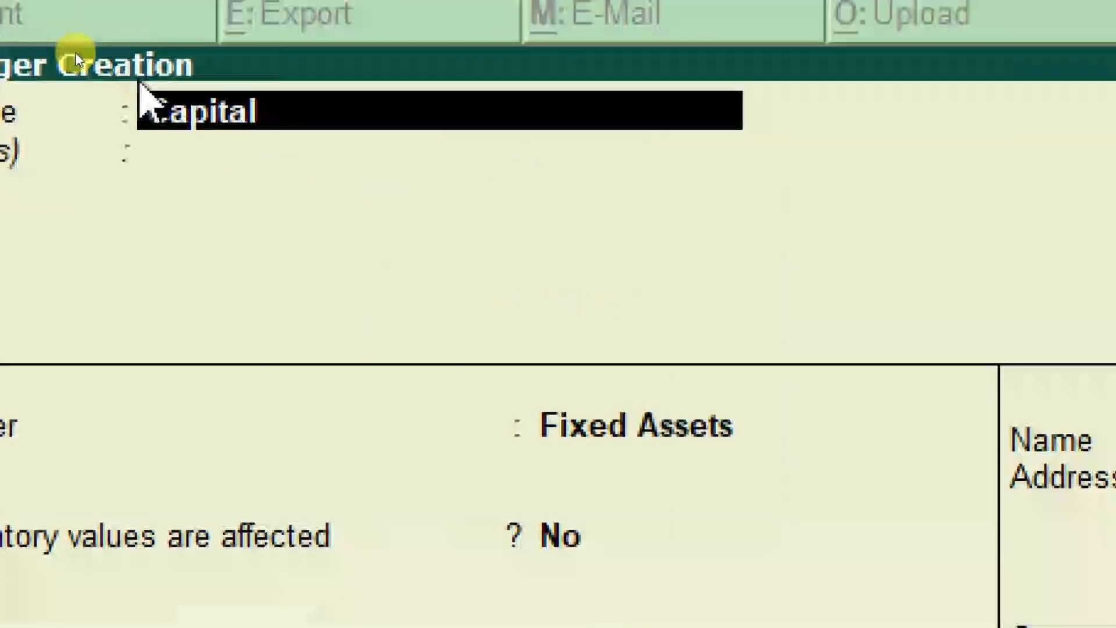
{"action": "type", "text": "ccount"}
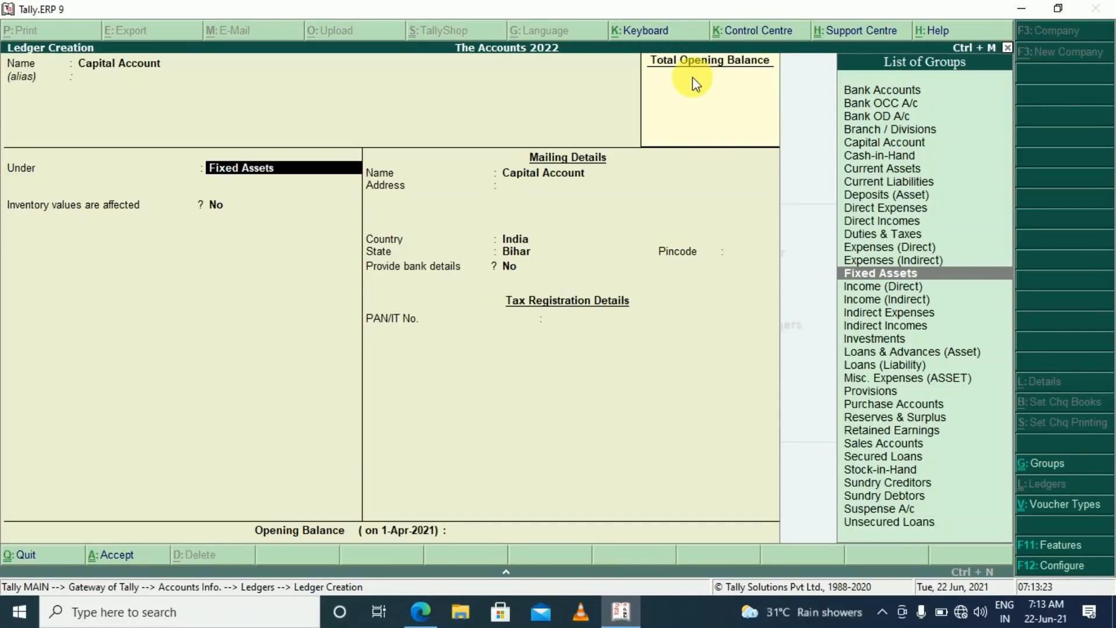
{"action": "type", "text": "Cur"}
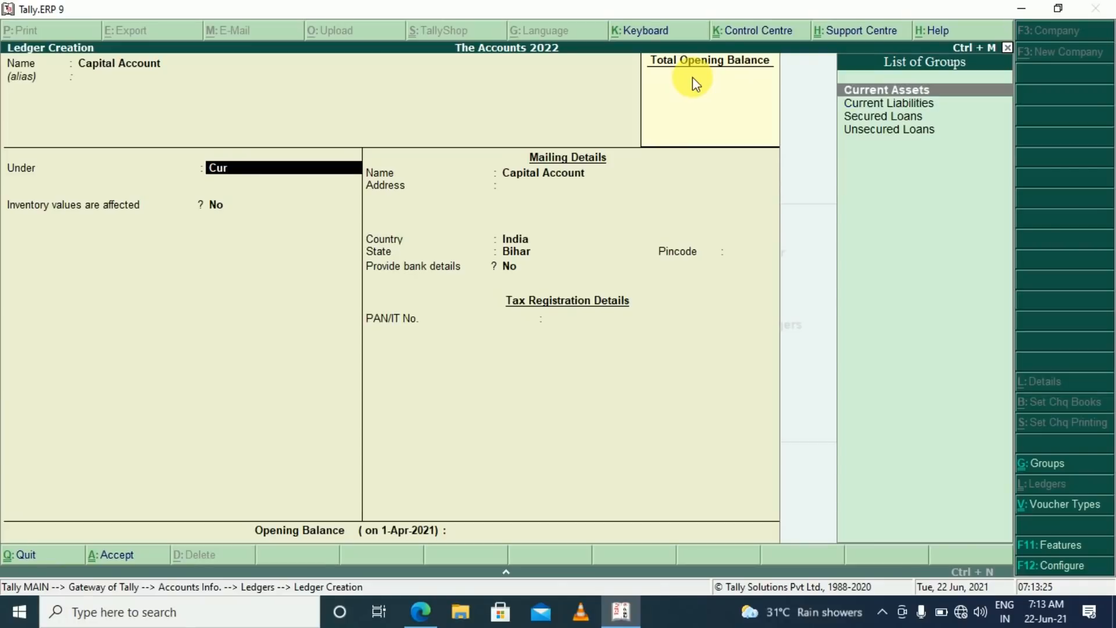
{"action": "key", "text": "Down"}
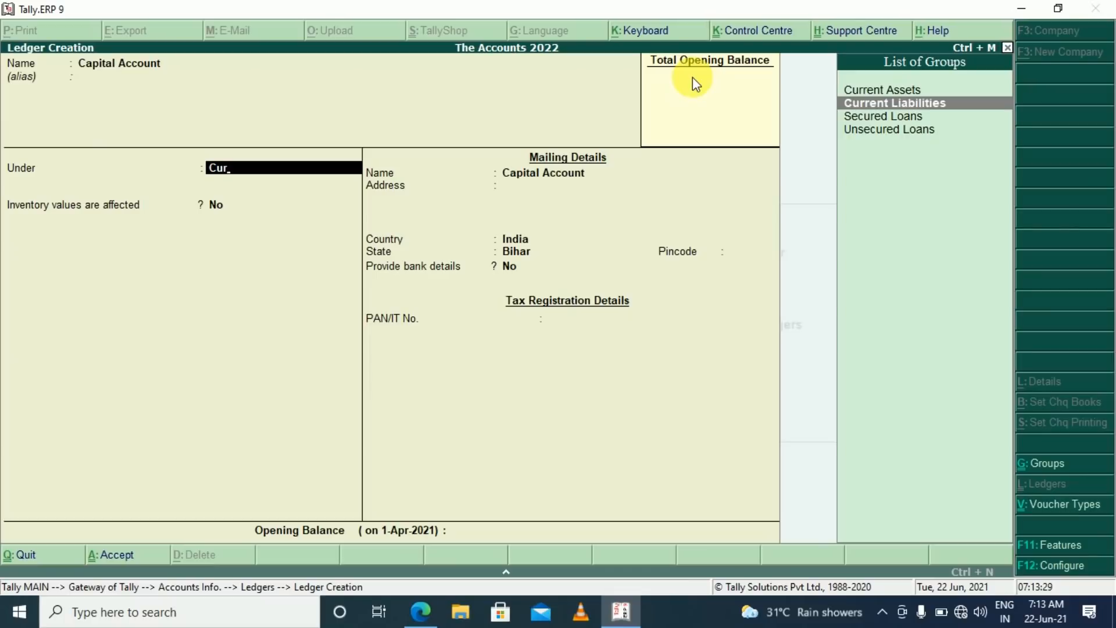
{"action": "key", "text": "BackSpace"}
{"action": "key", "text": "BackSpace"}
{"action": "key", "text": "BackSpace"}
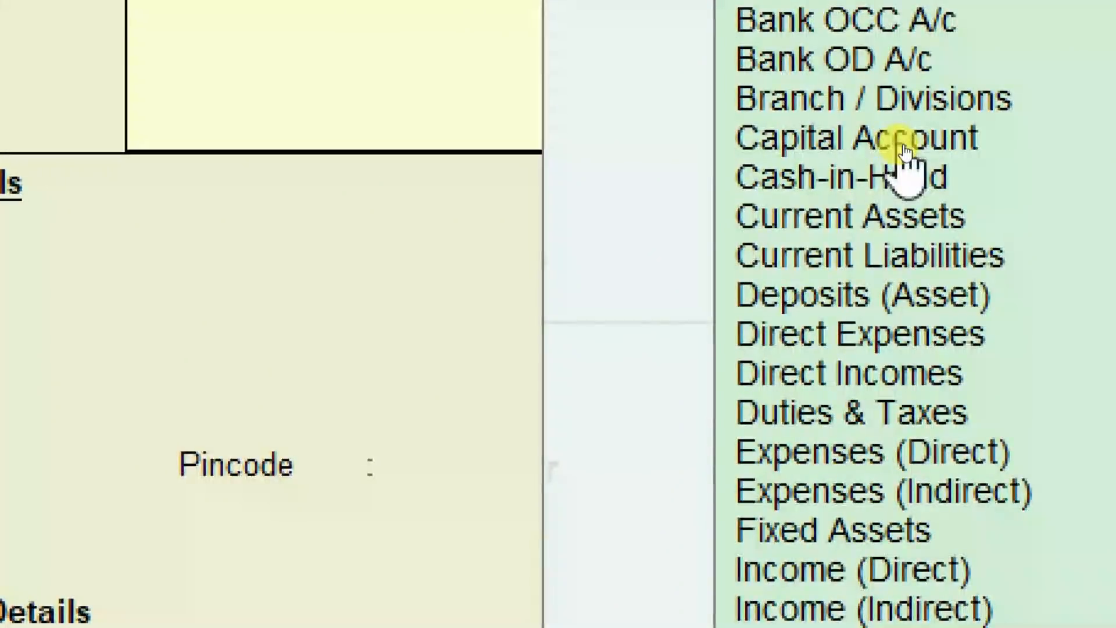
Step: Place the new ledger under the Capital Account group, leave its mailing details at their defaults and save it
{"action": "key", "text": "Down"}
{"action": "key", "text": "Down"}
{"action": "key", "text": "Down"}
{"action": "key", "text": "Down"}
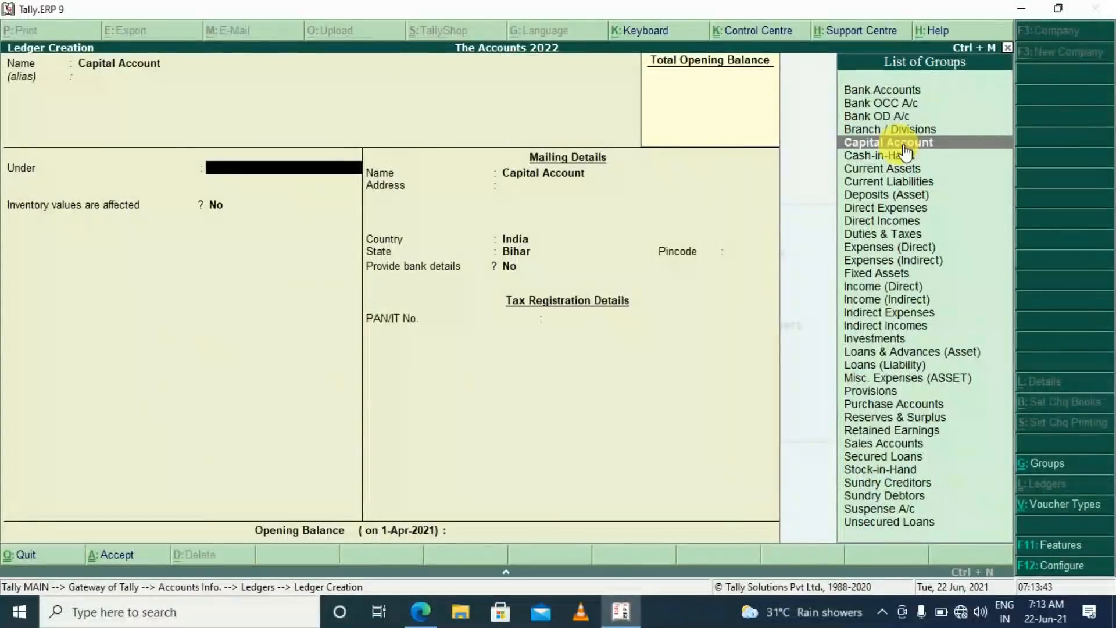
{"action": "key", "text": "Return"}
{"action": "key", "text": "Return"}
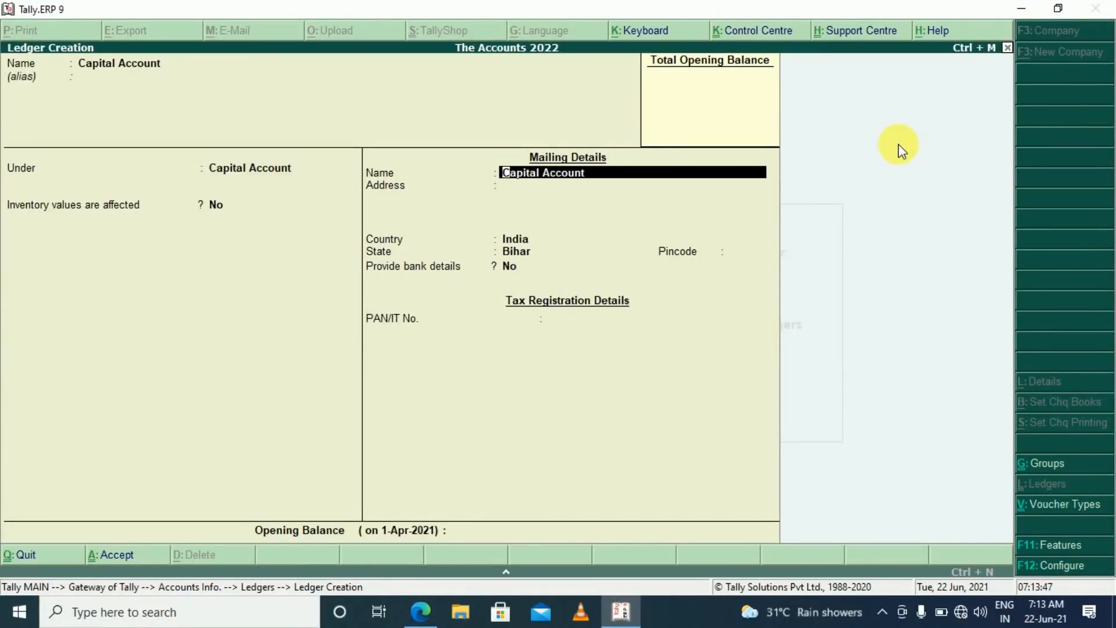
{"action": "key", "text": "Return"}
{"action": "key", "text": "Return"}
{"action": "key", "text": "Return"}
{"action": "key", "text": "Return"}
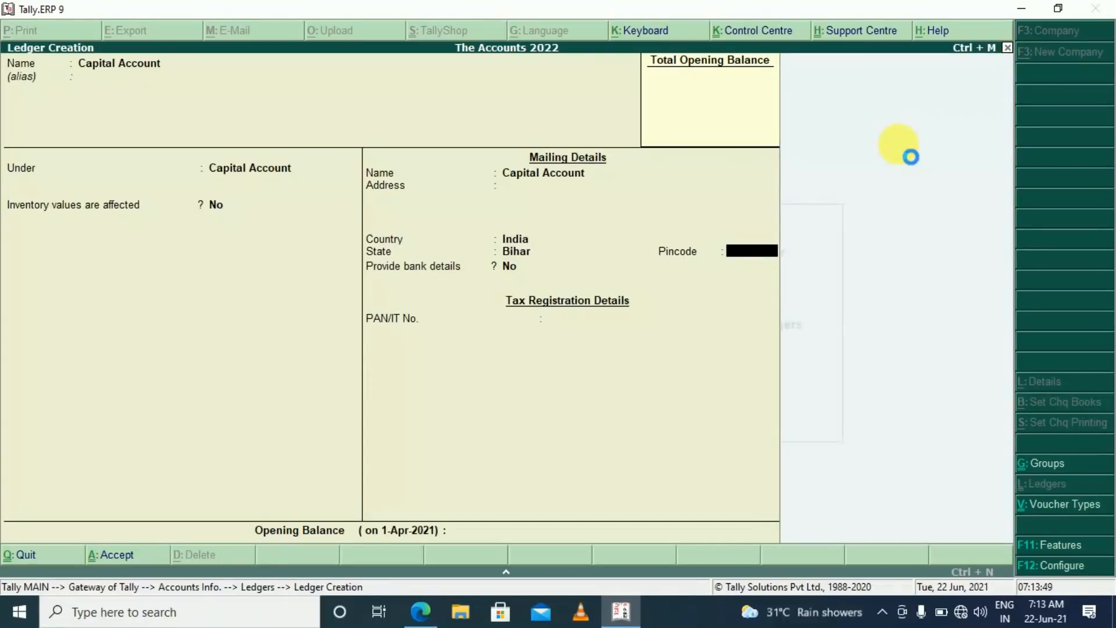
{"action": "key", "text": "ctrl+a"}
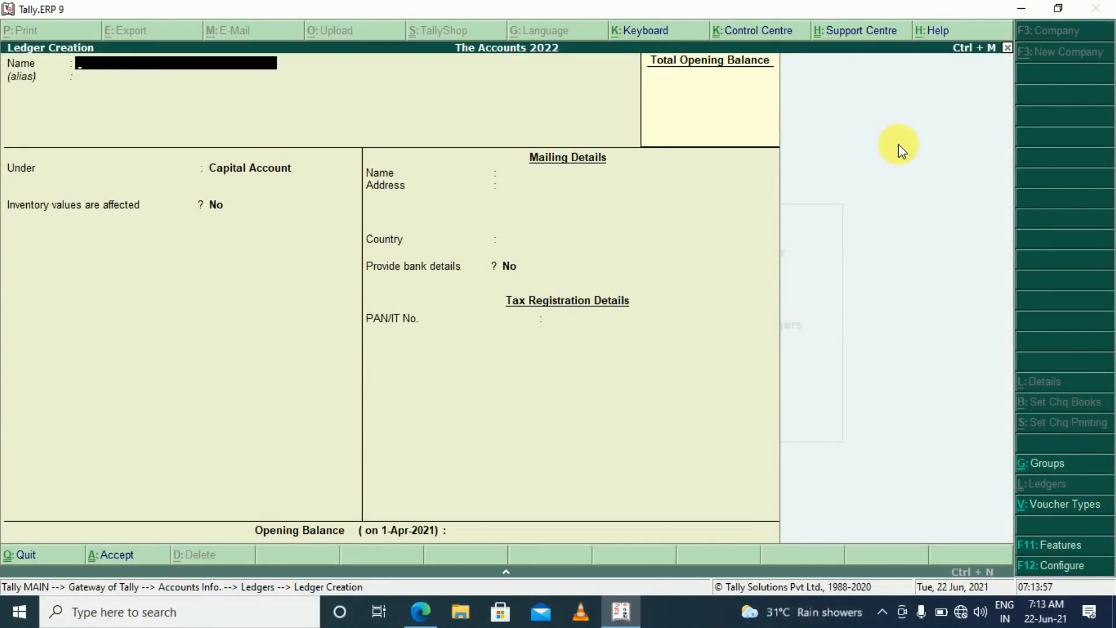
Step: Switch to the Basic Accounts notes PDF in Edge, examine the cash purchase transaction's journal entry, and return to Tally.ERP 9
{"action": "key", "text": "alt+Tab"}
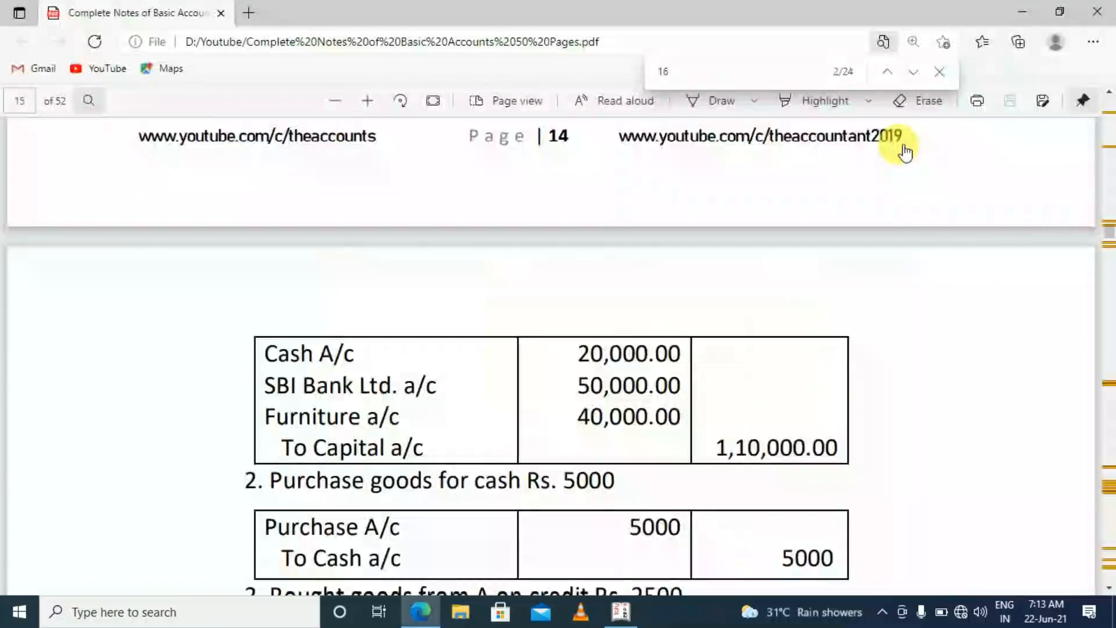
{"action": "scroll", "coordinate": [905, 152], "scroll_direction": "down", "scroll_amount": 5}
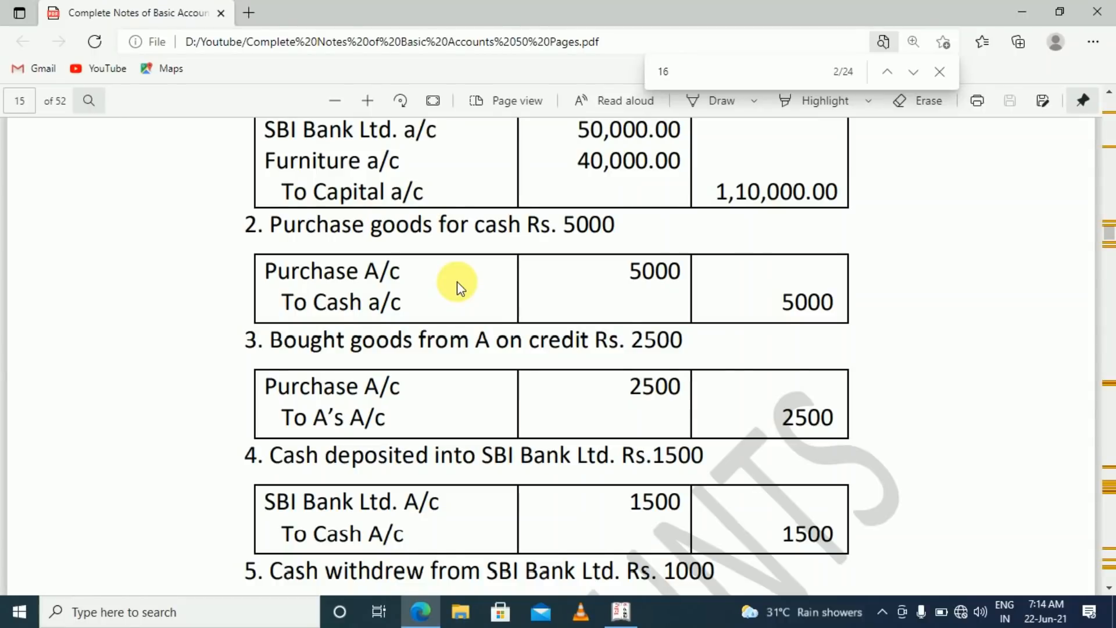
{"action": "key", "text": "alt+Tab"}
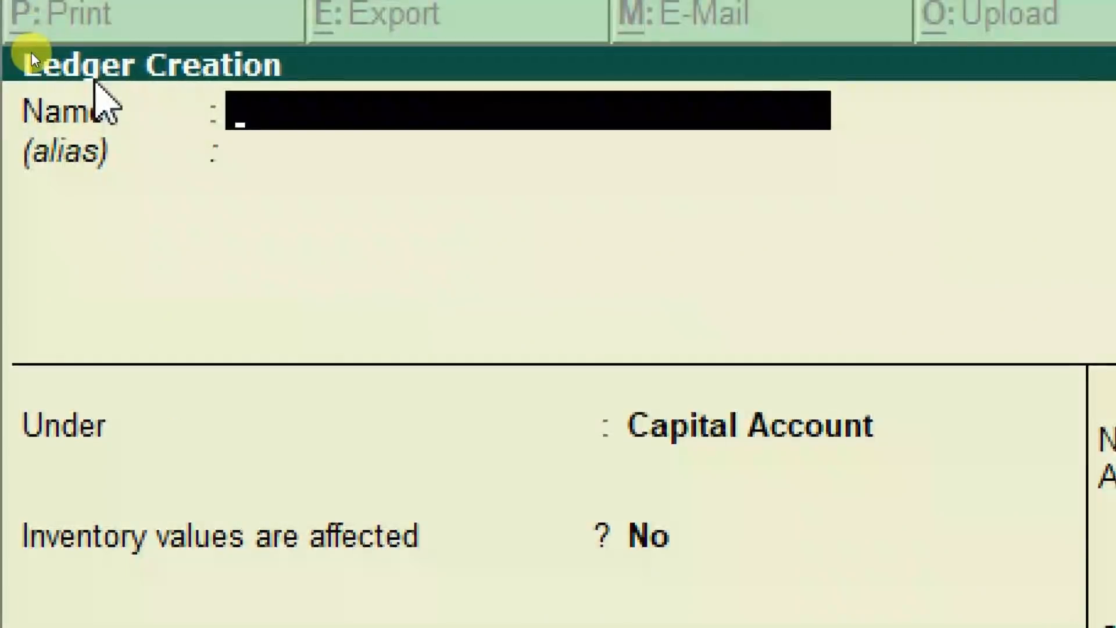
Step: Name the new ledger "Purchase" and place it under the Purchase Accounts group
{"action": "type", "text": "Pur"}
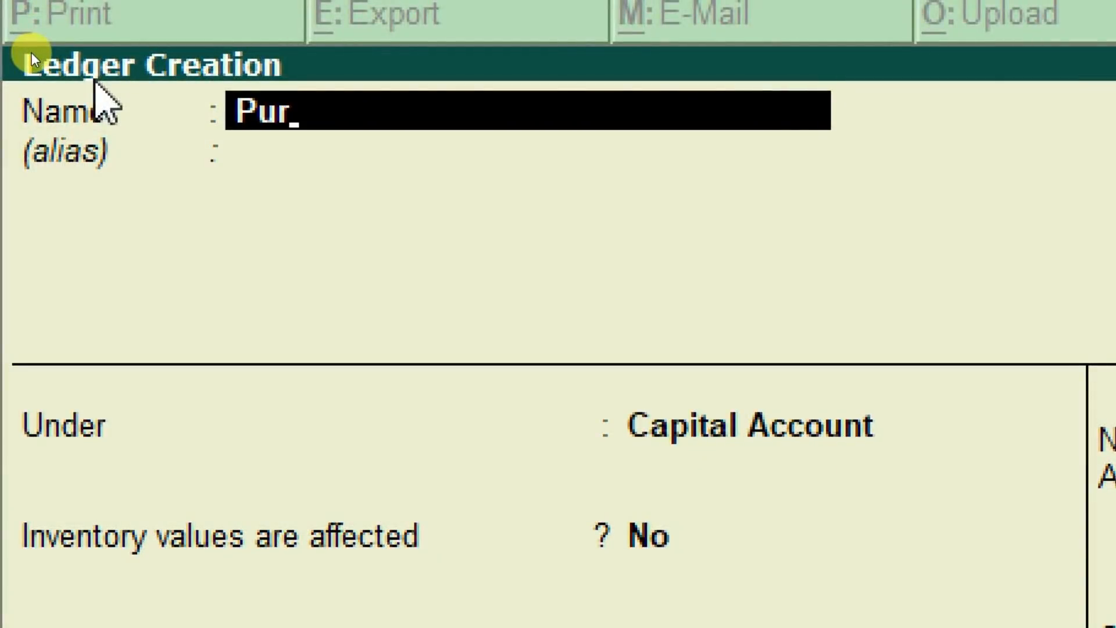
{"action": "type", "text": "chase"}
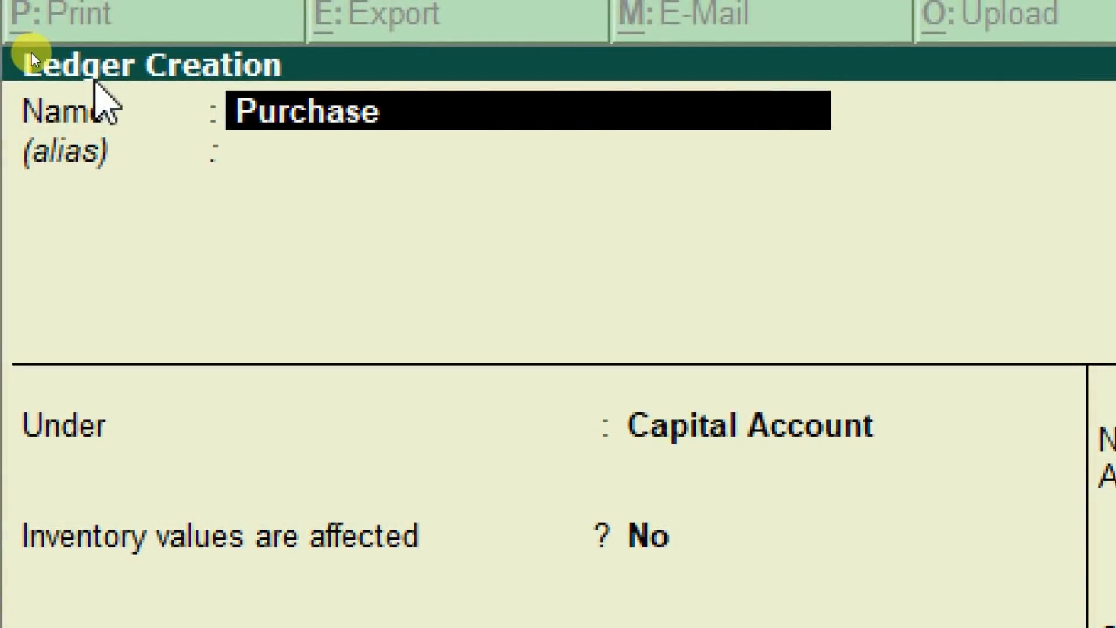
{"action": "key", "text": "Return"}
{"action": "key", "text": "Return"}
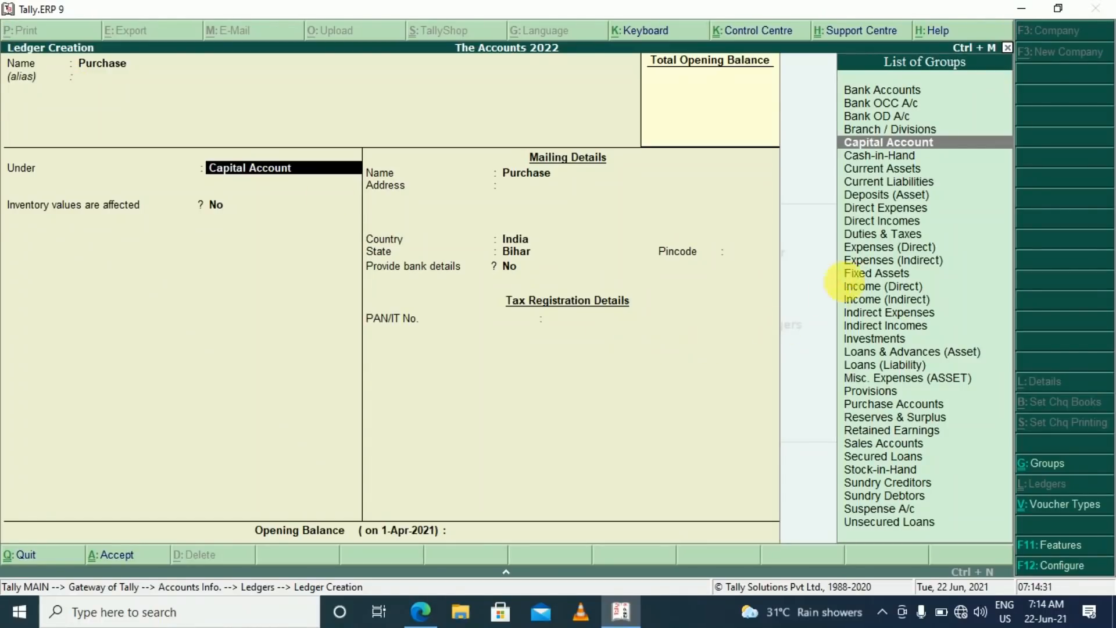
{"action": "left_click", "coordinate": [888, 211]}
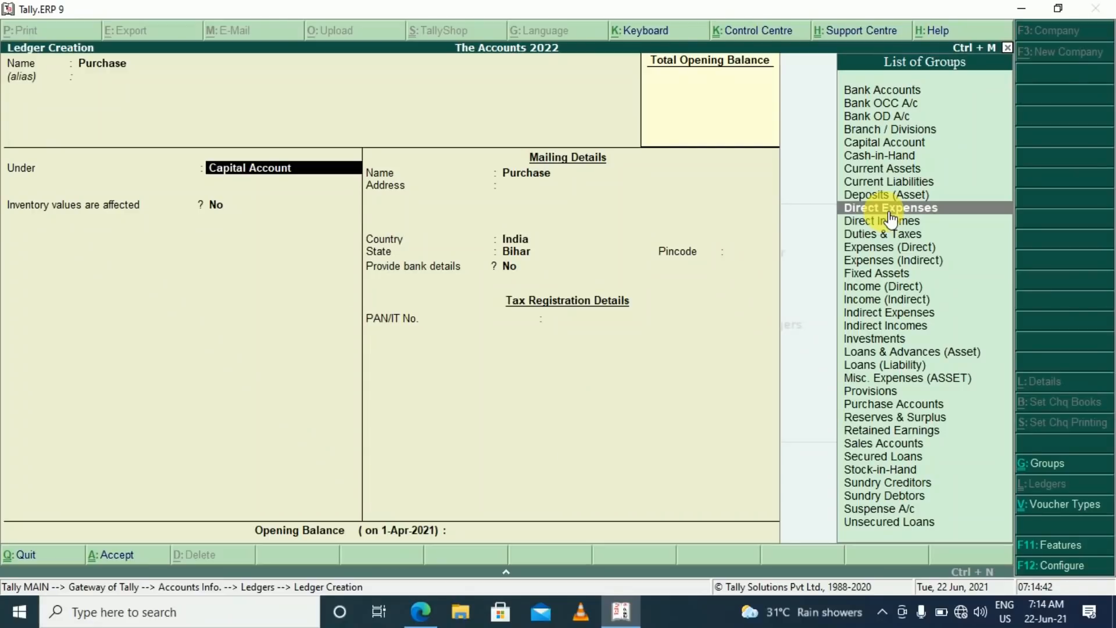
{"action": "type", "text": "Pu"}
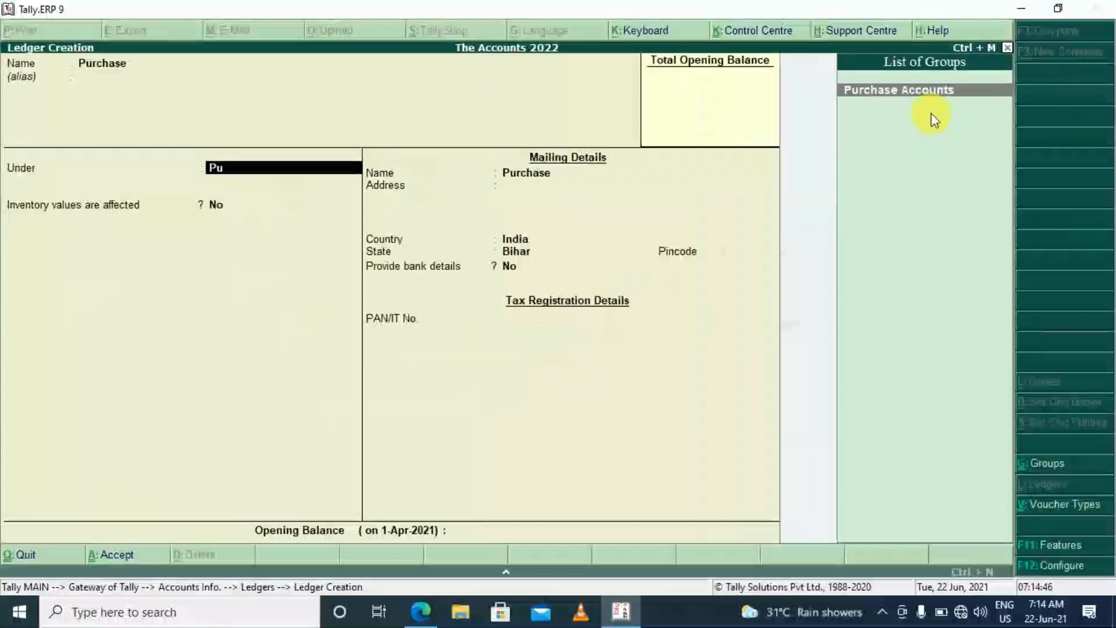
{"action": "key", "text": "Return"}
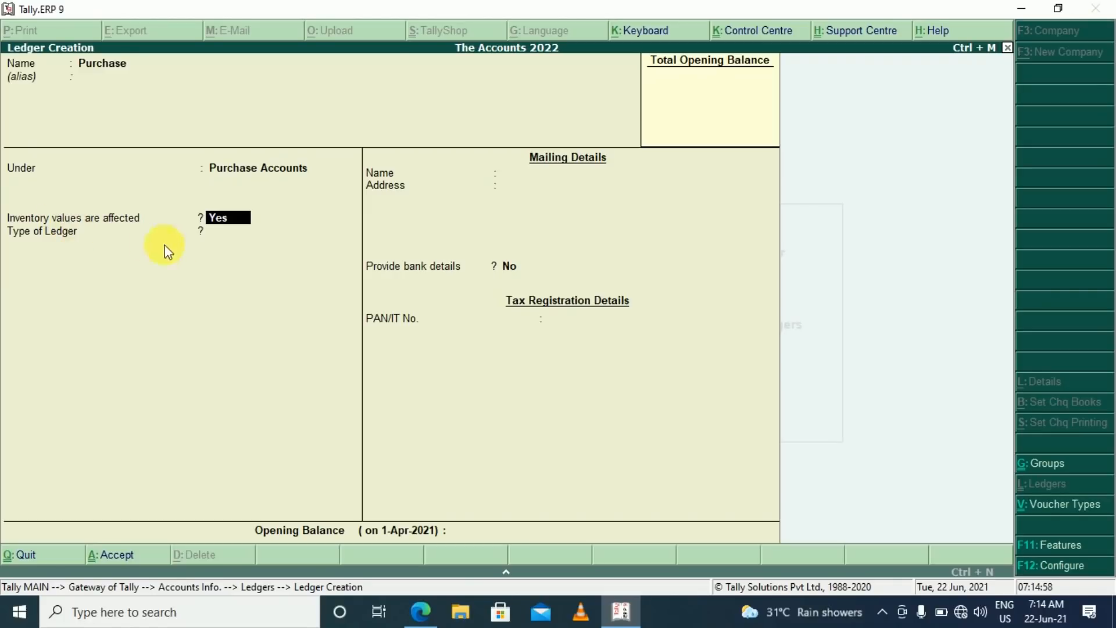
Step: Keep inventory values affected at Yes, set the ledger type to Not Applicable and save the Purchase ledger
{"action": "key", "text": "Return"}
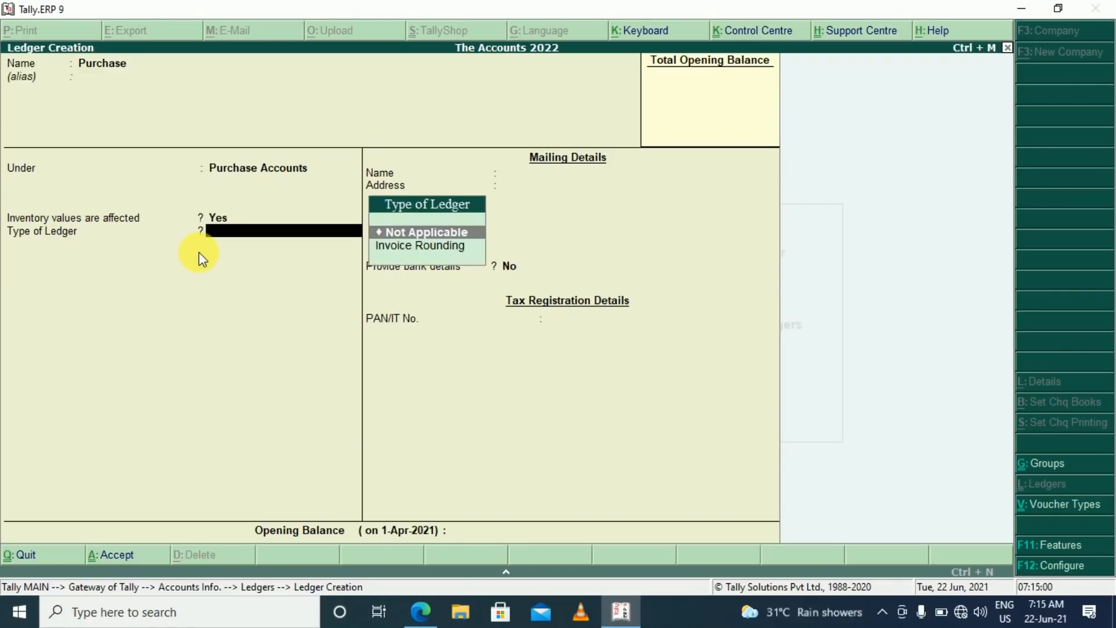
{"action": "key", "text": "Return"}
{"action": "key", "text": "Return"}
{"action": "key", "text": "Return"}
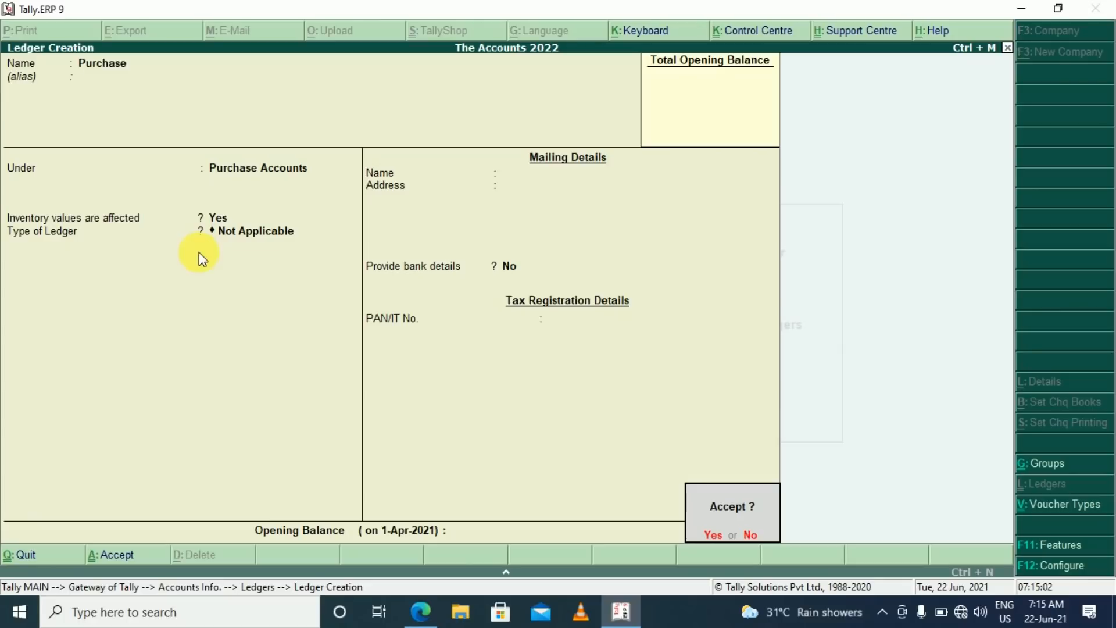
{"action": "key", "text": "Return"}
Step: Switch to the Basic Accounts notes PDF in Edge and examine the remaining practice transactions for the ledgers they need
{"action": "key", "text": "alt+Tab"}
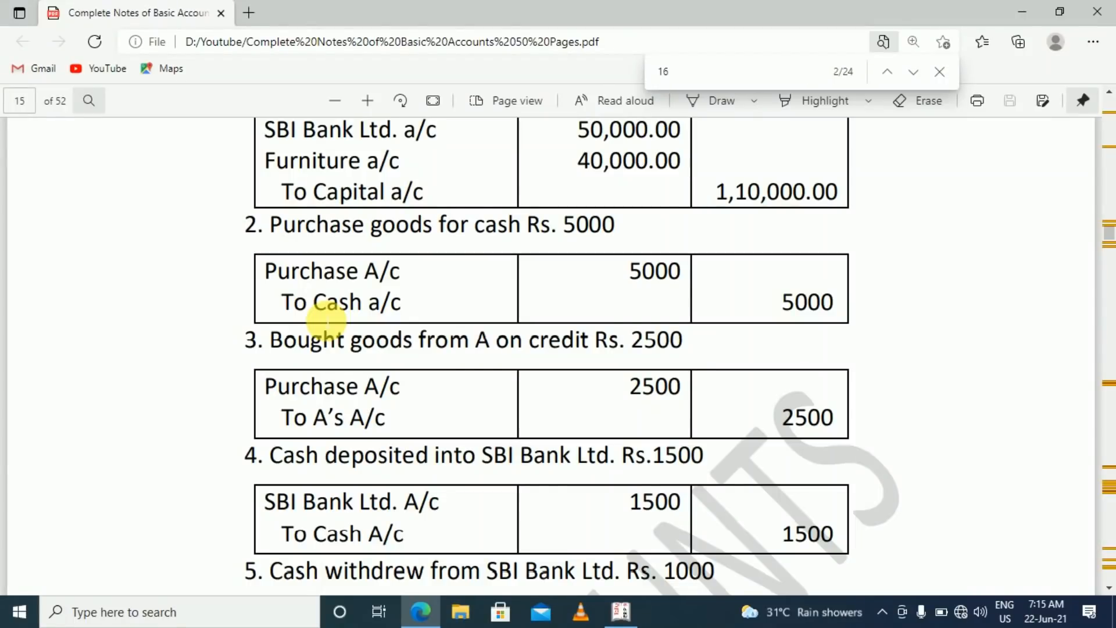
{"action": "scroll", "coordinate": [327, 319], "scroll_direction": "down", "scroll_amount": 10}
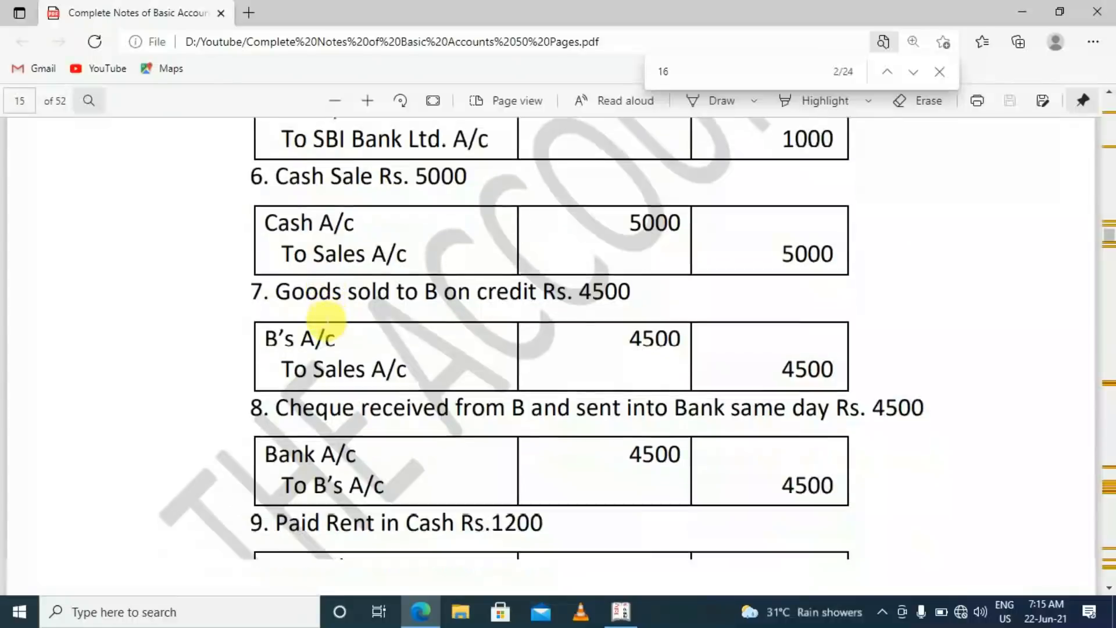
{"action": "scroll", "coordinate": [327, 320], "scroll_direction": "down", "scroll_amount": 12}
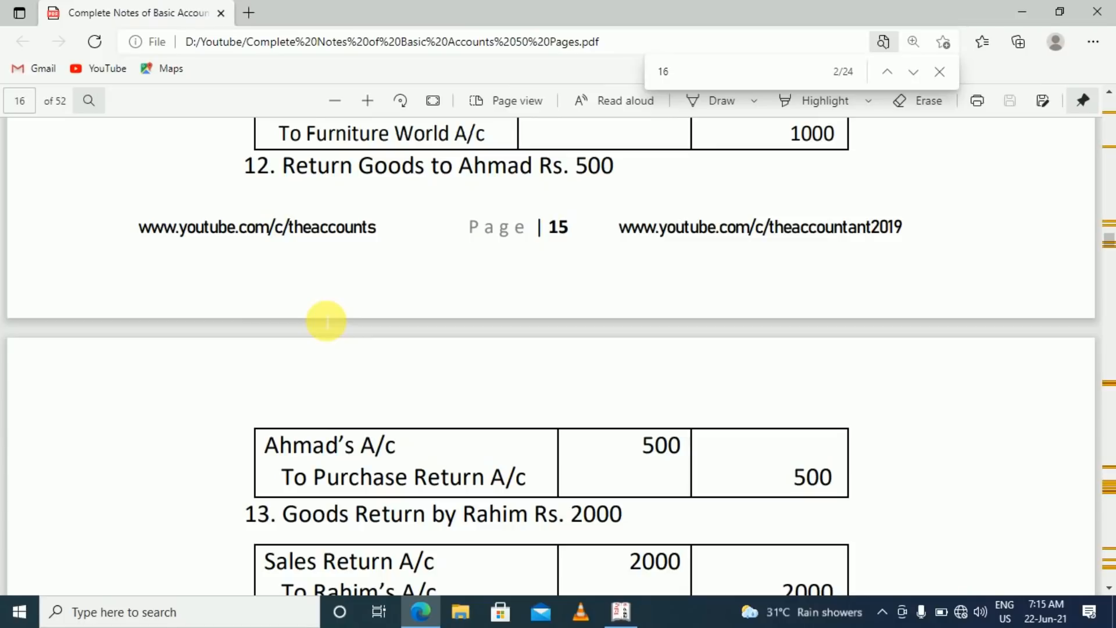
{"action": "scroll", "coordinate": [326, 320], "scroll_direction": "up", "scroll_amount": 10}
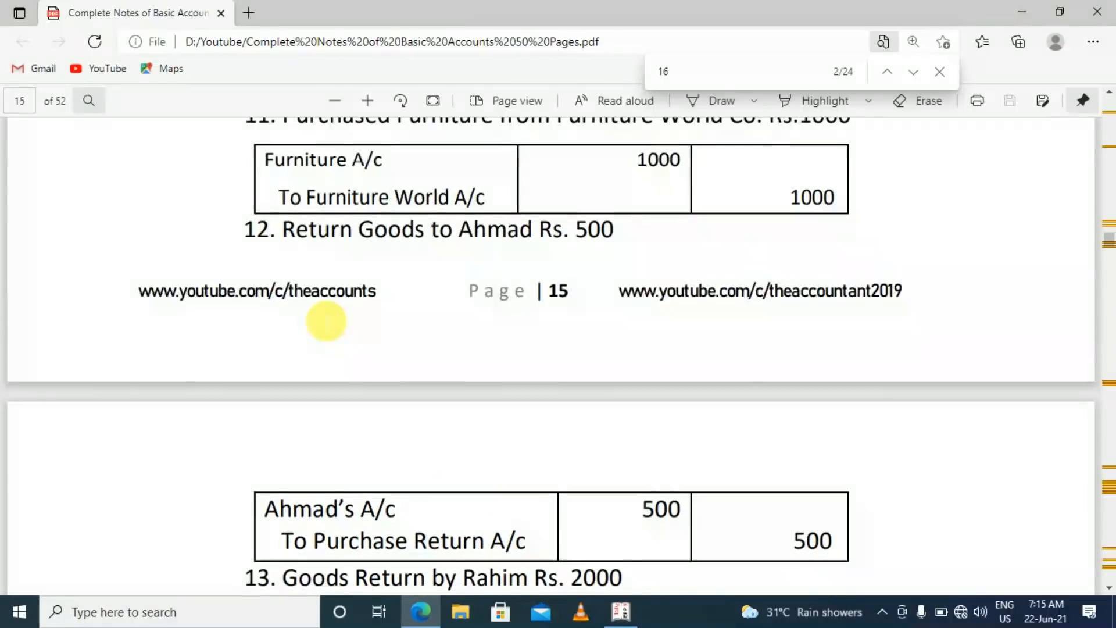
{"action": "scroll", "coordinate": [326, 320], "scroll_direction": "up", "scroll_amount": 5}
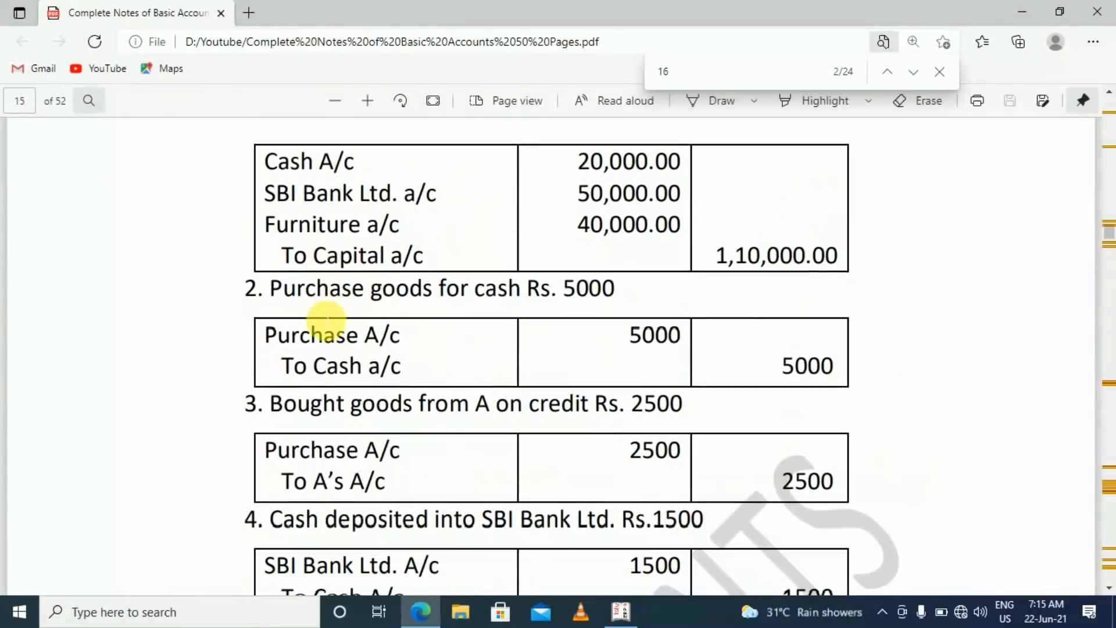
Step: Switch back to Tally.ERP 9, quit ledger creation and open Accounting Vouchers from the Gateway of Tally
{"action": "key", "text": "alt+Tab"}
{"action": "key", "text": "Escape"}
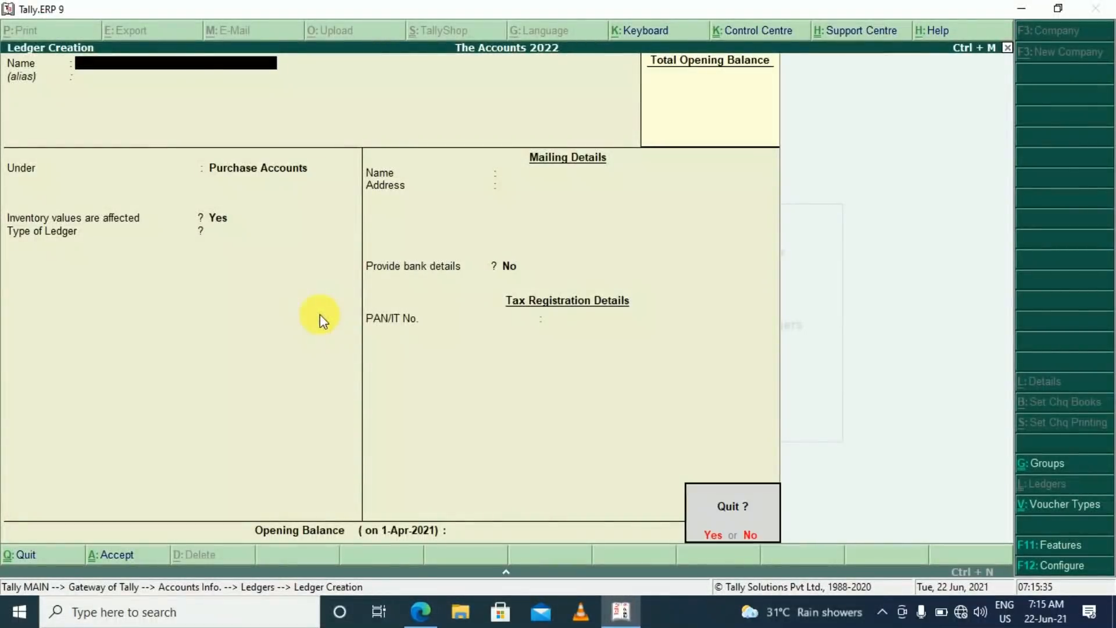
{"action": "key", "text": "y"}
{"action": "key", "text": "Escape"}
{"action": "key", "text": "Escape"}
{"action": "key", "text": "n"}
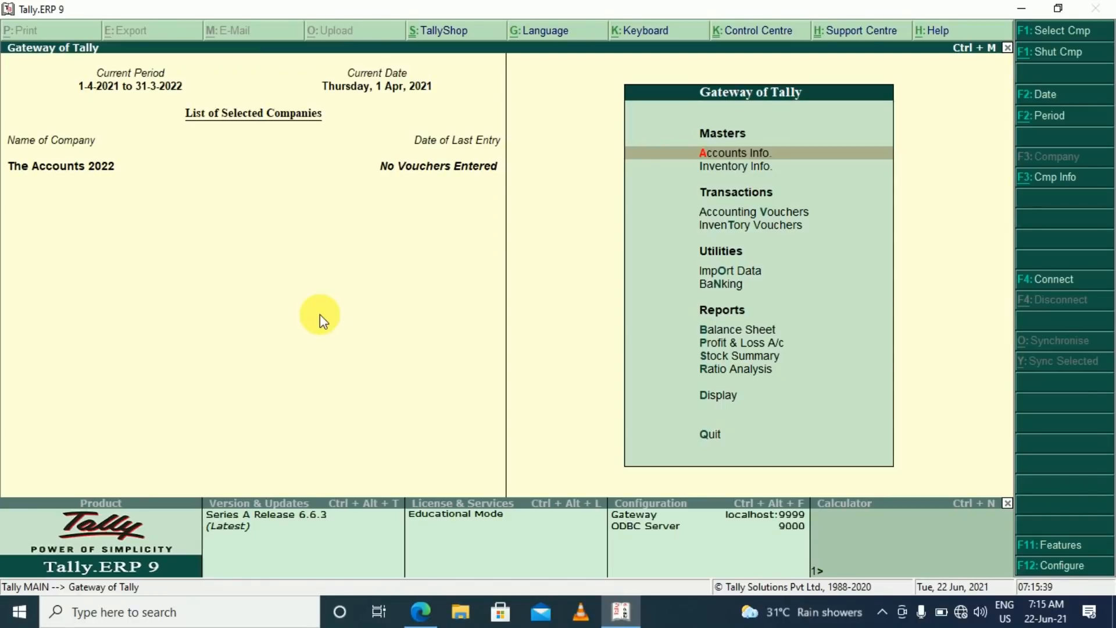
{"action": "key", "text": "Down"}
{"action": "key", "text": "Down"}
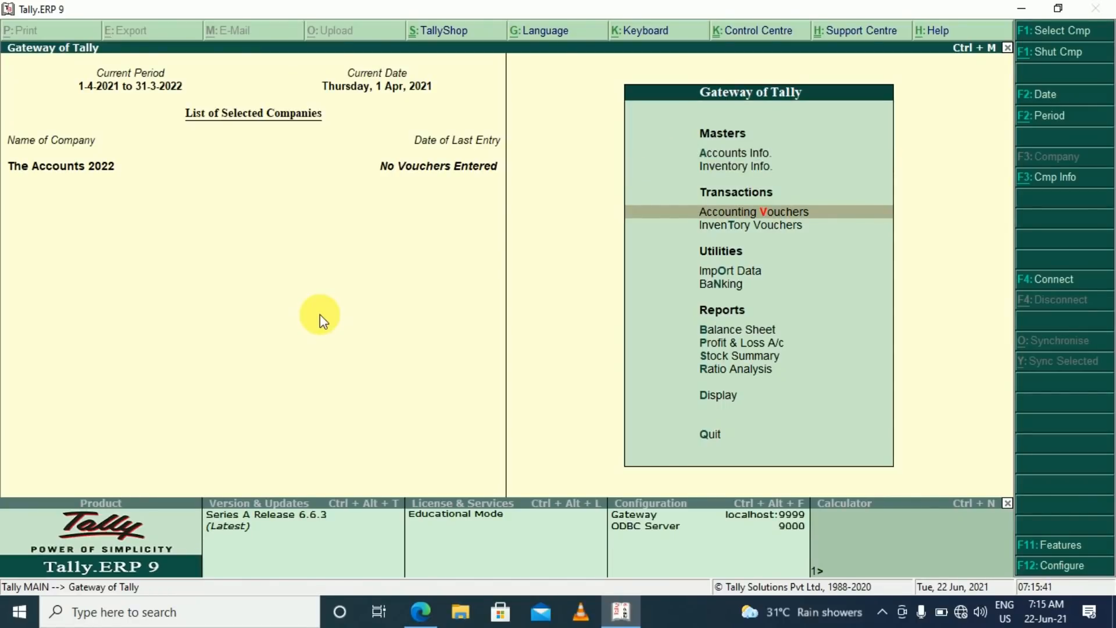
{"action": "key", "text": "Return"}
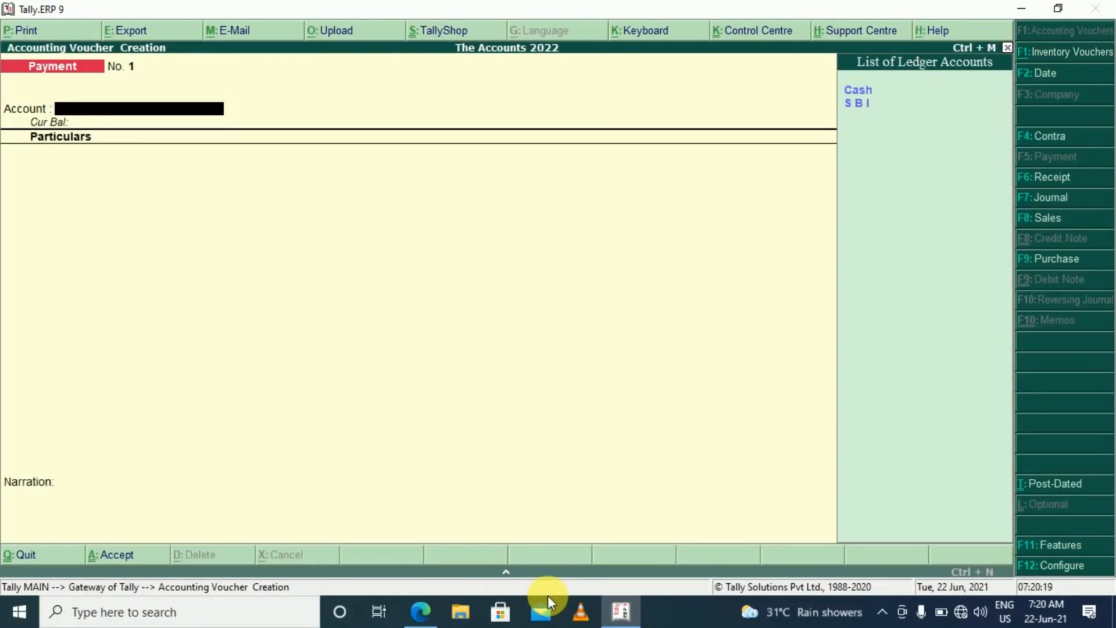
Step: Start a Receipt voucher and set its configuration to not use single entry mode for payment, receipt and contra vouchers
{"action": "key", "text": "F6"}
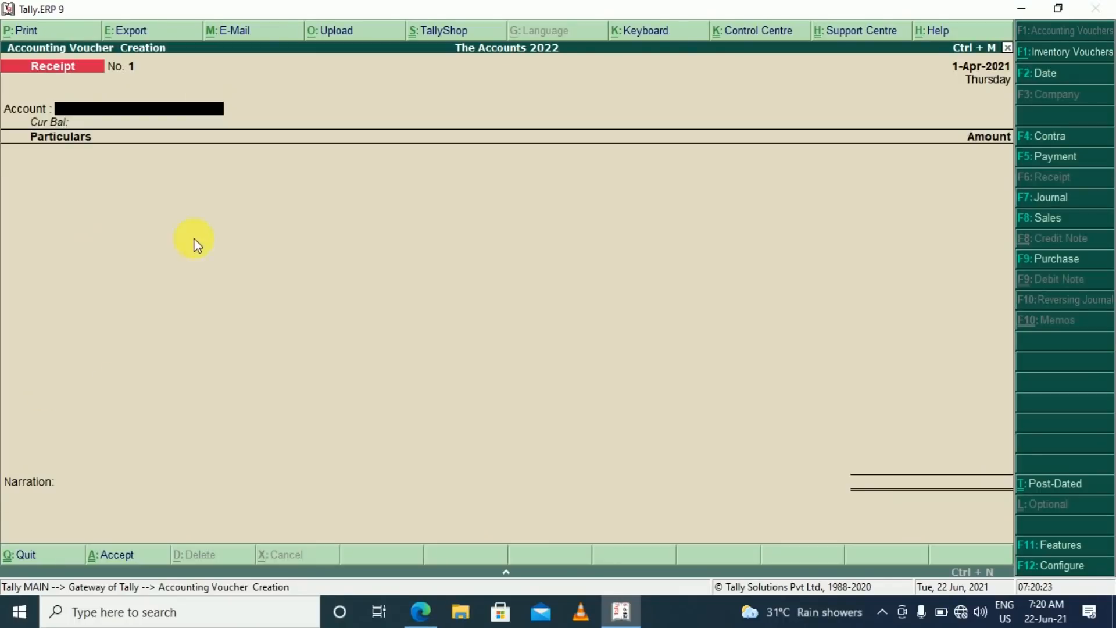
{"action": "key", "text": "F12"}
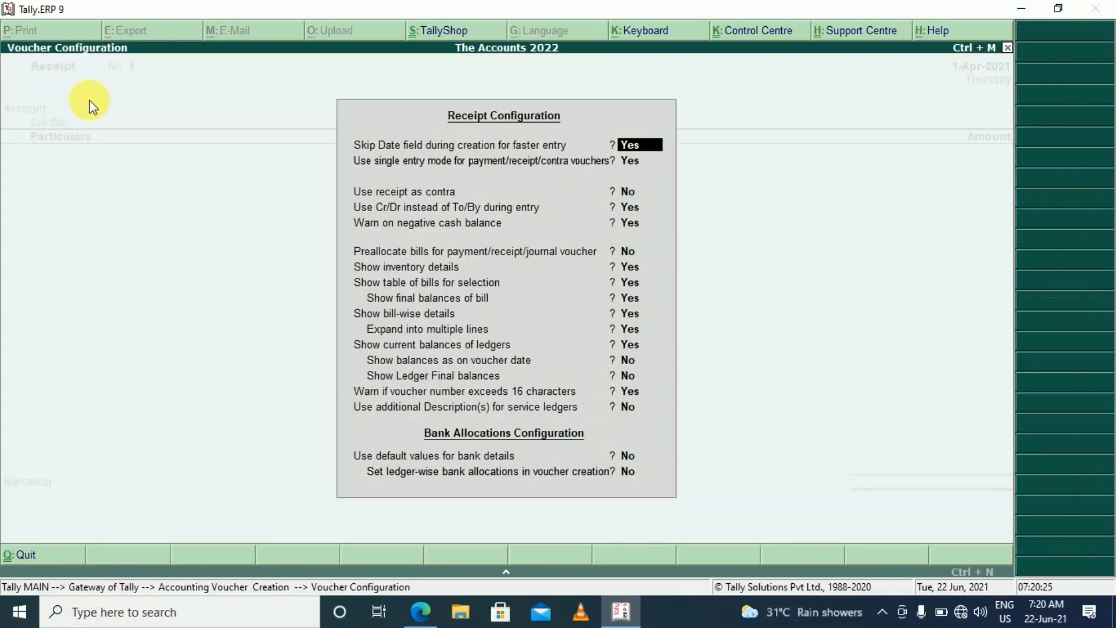
{"action": "key", "text": "Return"}
{"action": "key", "text": "n"}
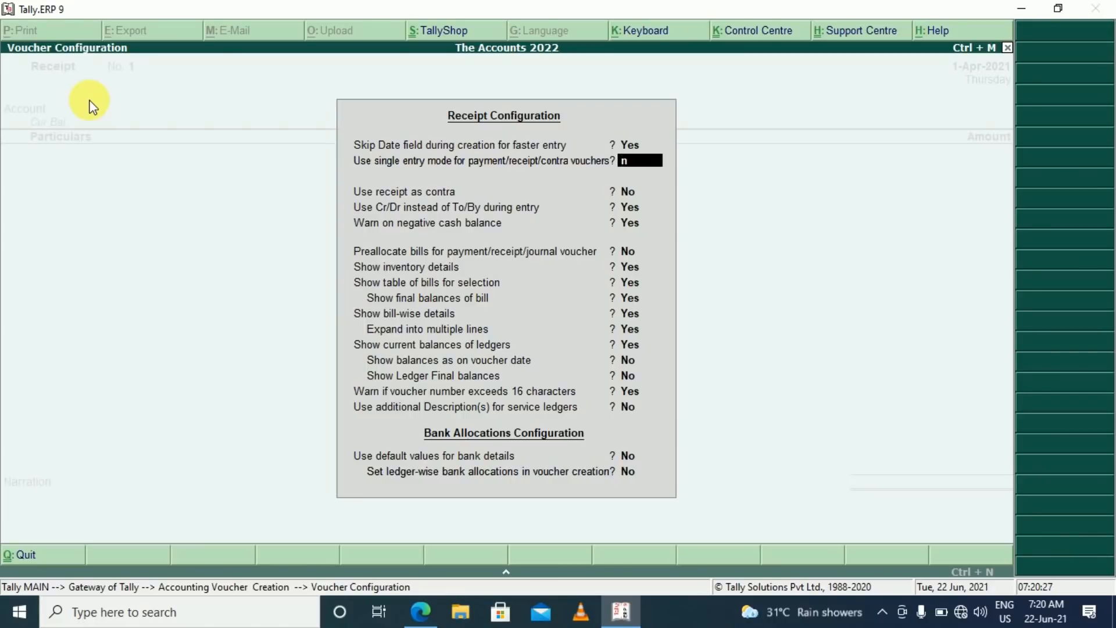
{"action": "key", "text": "ctrl+a"}
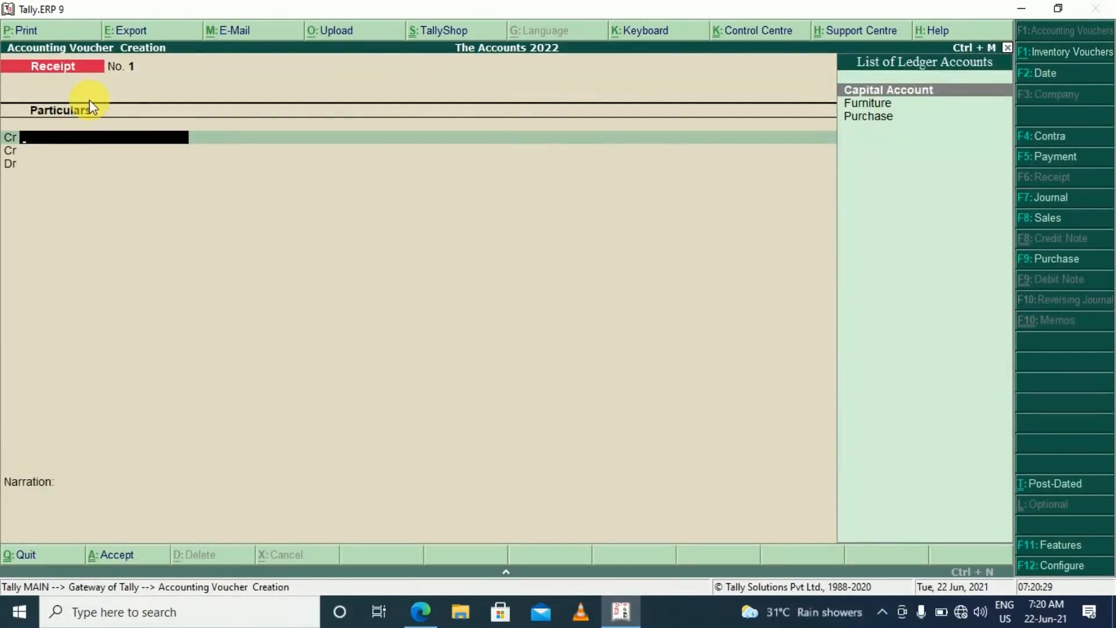
Step: Check the first journal entry in the notes PDF in Edge and credit Capital Account with 110,000 in Tally's receipt voucher
{"action": "key", "text": "alt+Tab"}
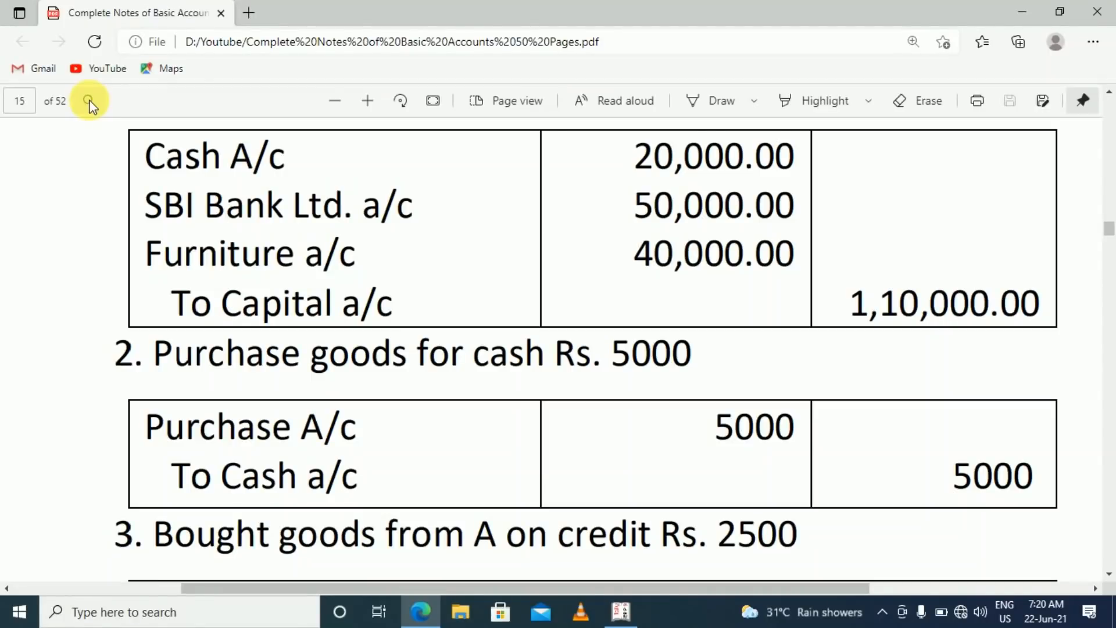
{"action": "key", "text": "alt+Tab"}
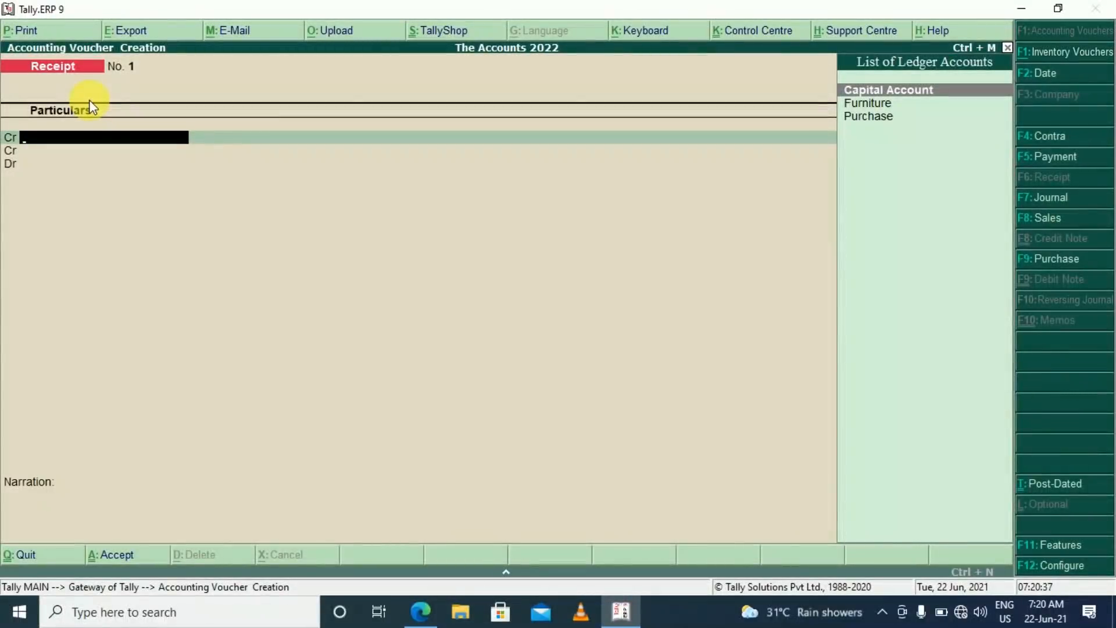
{"action": "key", "text": "Down"}
{"action": "key", "text": "Up"}
{"action": "key", "text": "Return"}
{"action": "key", "text": "alt+Tab"}
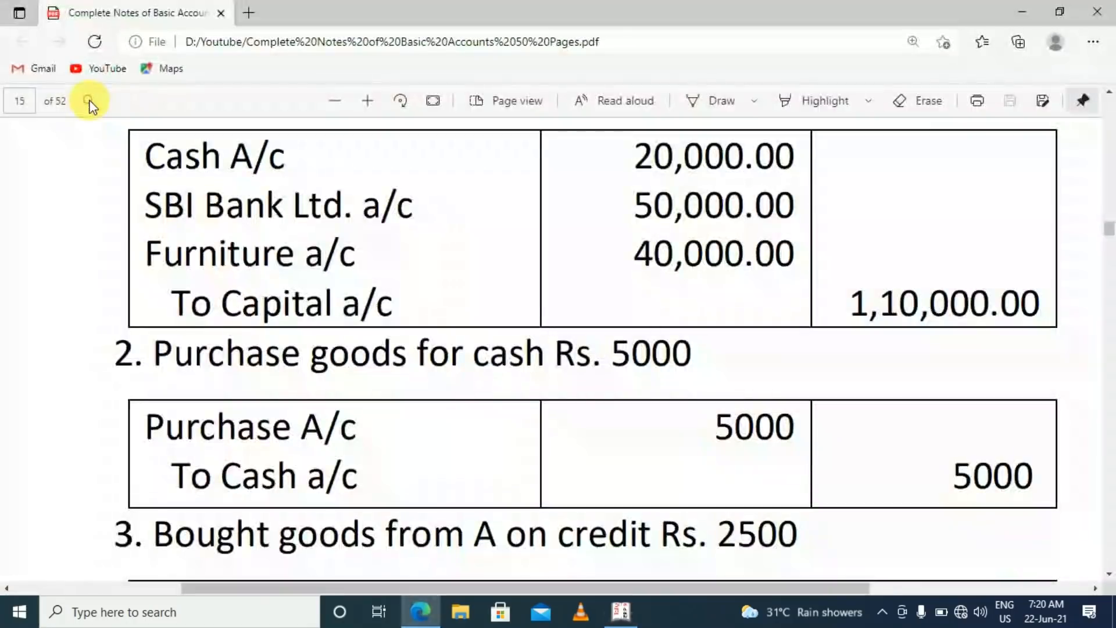
{"action": "key", "text": "alt+Tab"}
{"action": "type", "text": "110000"}
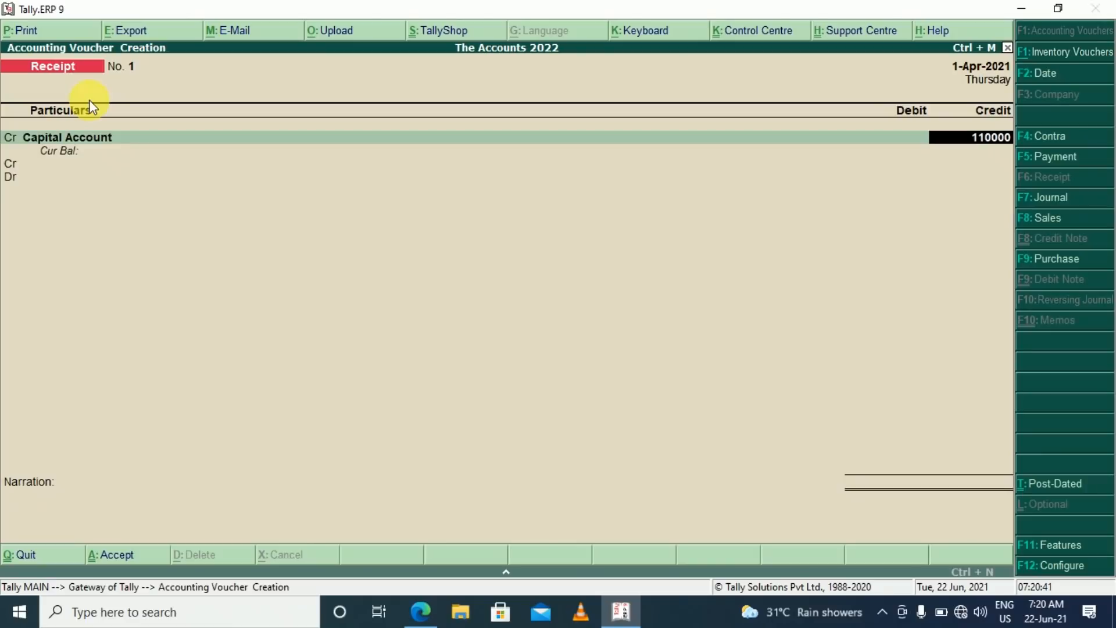
{"action": "key", "text": "Return"}
Step: Add a debit line for Cash with 20,000, as in the notes, and start another debit line
{"action": "key", "text": "d"}
{"action": "key", "text": "Return"}
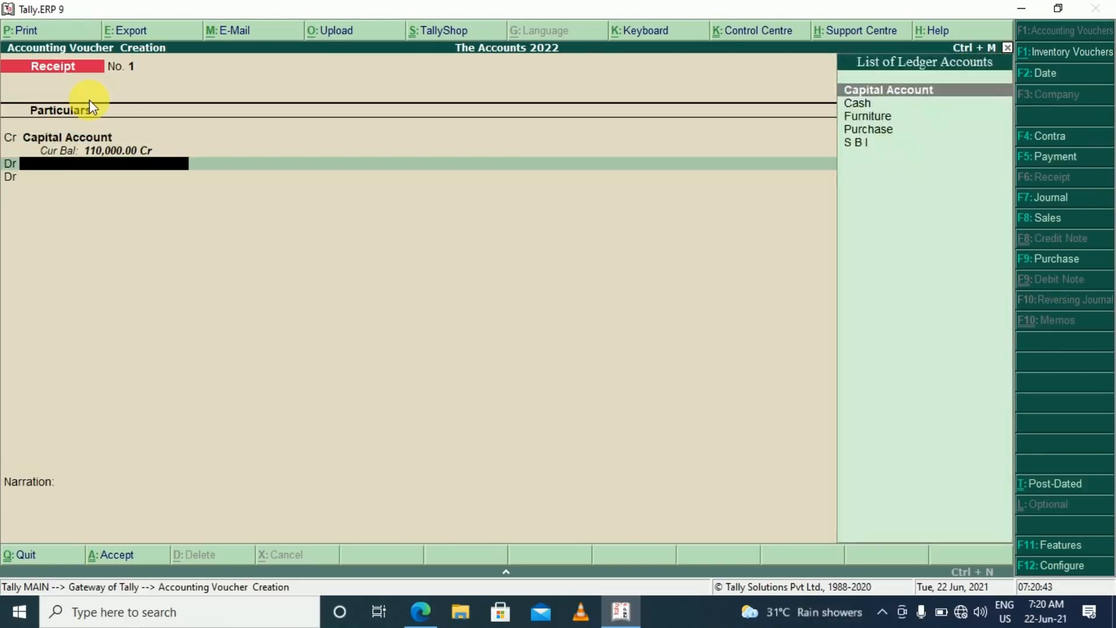
{"action": "key", "text": "Down"}
{"action": "key", "text": "Return"}
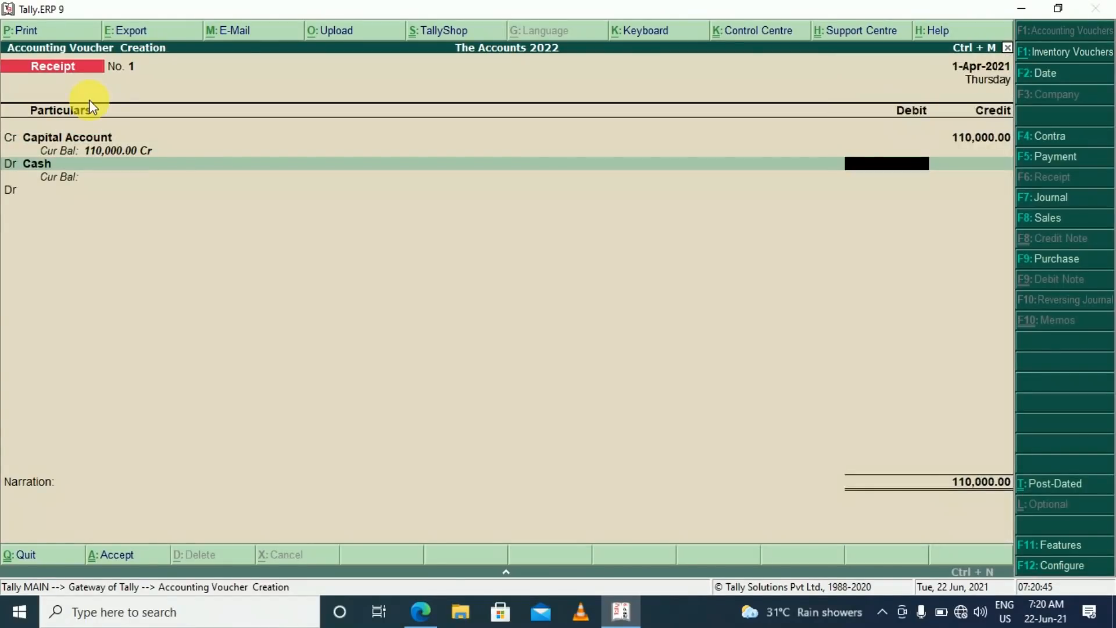
{"action": "key", "text": "alt+Tab"}
{"action": "key", "text": "alt+Tab"}
{"action": "type", "text": "20000"}
{"action": "key", "text": "Return"}
{"action": "key", "text": "Return"}
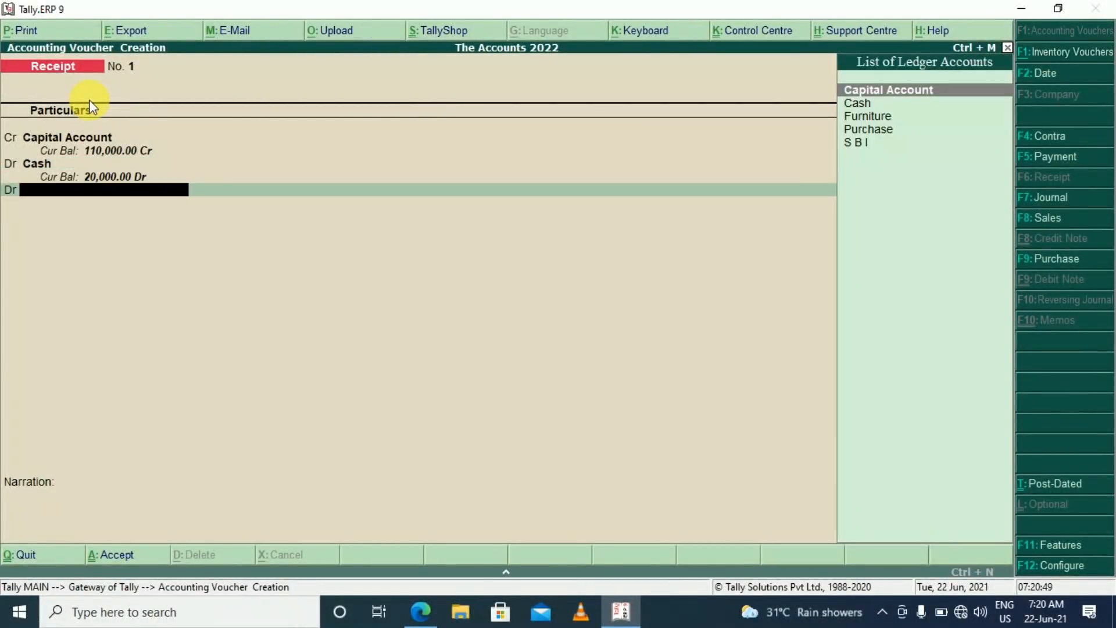
Step: Debit S B I with 50,000 and keep the default Cheque/DD bank allocation with the instrument details blank
{"action": "type", "text": "s"}
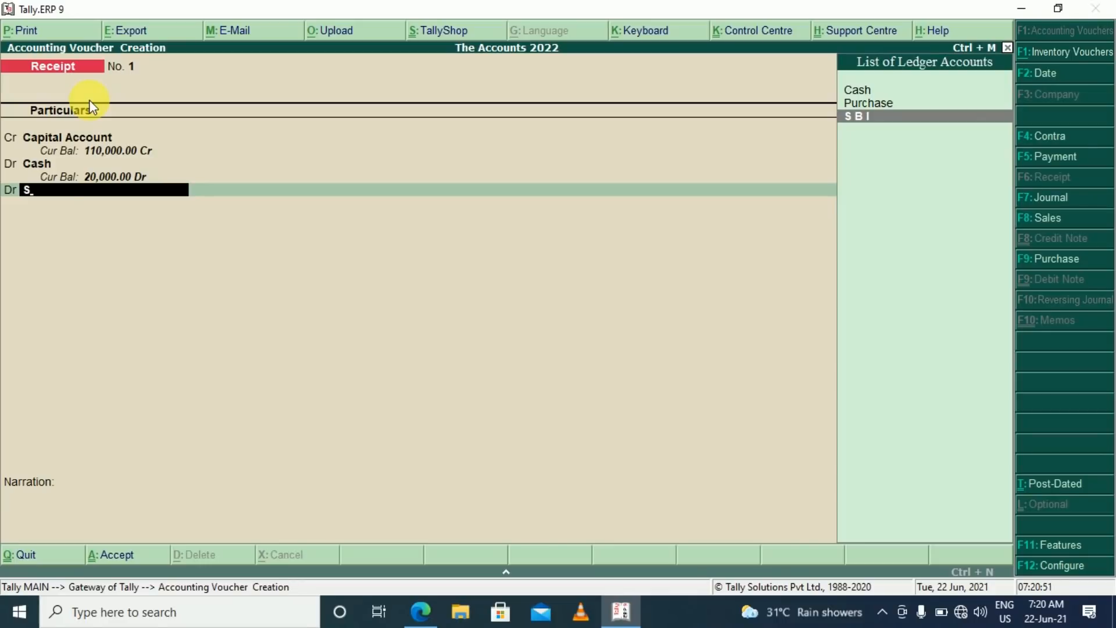
{"action": "key", "text": "alt+Tab"}
{"action": "key", "text": "alt+Tab"}
{"action": "key", "text": "Return"}
{"action": "type", "text": "5"}
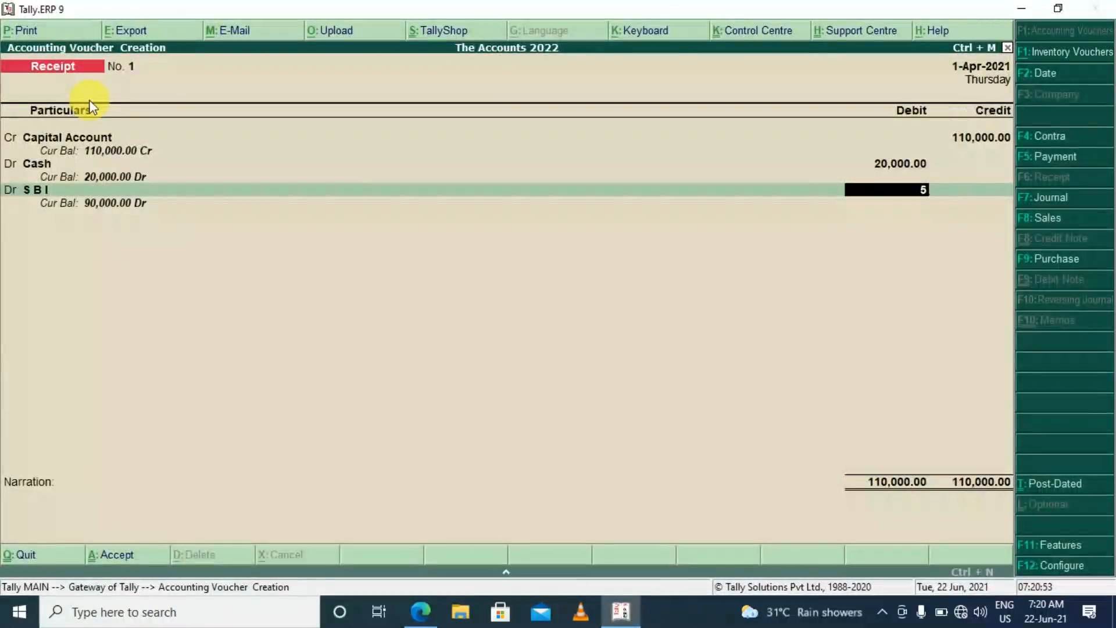
{"action": "type", "text": "0,00000"}
{"action": "key", "text": "Return"}
{"action": "key", "text": "Return"}
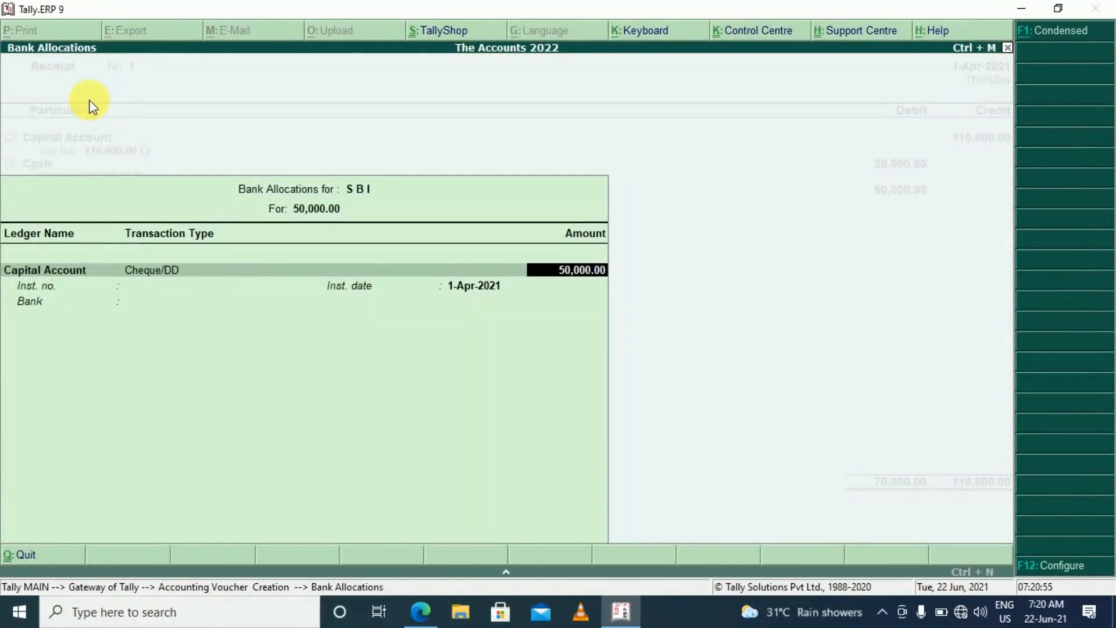
{"action": "key", "text": "Return"}
{"action": "key", "text": "Return"}
{"action": "key", "text": "Return"}
{"action": "key", "text": "Return"}
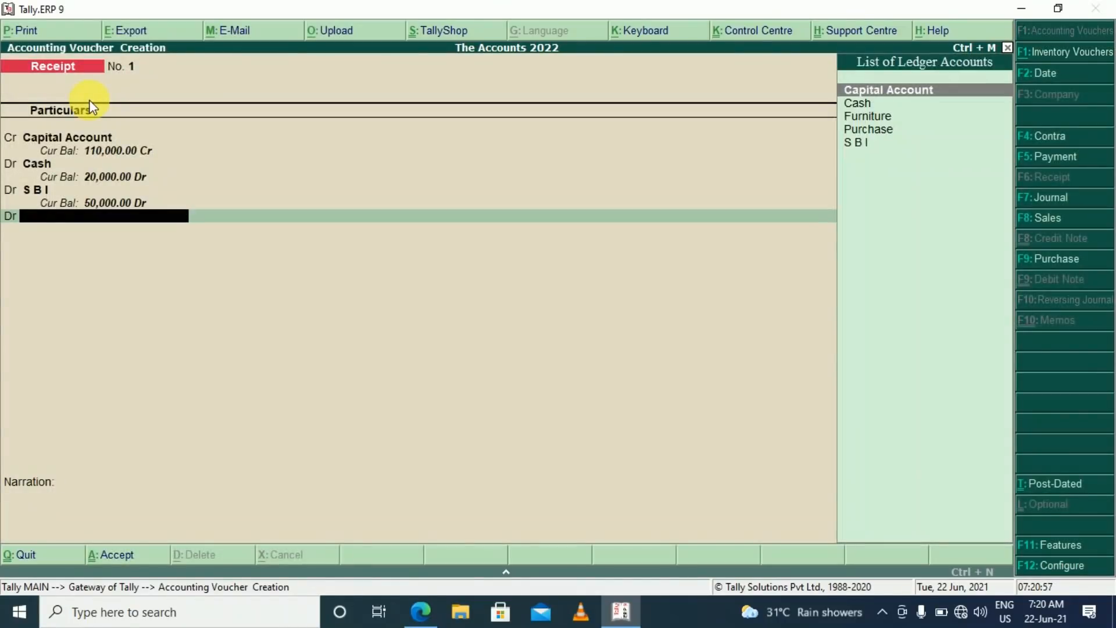
Step: Debit Furniture with the remaining 40,000, leave the narration blank and save the receipt voucher
{"action": "type", "text": "F"}
{"action": "key", "text": "Return"}
{"action": "key", "text": "Return"}
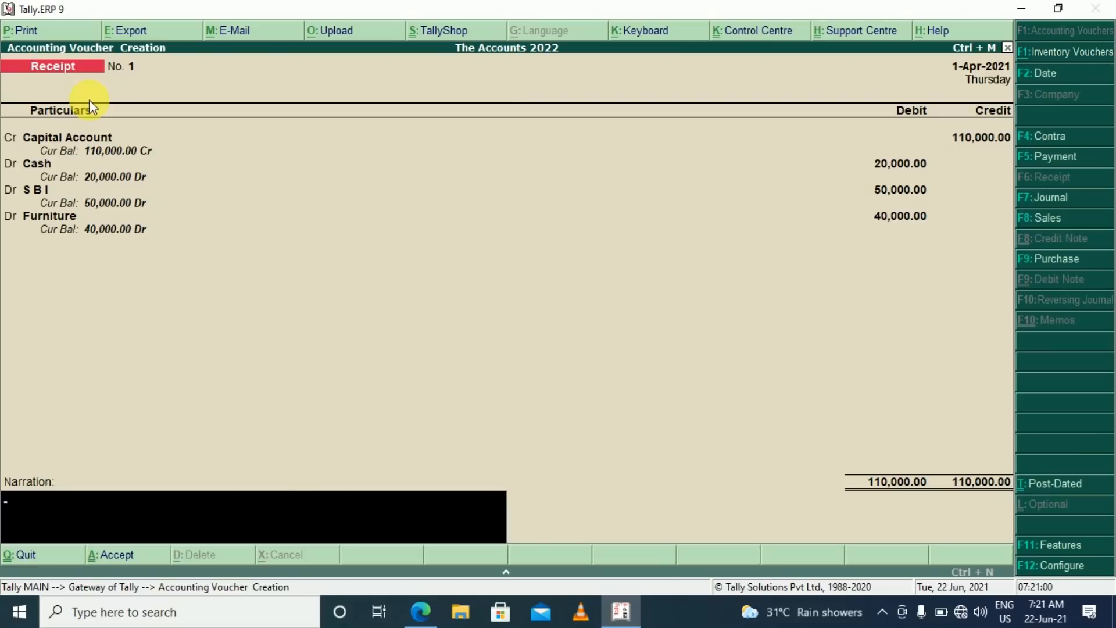
{"action": "key", "text": "Return"}
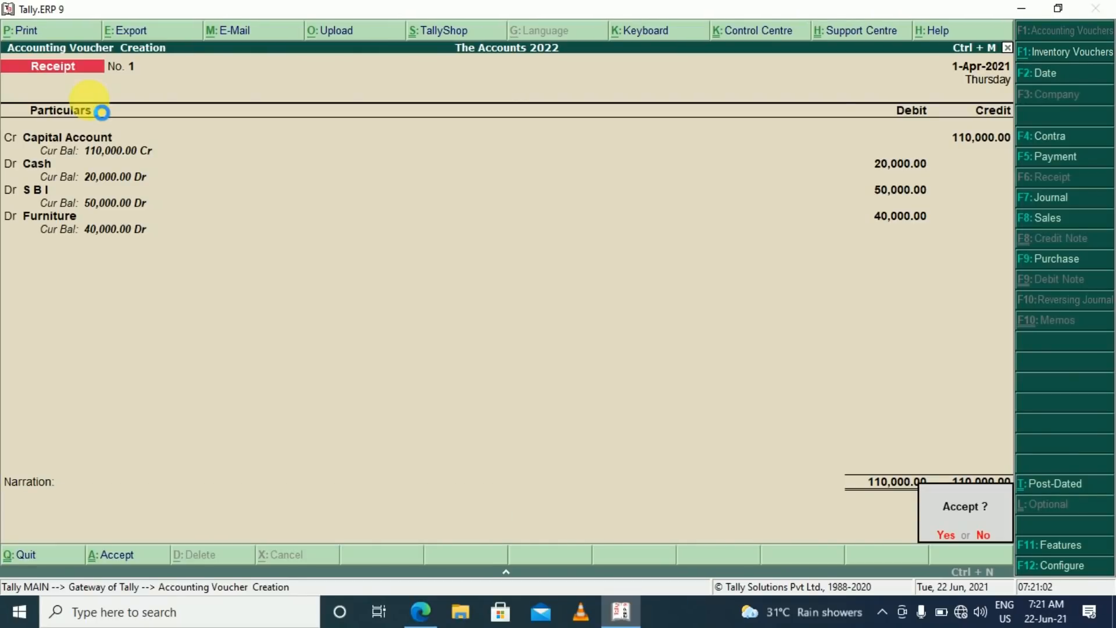
{"action": "key", "text": "Return"}
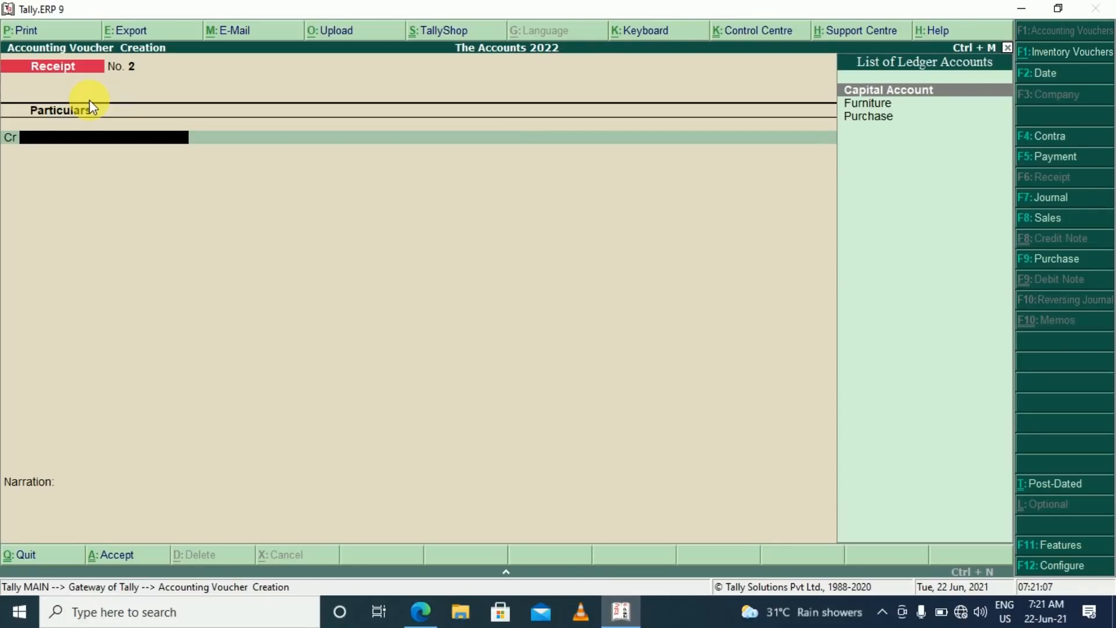
Step: Leave voucher entry and view the company's Profit & Loss A/c from the Gateway of Tally
{"action": "key", "text": "Escape"}
{"action": "key", "text": "Escape"}
{"action": "key", "text": "Escape"}
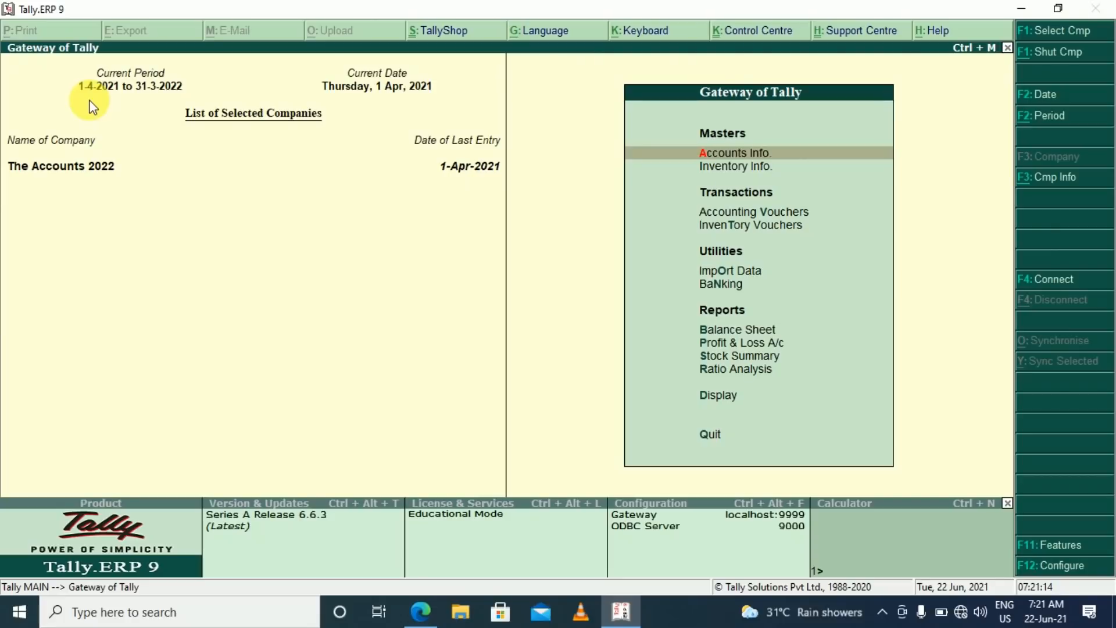
{"action": "key", "text": "p"}
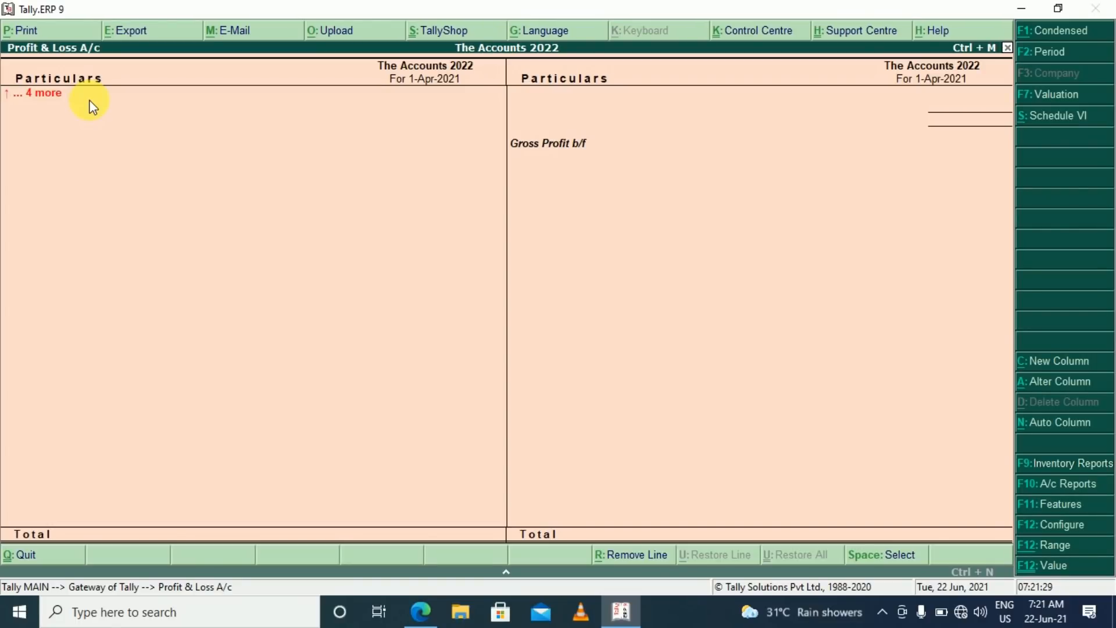
{"action": "key", "text": "Escape"}
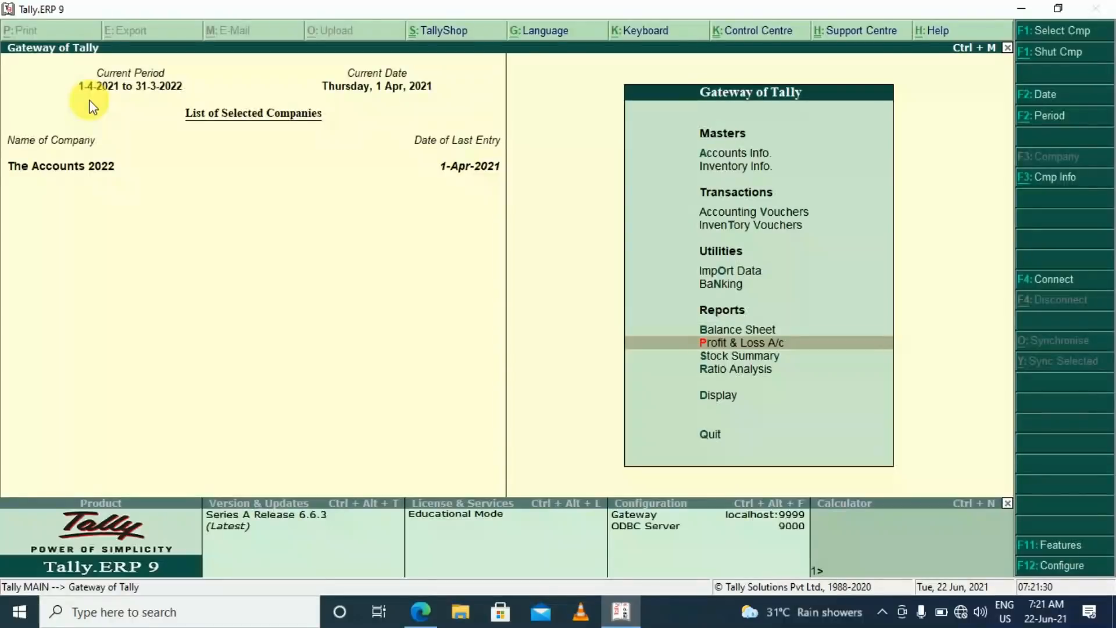
Step: Open the Balance Sheet in detailed form and examine the capital, fixed asset, cash and bank figures
{"action": "key", "text": "b"}
{"action": "key", "text": "alt+F1"}
{"action": "key", "text": "Right"}
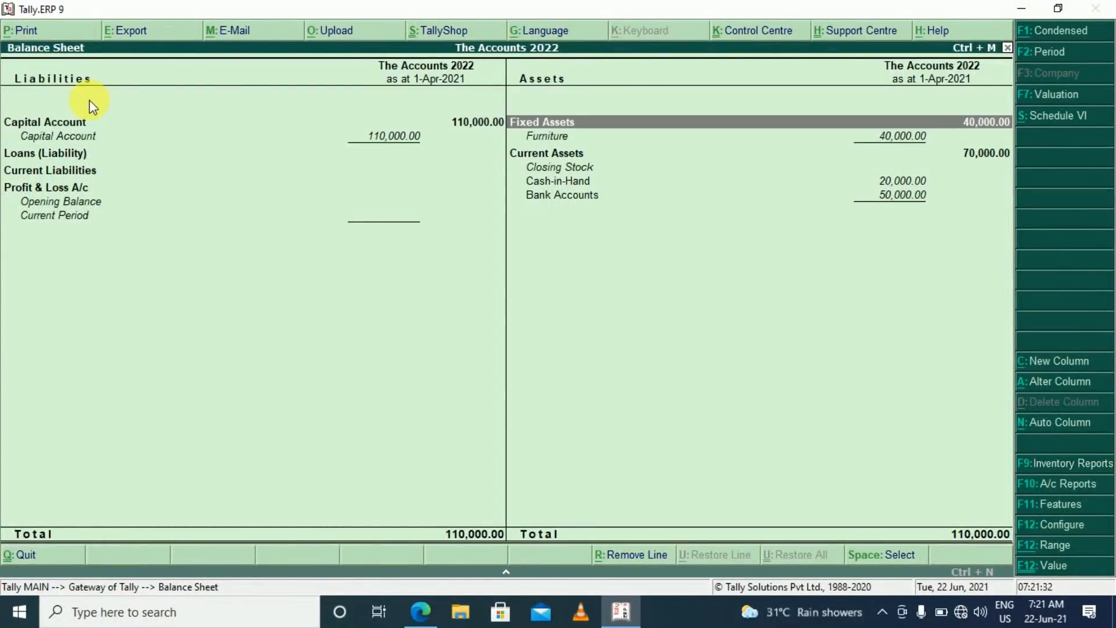
{"action": "key", "text": "Down"}
{"action": "key", "text": "Left"}
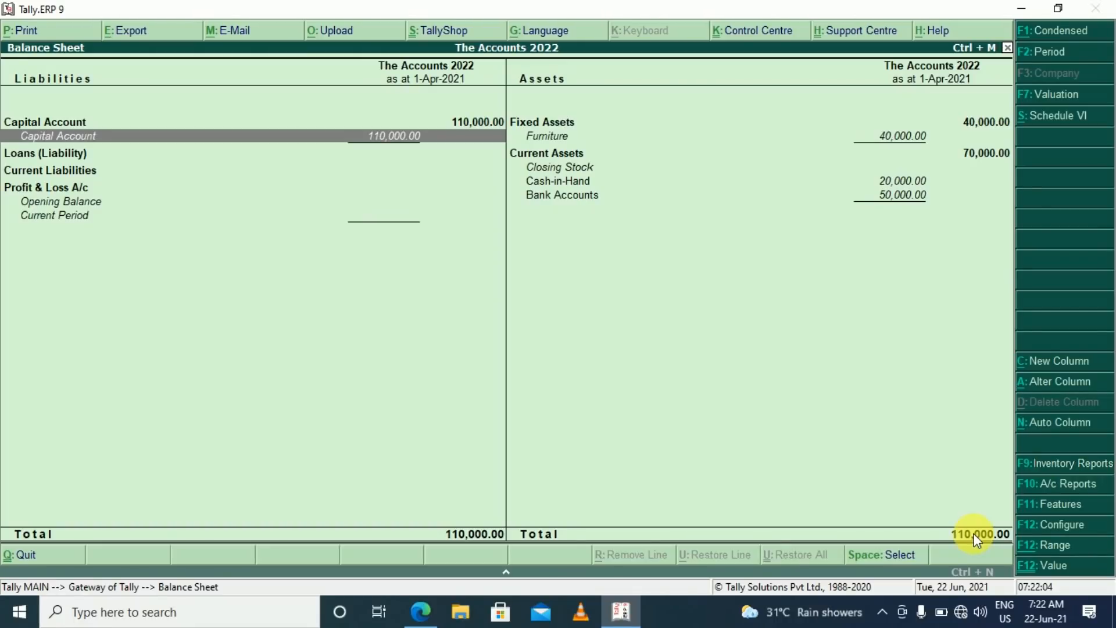
Step: Check transaction 2 in the notes, close the Balance Sheet and open a Purchase accounting voucher in As Voucher mode
{"action": "key", "text": "alt+Tab"}
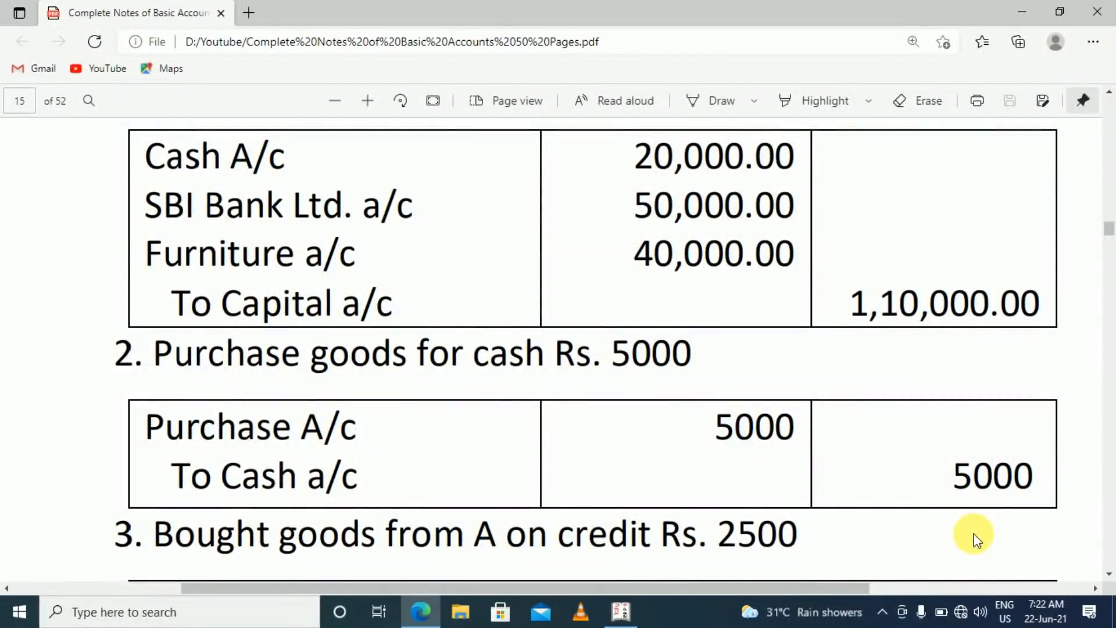
{"action": "key", "text": "alt+Tab"}
{"action": "key", "text": "Escape"}
{"action": "key", "text": "Escape"}
{"action": "key", "text": "Escape"}
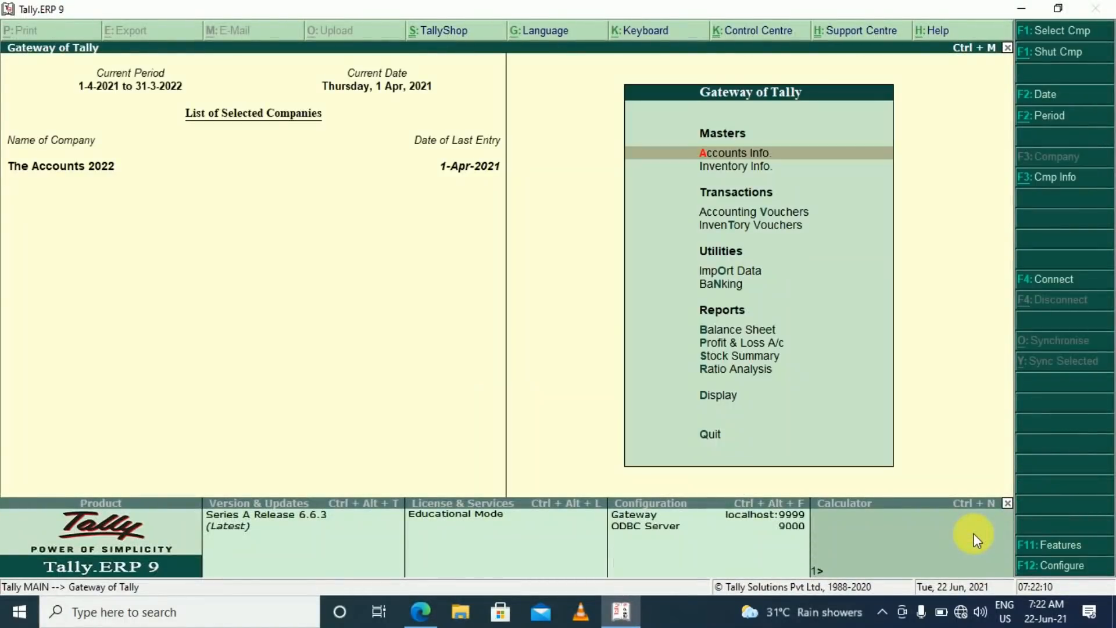
{"action": "key", "text": "Down"}
{"action": "key", "text": "Down"}
{"action": "key", "text": "Return"}
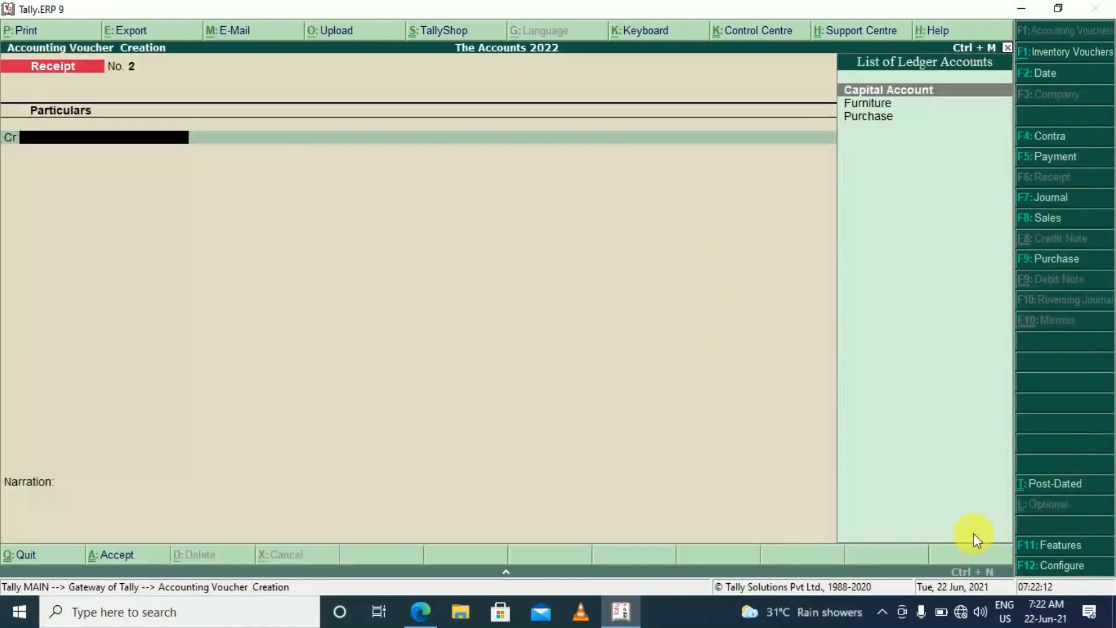
{"action": "key", "text": "F9"}
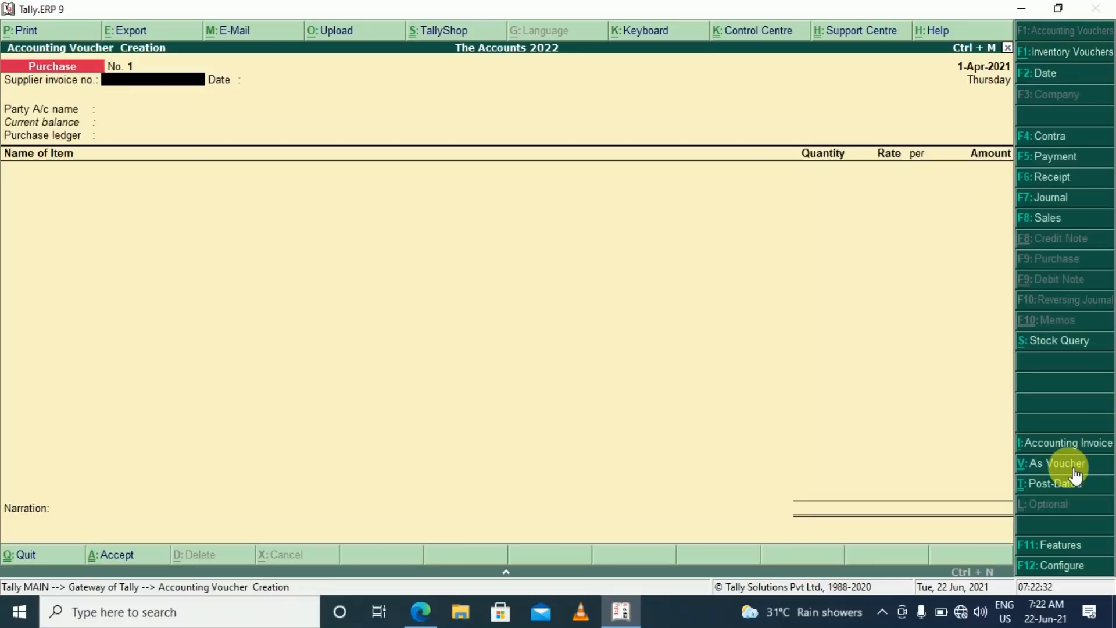
{"action": "left_click", "coordinate": [1069, 468]}
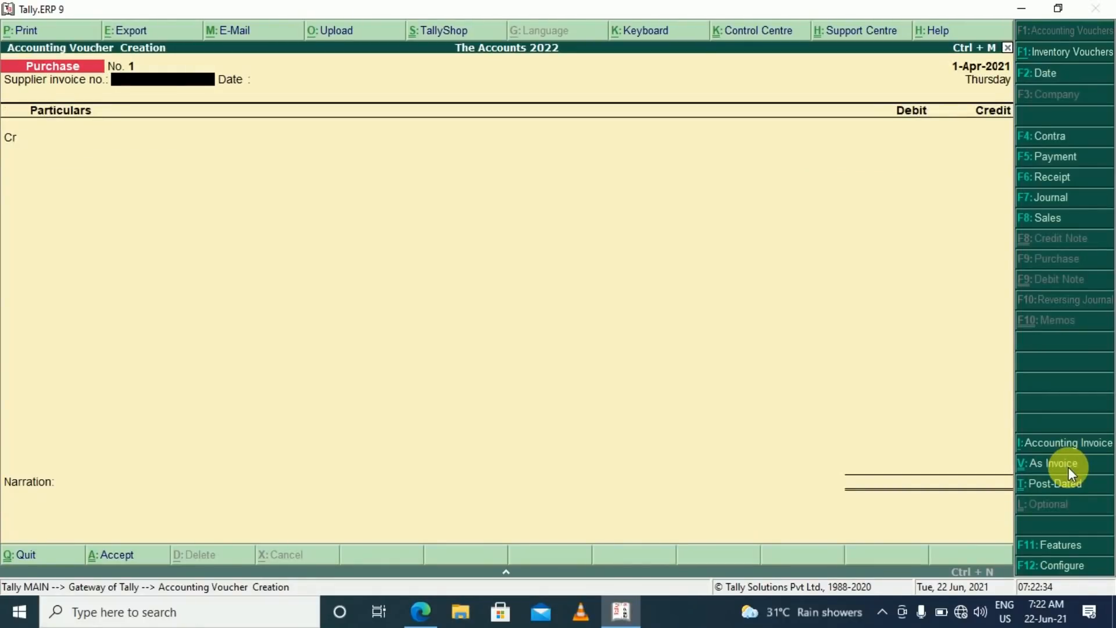
Step: Leave the supplier invoice number blank and credit Cash with 5000, keeping the default supplier details
{"action": "key", "text": "Return"}
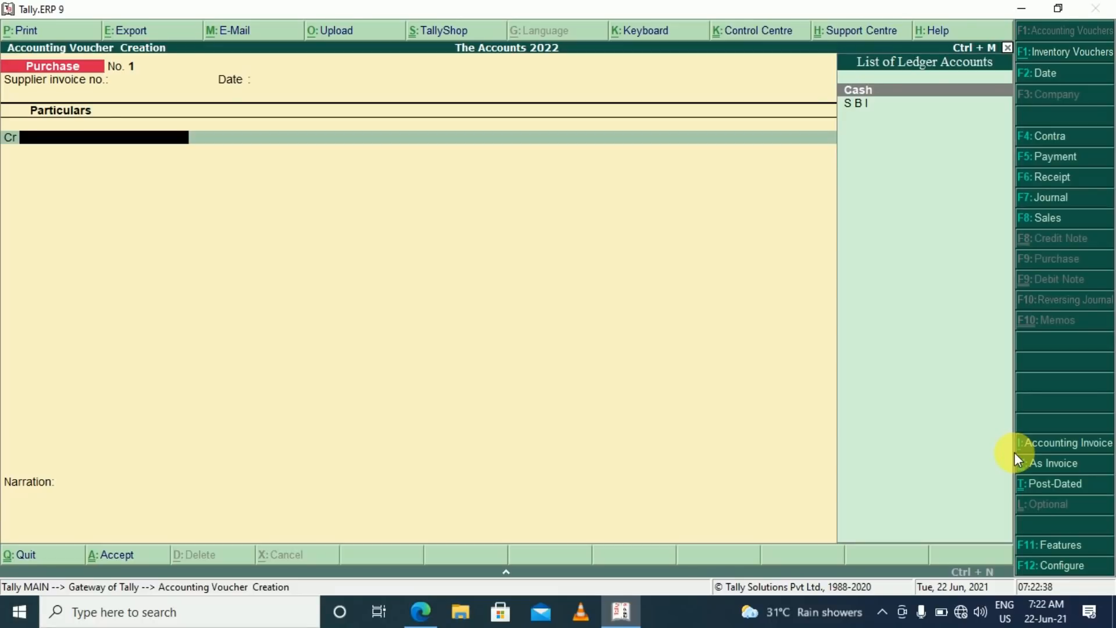
{"action": "key", "text": "Return"}
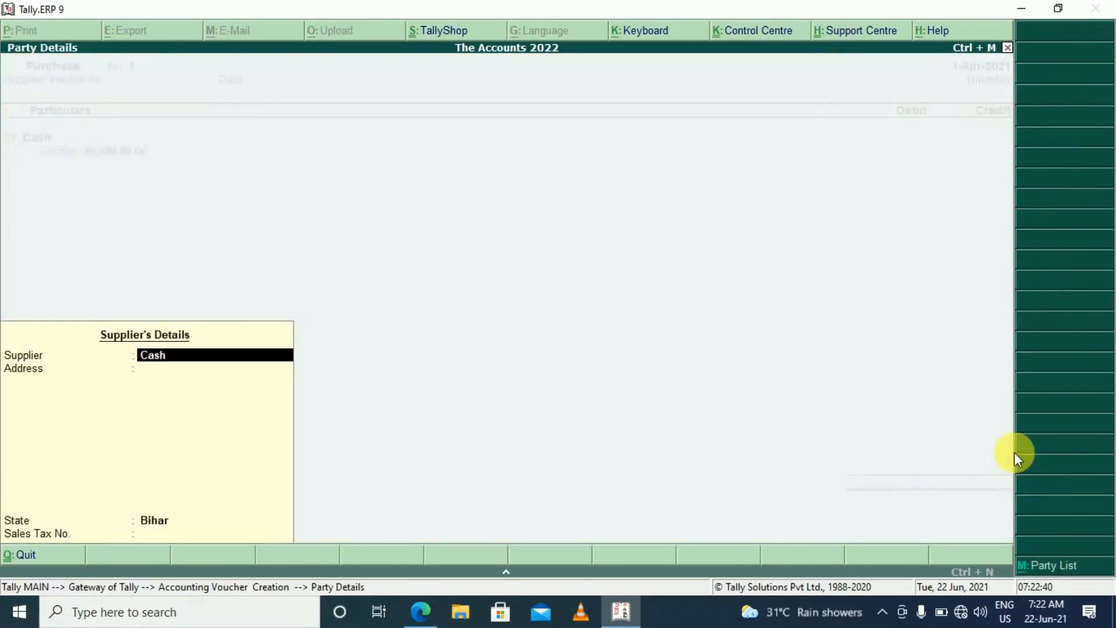
{"action": "key", "text": "Return"}
{"action": "key", "text": "alt+Tab"}
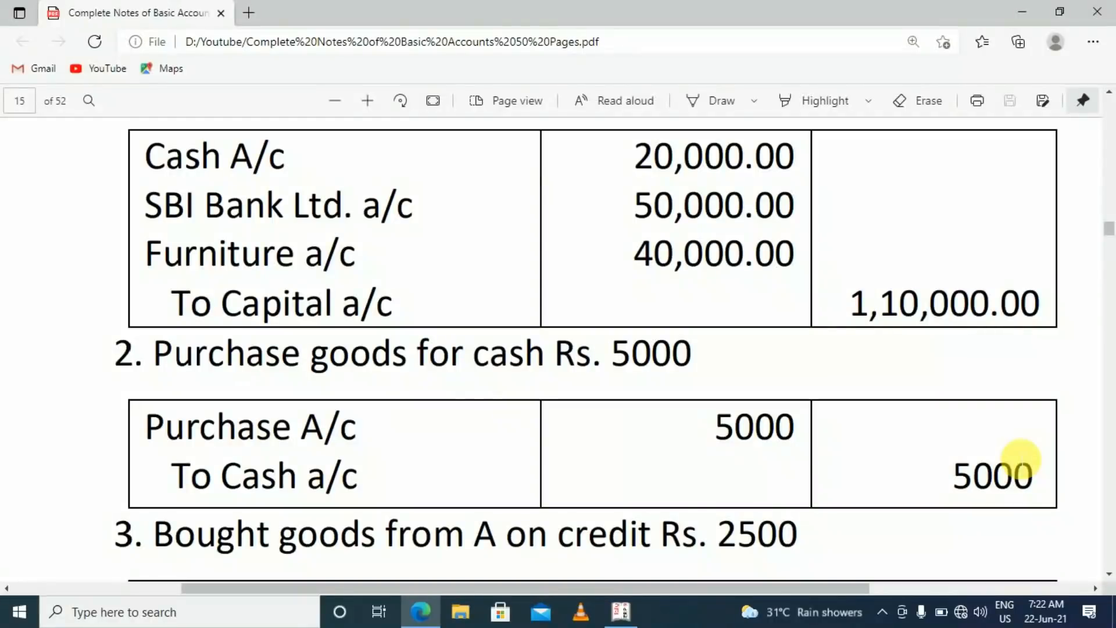
{"action": "key", "text": "alt+Tab"}
{"action": "type", "text": "5000"}
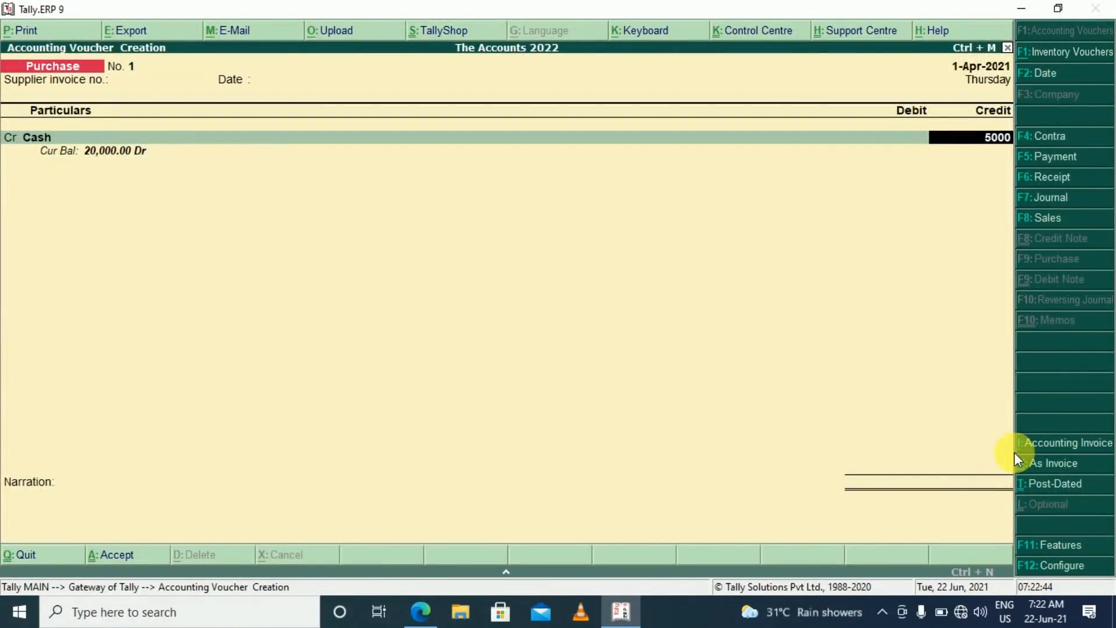
{"action": "key", "text": "Return"}
Step: Debit Purchase with 5,000.00, leaving the inventory allocations and narration empty, and accept the purchase voucher
{"action": "key", "text": "Return"}
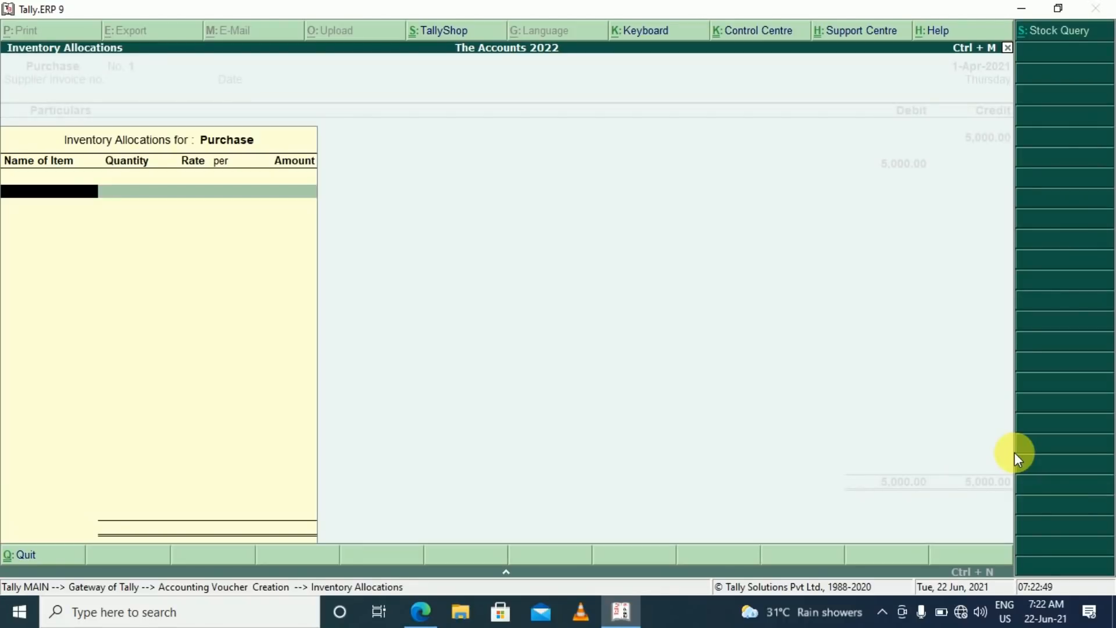
{"action": "key", "text": "Return"}
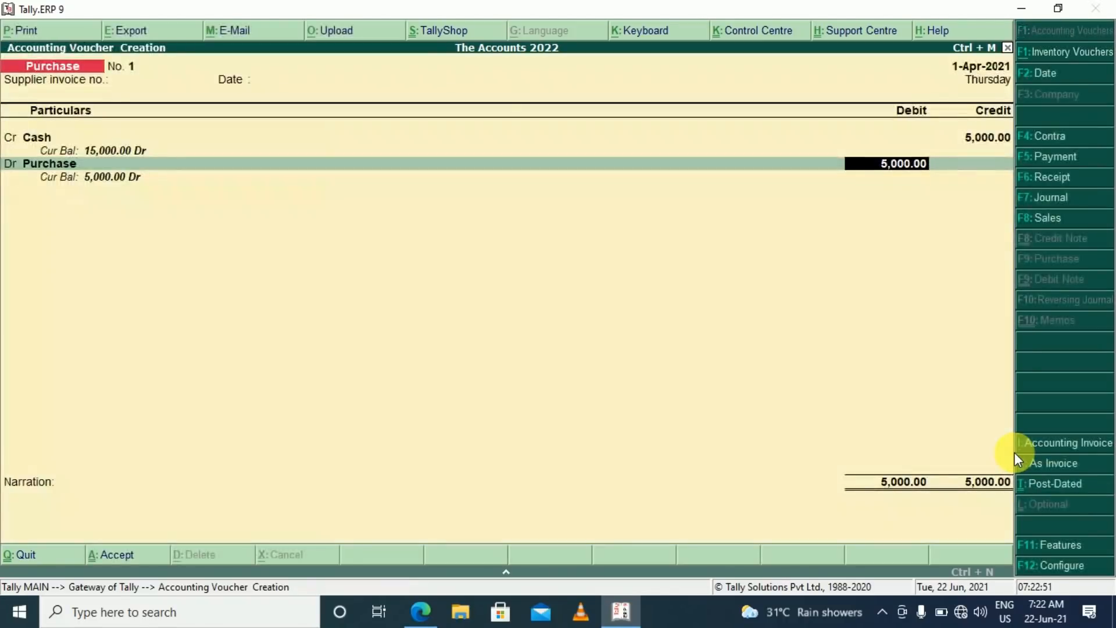
{"action": "key", "text": "Return"}
{"action": "key", "text": "Return"}
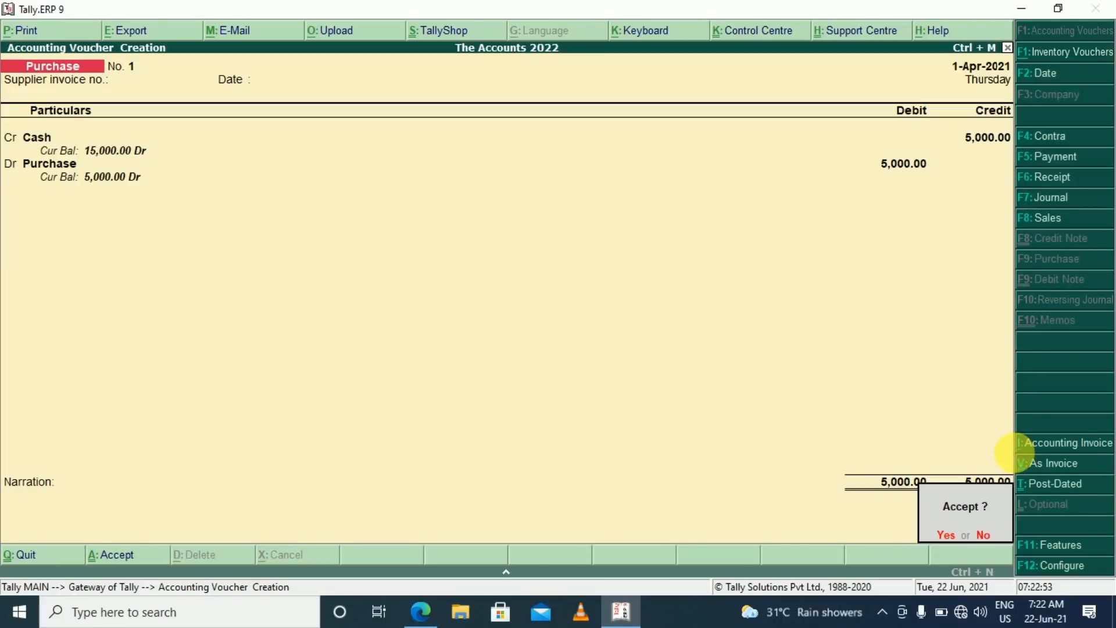
{"action": "key", "text": "Return"}
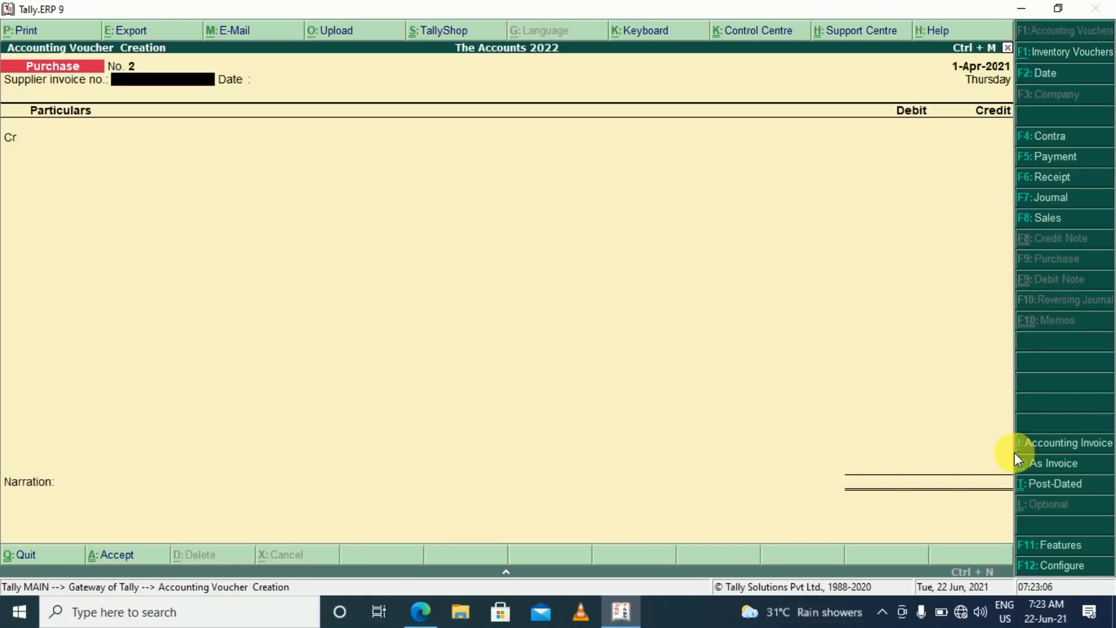
Step: Leave voucher entry, view the Profit & Loss A/c in detailed form to check the purchase, and close the report
{"action": "key", "text": "Escape"}
{"action": "key", "text": "y"}
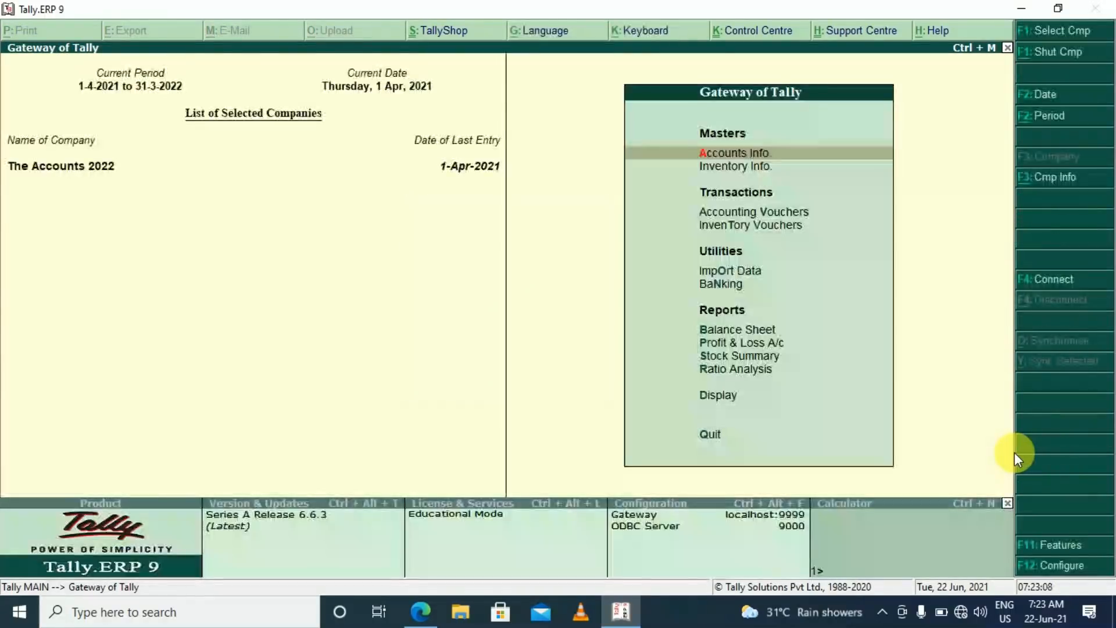
{"action": "key", "text": "p"}
{"action": "key", "text": "alt+F1"}
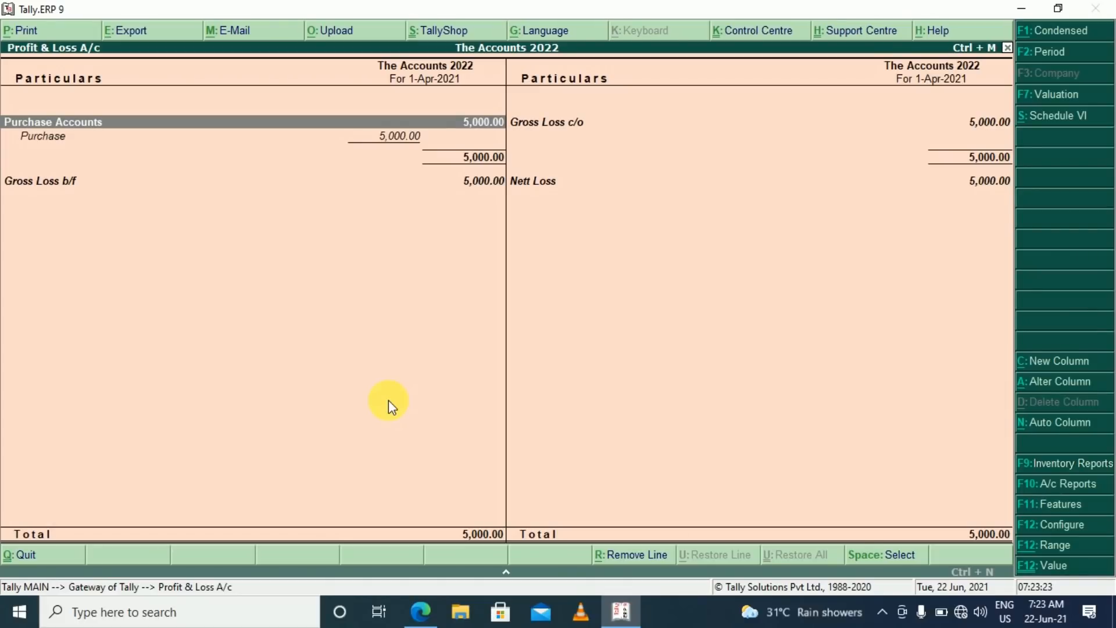
{"action": "key", "text": "Escape"}
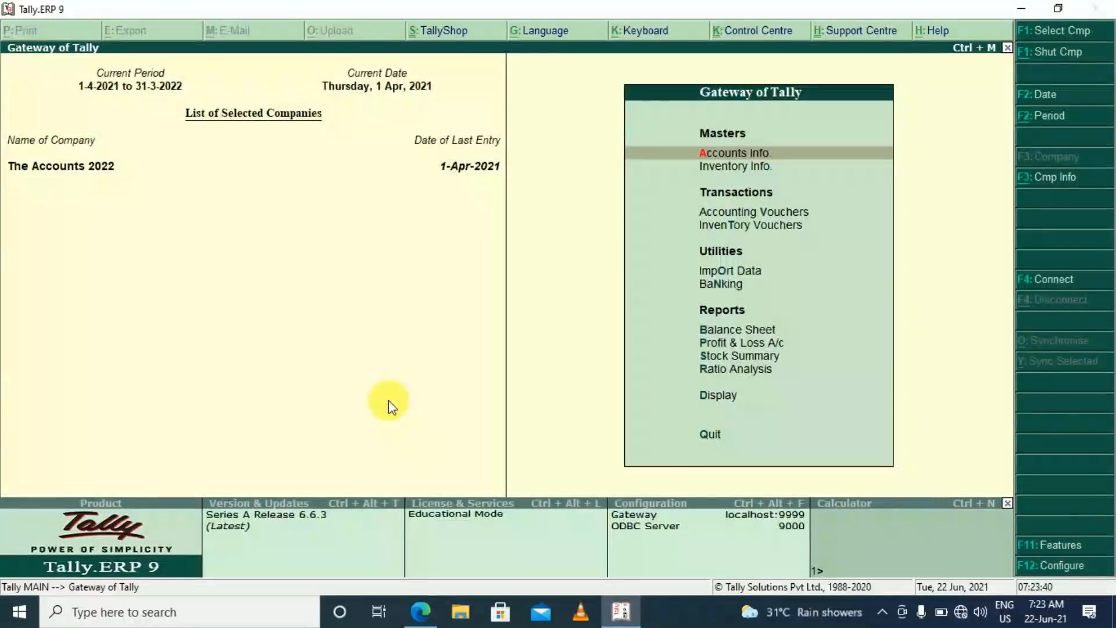
Step: Open a new Purchase accounting voucher and read transaction 3, the credit purchase from A, in the PDF notes
{"action": "key", "text": "Down"}
{"action": "key", "text": "Down"}
{"action": "key", "text": "Up"}
{"action": "key", "text": "Down"}
{"action": "key", "text": "Return"}
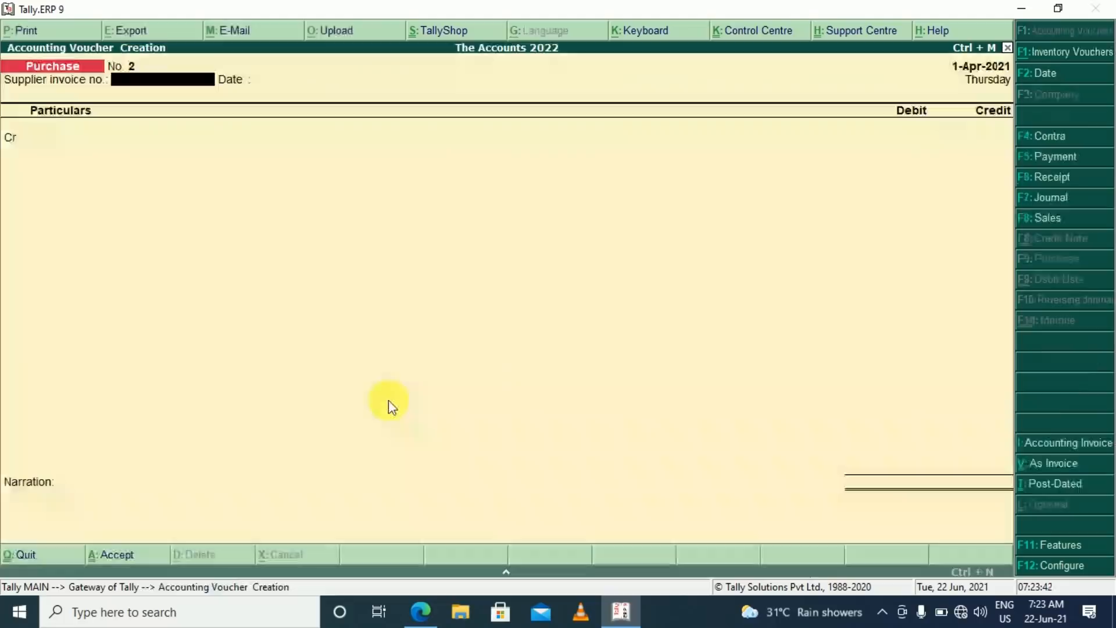
{"action": "key", "text": "alt+Tab"}
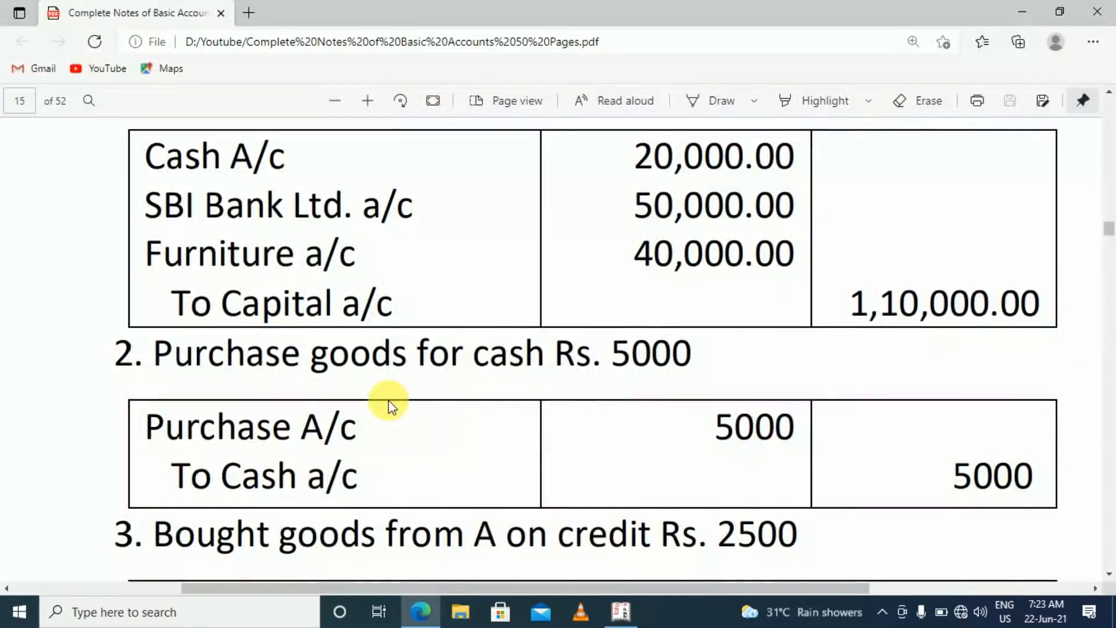
{"action": "scroll", "coordinate": [388, 400], "scroll_direction": "down", "scroll_amount": 4}
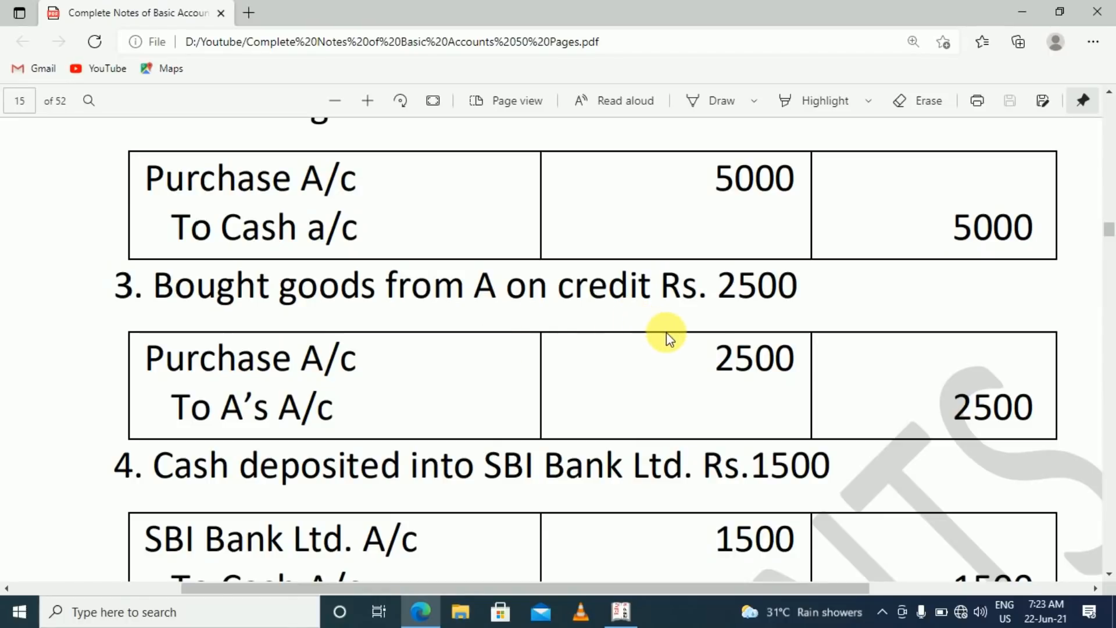
{"action": "key", "text": "alt+Tab"}
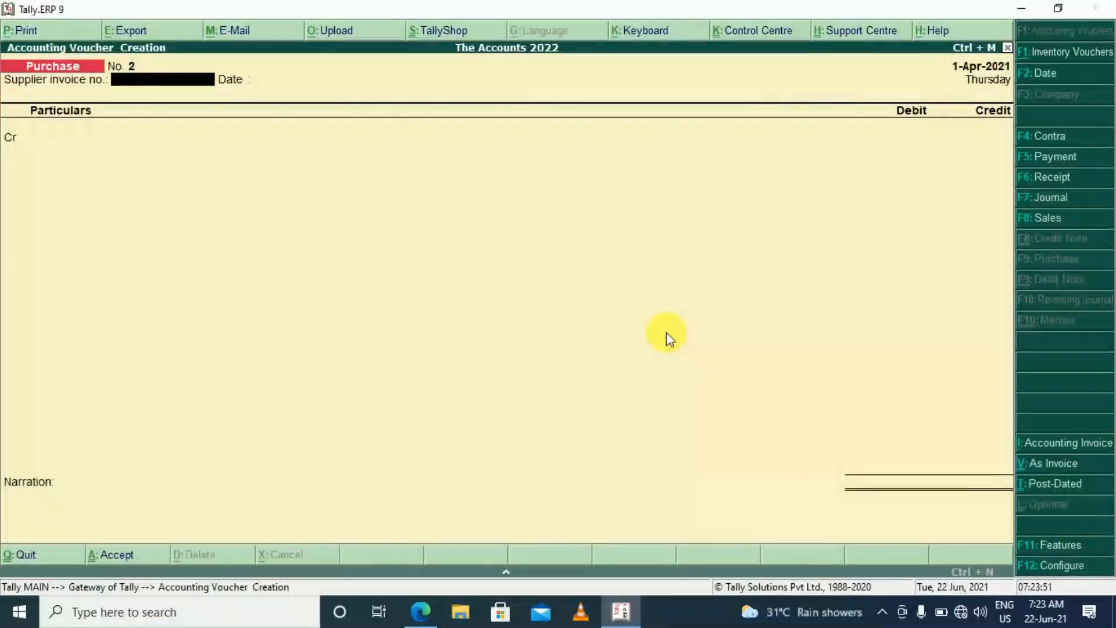
Step: Leave the supplier invoice number blank and start a new ledger named A under Sundry Creditors for the credit line
{"action": "key", "text": "Return"}
{"action": "key", "text": "Return"}
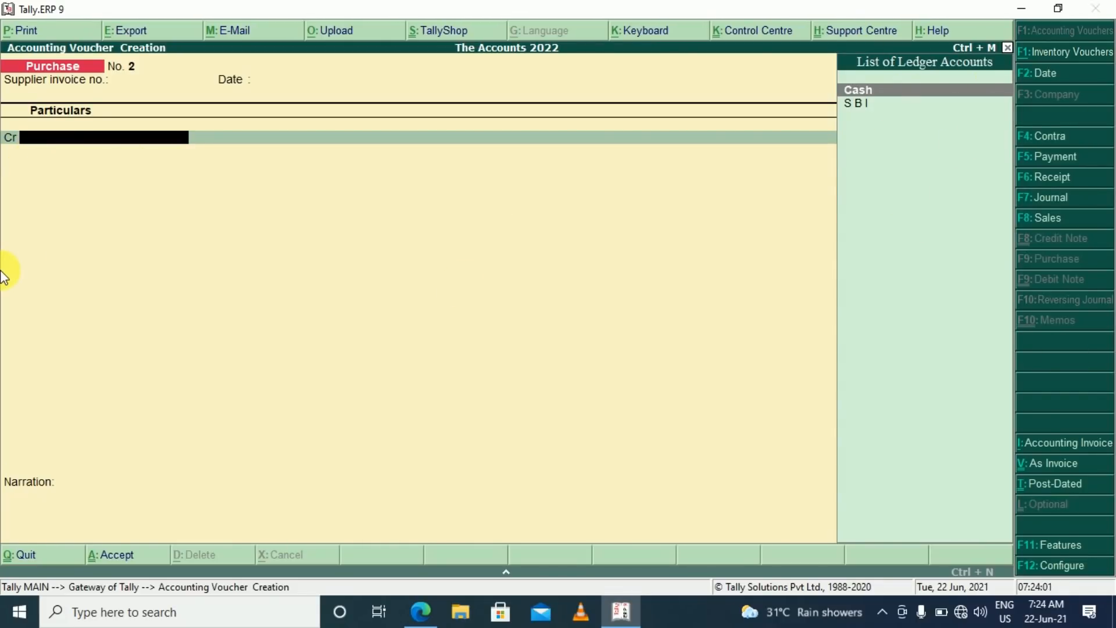
{"action": "key", "text": "alt+c"}
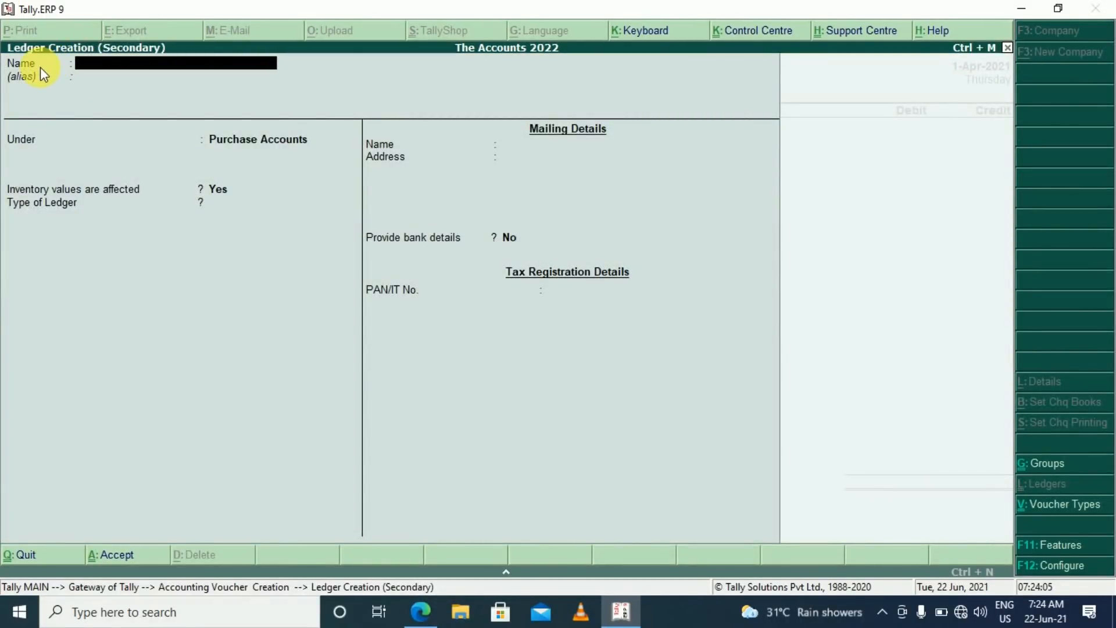
{"action": "type", "text": "A"}
{"action": "key", "text": "Return"}
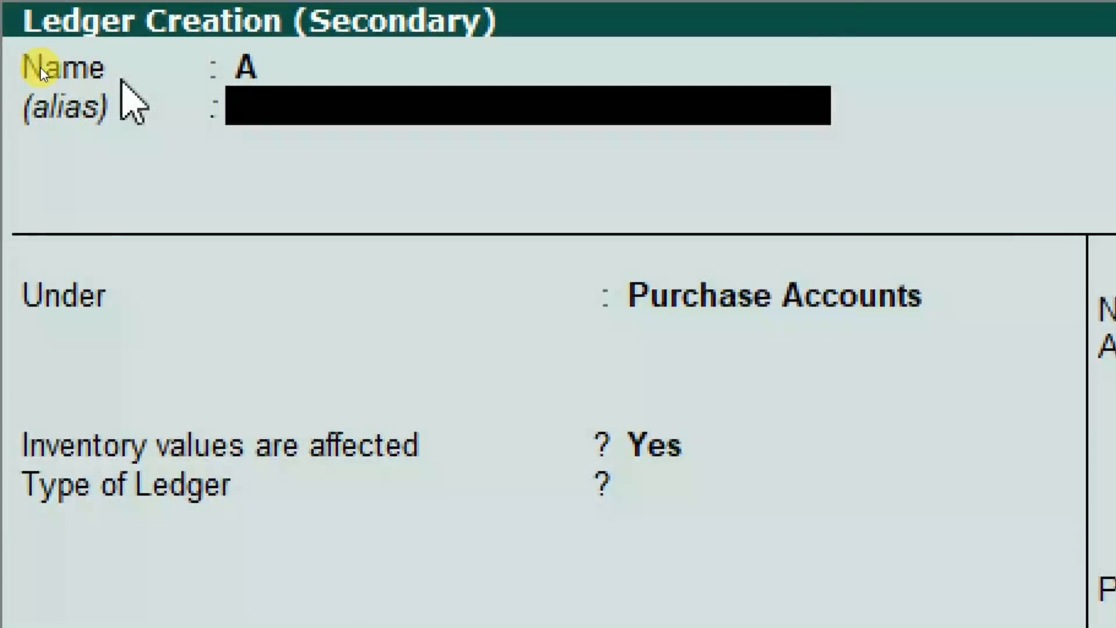
{"action": "key", "text": "Return"}
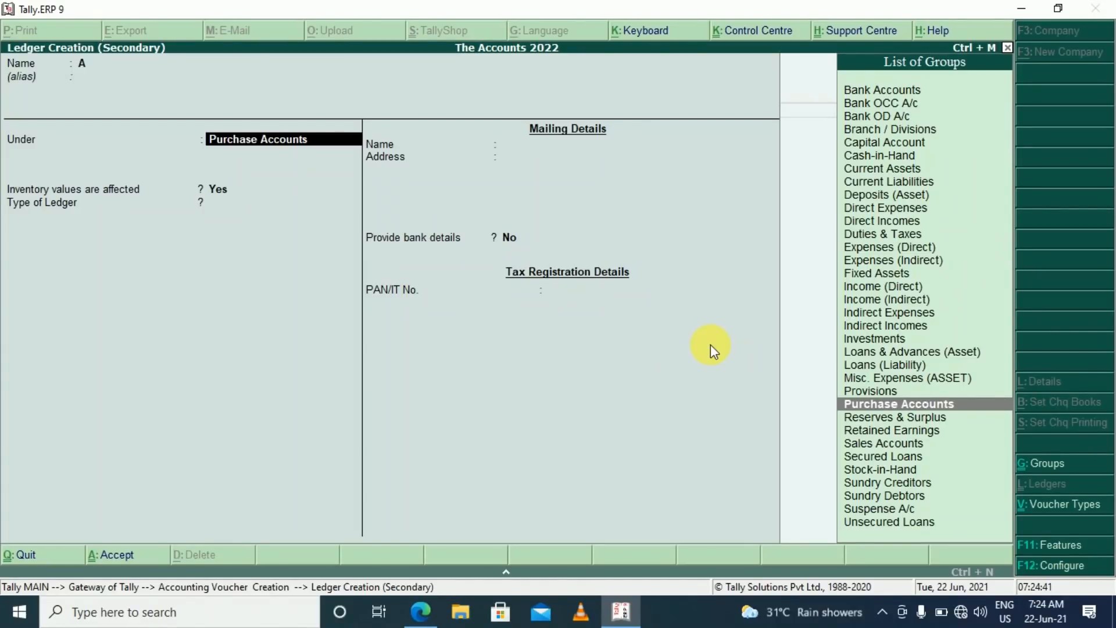
{"action": "type", "text": "S"}
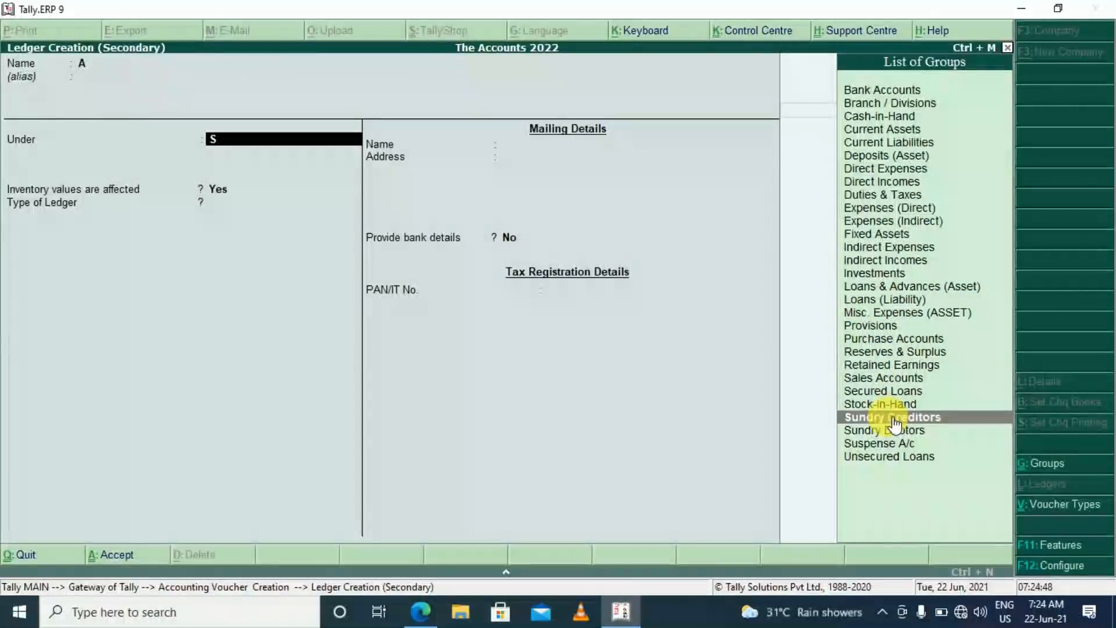
{"action": "left_click", "coordinate": [893, 419]}
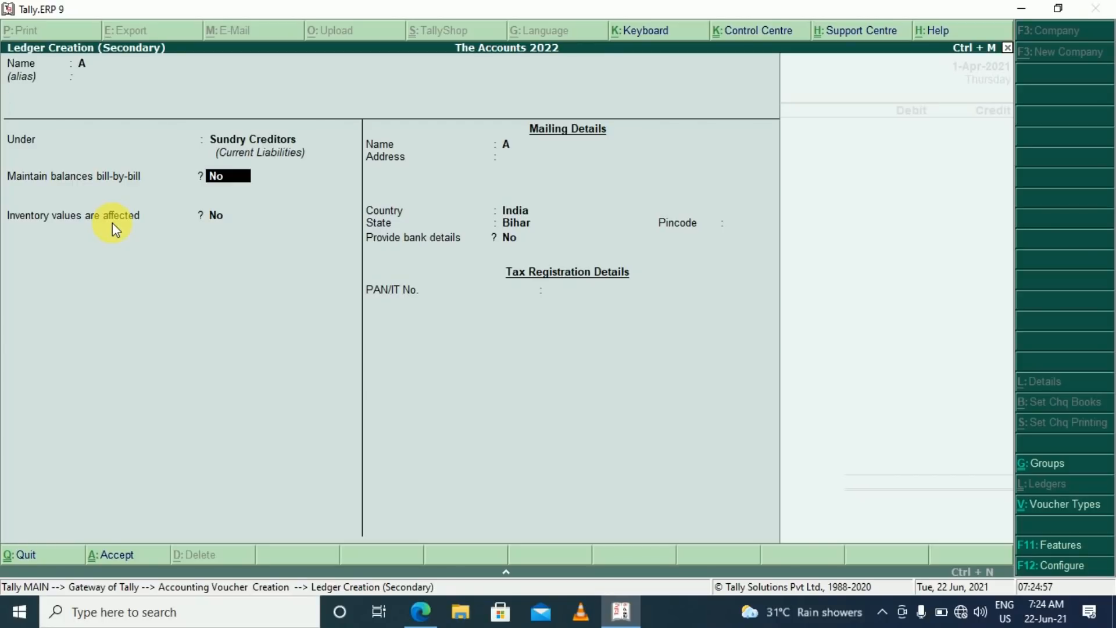
Step: Keep ledger A's default bill-by-bill, inventory, mailing, bank and tax details and save it into the voucher
{"action": "key", "text": "Return"}
{"action": "key", "text": "Return"}
{"action": "key", "text": "Return"}
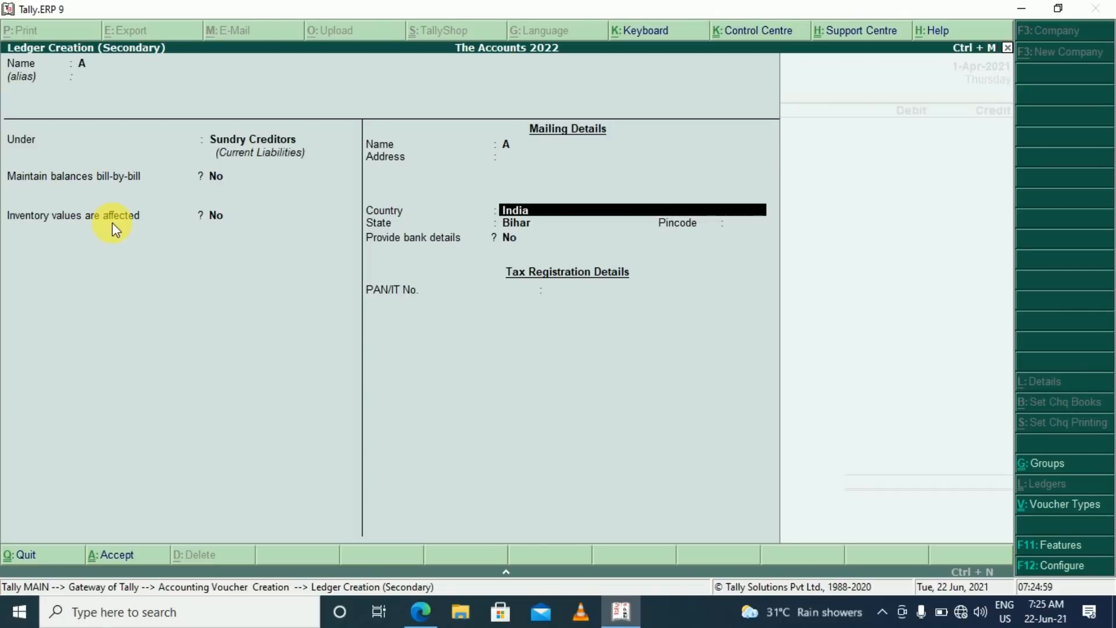
{"action": "key", "text": "Return"}
{"action": "key", "text": "Return"}
{"action": "key", "text": "Return"}
{"action": "key", "text": "Return"}
{"action": "key", "text": "Return"}
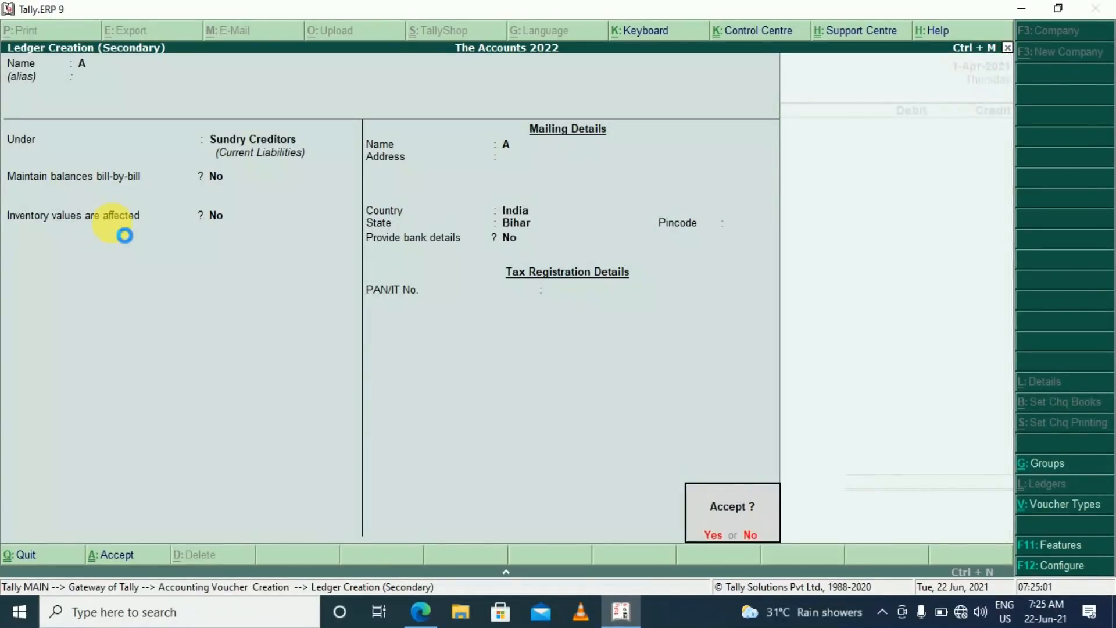
{"action": "key", "text": "Return"}
{"action": "key", "text": "ctrl+a"}
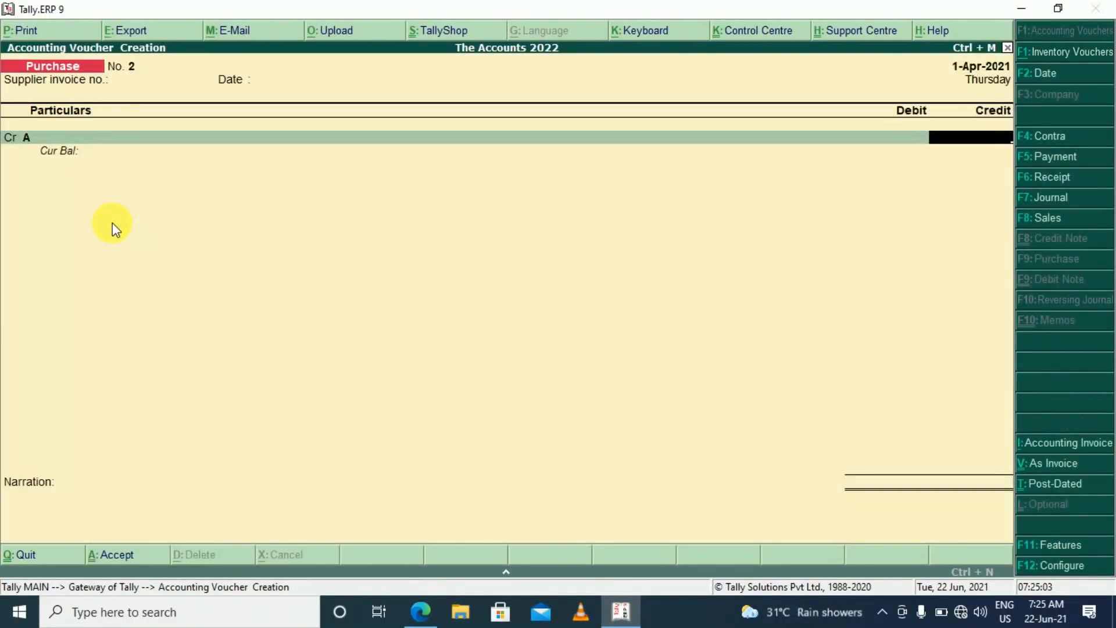
Step: Credit A with 2500, debit Purchase with the same amount without inventory allocations, and accept the voucher
{"action": "key", "text": "alt+Tab"}
{"action": "type", "text": "2500"}
{"action": "key", "text": "Return"}
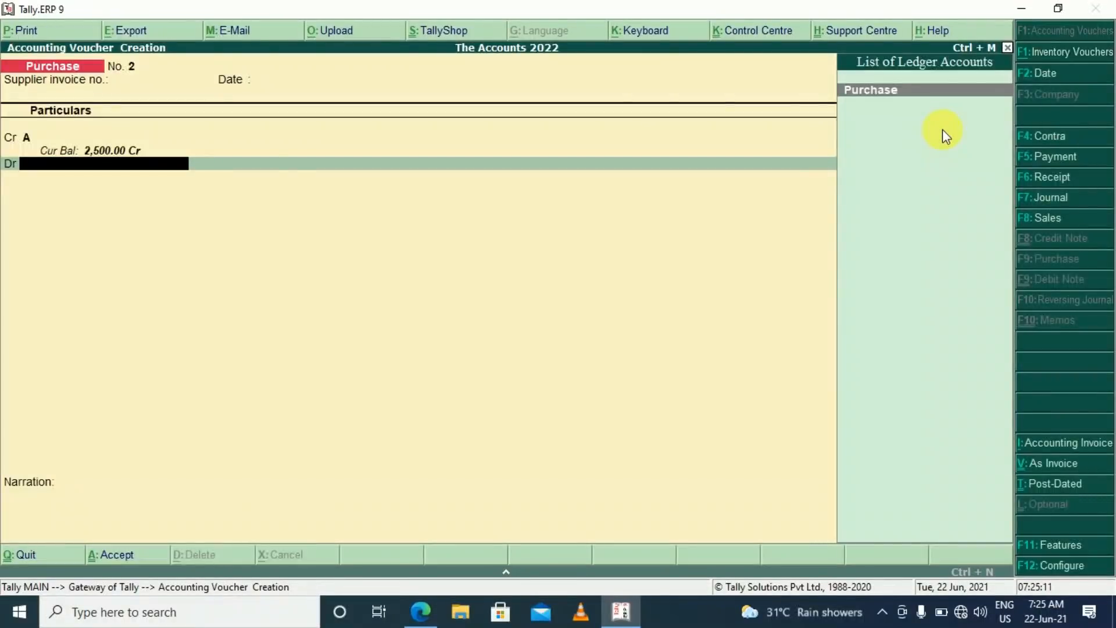
{"action": "key", "text": "Return"}
{"action": "key", "text": "Return"}
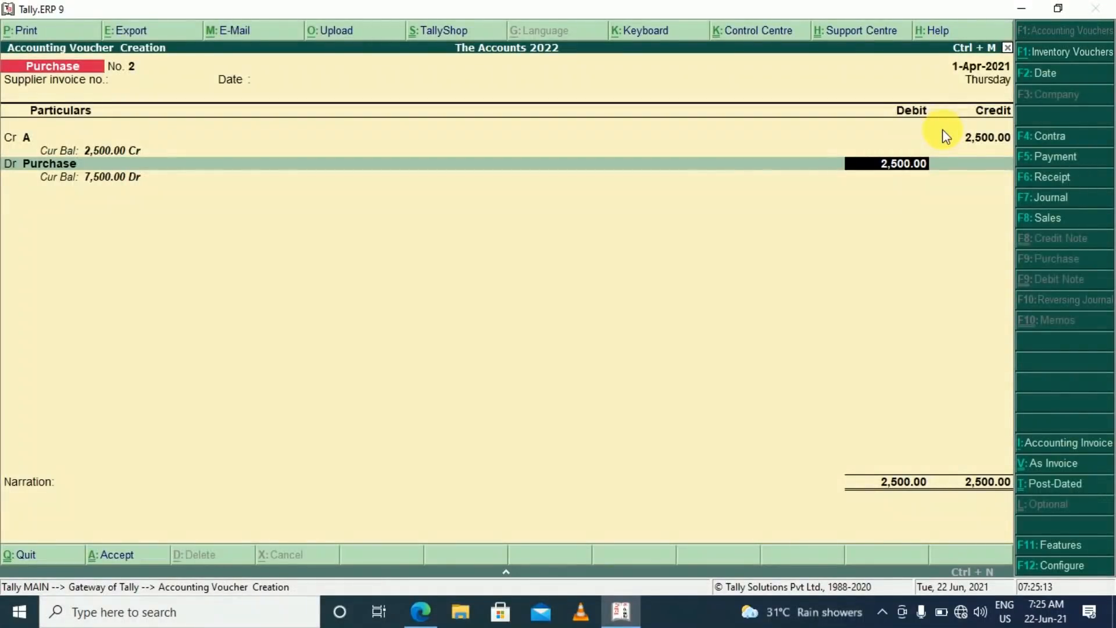
{"action": "key", "text": "Return"}
{"action": "key", "text": "Return"}
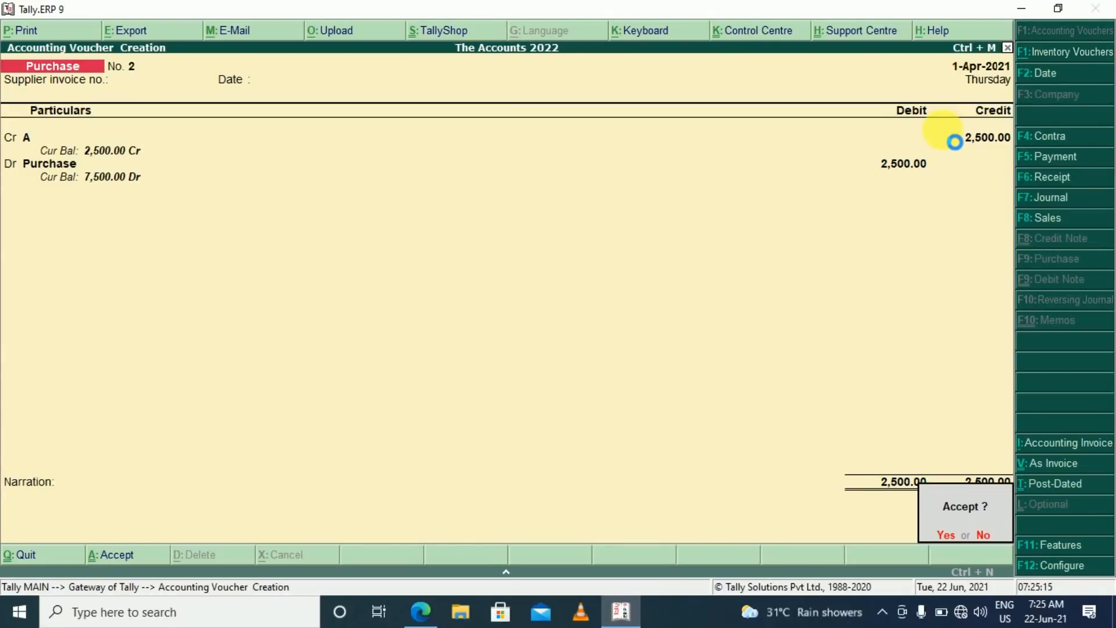
{"action": "key", "text": "Return"}
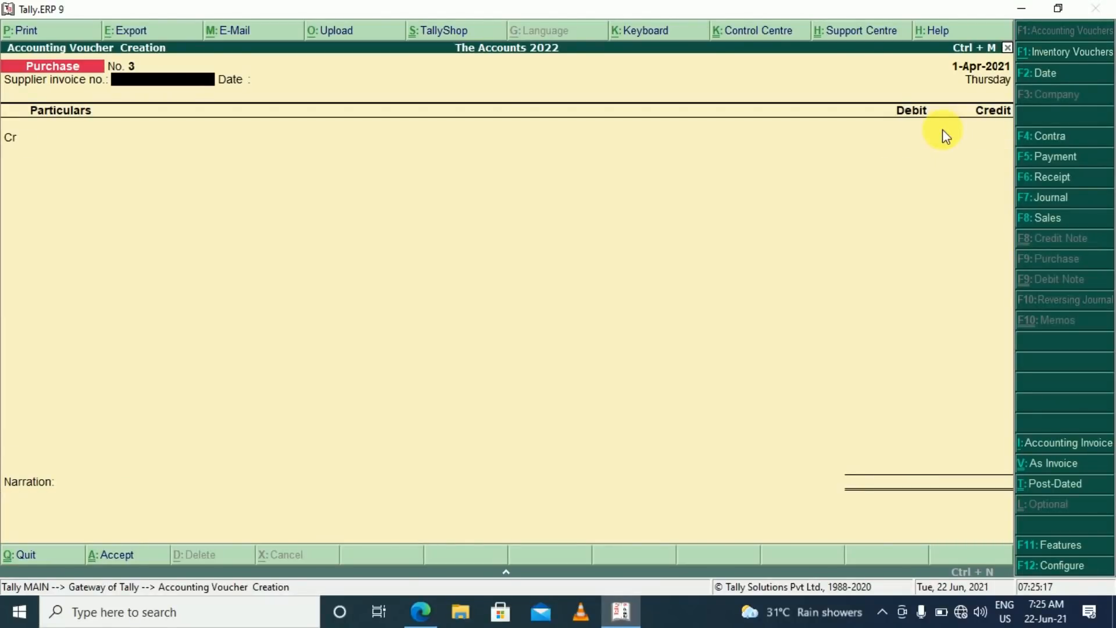
Step: Leave voucher entry and review the Purchase line in the Profit & Loss A/c
{"action": "key", "text": "alt+Tab"}
{"action": "key", "text": "alt+Tab"}
{"action": "key", "text": "Escape"}
{"action": "key", "text": "Return"}
{"action": "key", "text": "Escape"}
{"action": "key", "text": "Escape"}
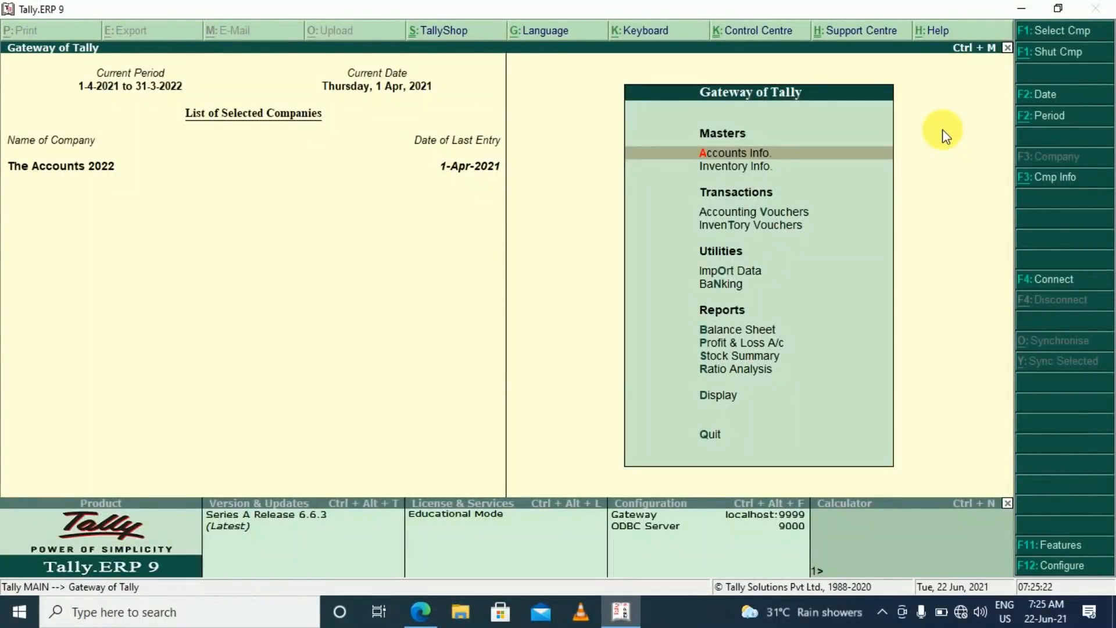
{"action": "key", "text": "p"}
{"action": "key", "text": "Down"}
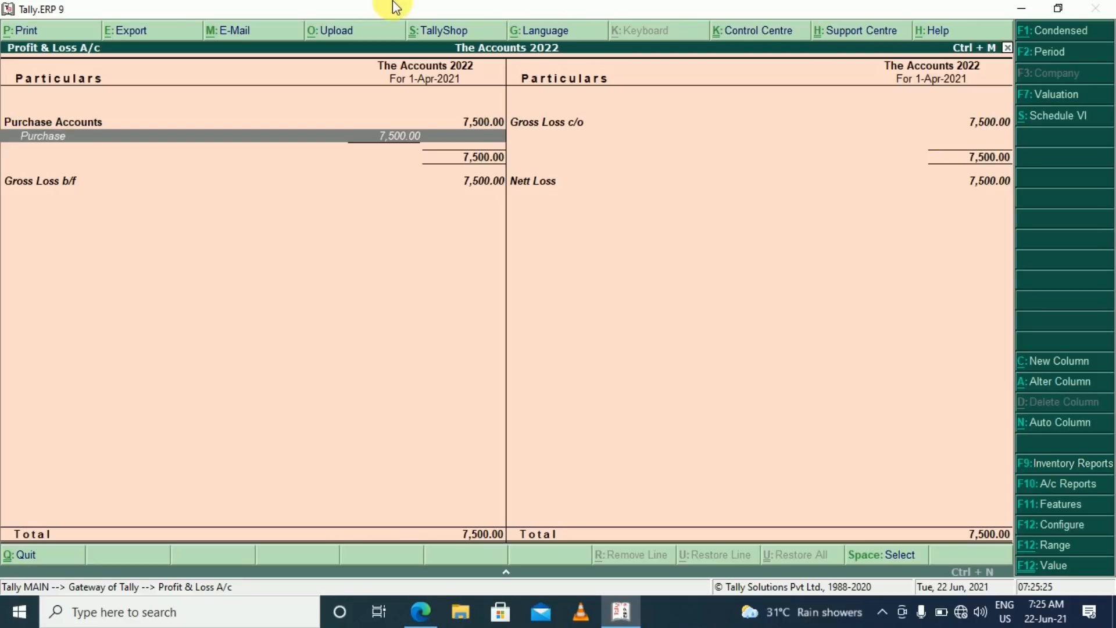
Step: Drill into the Purchase ledger's April vouchers, examine the entries, and close the reports back to the Gateway of Tally
{"action": "left_click", "coordinate": [373, 146]}
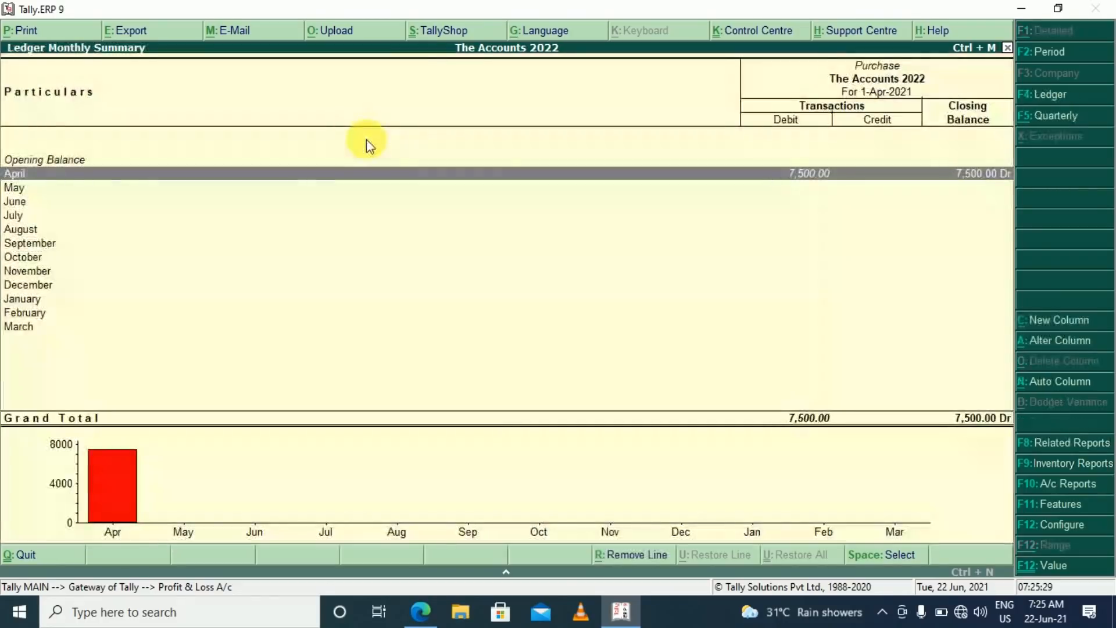
{"action": "left_click", "coordinate": [53, 173]}
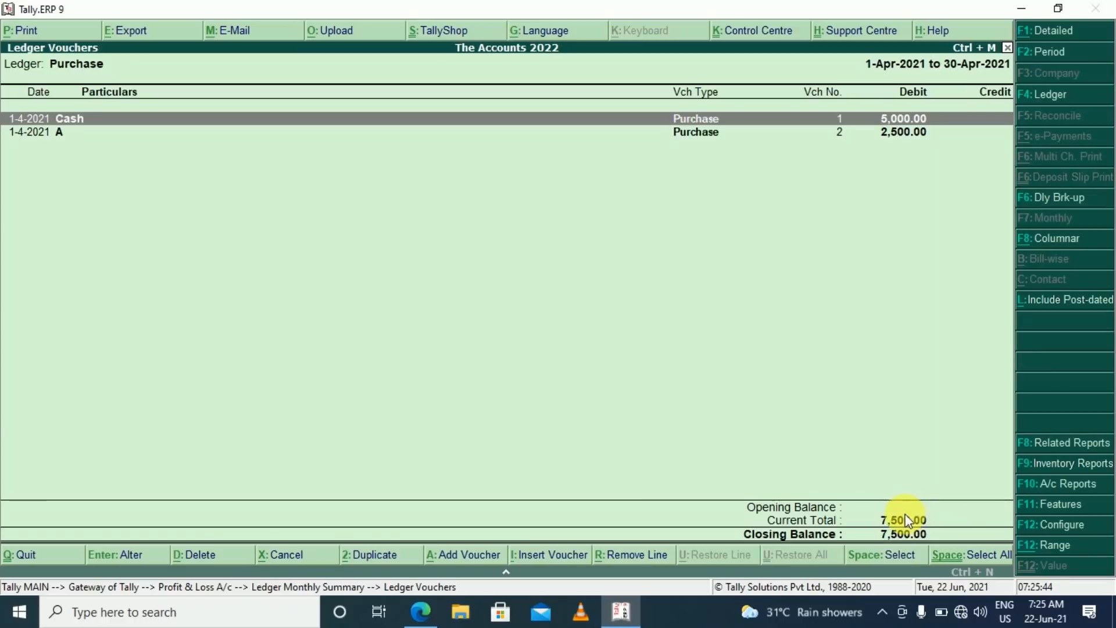
{"action": "key", "text": "Escape"}
{"action": "key", "text": "Escape"}
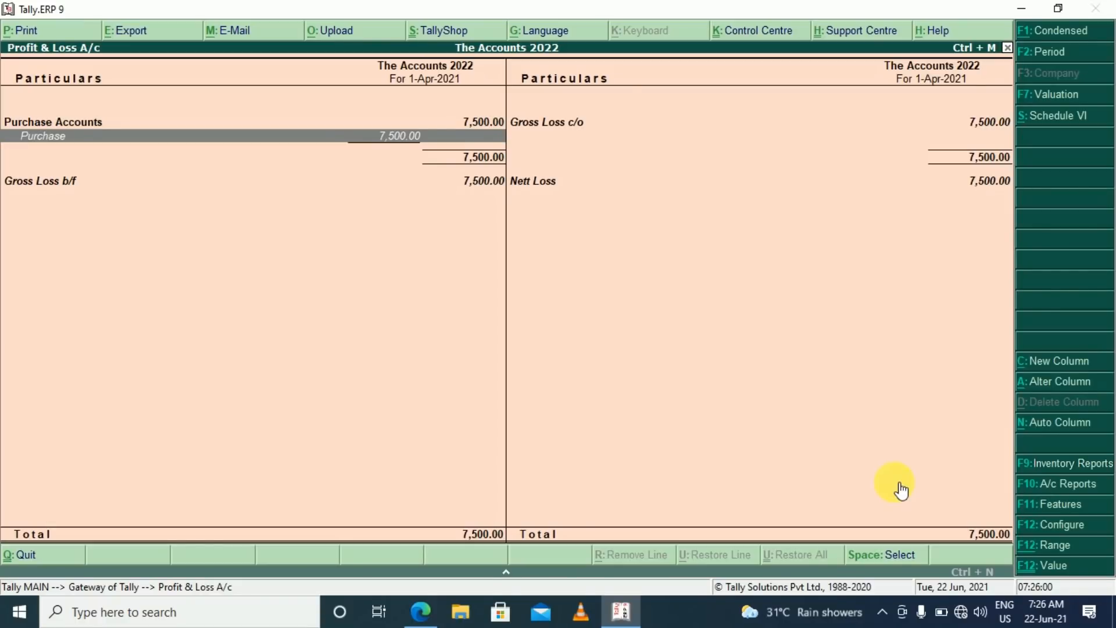
{"action": "key", "text": "Escape"}
{"action": "key", "text": "Escape"}
{"action": "key", "text": "Escape"}
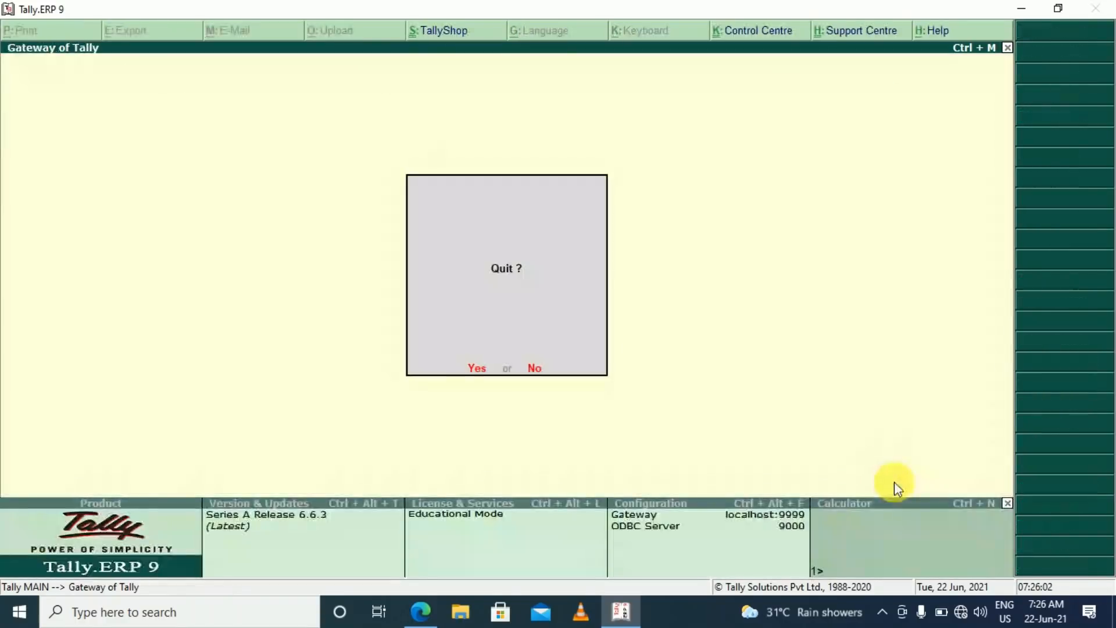
Step: Check transaction 4, the cash deposit into SBI Bank, in the PDF notes and open a Contra voucher in Tally
{"action": "key", "text": "alt+Tab"}
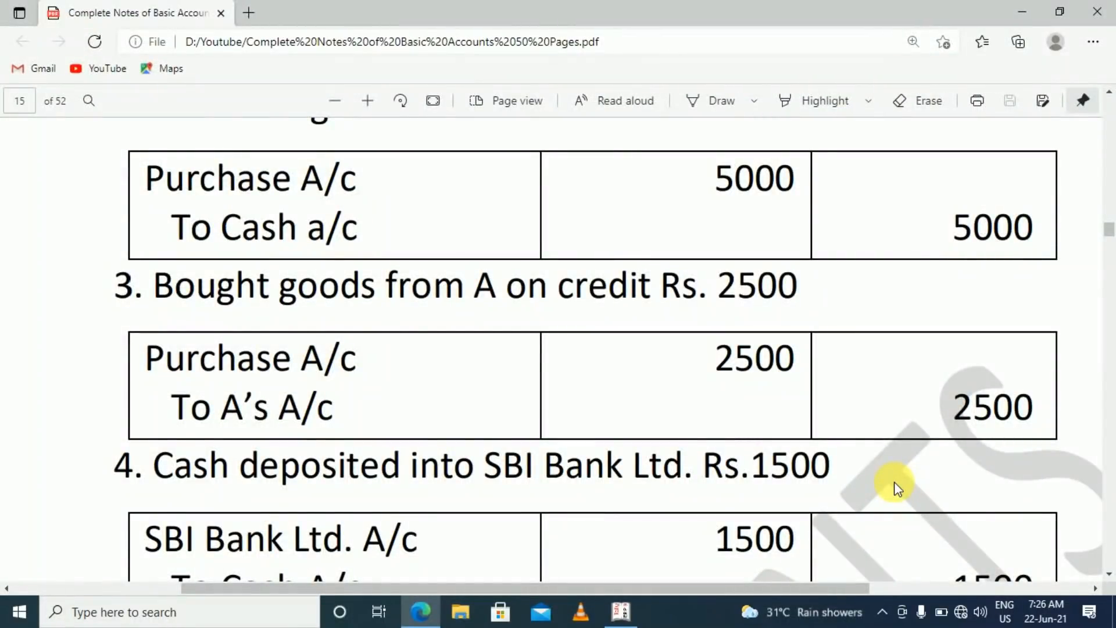
{"action": "scroll", "coordinate": [894, 482], "scroll_direction": "down", "scroll_amount": 5}
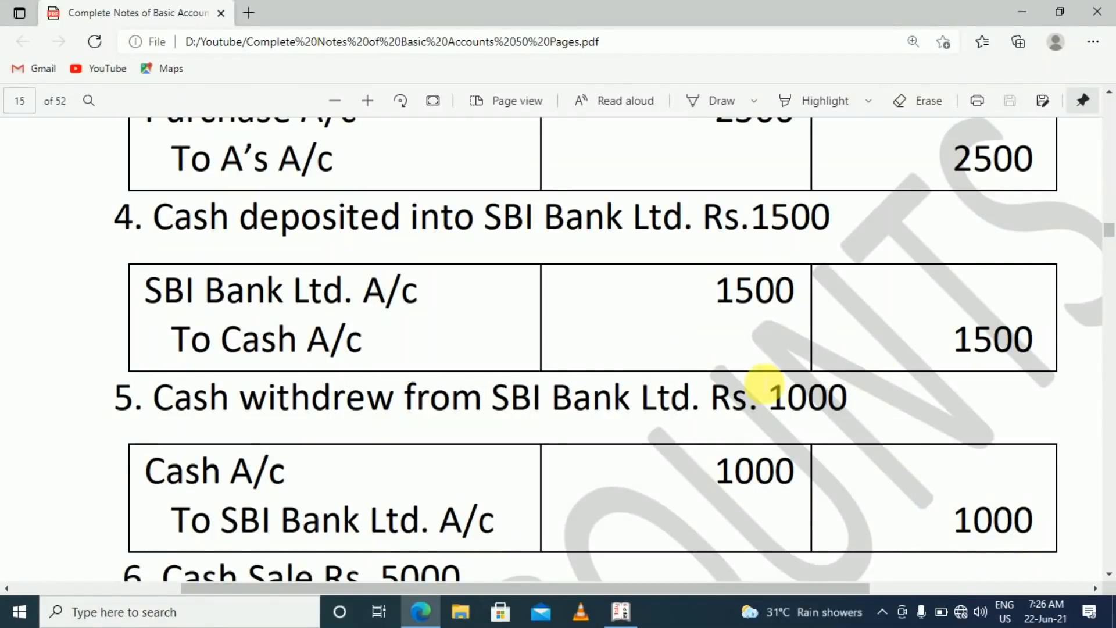
{"action": "key", "text": "alt+Tab"}
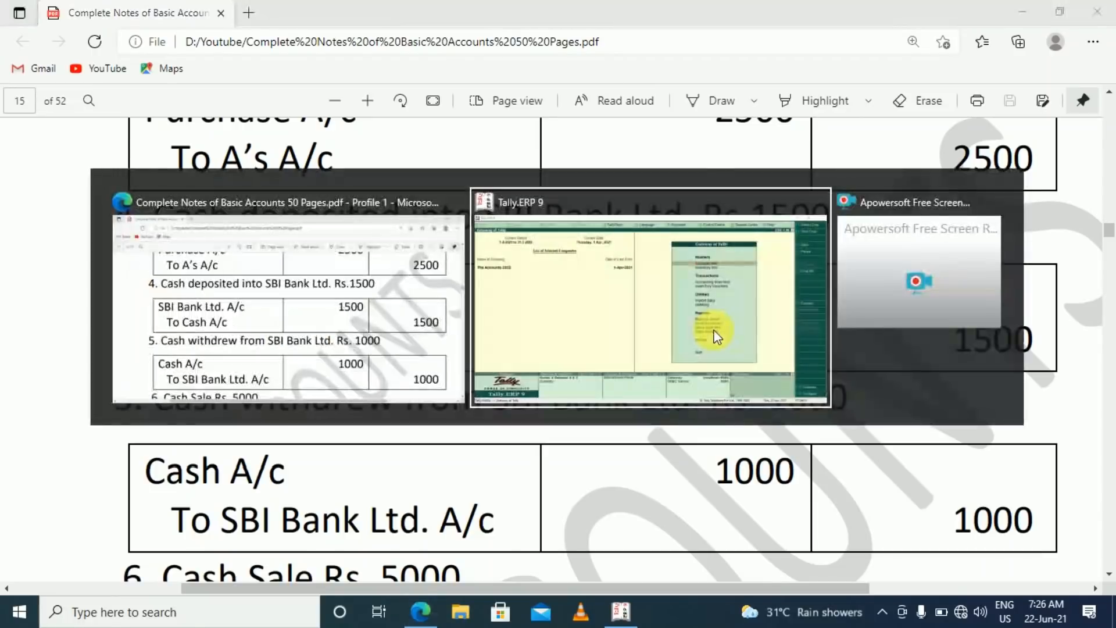
{"action": "key", "text": "F9"}
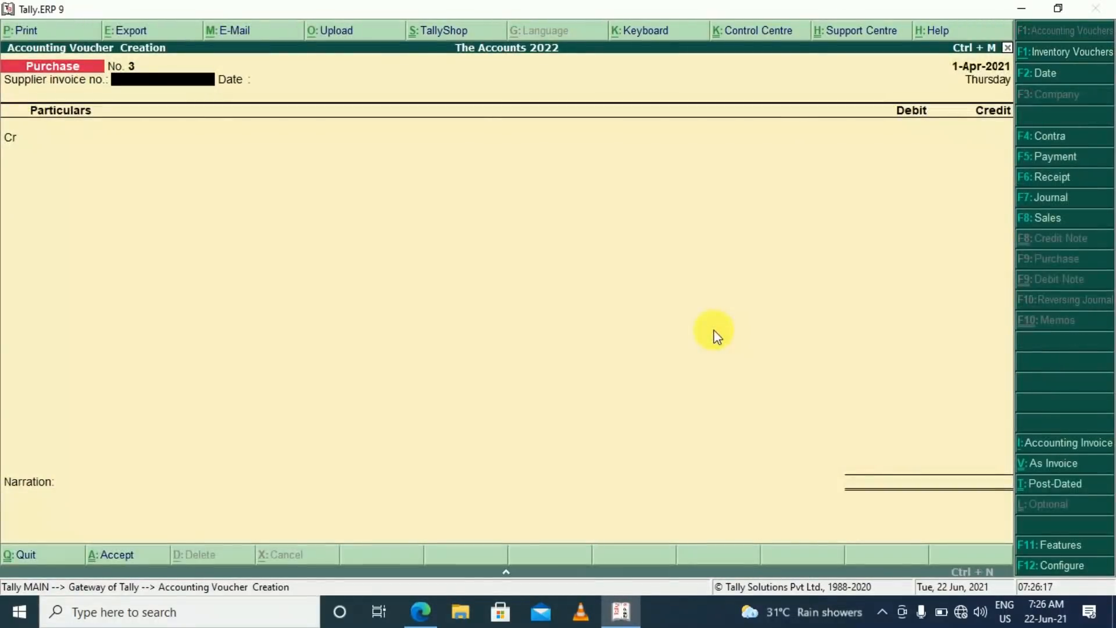
{"action": "key", "text": "F4"}
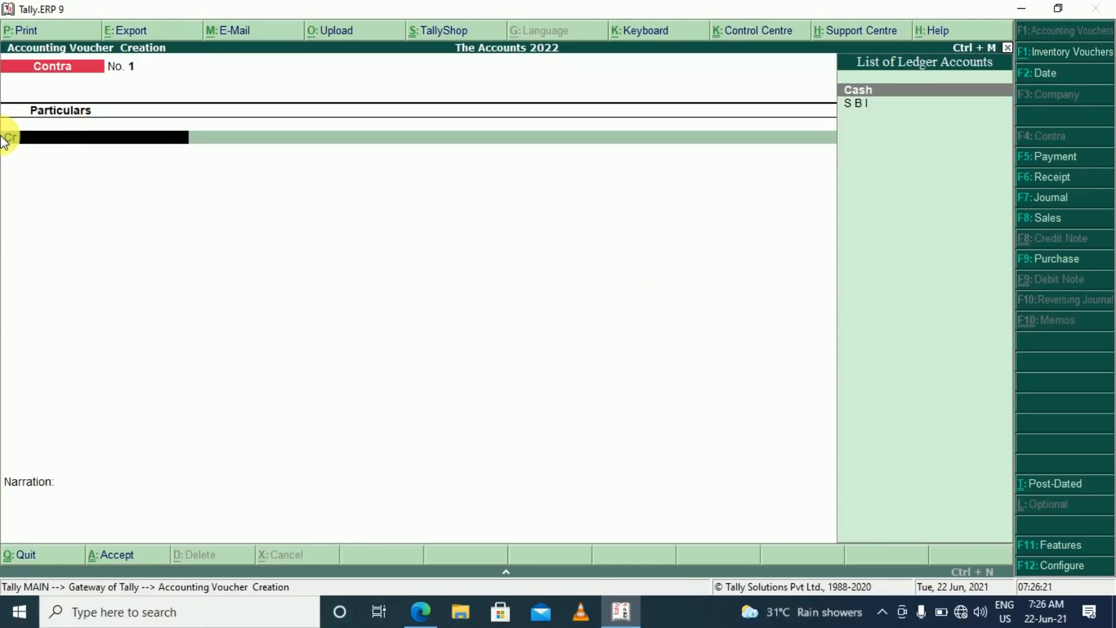
Step: Credit Cash with 1500 in the Contra voucher, checking the deposit amount against transaction 4 in the PDF notes
{"action": "key", "text": "Return"}
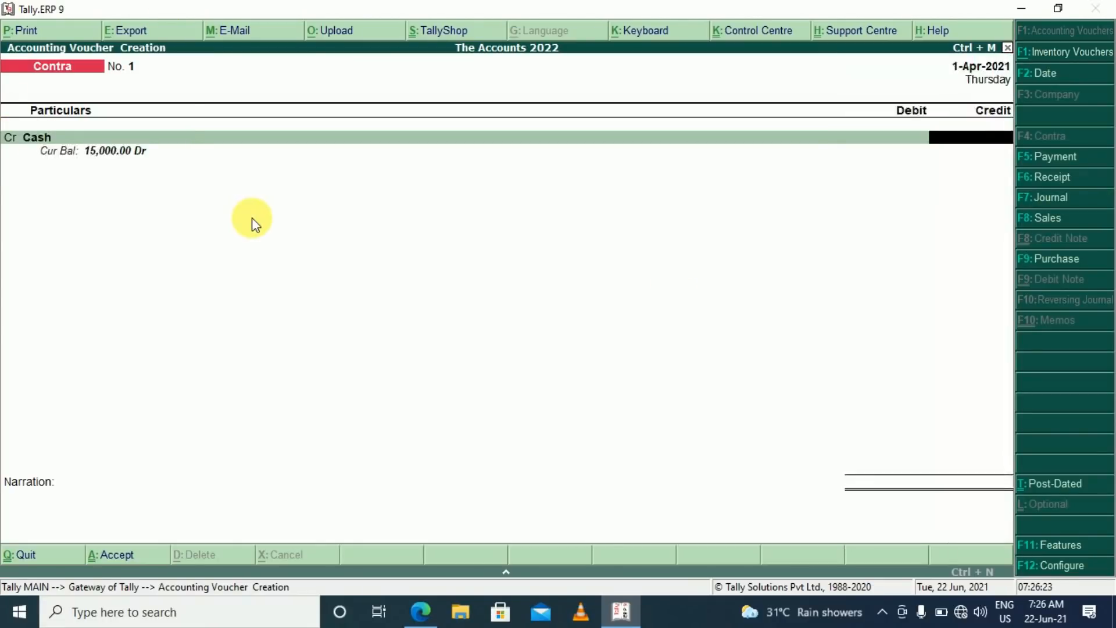
{"action": "key", "text": "alt+Tab"}
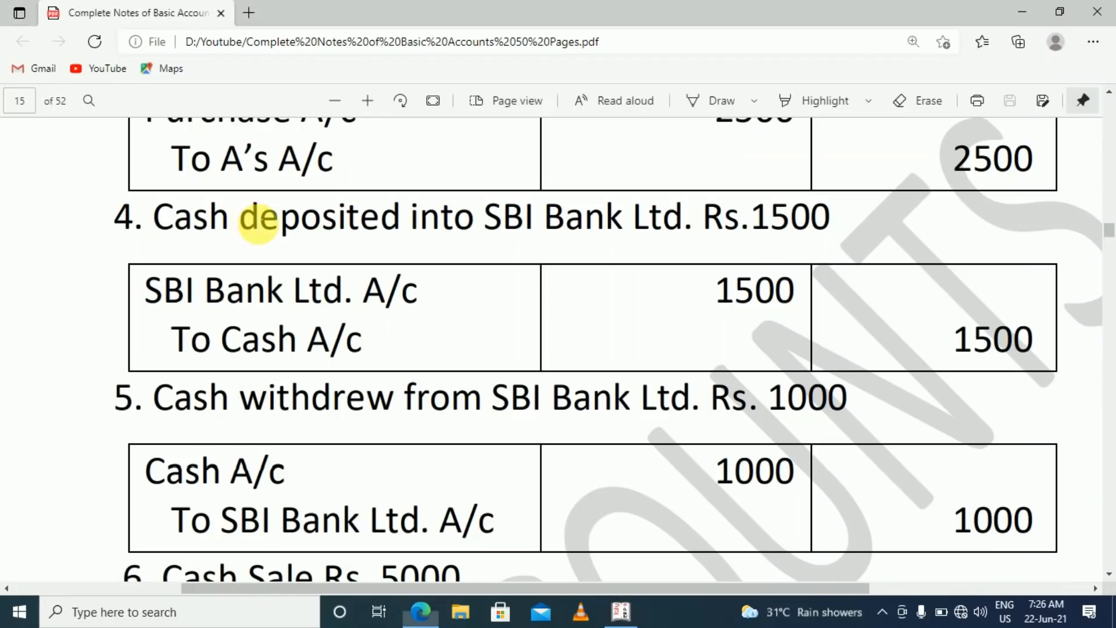
{"action": "key", "text": "alt+Tab"}
{"action": "type", "text": "1500"}
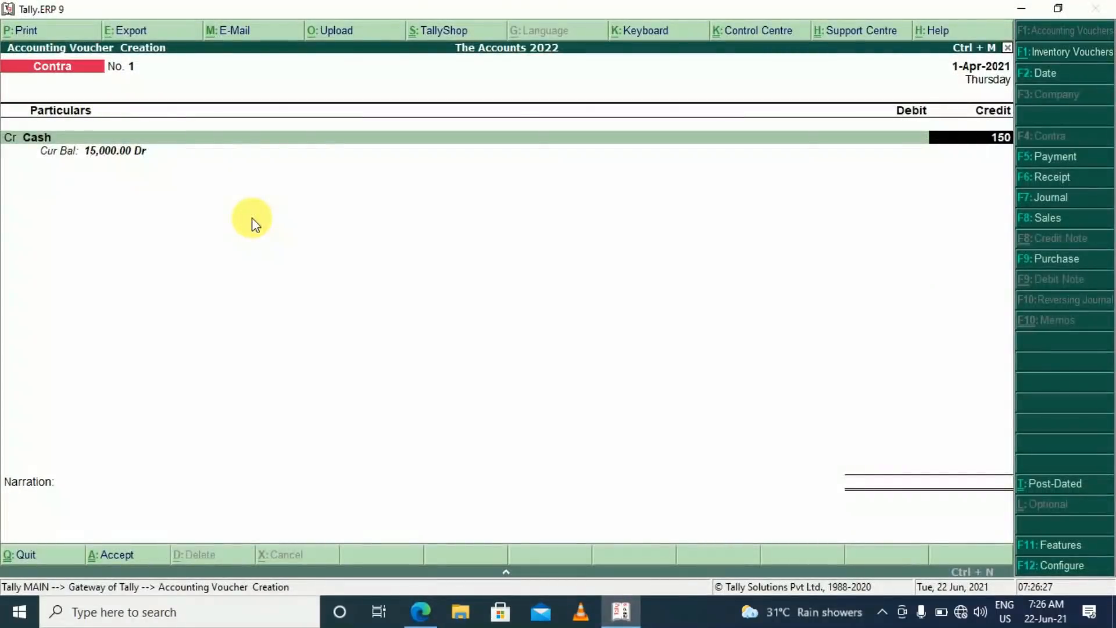
{"action": "key", "text": "Return"}
{"action": "key", "text": "Return"}
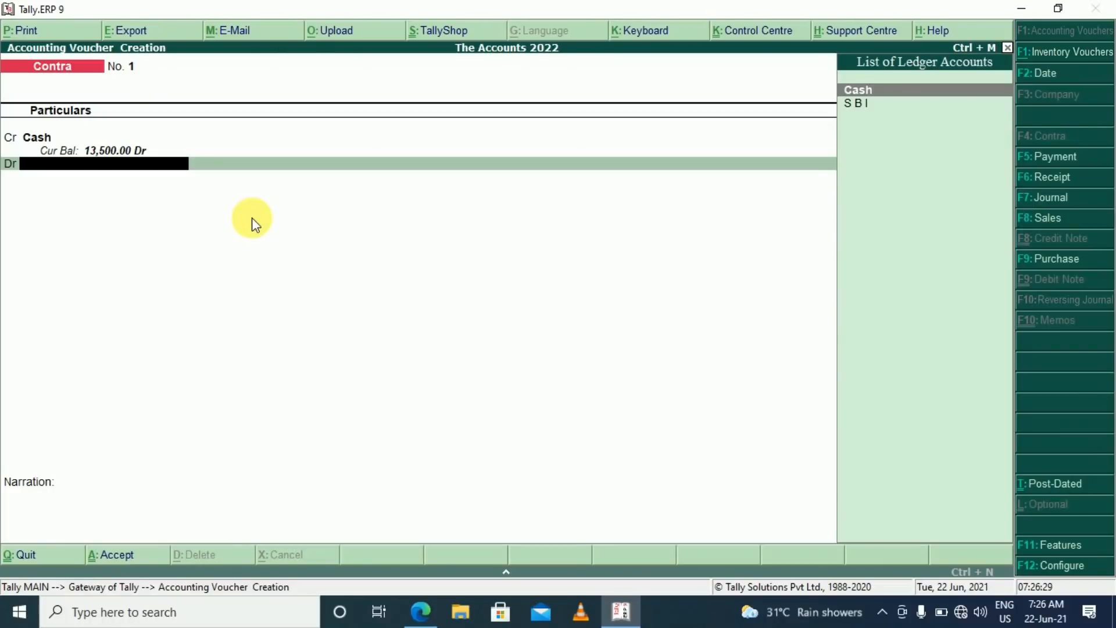
Step: Debit S B I with 1500 and allocate the amount as a Cash bank transaction
{"action": "key", "text": "Down"}
{"action": "key", "text": "Return"}
{"action": "key", "text": "Return"}
{"action": "key", "text": "Return"}
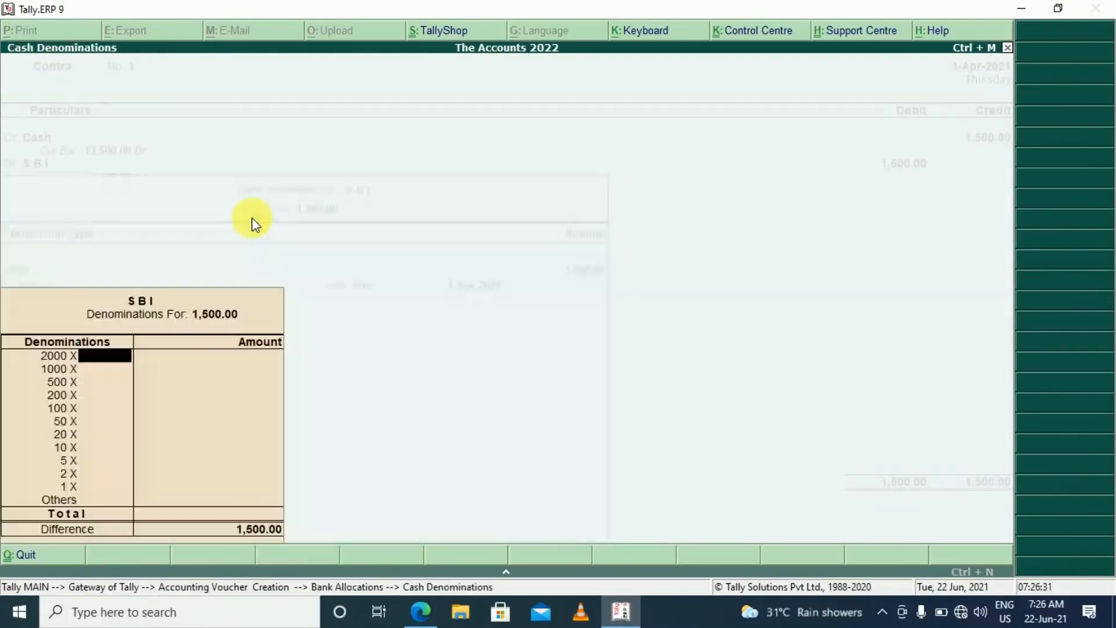
Step: Leave the cash denominations and remaining bank allocation details blank, and accept the Contra voucher
{"action": "key", "text": "Return"}
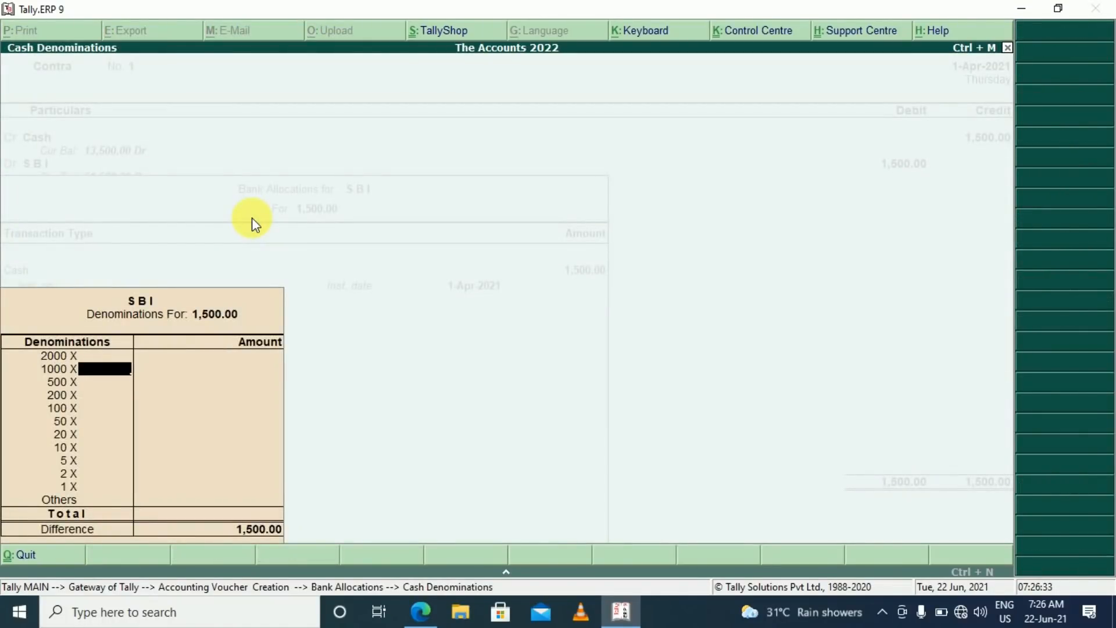
{"action": "key", "text": "Return"}
{"action": "key", "text": "Return"}
{"action": "key", "text": "Return"}
{"action": "key", "text": "Return"}
{"action": "key", "text": "Return"}
{"action": "key", "text": "Return"}
{"action": "key", "text": "Return"}
{"action": "key", "text": "Return"}
{"action": "key", "text": "Return"}
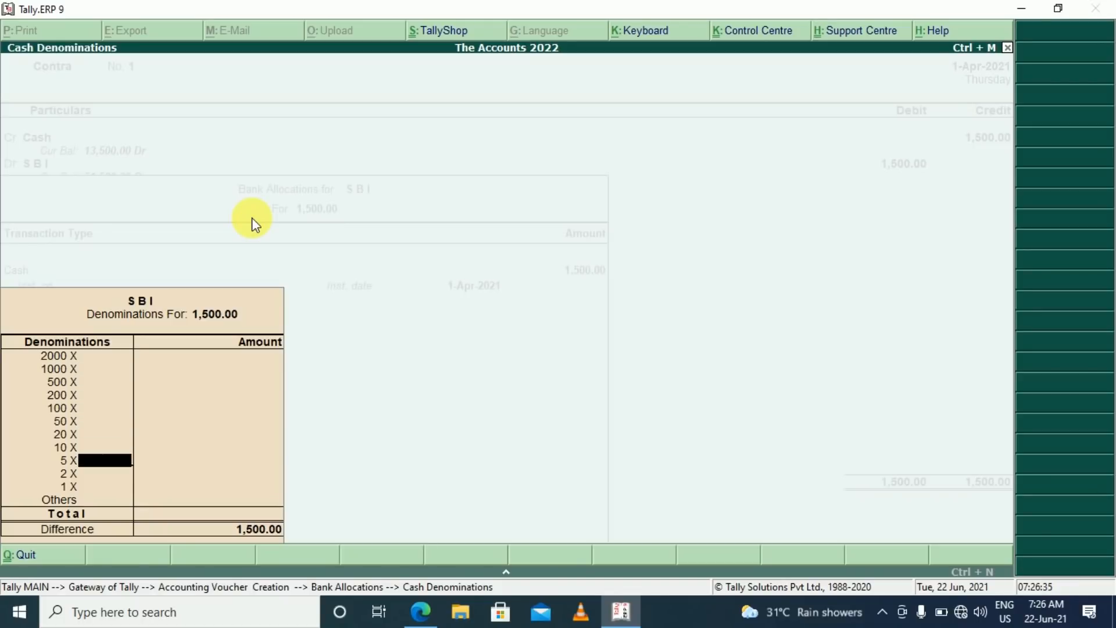
{"action": "key", "text": "Return"}
{"action": "key", "text": "Return"}
{"action": "key", "text": "Return"}
{"action": "key", "text": "Return"}
{"action": "key", "text": "Return"}
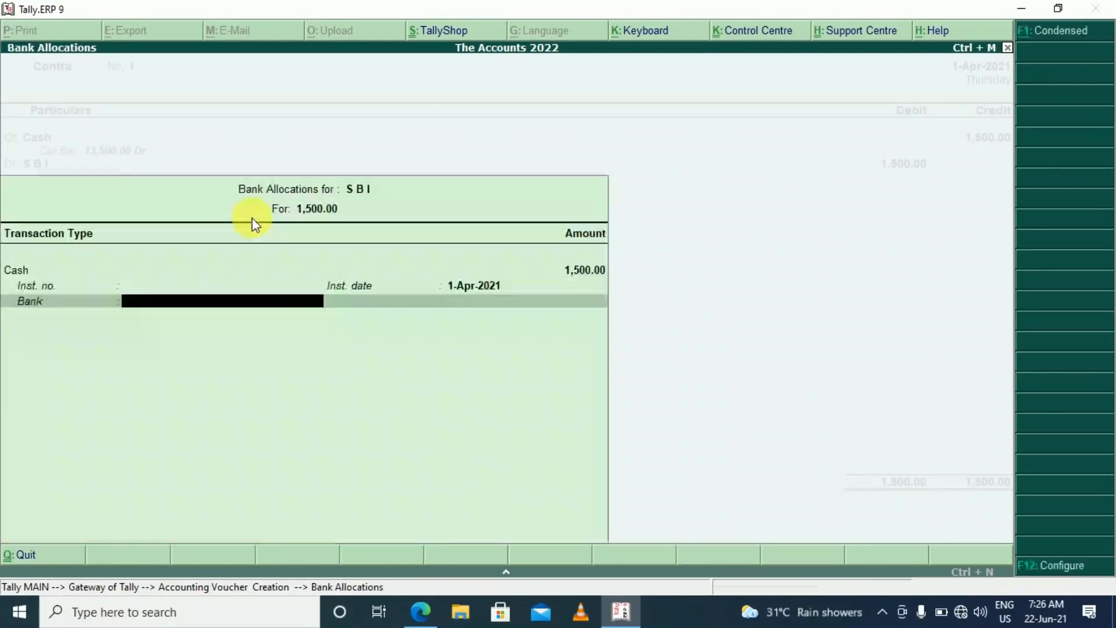
{"action": "key", "text": "Return"}
{"action": "key", "text": "Return"}
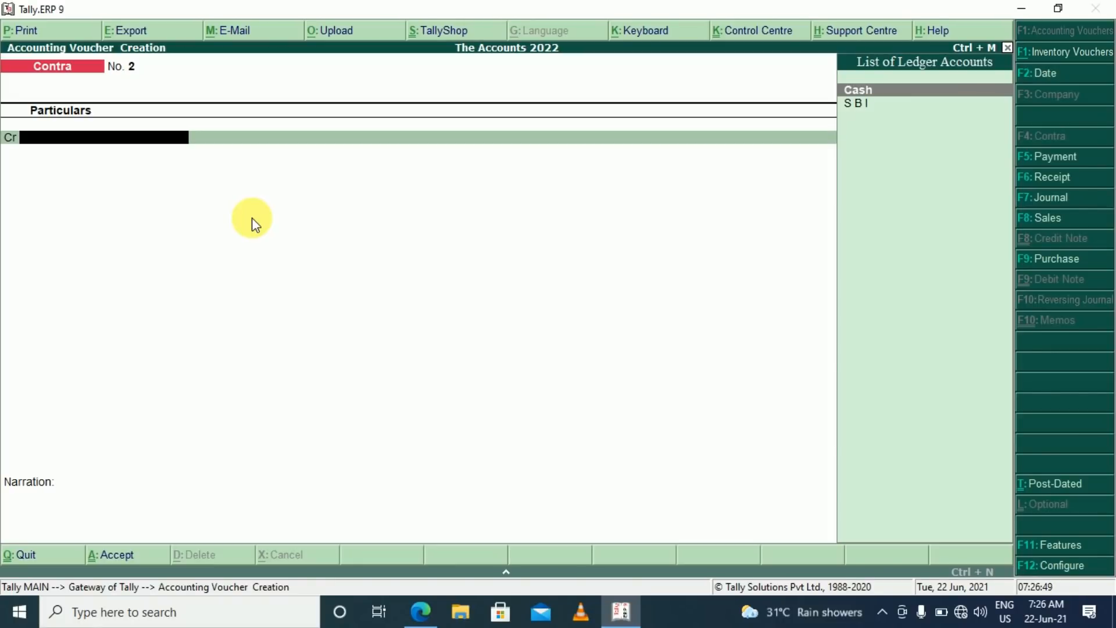
Step: Leave voucher entry and review the Cash-in-Hand and Bank Accounts lines in the detailed Balance Sheet
{"action": "key", "text": "Escape"}
{"action": "key", "text": "Escape"}
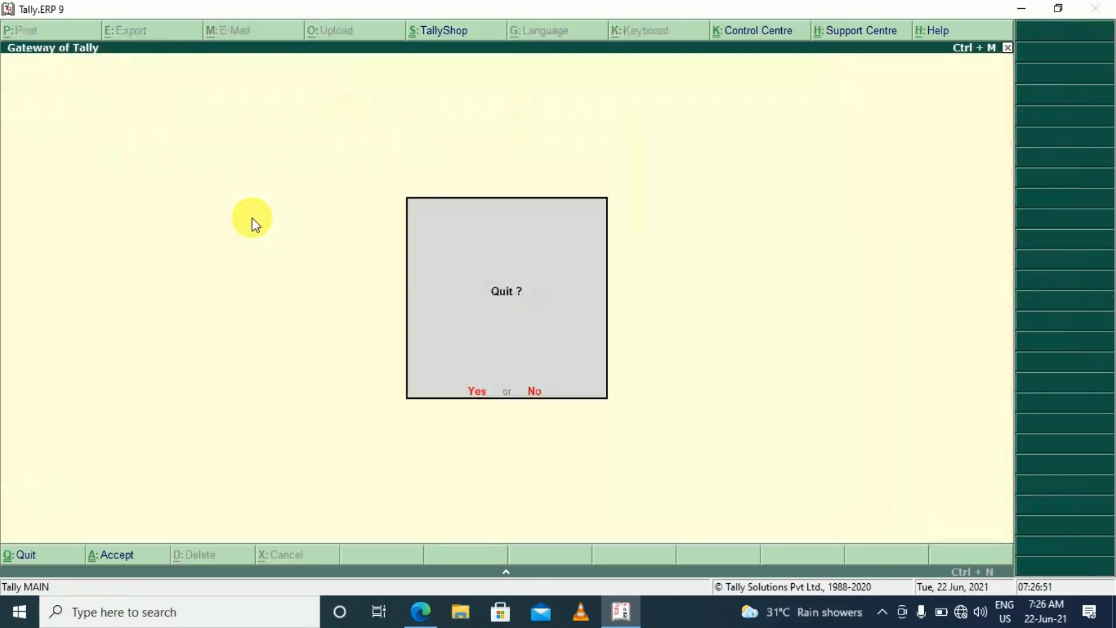
{"action": "key", "text": "Escape"}
{"action": "key", "text": "b"}
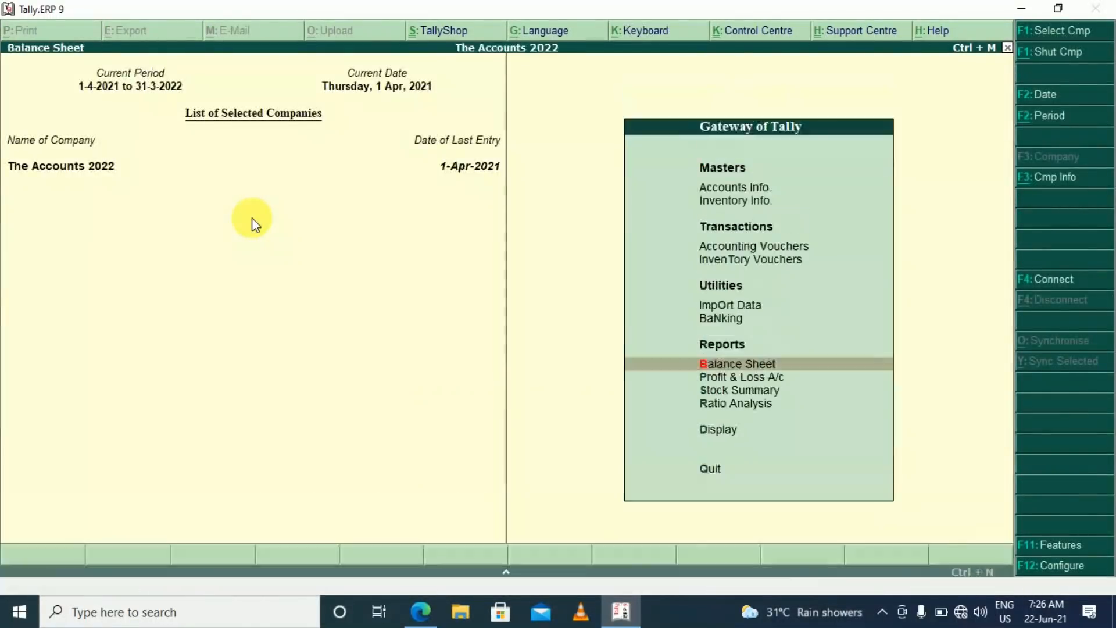
{"action": "key", "text": "alt+F1"}
{"action": "key", "text": "Right"}
{"action": "key", "text": "Down"}
{"action": "key", "text": "Down"}
{"action": "key", "text": "Down"}
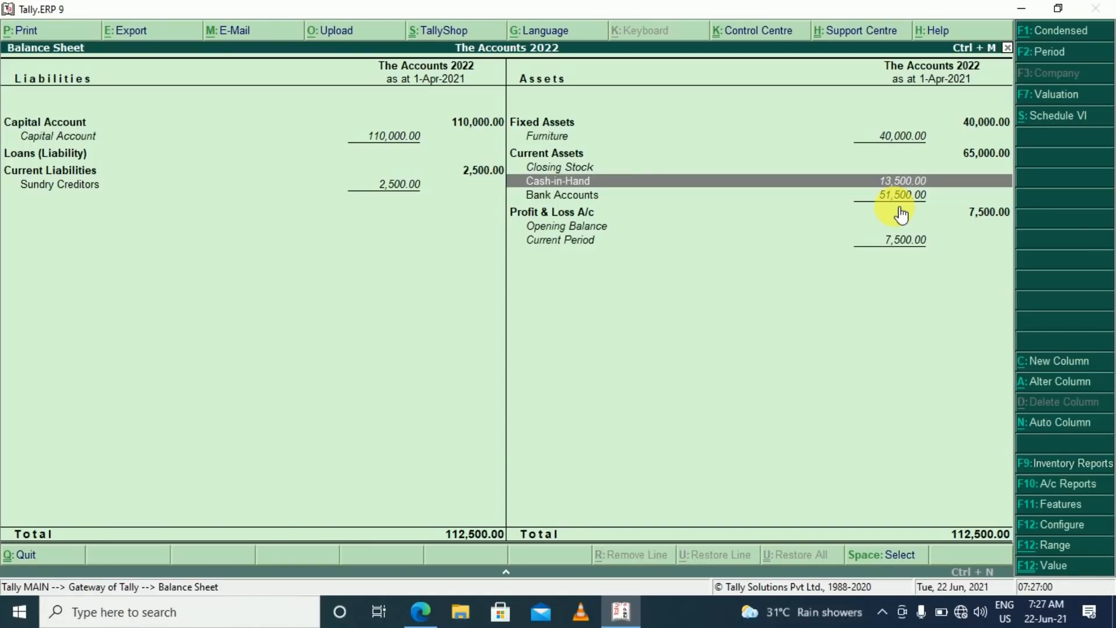
Step: Drill into the Cash ledger's April vouchers, examine the Purchase and Contra entries, and close the reports back to the Gateway of Tally
{"action": "key", "text": "Return"}
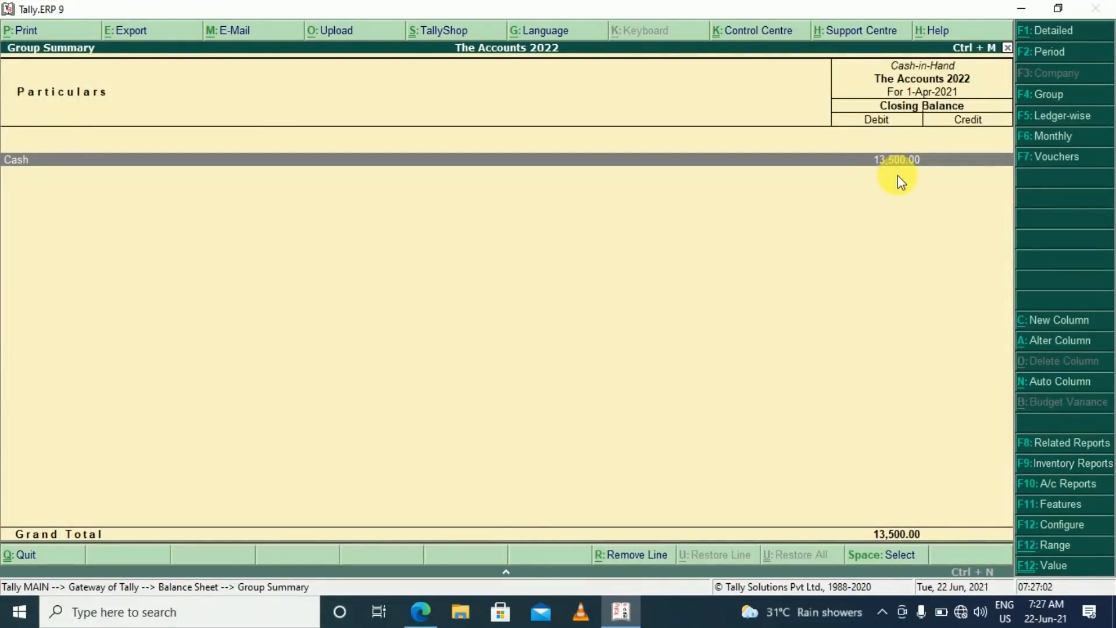
{"action": "double_click", "coordinate": [897, 168]}
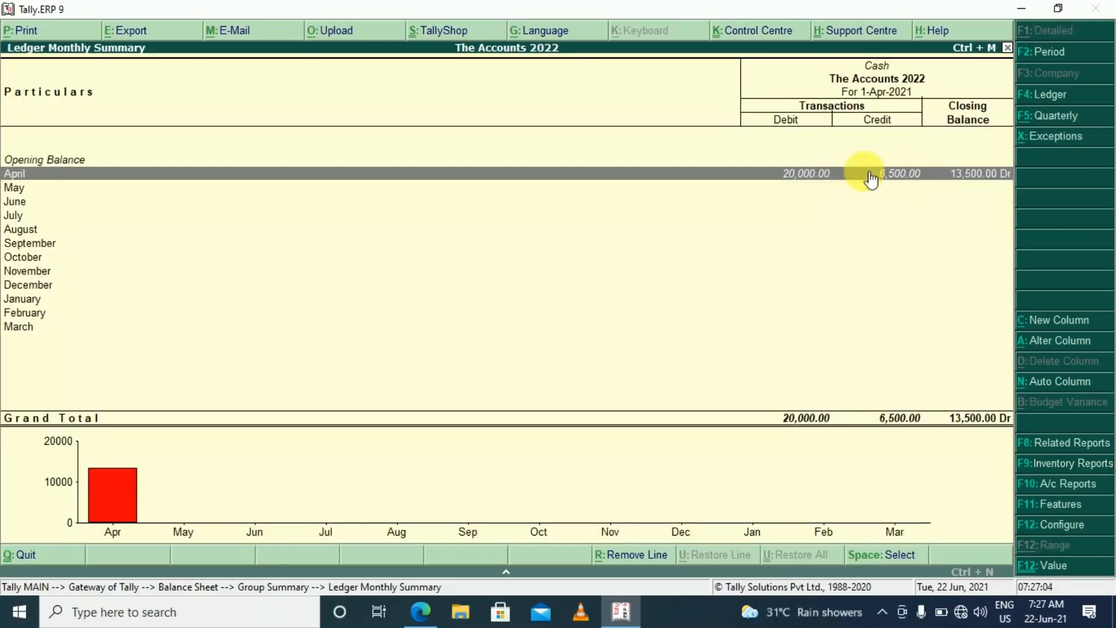
{"action": "double_click", "coordinate": [867, 170]}
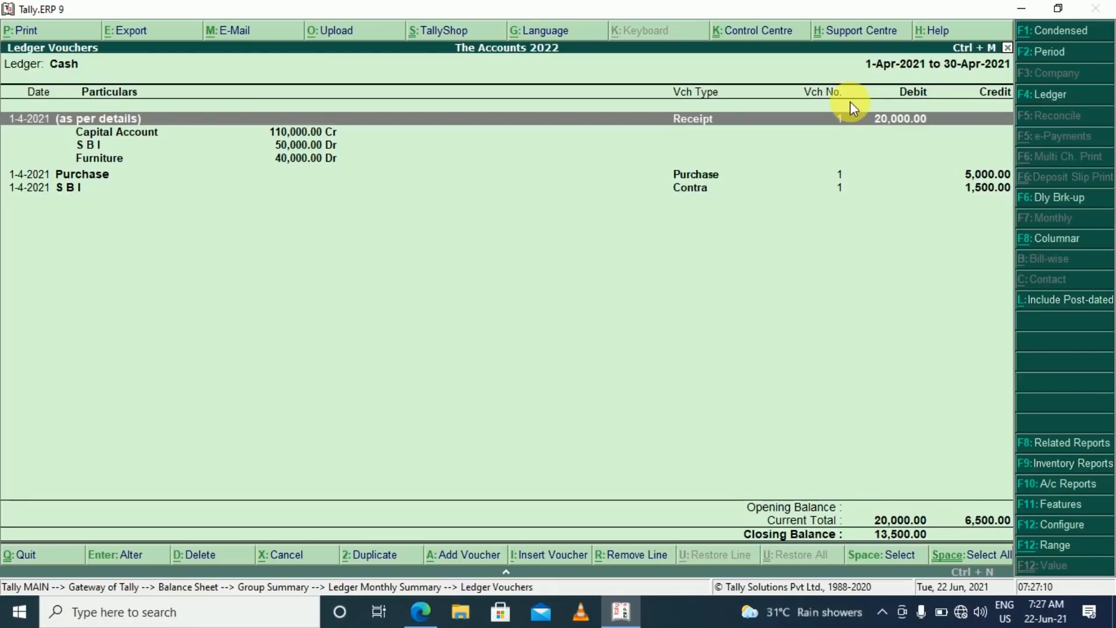
{"action": "left_click", "coordinate": [985, 173]}
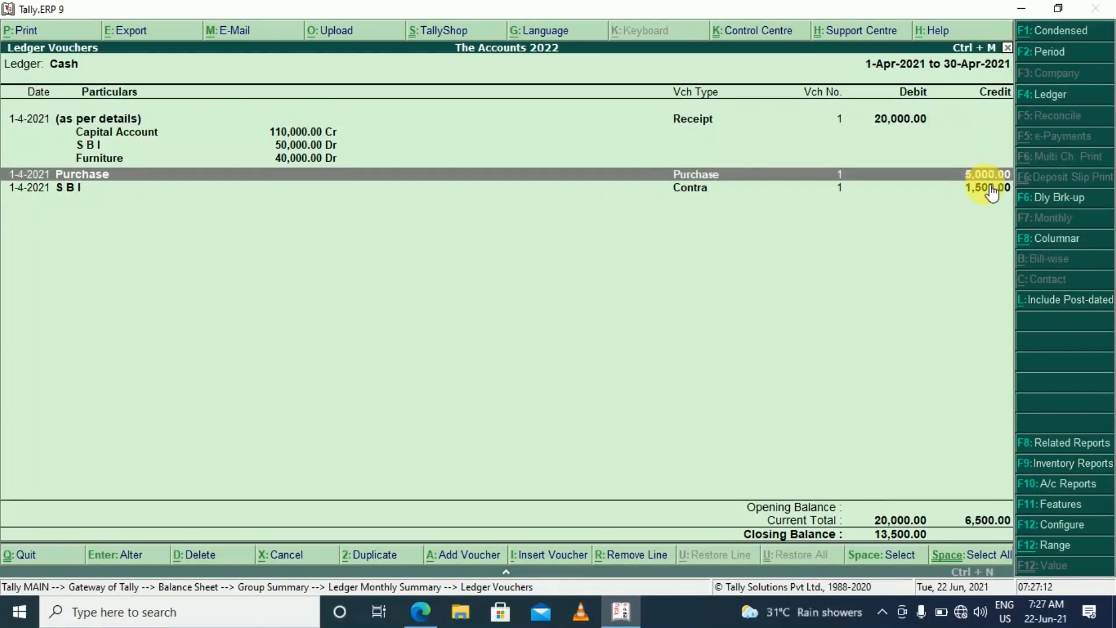
{"action": "left_click", "coordinate": [990, 187]}
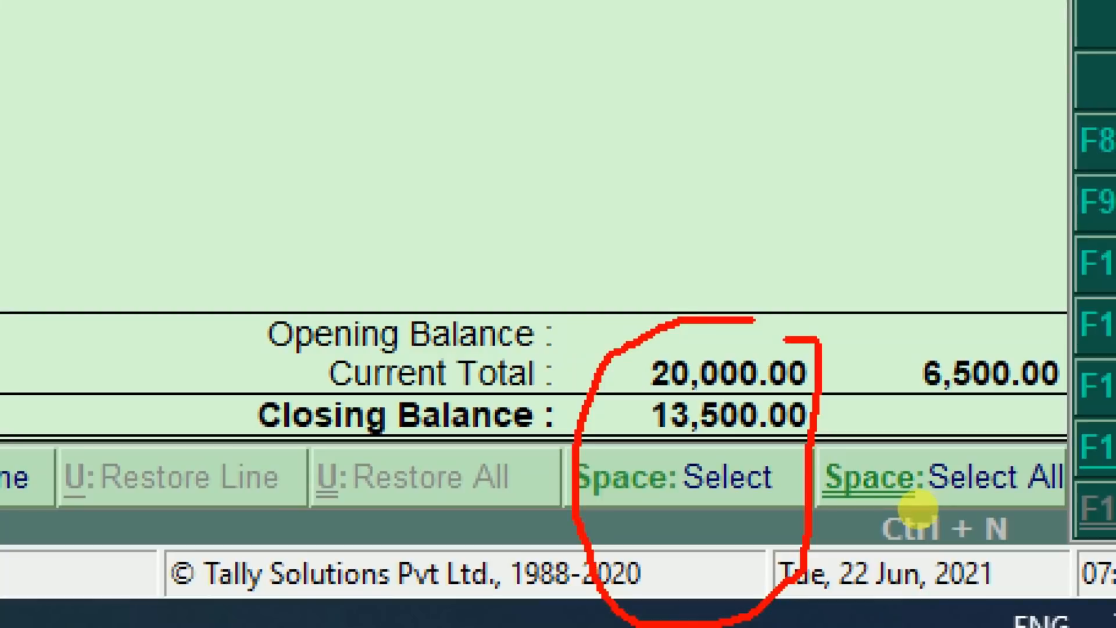
{"action": "key", "text": "Escape"}
{"action": "key", "text": "Escape"}
{"action": "key", "text": "Escape"}
{"action": "key", "text": "Escape"}
{"action": "key", "text": "Escape"}
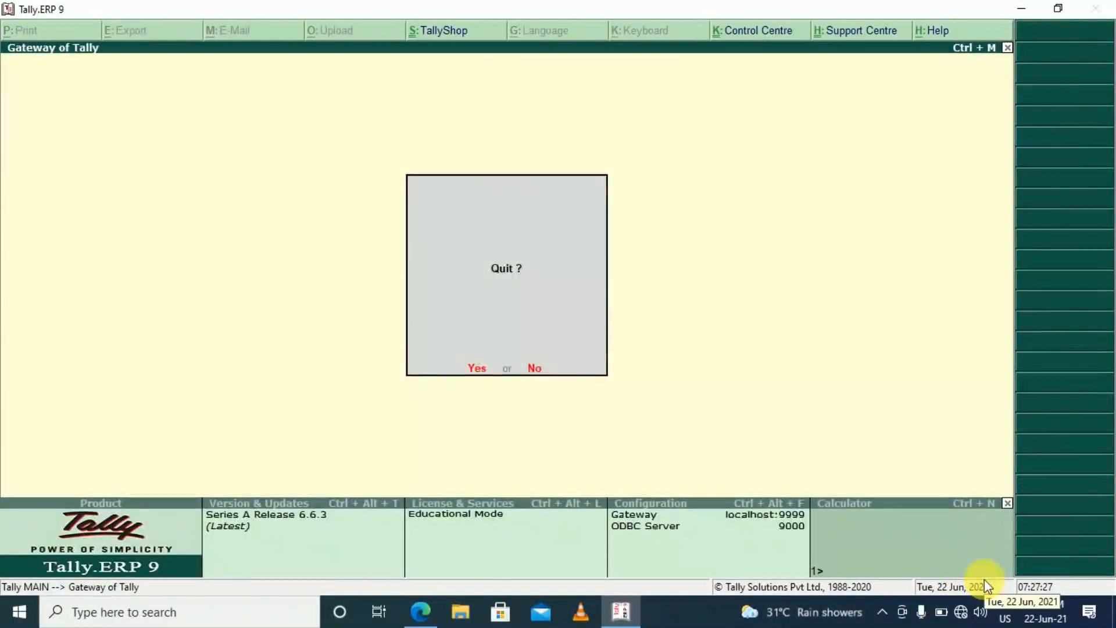
{"action": "key", "text": "n"}
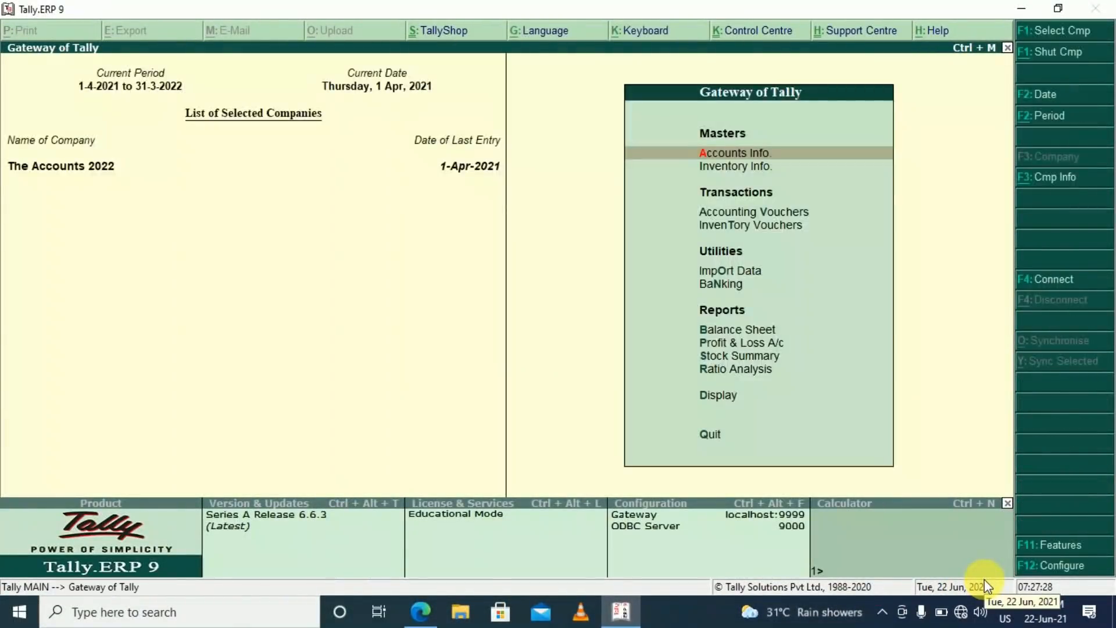
Step: Check transaction 6, the cash sale, in the PDF notes and open a Sales entry in voucher mode in Tally
{"action": "key", "text": "alt+Tab"}
{"action": "scroll", "coordinate": [984, 579], "scroll_direction": "down", "scroll_amount": 7}
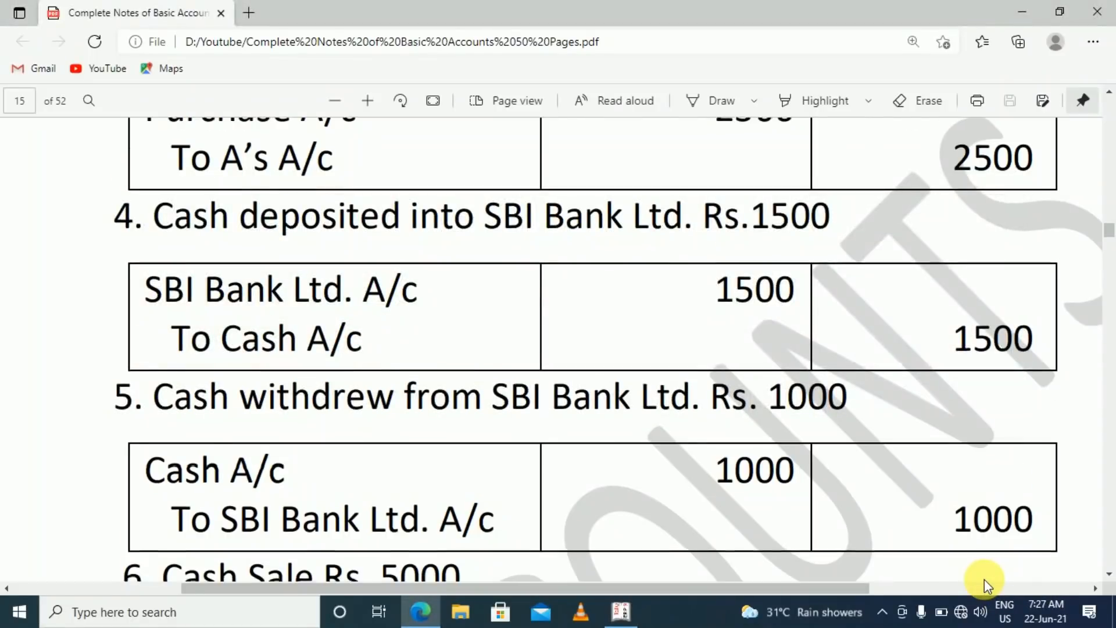
{"action": "scroll", "coordinate": [985, 579], "scroll_direction": "up", "scroll_amount": 1}
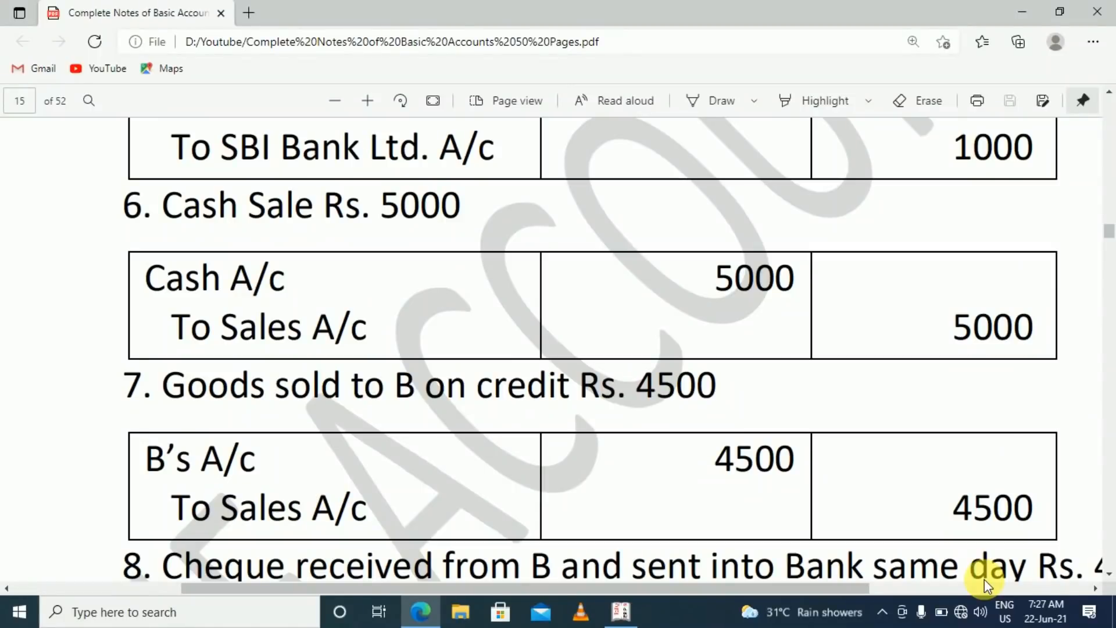
{"action": "key", "text": "alt+Tab"}
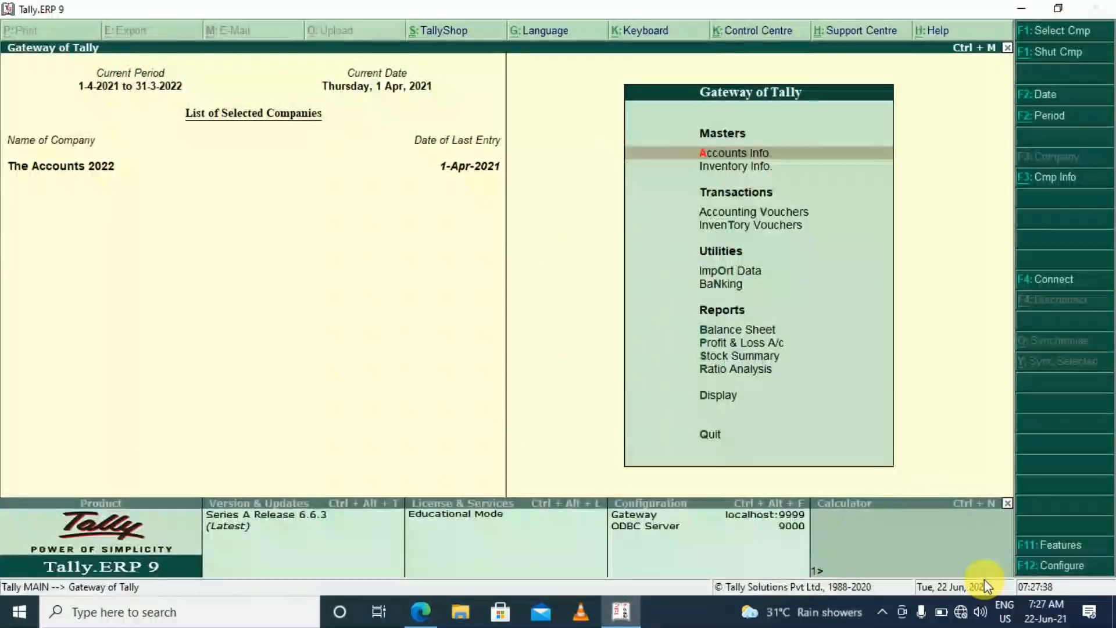
{"action": "key", "text": "v"}
{"action": "key", "text": "F8"}
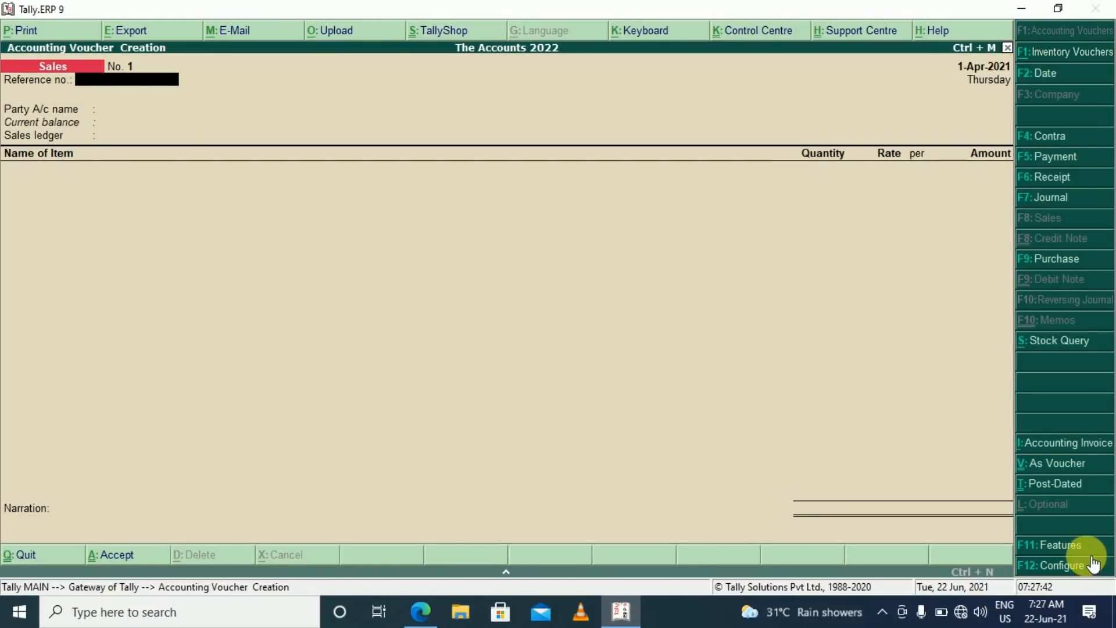
{"action": "left_click", "coordinate": [1056, 465]}
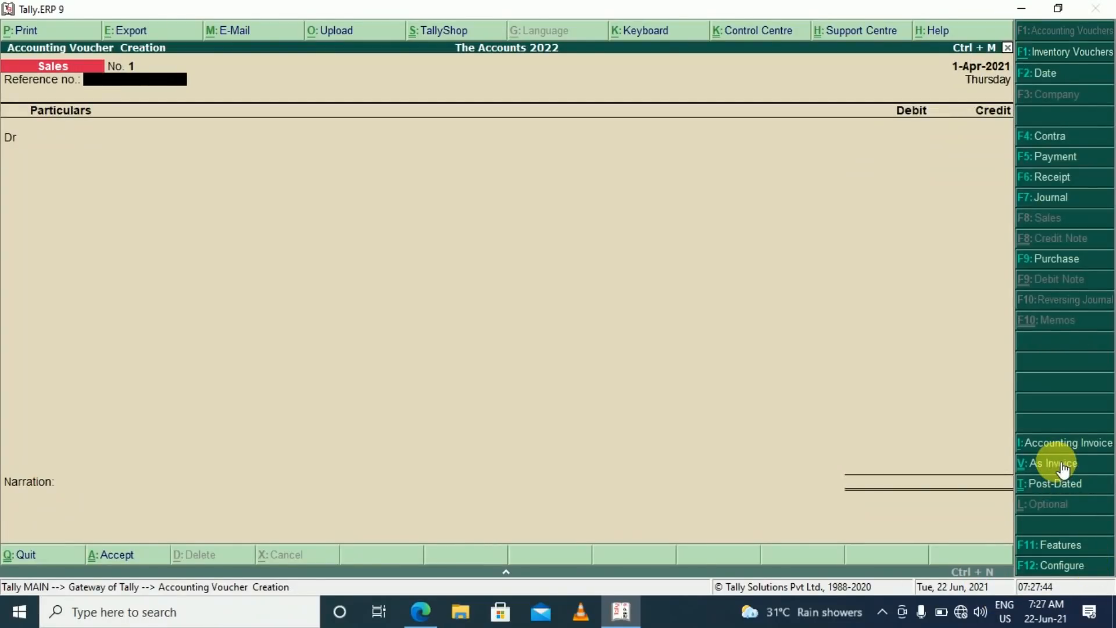
Step: Debit Cash with 5000 in the Sales voucher, keeping the default buyer's details and leaving the reference number blank
{"action": "key", "text": "Return"}
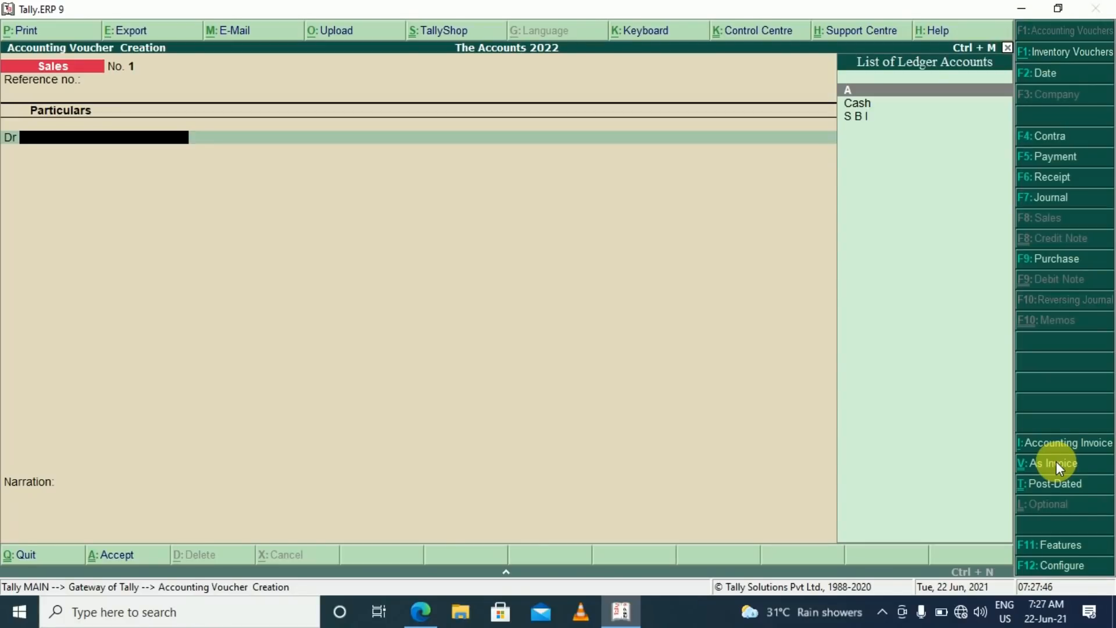
{"action": "key", "text": "Down"}
{"action": "key", "text": "Return"}
{"action": "key", "text": "Return"}
{"action": "key", "text": "Return"}
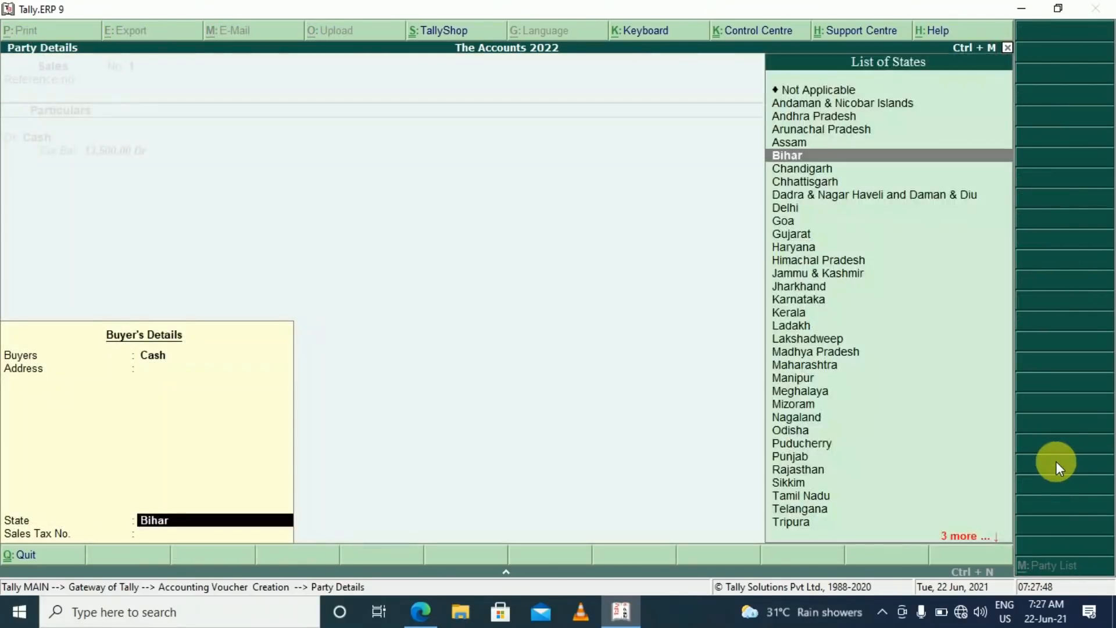
{"action": "key", "text": "Return"}
{"action": "key", "text": "Return"}
{"action": "type", "text": "5000"}
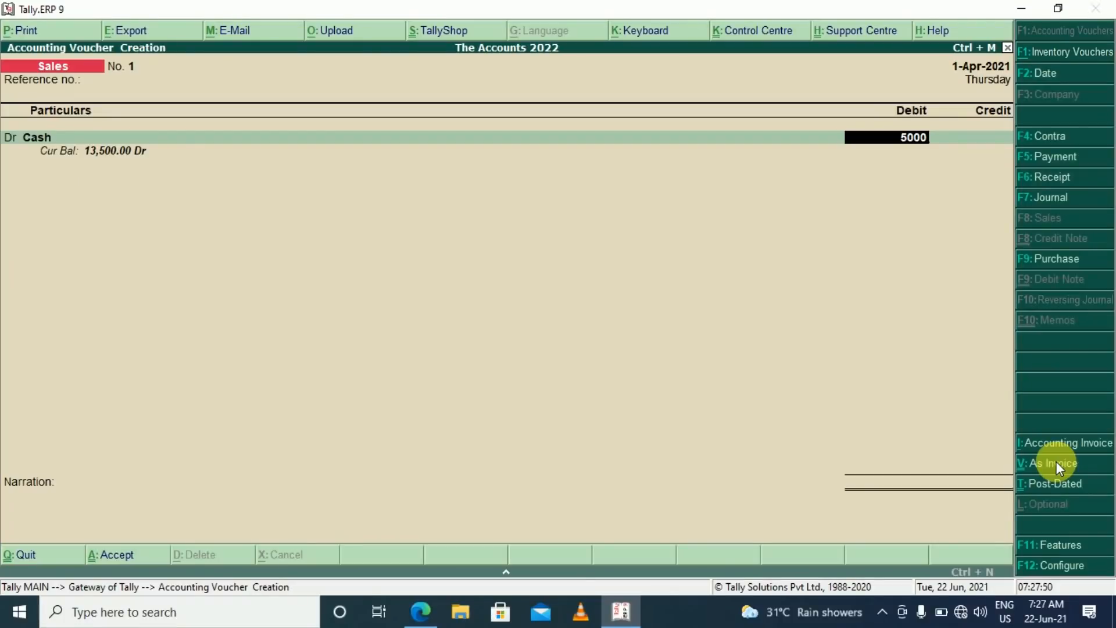
{"action": "key", "text": "Return"}
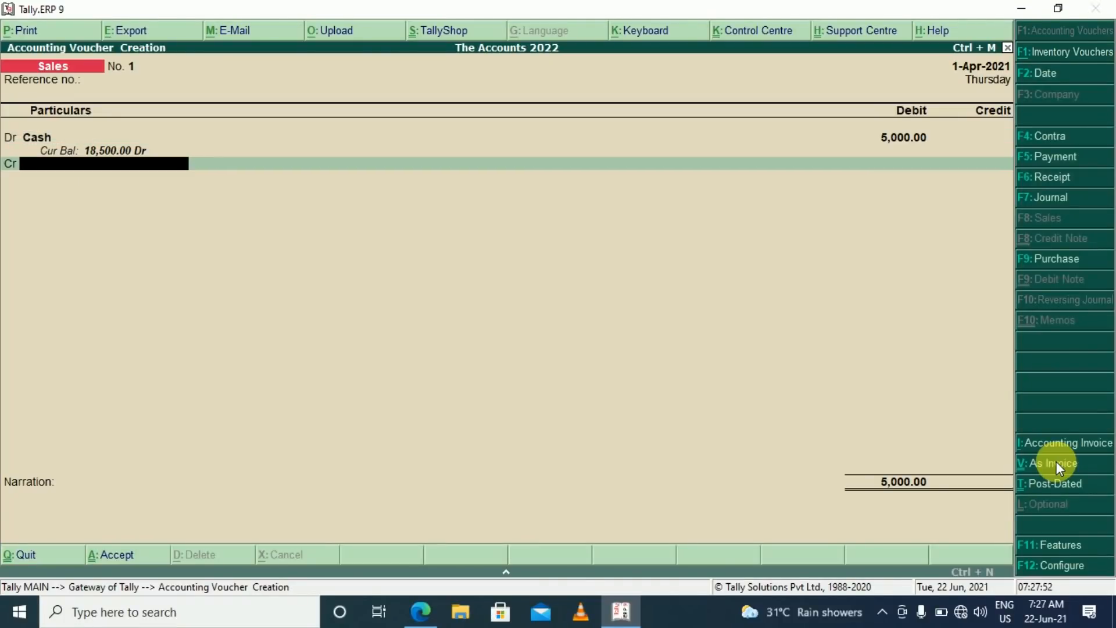
Step: Create a ledger named Sales under the Sales Accounts group from within the voucher
{"action": "key", "text": "alt+c"}
{"action": "type", "text": "Sales"}
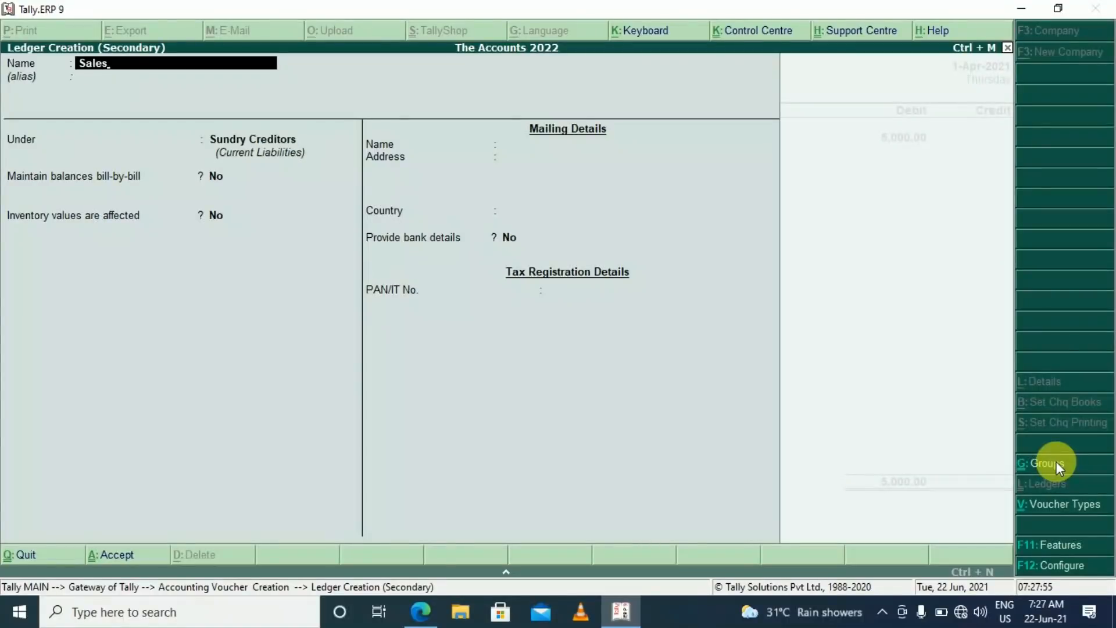
{"action": "key", "text": "Return"}
{"action": "key", "text": "Return"}
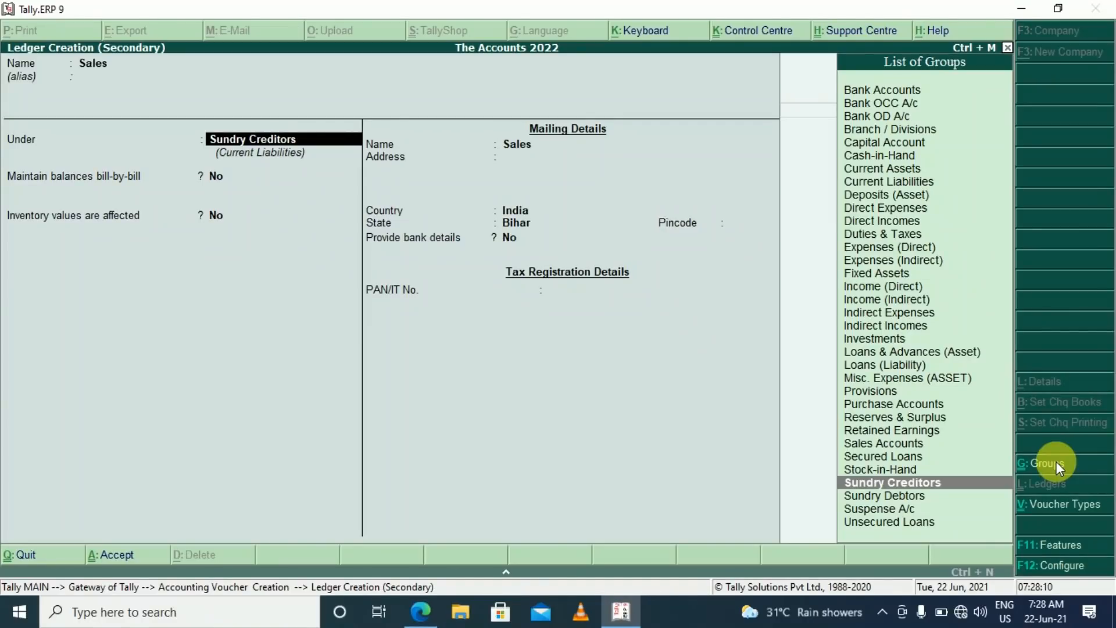
{"action": "type", "text": "Sa"}
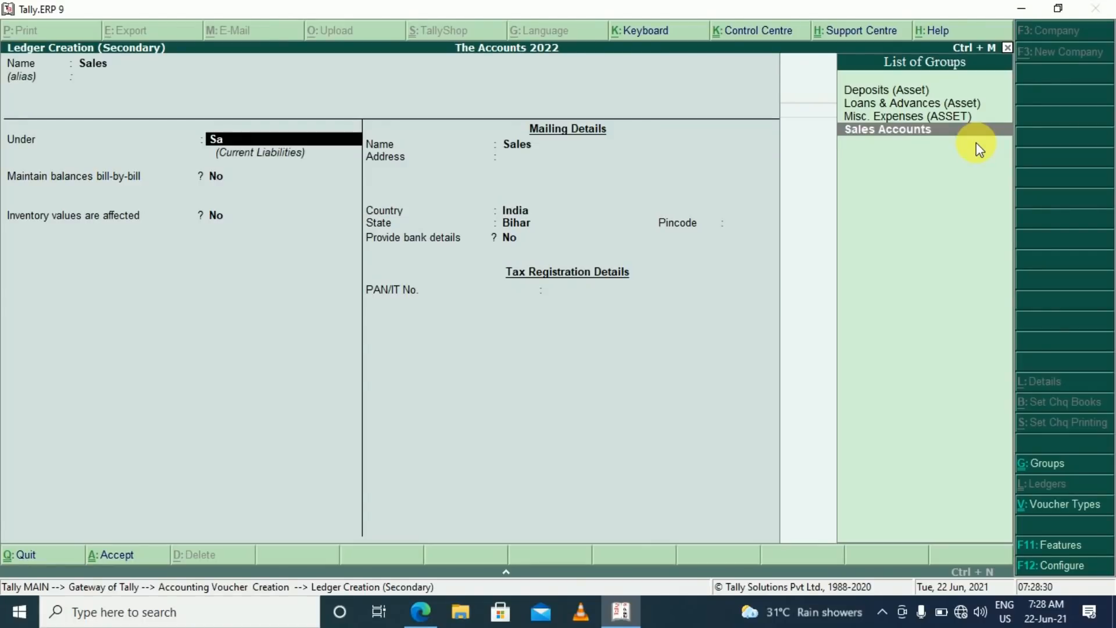
{"action": "key", "text": "Return"}
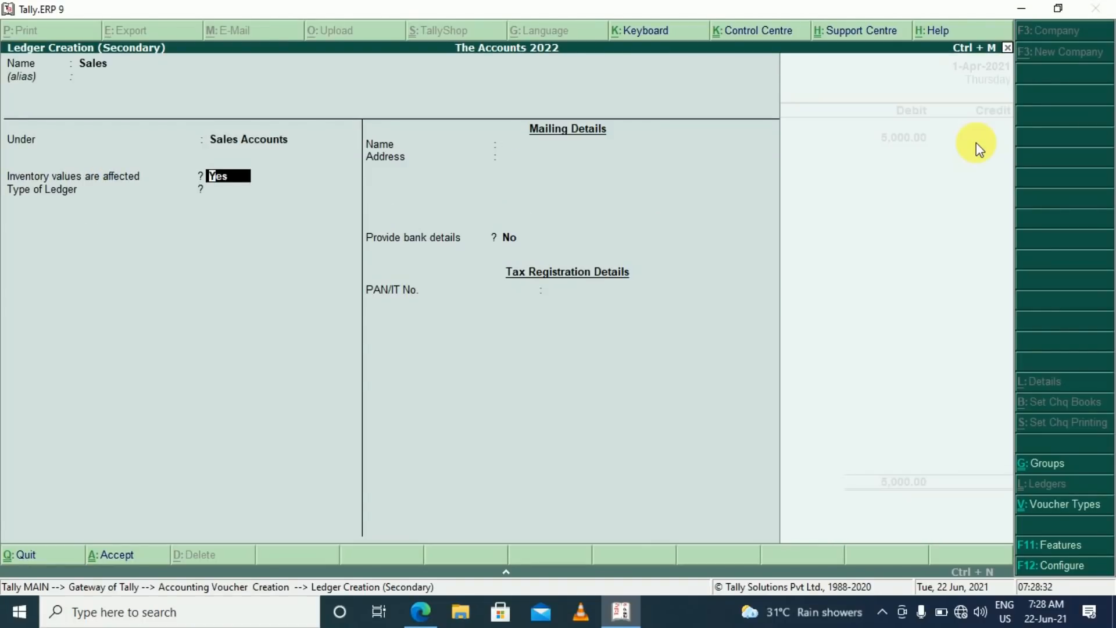
{"action": "key", "text": "ctrl+a"}
Step: Credit Sales with 5000 without inventory allocations and accept the Sales voucher
{"action": "key", "text": "Return"}
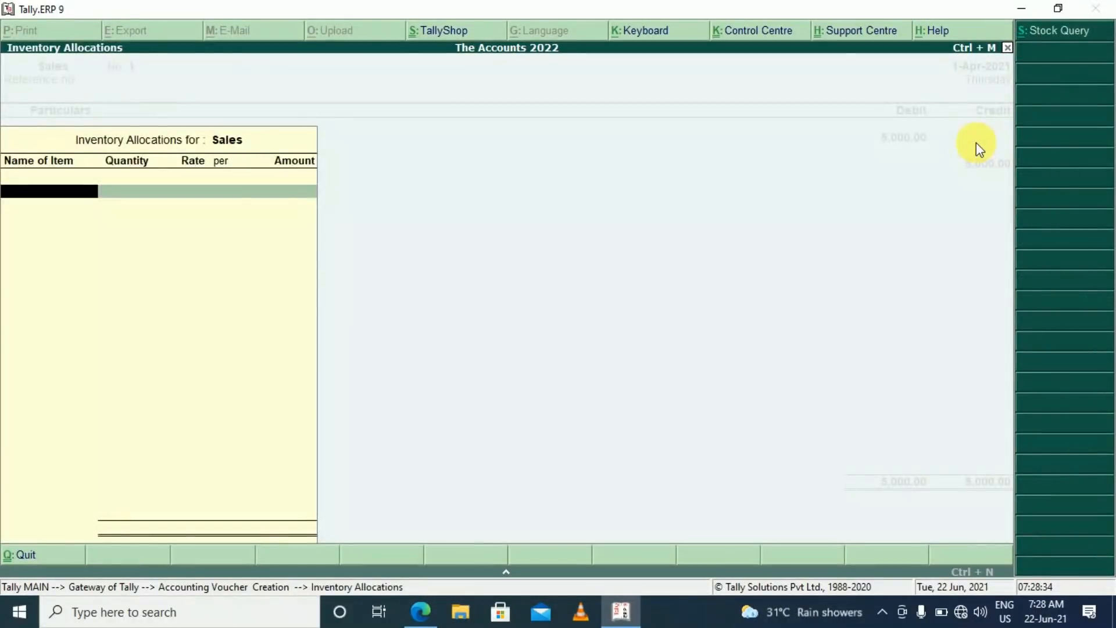
{"action": "key", "text": "Return"}
{"action": "key", "text": "Return"}
{"action": "key", "text": "Return"}
{"action": "key", "text": "Return"}
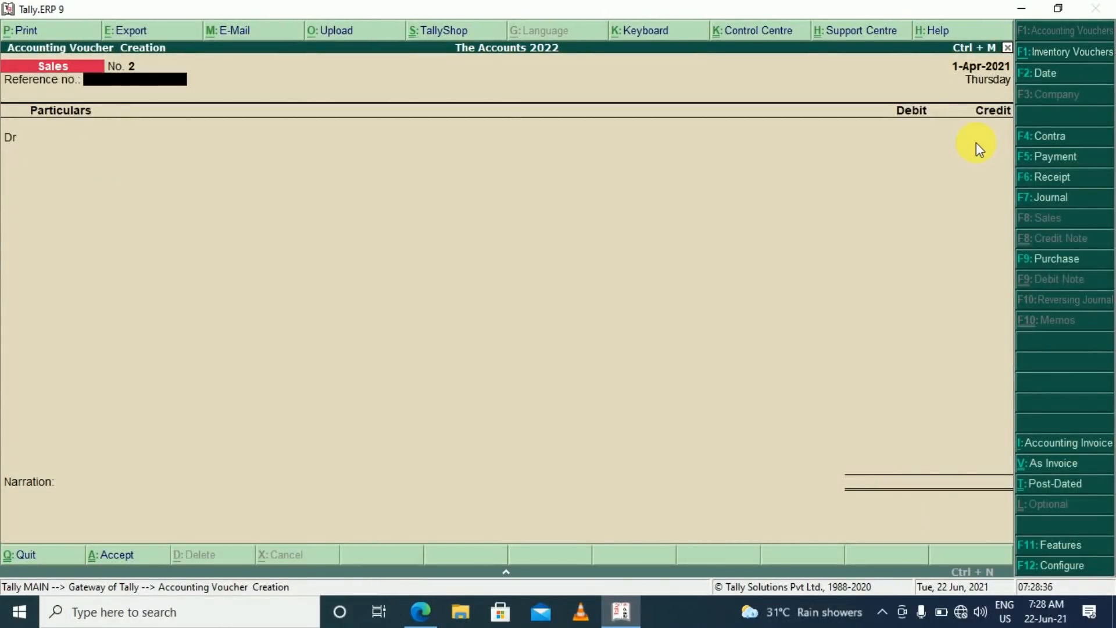
Step: Check transaction 7, the credit sale to B, in the PDF notes and return to the Sales voucher in Tally
{"action": "key", "text": "alt+Tab"}
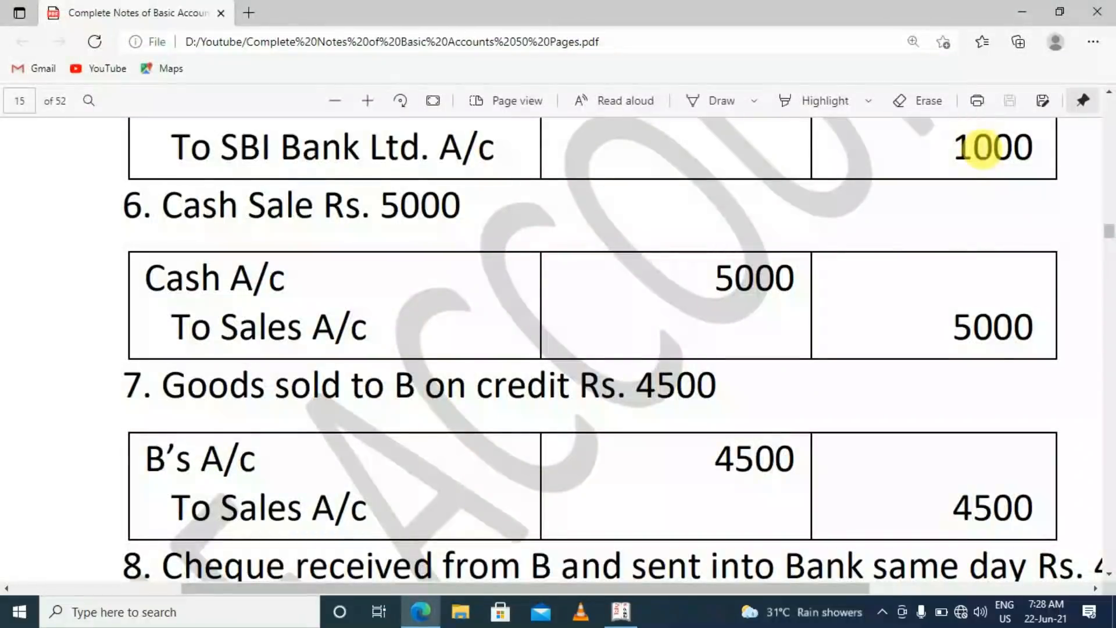
{"action": "scroll", "coordinate": [988, 149], "scroll_direction": "down", "scroll_amount": 3}
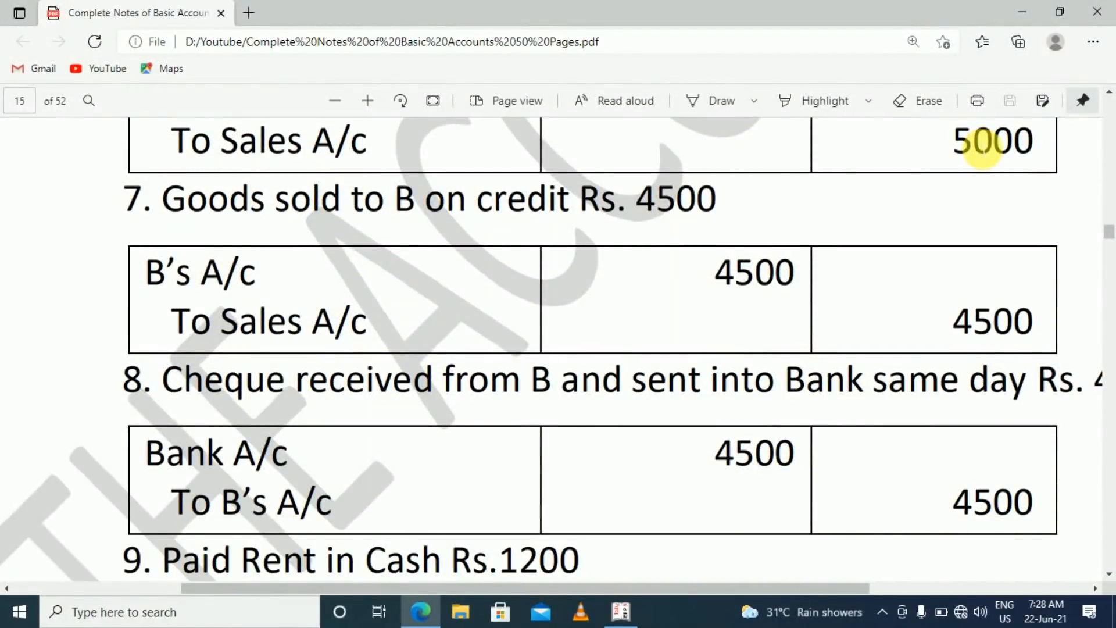
{"action": "key", "text": "alt+Tab"}
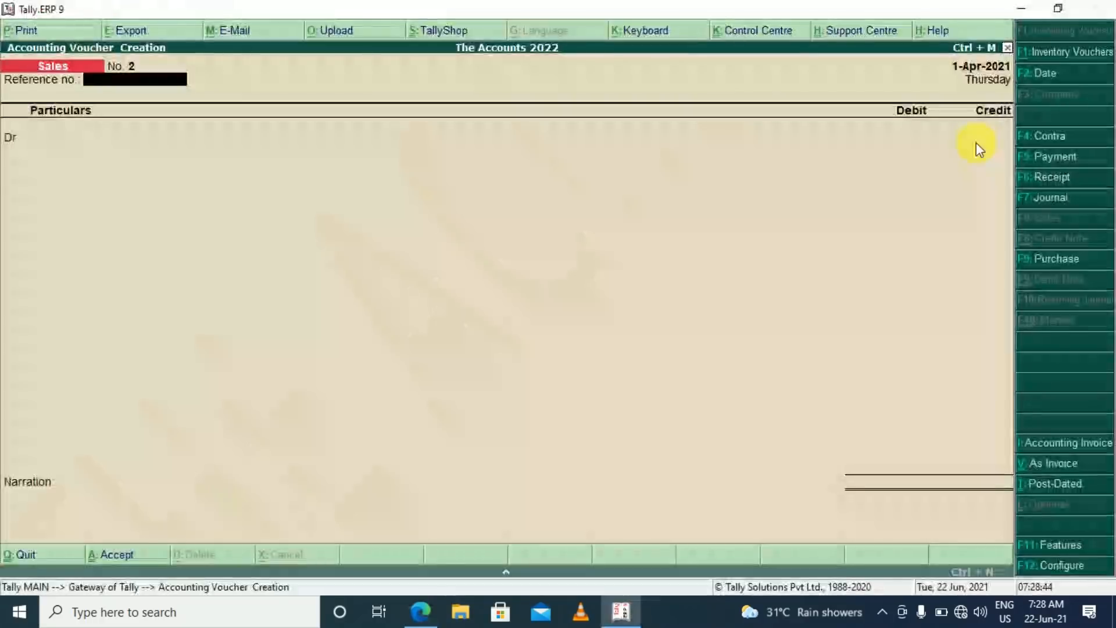
Step: Start a ledger named B from within the Sales voucher and place it under the Sundry Debtors group
{"action": "key", "text": "alt+c"}
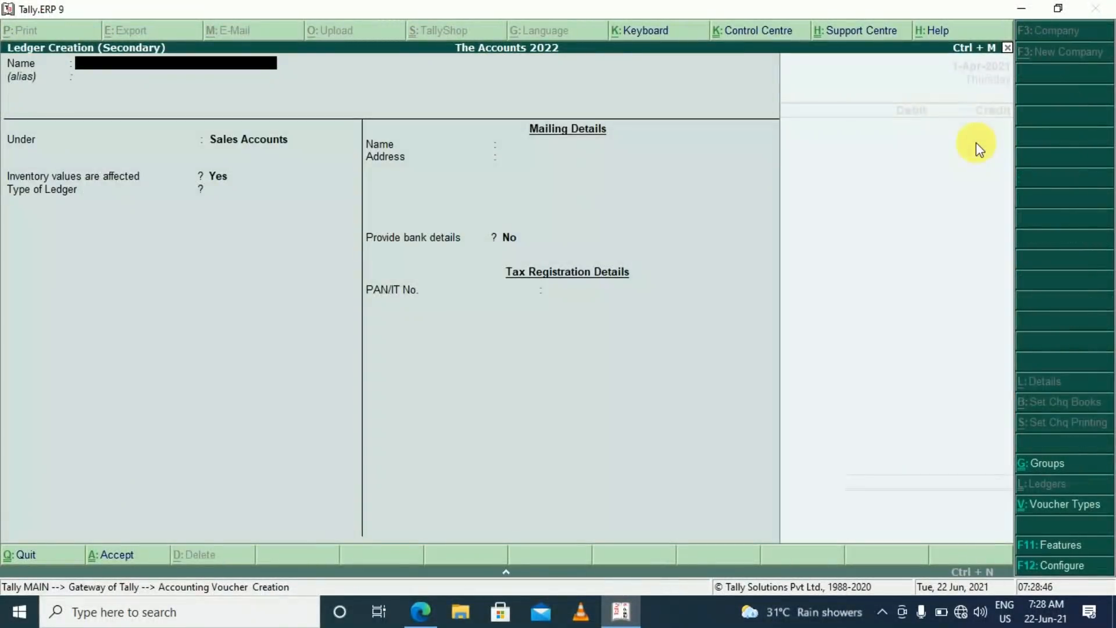
{"action": "type", "text": "B"}
{"action": "key", "text": "Return"}
{"action": "key", "text": "Return"}
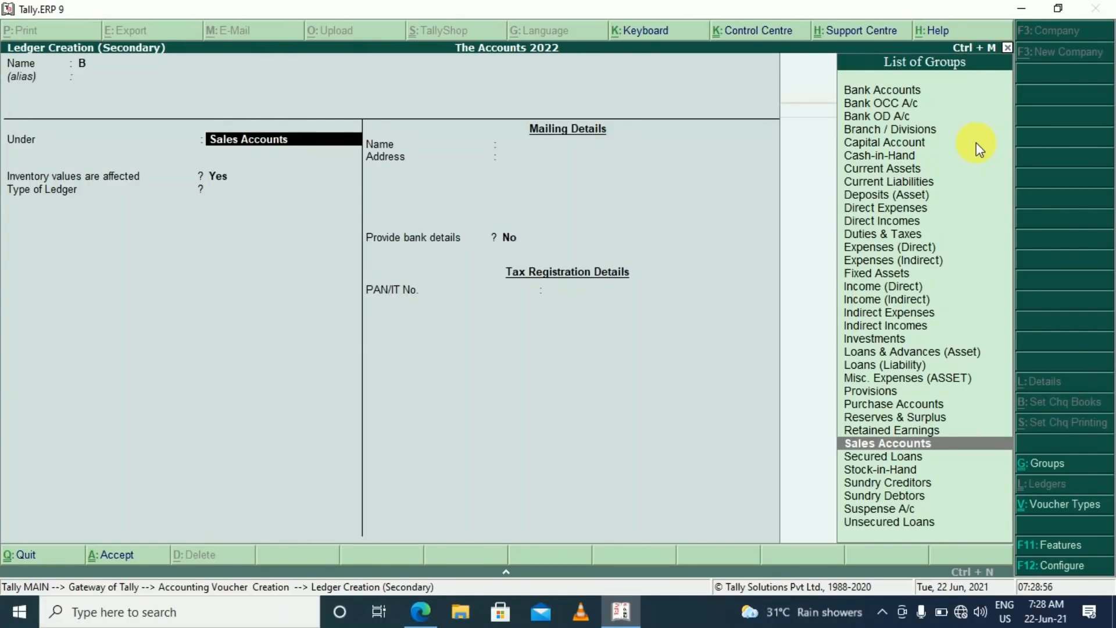
{"action": "type", "text": "S"}
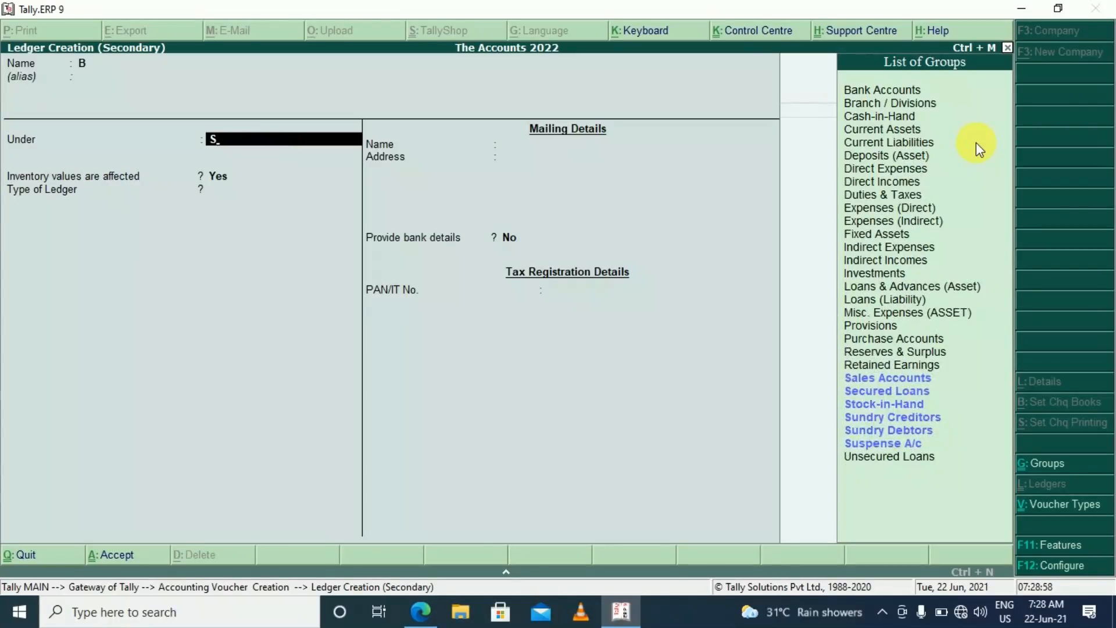
{"action": "key", "text": "Down"}
{"action": "key", "text": "Down"}
{"action": "key", "text": "Down"}
{"action": "key", "text": "Down"}
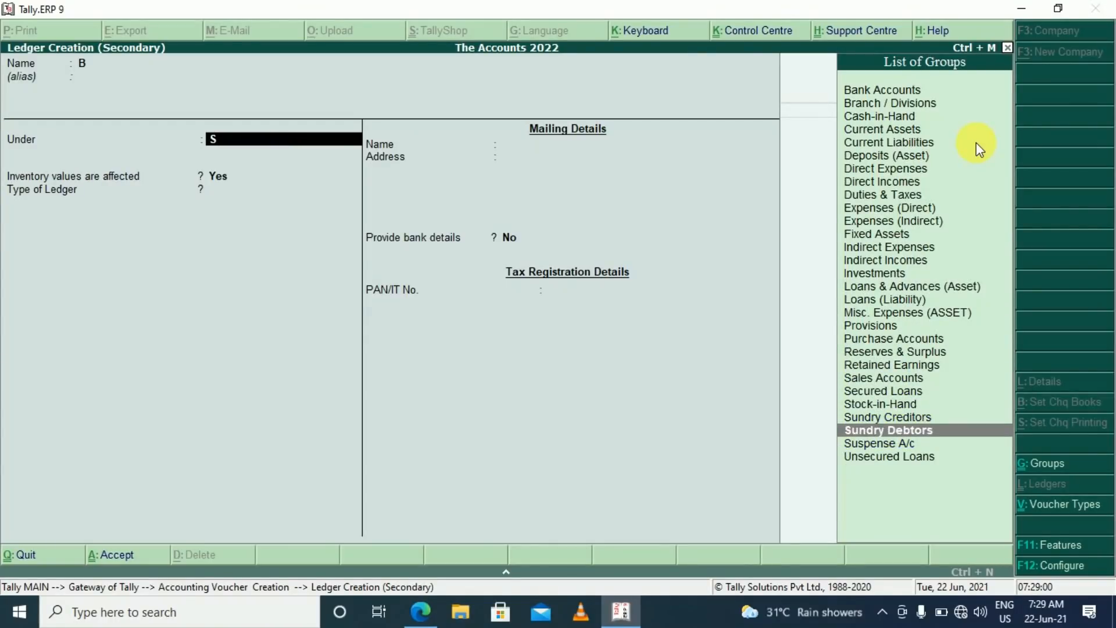
{"action": "key", "text": "Return"}
{"action": "key", "text": "Return"}
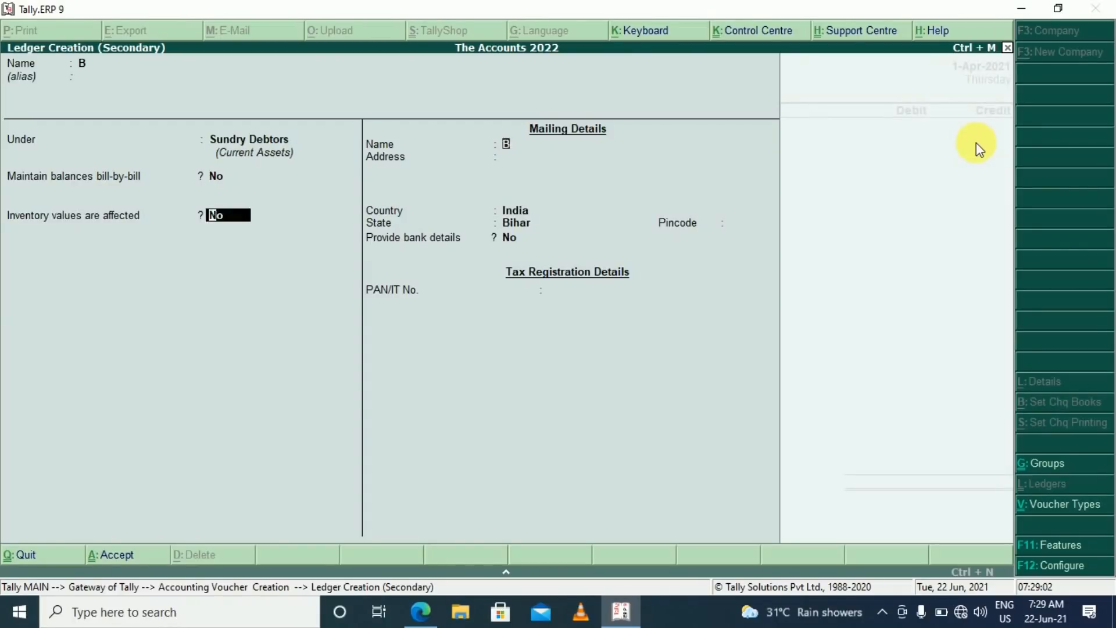
Step: Save ledger B with its default inventory, mailing, bank and tax details, and use it as the voucher's debit account
{"action": "key", "text": "Return"}
{"action": "key", "text": "Return"}
{"action": "key", "text": "Return"}
{"action": "key", "text": "Return"}
{"action": "key", "text": "Return"}
{"action": "key", "text": "Return"}
{"action": "key", "text": "Return"}
{"action": "key", "text": "Return"}
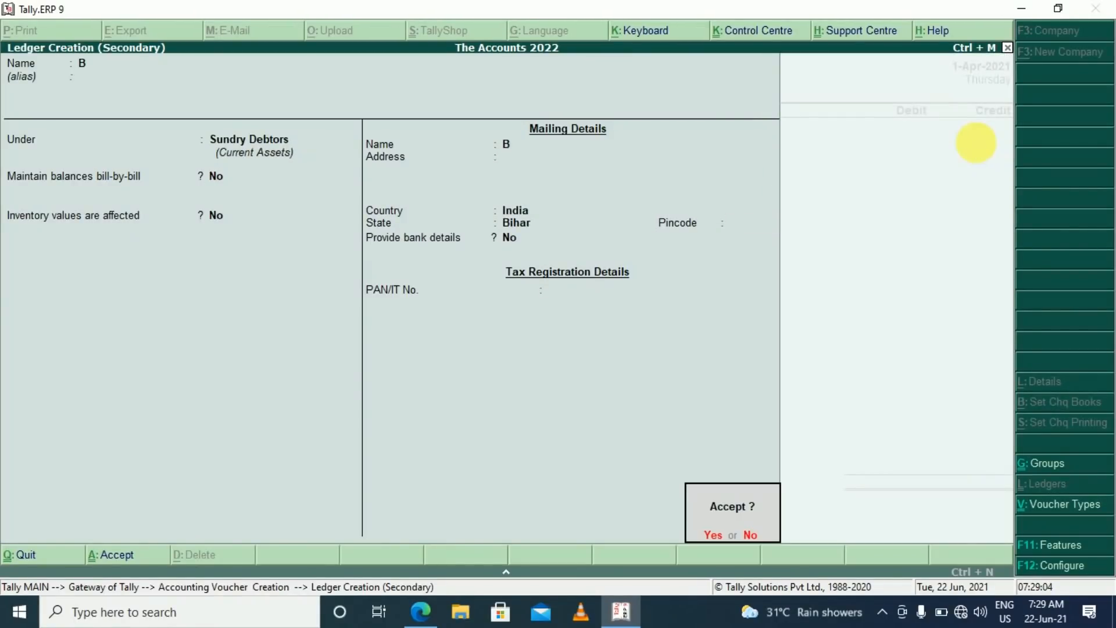
{"action": "key", "text": "Return"}
{"action": "key", "text": "Return"}
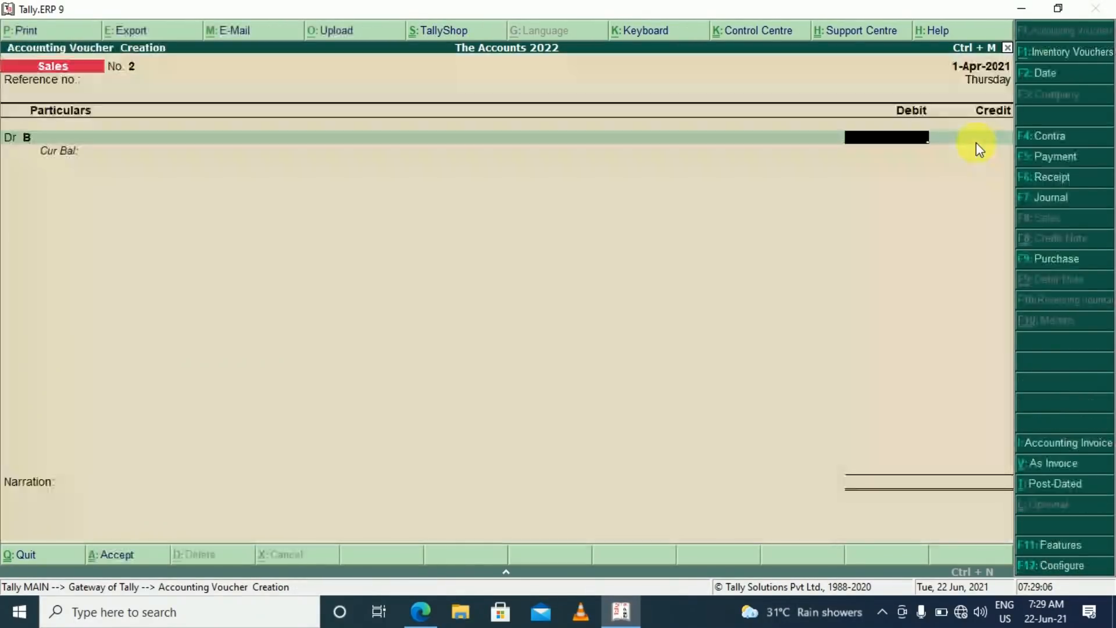
Step: Debit B with 4500, credit Sales with 4500 and accept the Sales voucher without a narration
{"action": "key", "text": "alt+Tab"}
{"action": "key", "text": "alt+Tab"}
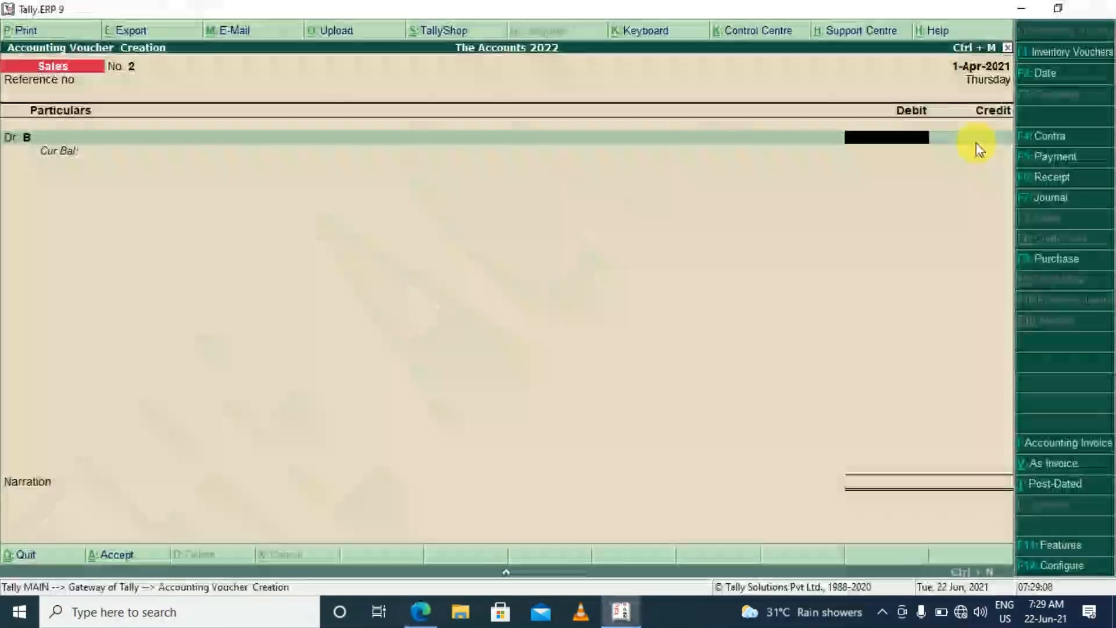
{"action": "type", "text": "4500"}
{"action": "key", "text": "Return"}
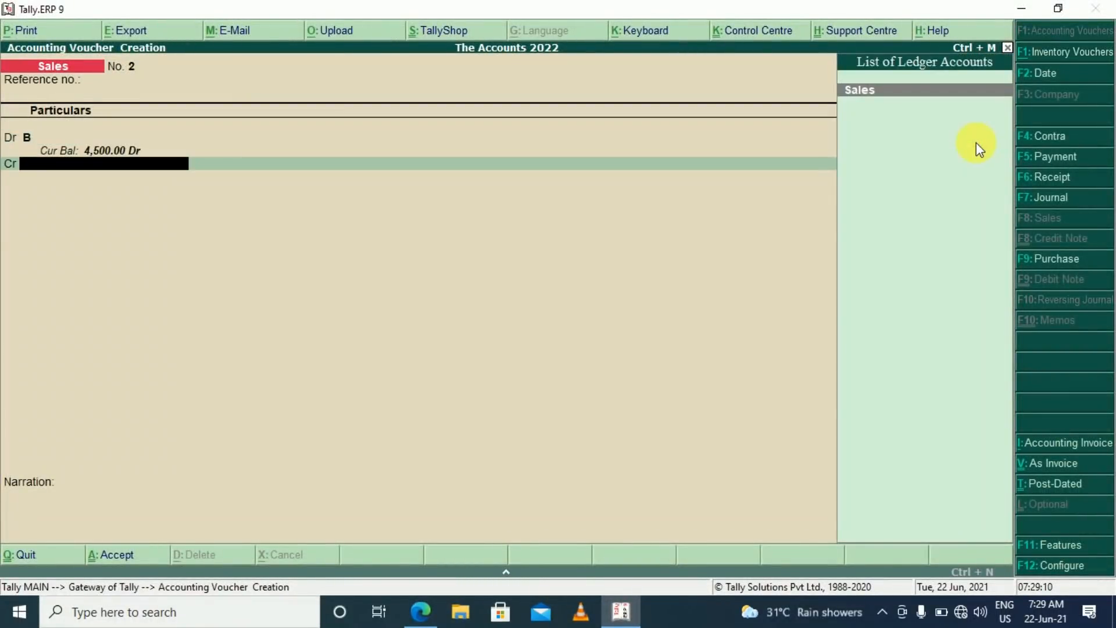
{"action": "key", "text": "Return"}
{"action": "key", "text": "Return"}
{"action": "key", "text": "Return"}
{"action": "key", "text": "Return"}
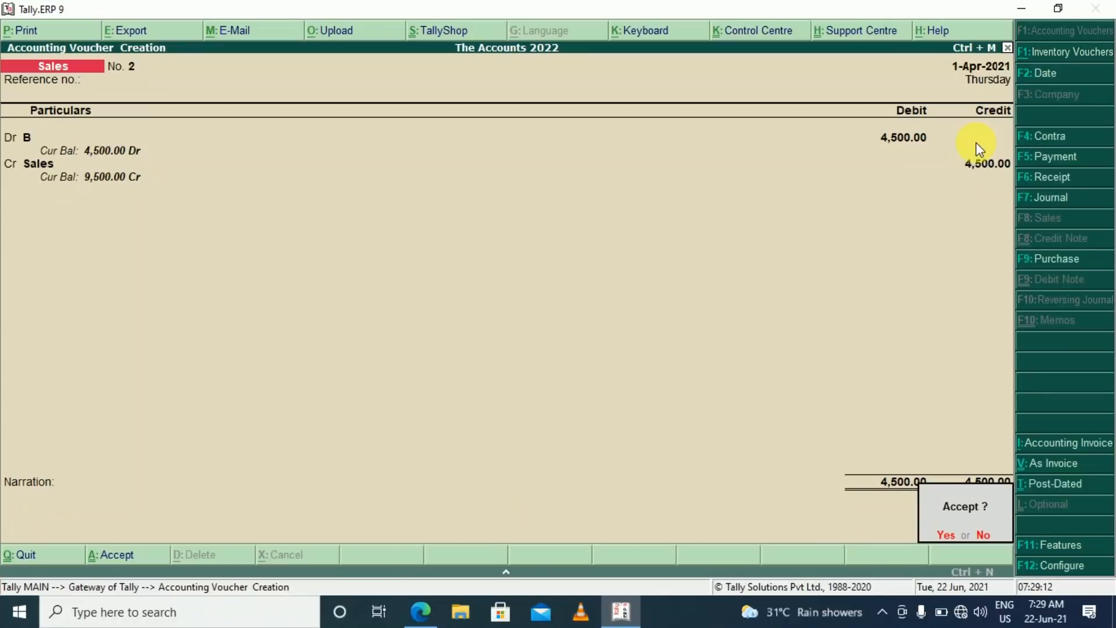
{"action": "key", "text": "Return"}
Step: Leave voucher entry and open the Profit & Loss A/c to examine the purchase and sales accounts
{"action": "key", "text": "Escape"}
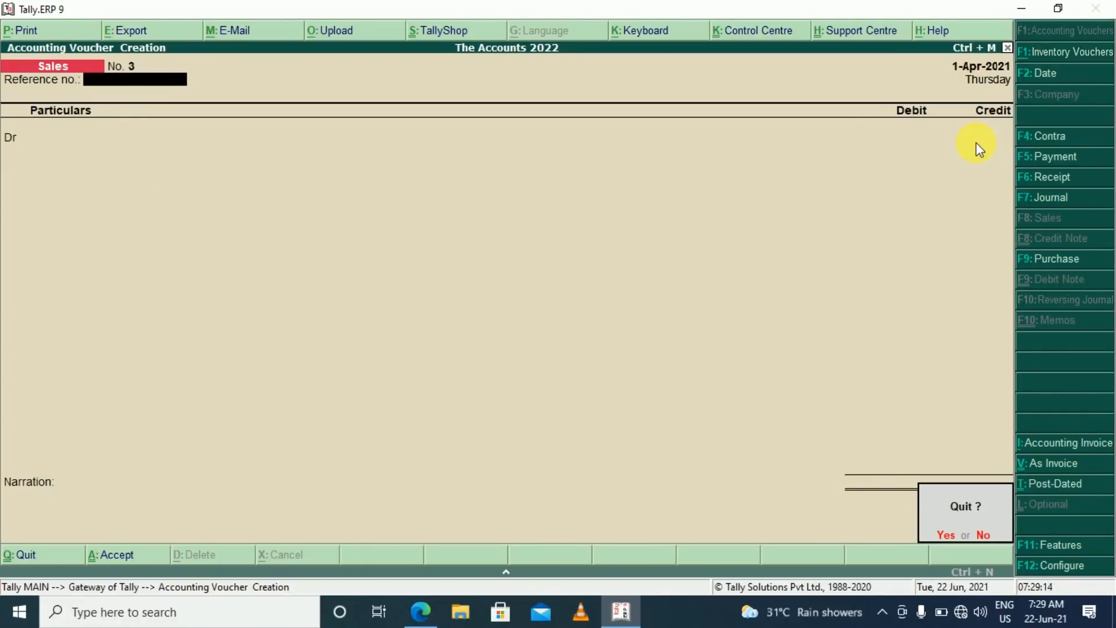
{"action": "key", "text": "Return"}
{"action": "key", "text": "Escape"}
{"action": "key", "text": "Escape"}
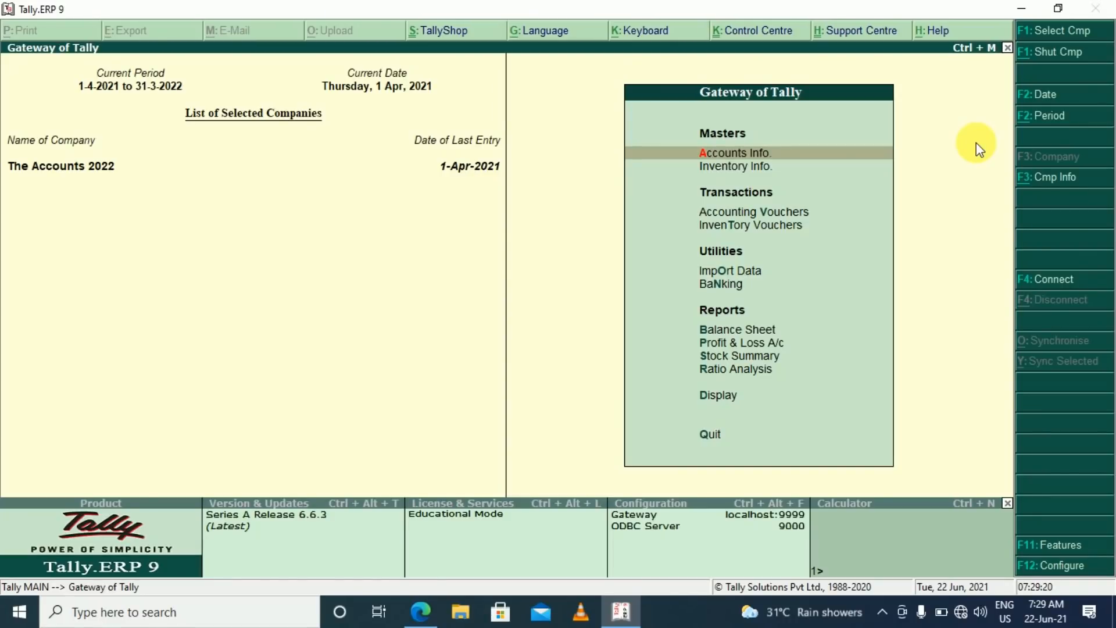
{"action": "key", "text": "p"}
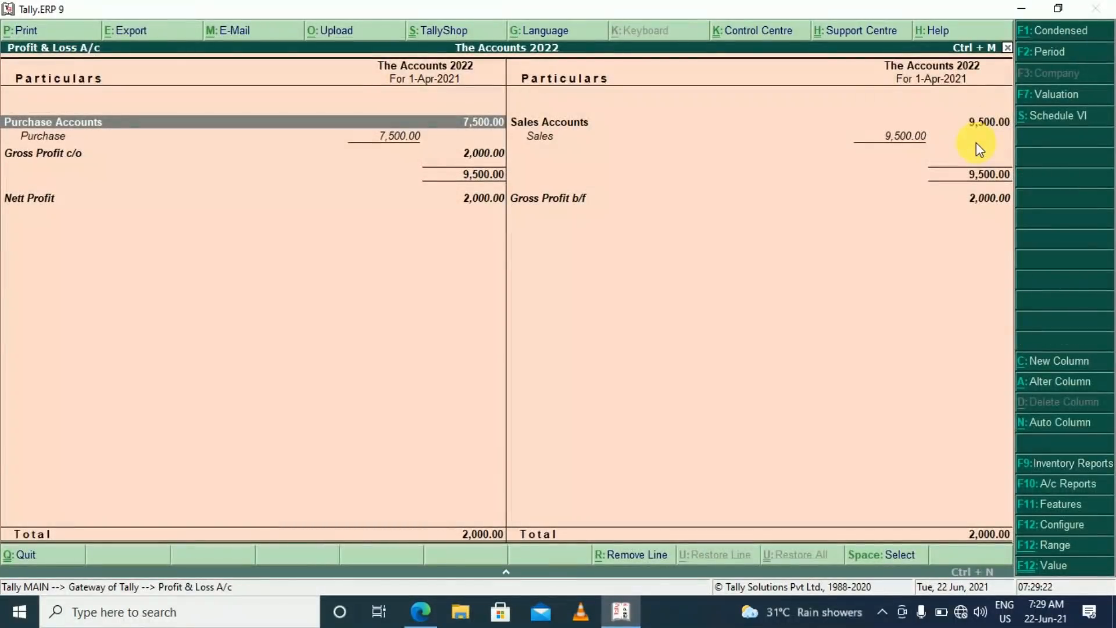
{"action": "key", "text": "Right"}
{"action": "key", "text": "Left"}
{"action": "key", "text": "Right"}
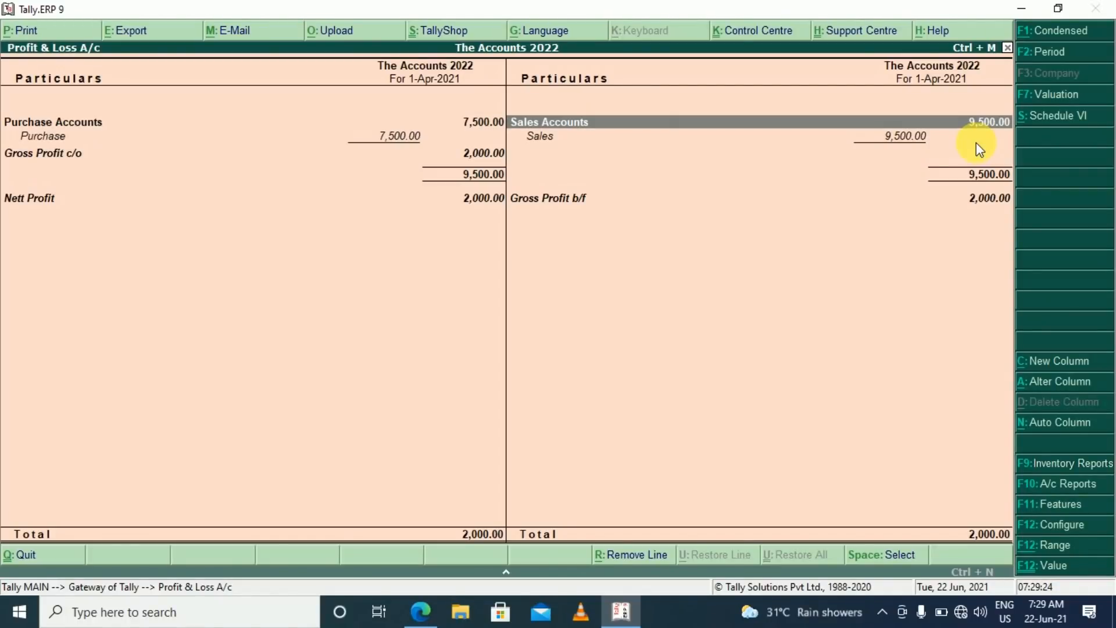
{"action": "key", "text": "Down"}
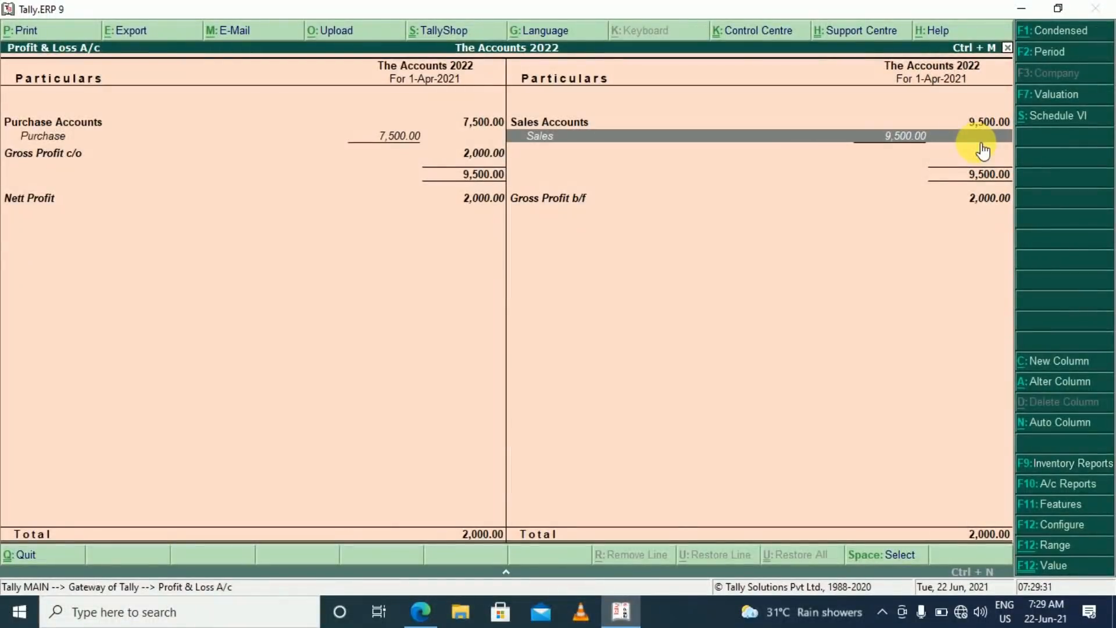
Step: Examine the Sales ledger's April vouchers from the Profit & Loss A/c and return to the Gateway of Tally
{"action": "left_click", "coordinate": [981, 139]}
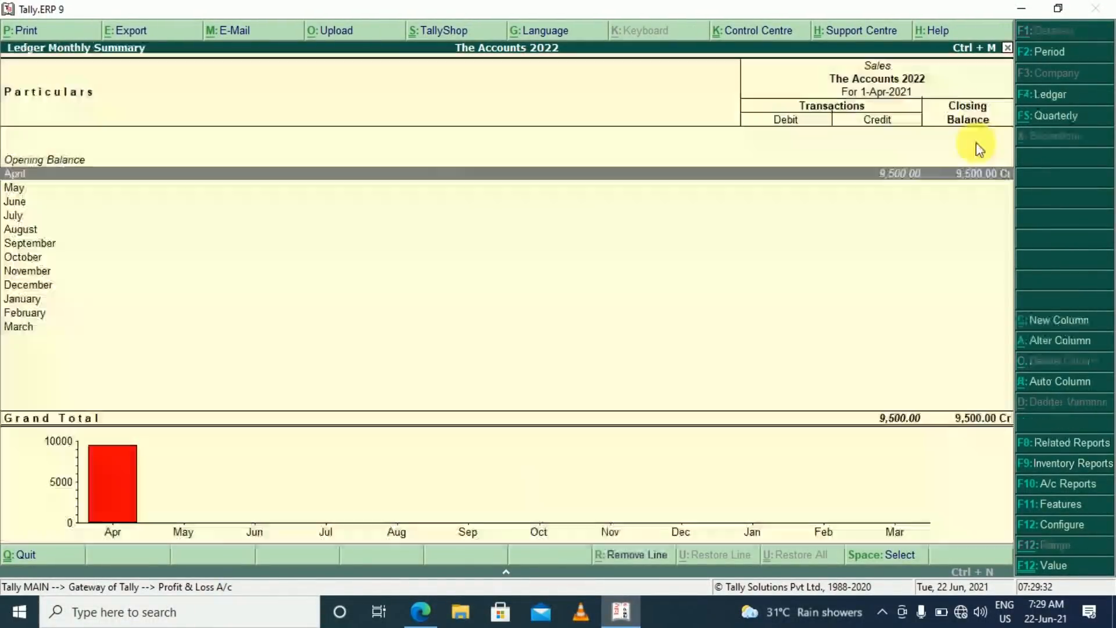
{"action": "key", "text": "Return"}
{"action": "key", "text": "Down"}
{"action": "key", "text": "Up"}
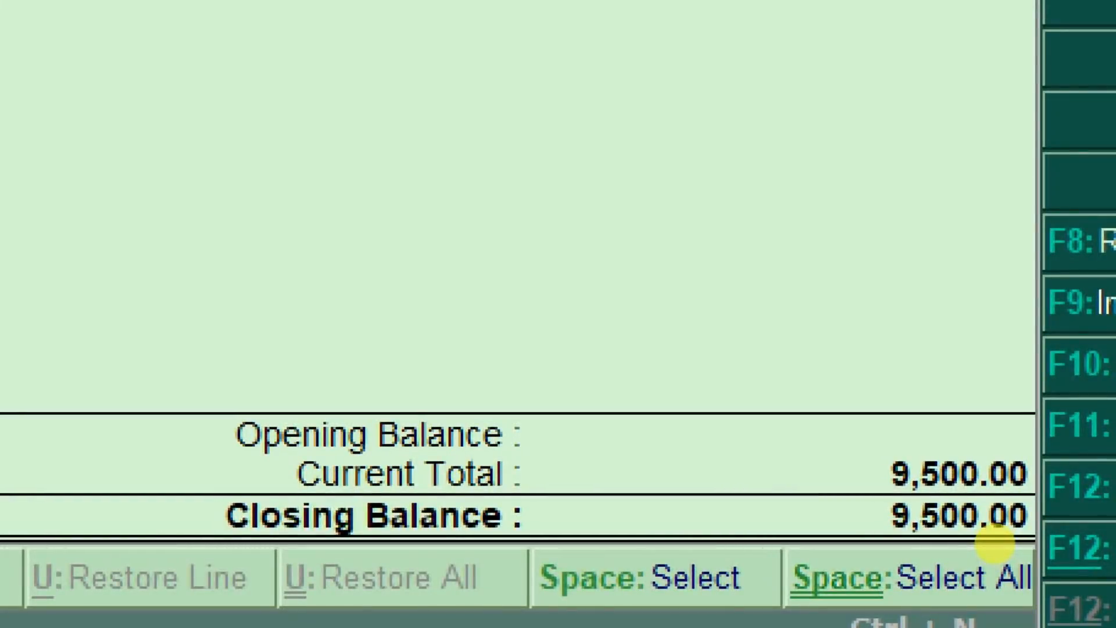
{"action": "key", "text": "Escape"}
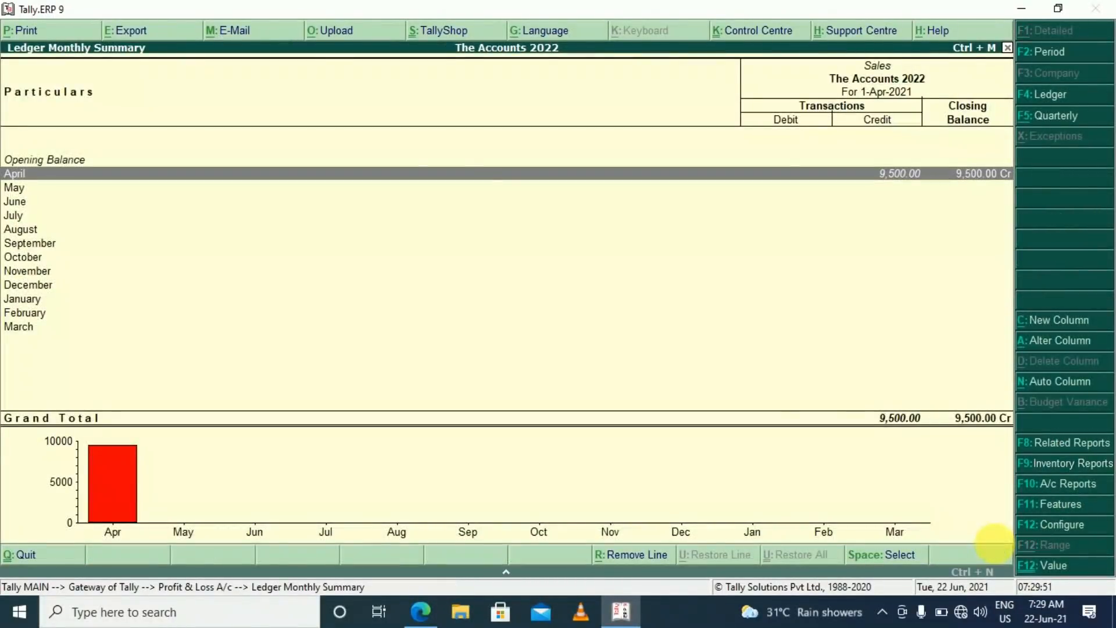
{"action": "key", "text": "Escape"}
{"action": "key", "text": "Escape"}
{"action": "key", "text": "Escape"}
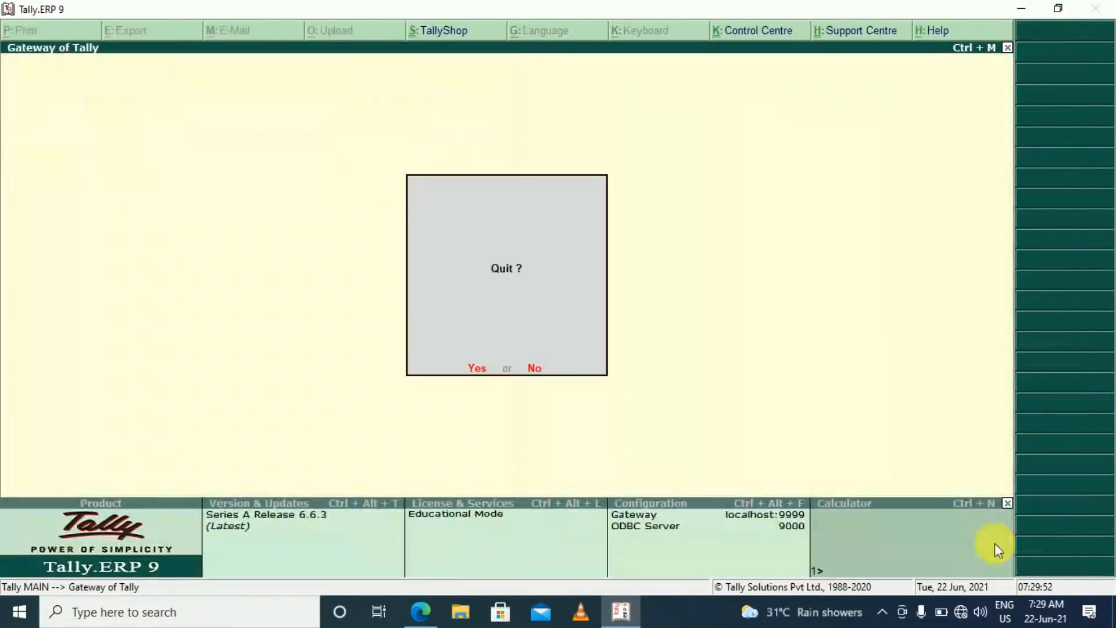
{"action": "key", "text": "n"}
Step: Review transaction 8, the cheque received from B, in the PDF notes and switch back to Tally
{"action": "key", "text": "alt+Tab"}
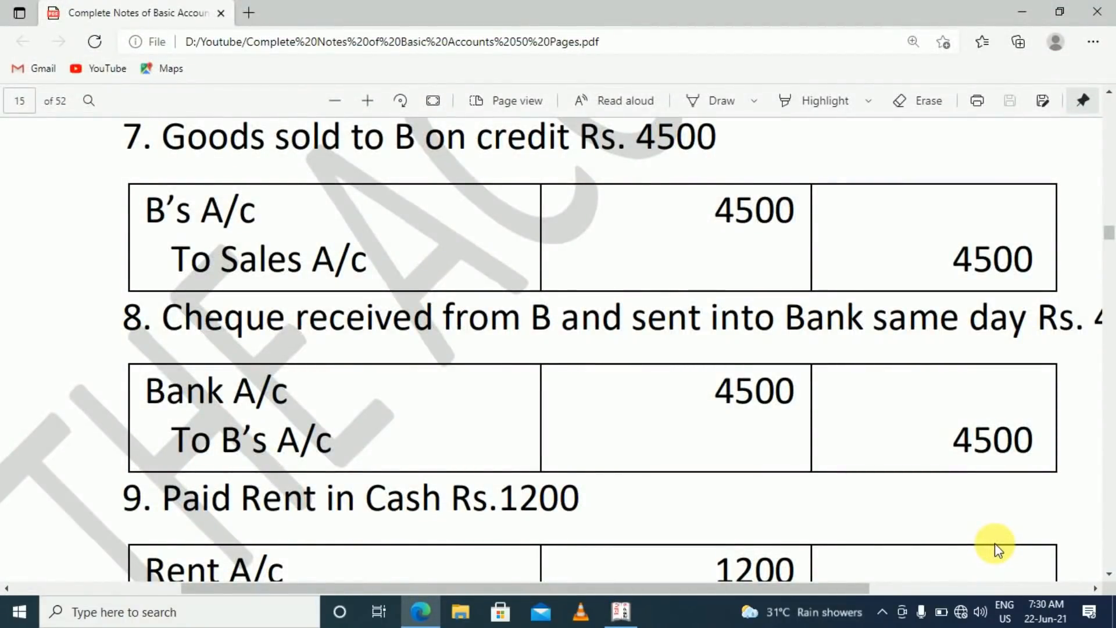
{"action": "scroll", "coordinate": [995, 543], "scroll_direction": "down", "scroll_amount": 2}
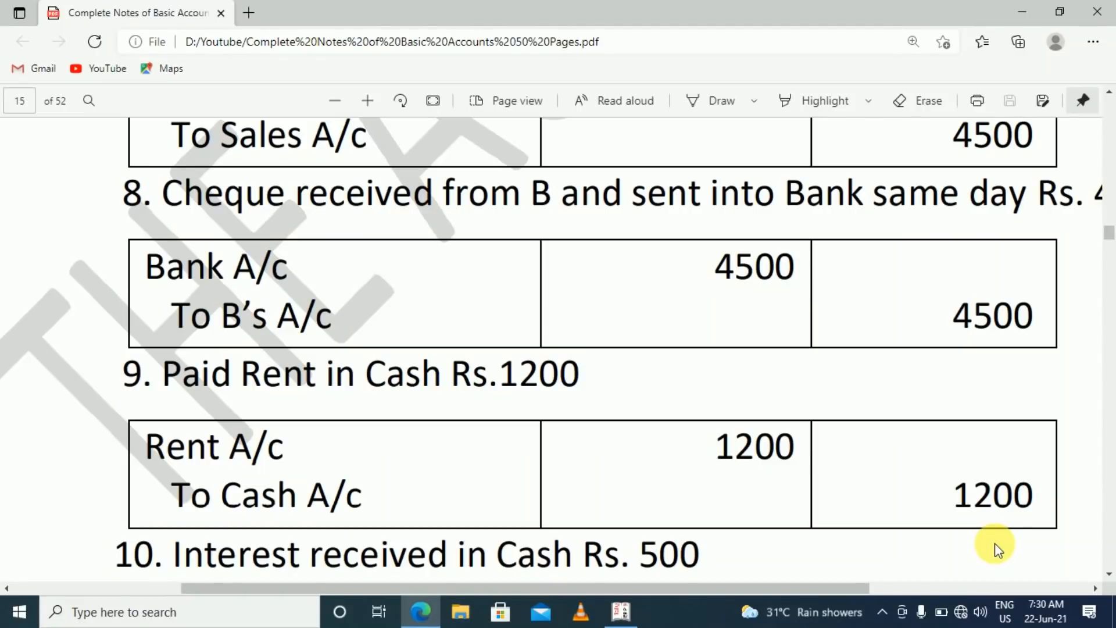
{"action": "key", "text": "alt+Tab"}
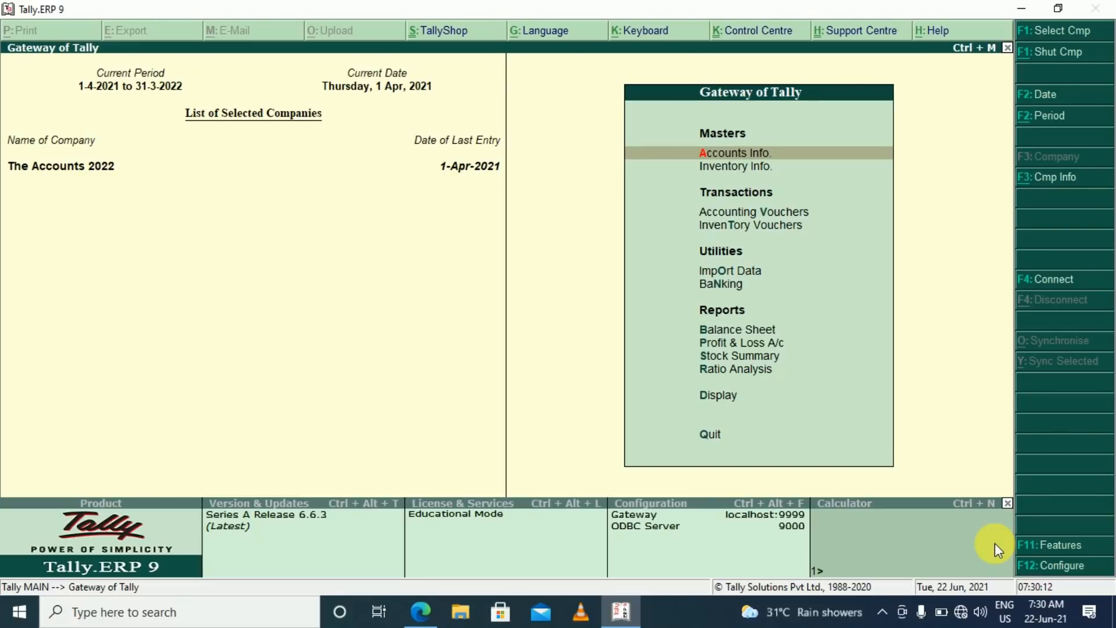
Step: Open the Balance Sheet in detailed view and examine the fixed and current assets
{"action": "key", "text": "b"}
{"action": "key", "text": "alt+F1"}
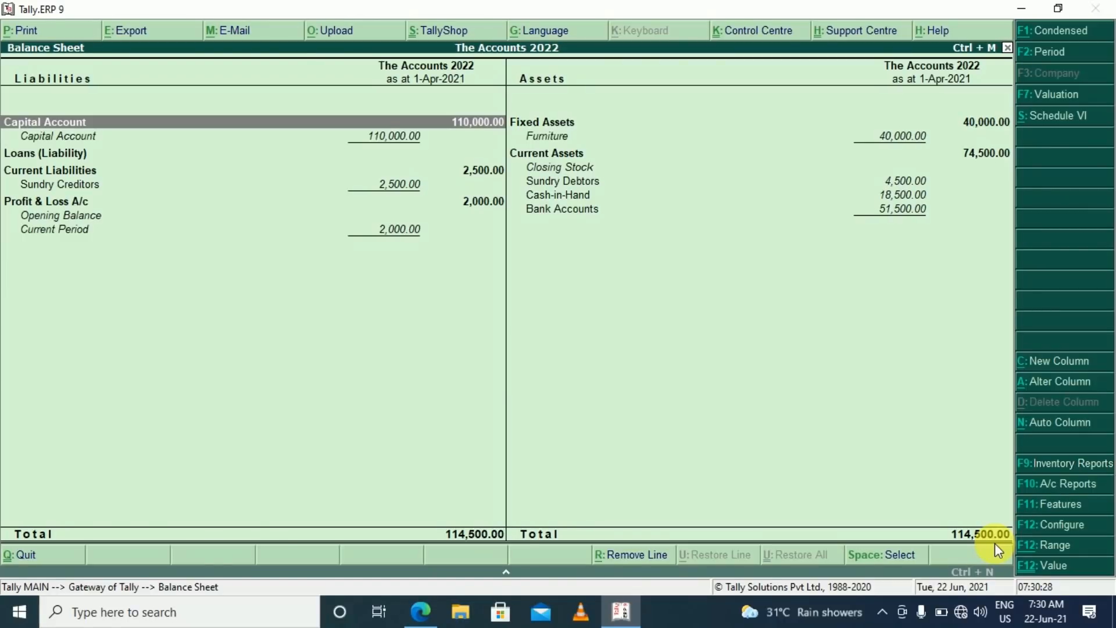
{"action": "key", "text": "Right"}
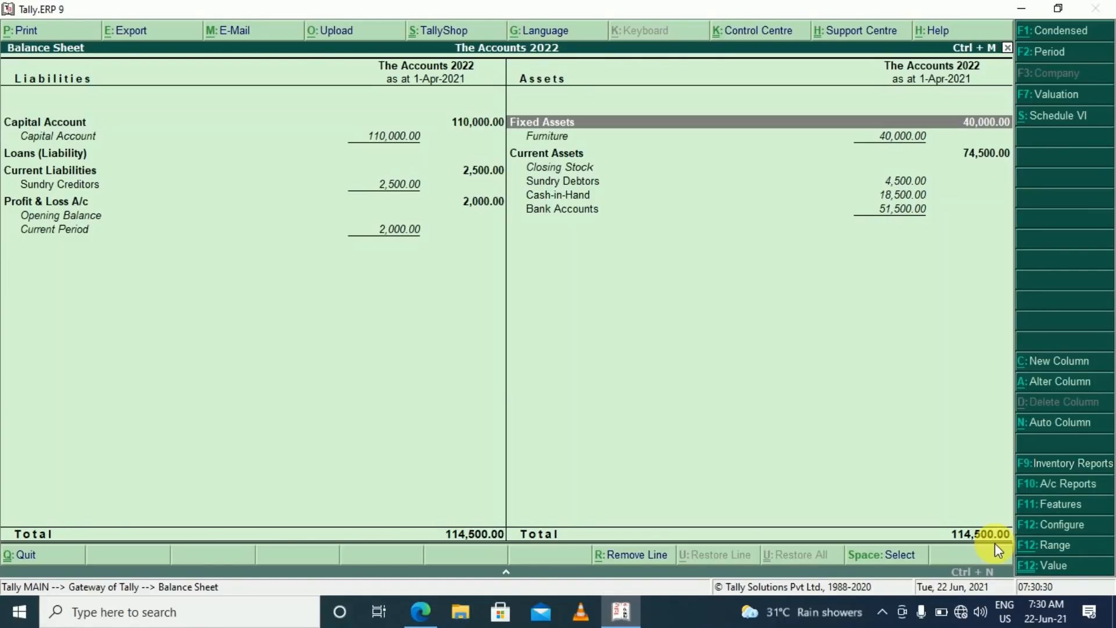
{"action": "key", "text": "Down"}
{"action": "key", "text": "Down"}
{"action": "key", "text": "Down"}
{"action": "key", "text": "Down"}
{"action": "key", "text": "Down"}
{"action": "key", "text": "Up"}
{"action": "key", "text": "Up"}
{"action": "key", "text": "Up"}
{"action": "key", "text": "Up"}
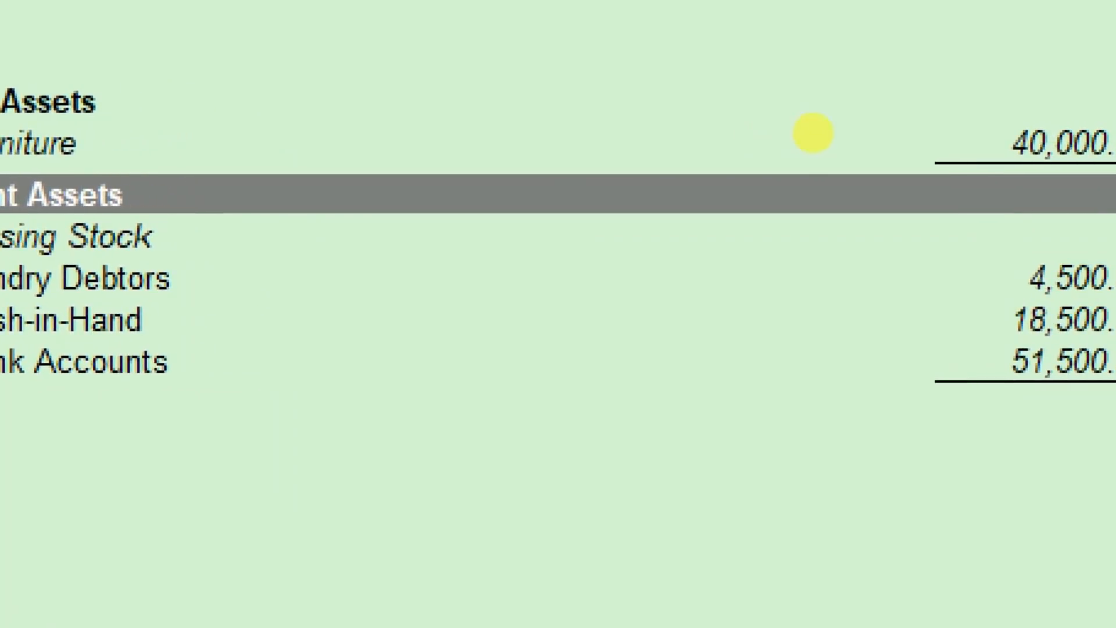
Step: View the group summary of Sundry Debtors from the Balance Sheet and return to the report
{"action": "left_click", "coordinate": [987, 277]}
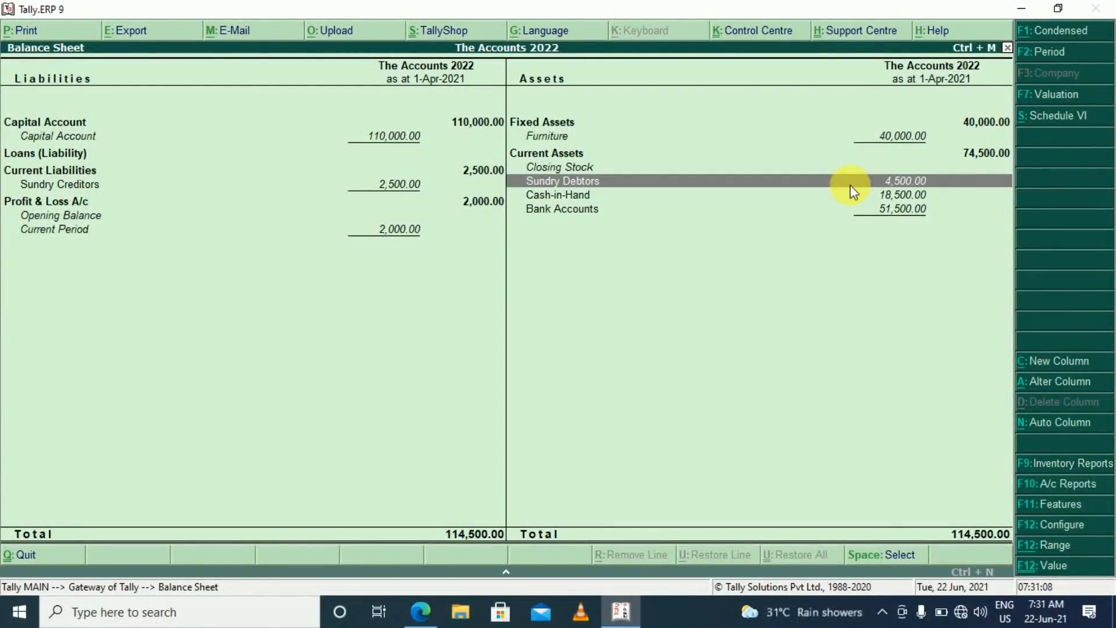
{"action": "left_click", "coordinate": [852, 187]}
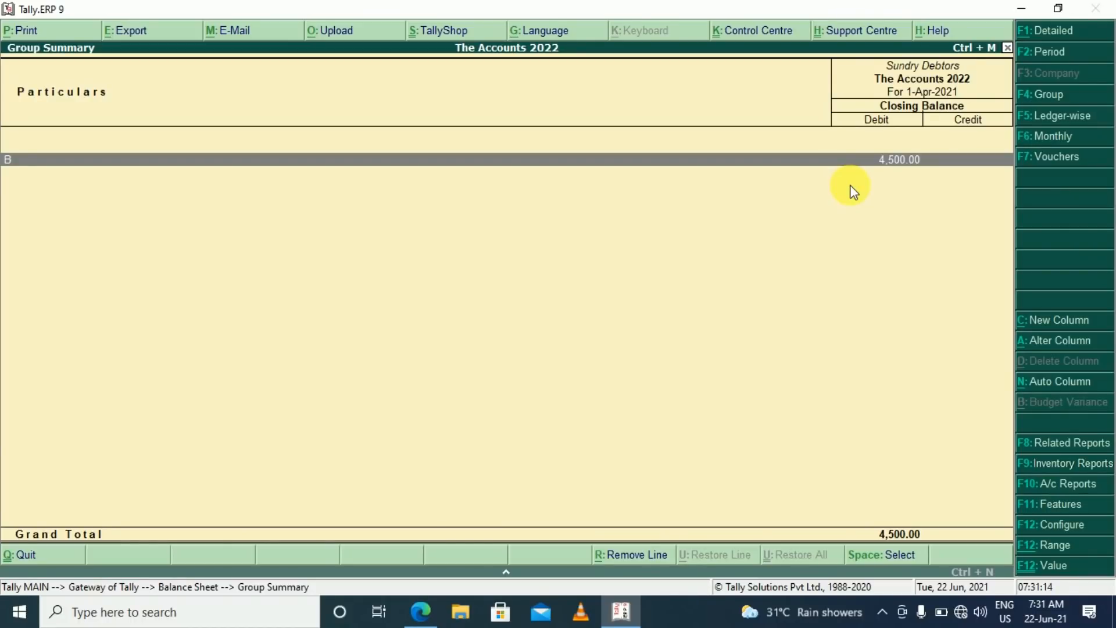
{"action": "key", "text": "Escape"}
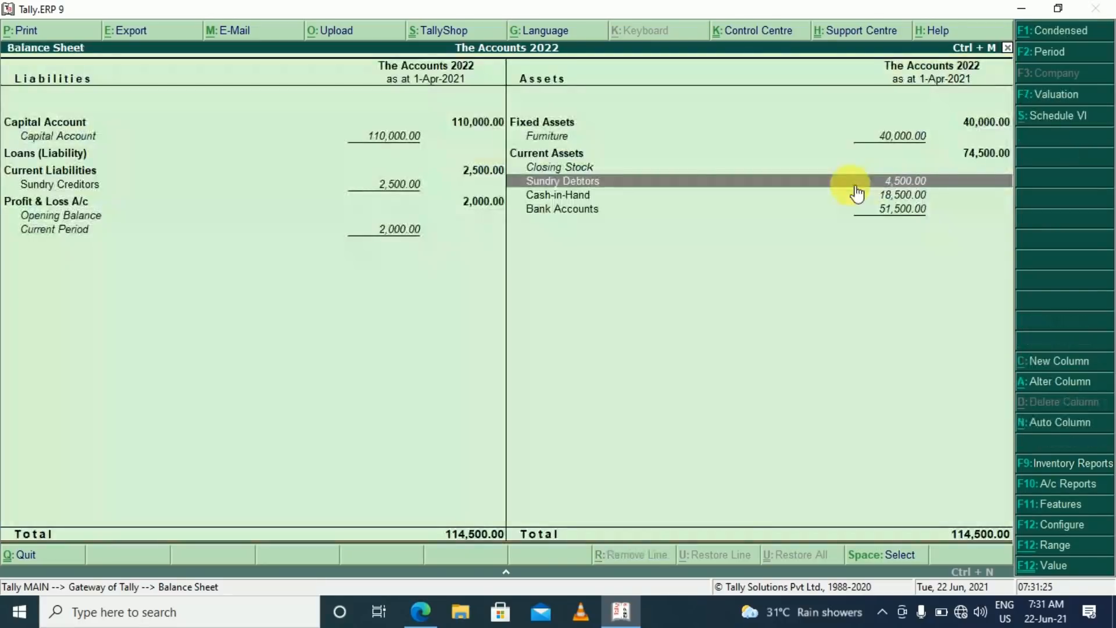
Step: Open the group summary of Sundry Creditors under Current Liabilities in the Balance Sheet
{"action": "key", "text": "Left"}
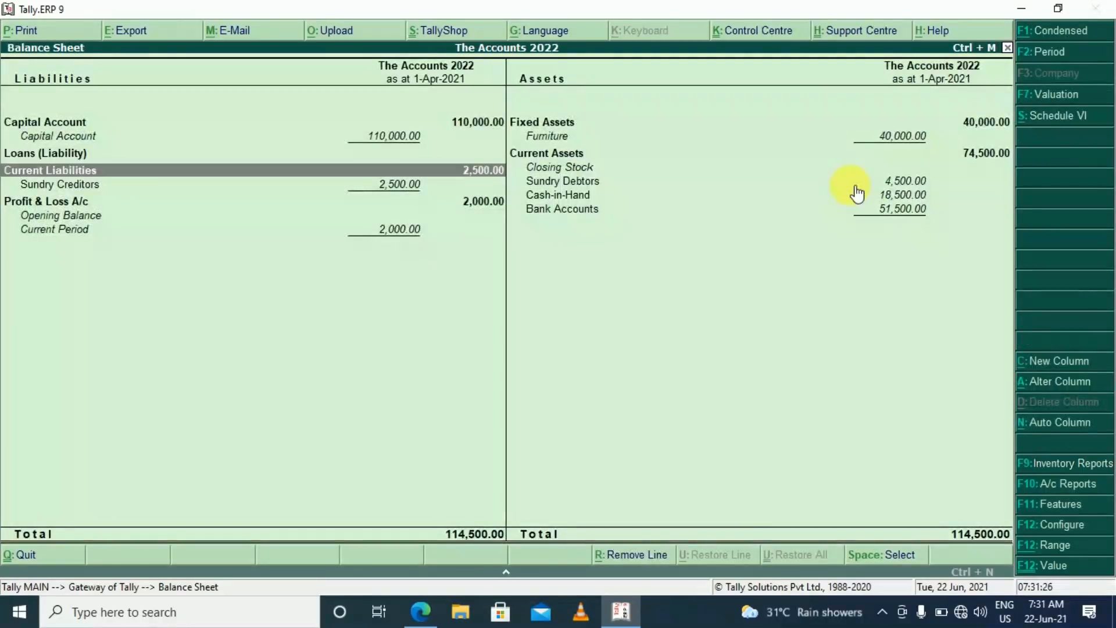
{"action": "key", "text": "Down"}
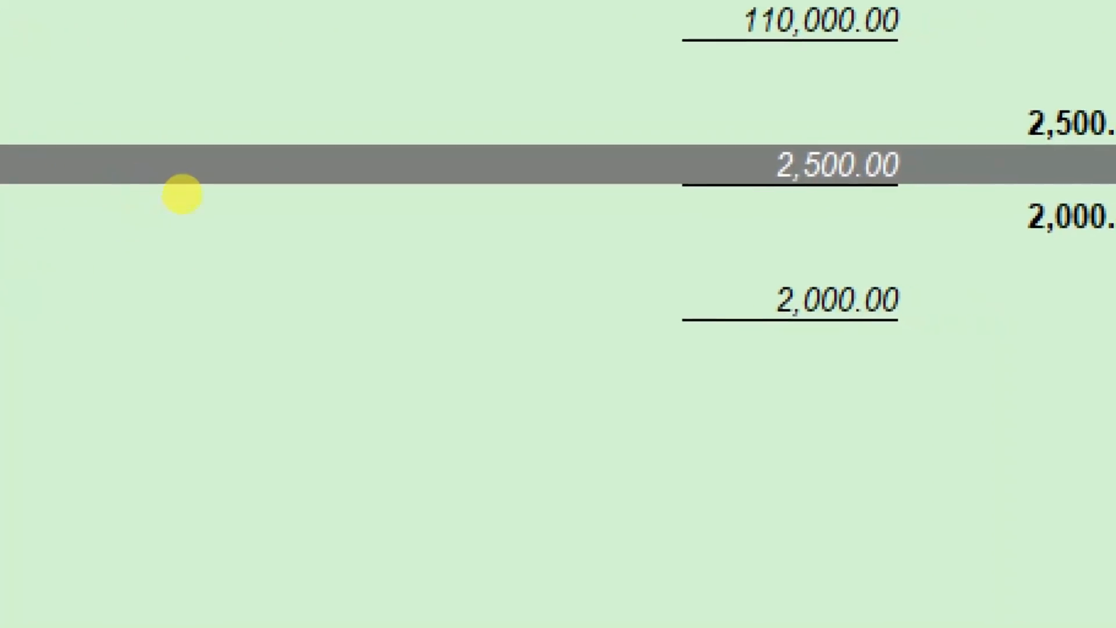
{"action": "left_click", "coordinate": [516, 174]}
{"action": "mouse_move", "coordinate": [884, 114]}
{"action": "left_mouse_down"}
{"action": "mouse_move", "coordinate": [715, 200]}
{"action": "mouse_move", "coordinate": [922, 236]}
{"action": "mouse_move", "coordinate": [917, 42]}
{"action": "mouse_move", "coordinate": [881, 114]}
{"action": "left_mouse_up"}
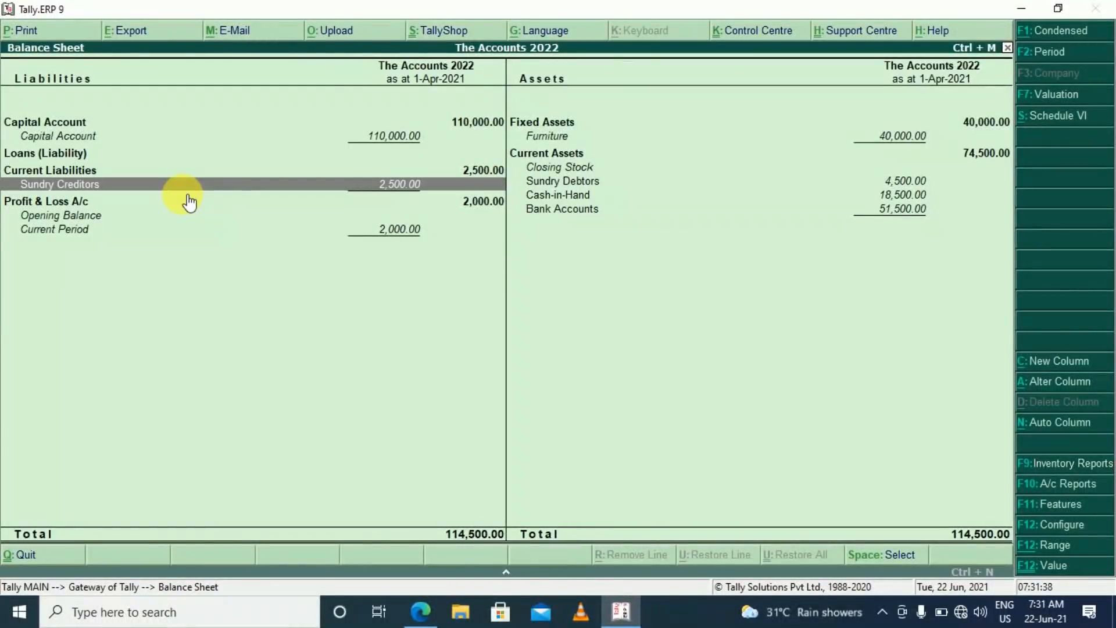
{"action": "key", "text": "Return"}
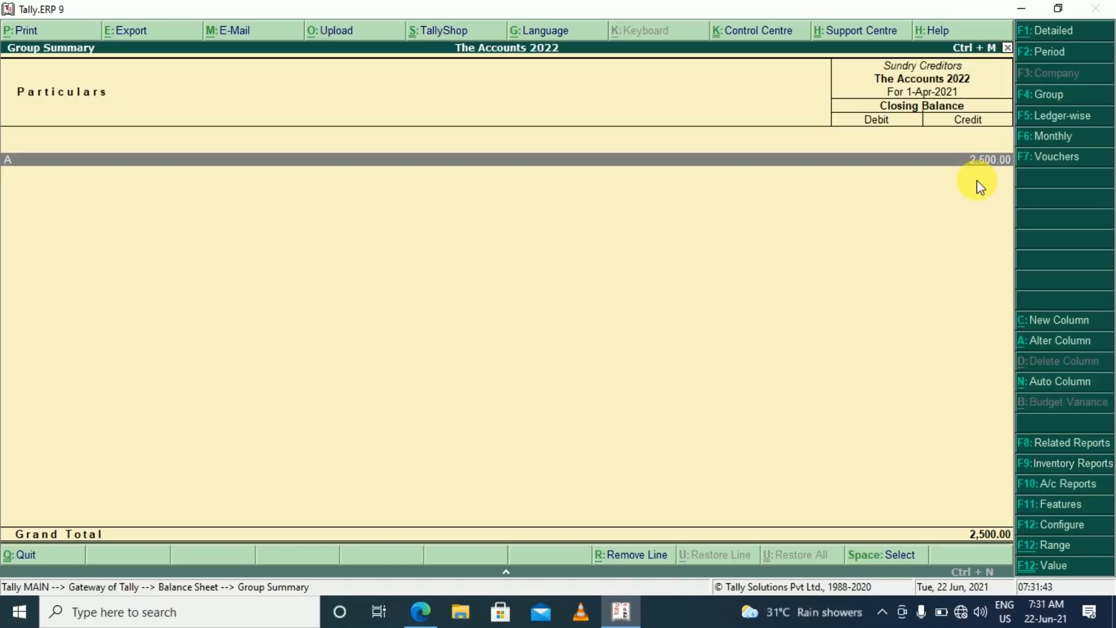
Step: Leave the Sundry Creditors summary, view the group summary of Sundry Debtors from the Balance Sheet, and return to the Gateway of Tally
{"action": "key", "text": "Escape"}
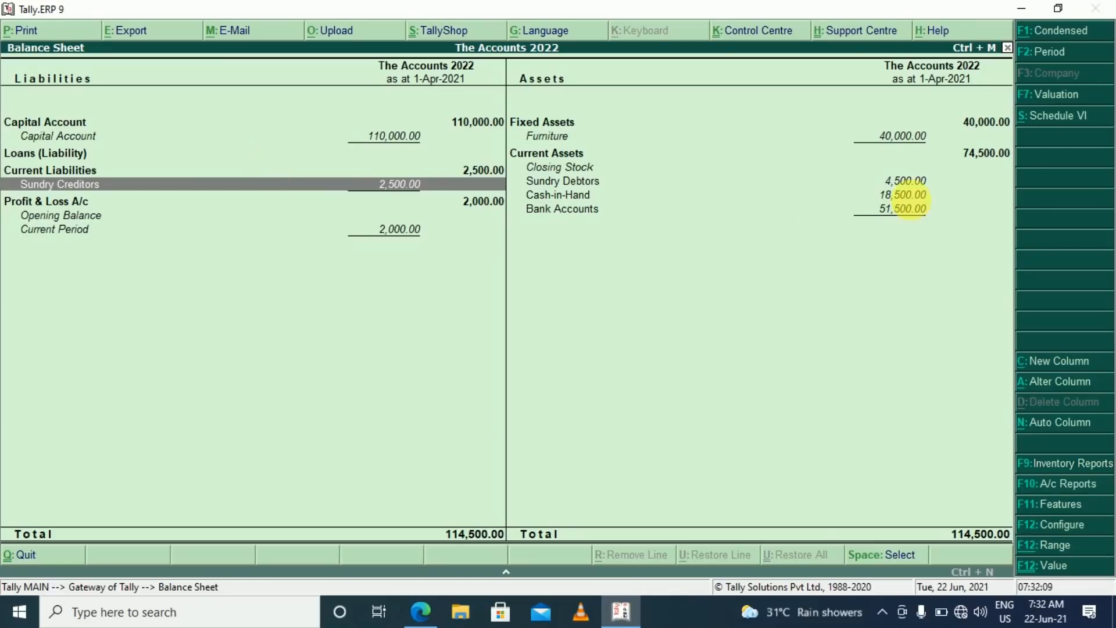
{"action": "left_click", "coordinate": [904, 182]}
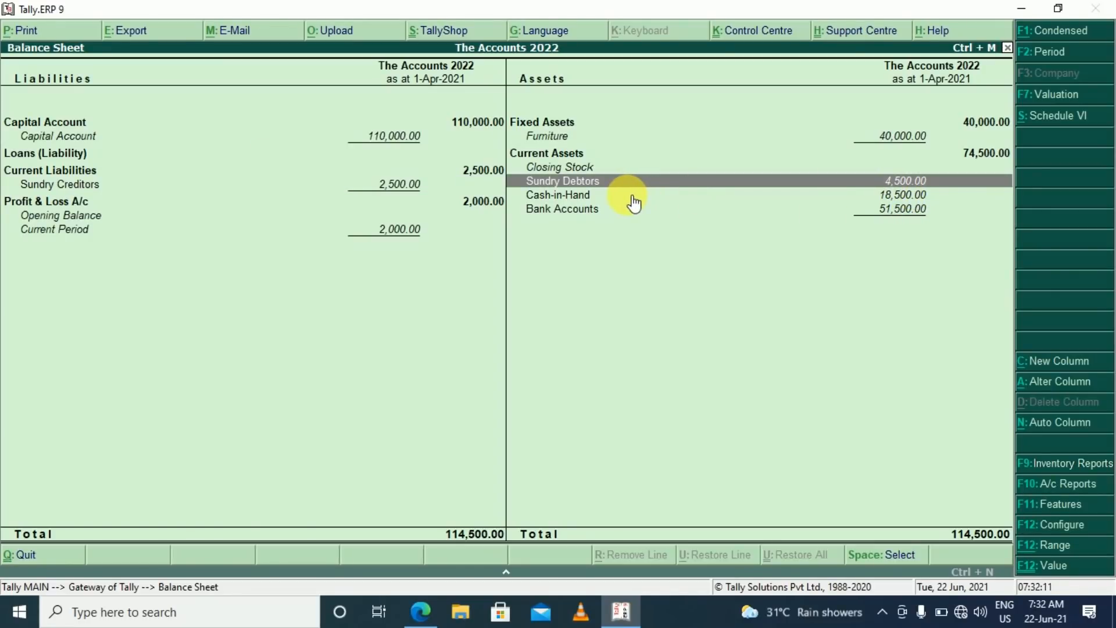
{"action": "key", "text": "Return"}
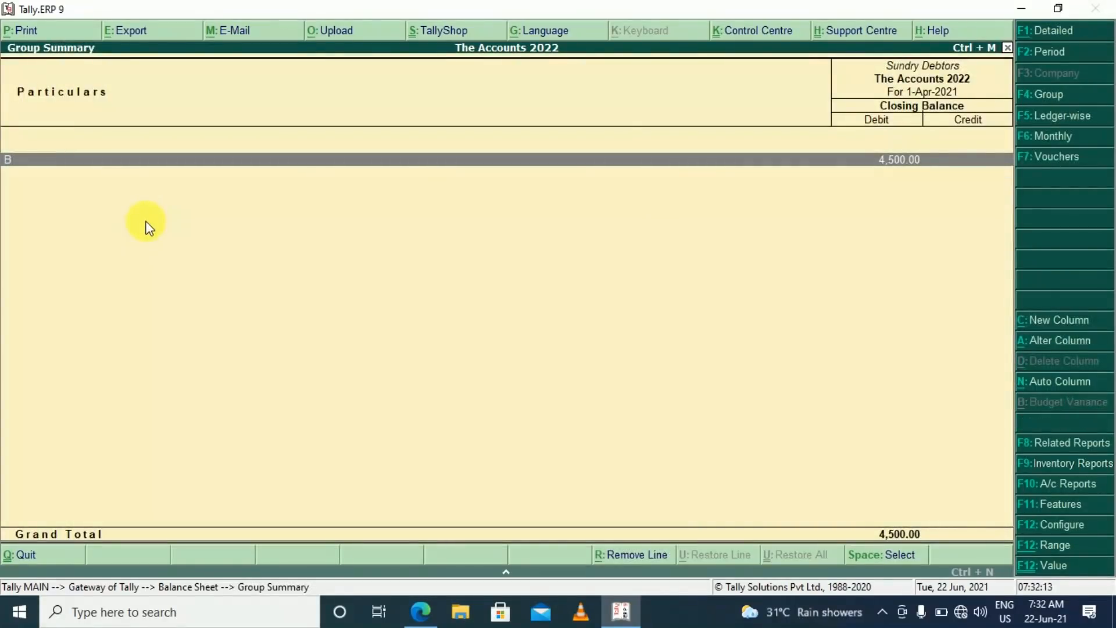
{"action": "key", "text": "Escape"}
{"action": "key", "text": "Escape"}
{"action": "key", "text": "Escape"}
{"action": "key", "text": "Escape"}
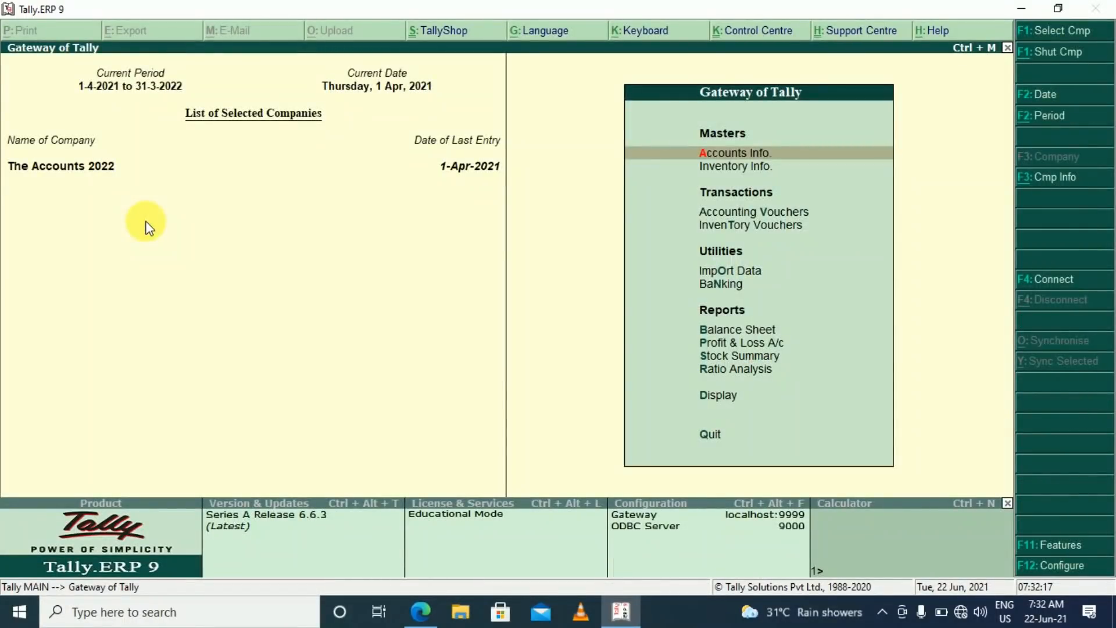
Step: Start a new receipt accounting voucher and credit ledger B with 4500
{"action": "key", "text": "Down"}
{"action": "key", "text": "Down"}
{"action": "key", "text": "Return"}
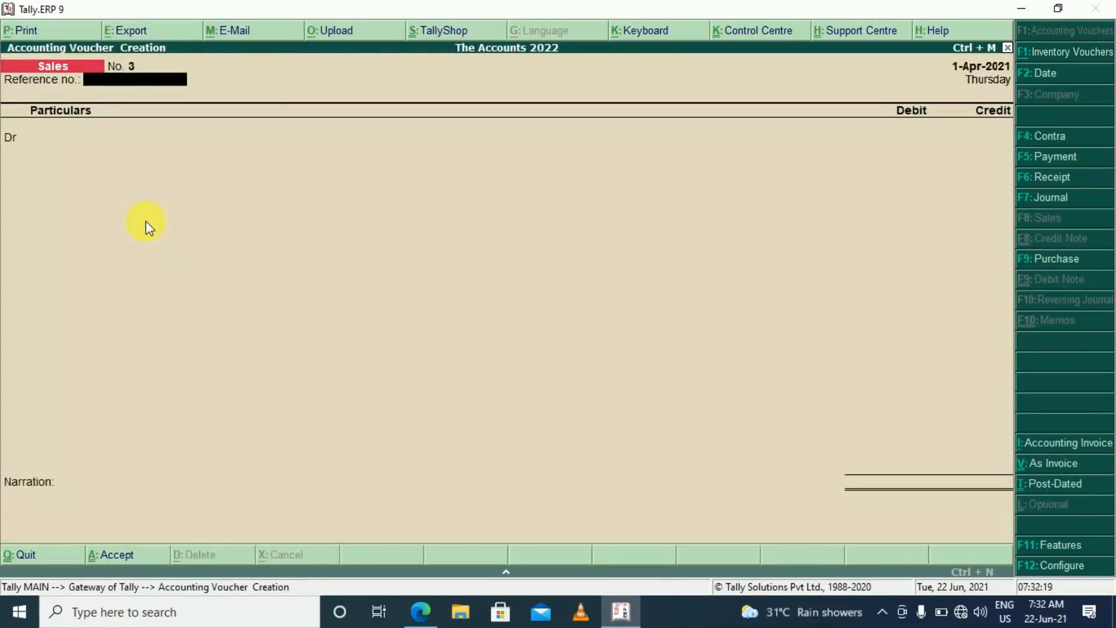
{"action": "key", "text": "F6"}
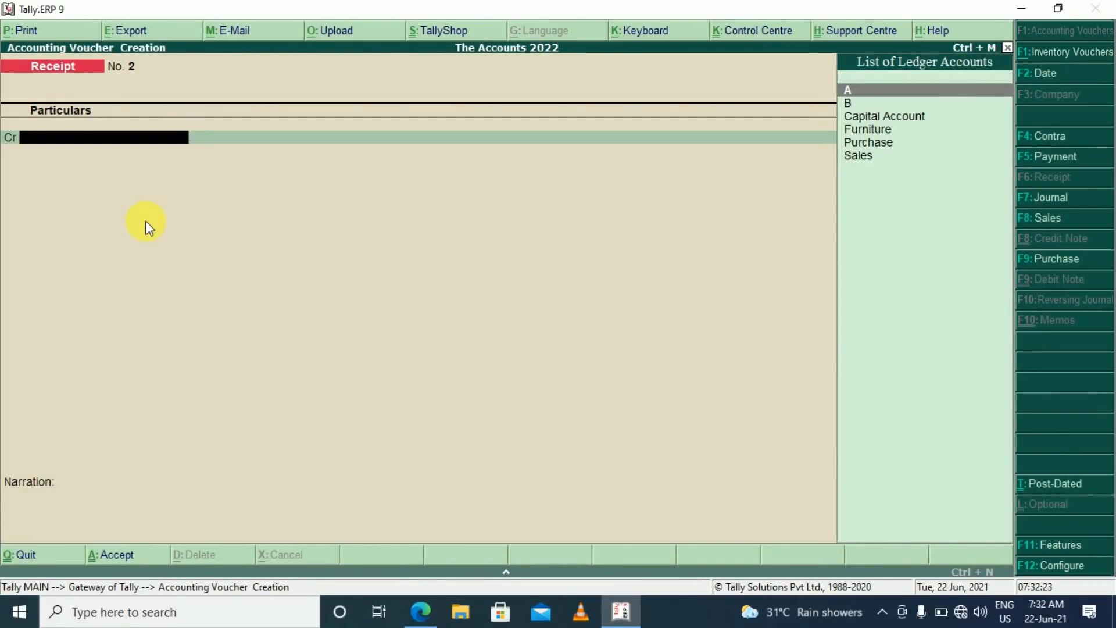
{"action": "key", "text": "Down"}
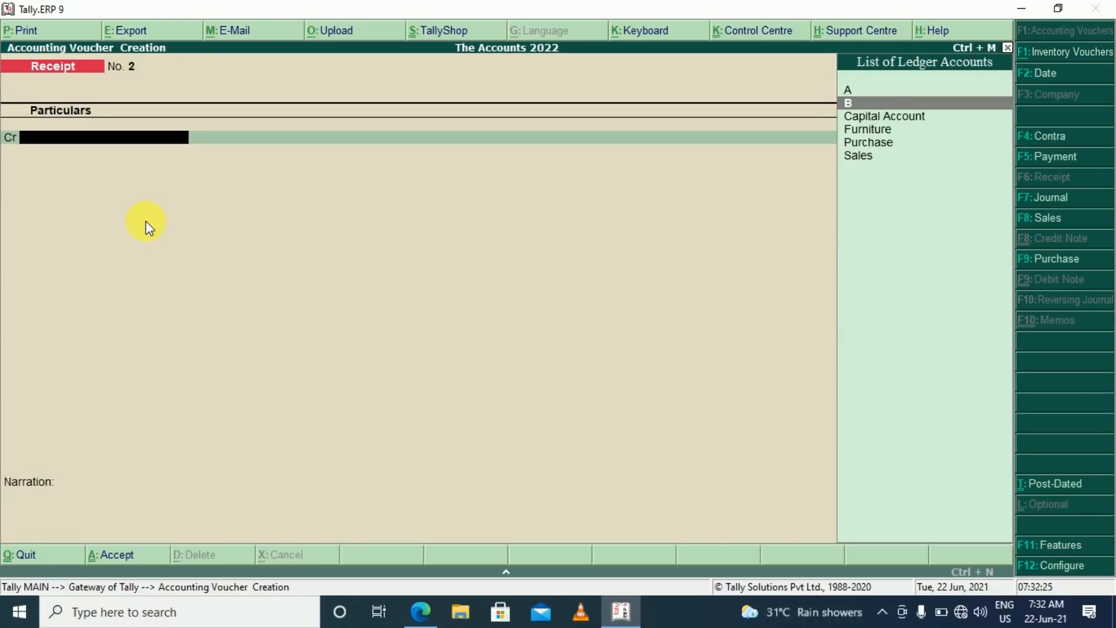
{"action": "key", "text": "Return"}
{"action": "type", "text": "4500"}
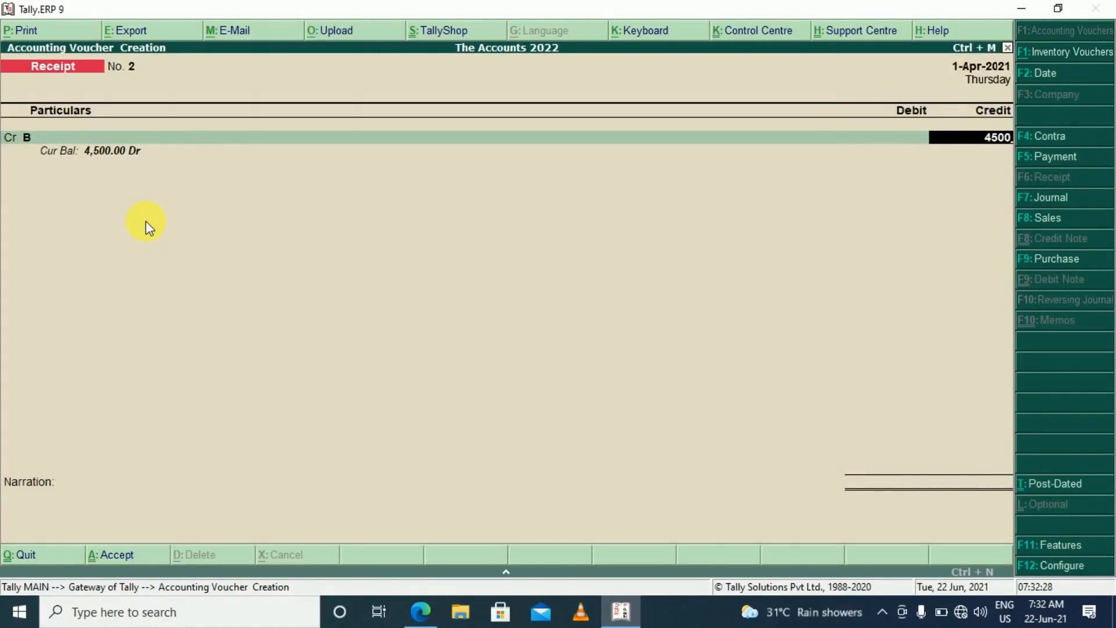
{"action": "key", "text": "Return"}
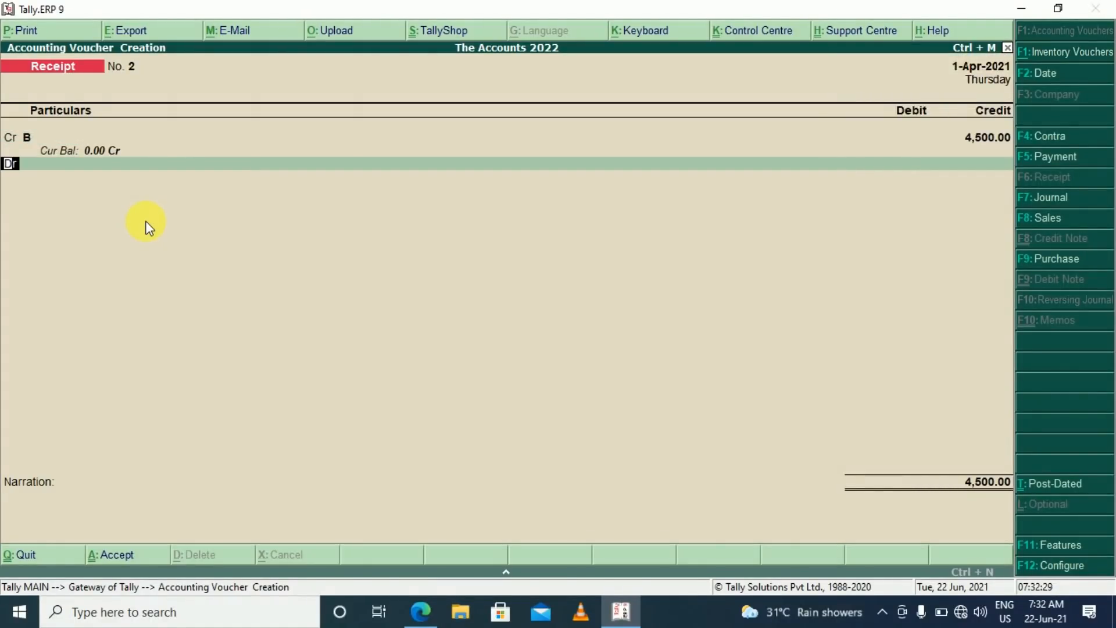
Step: Debit the Cash ledger with 4,500 in the receipt voucher and save it without a narration
{"action": "key", "text": "Return"}
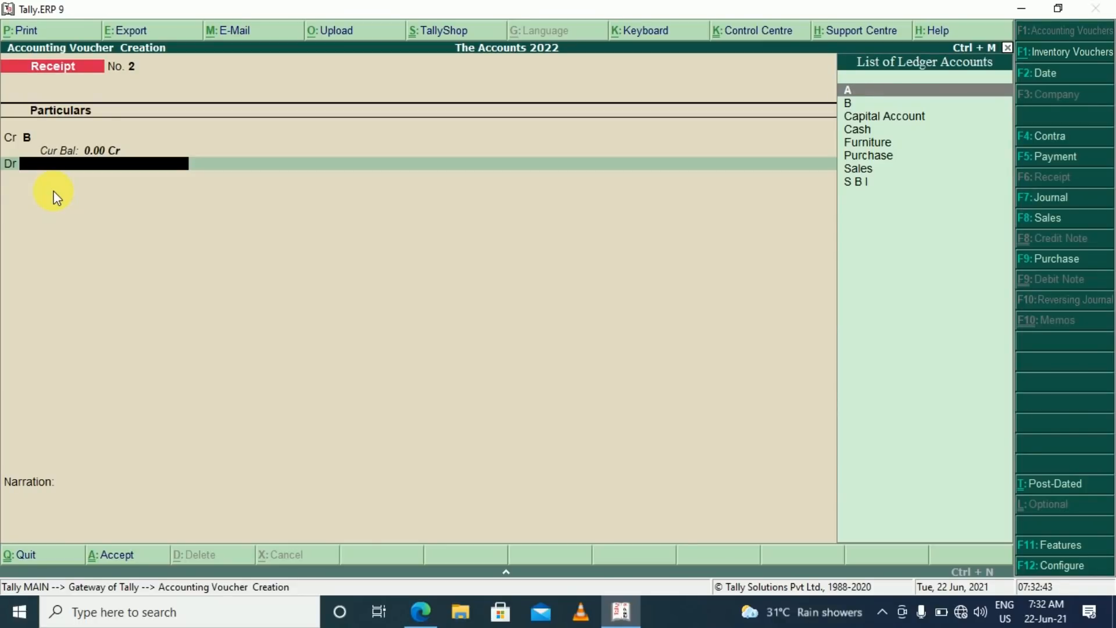
{"action": "key", "text": "Down"}
{"action": "key", "text": "Down"}
{"action": "key", "text": "Down"}
{"action": "key", "text": "Return"}
{"action": "key", "text": "Return"}
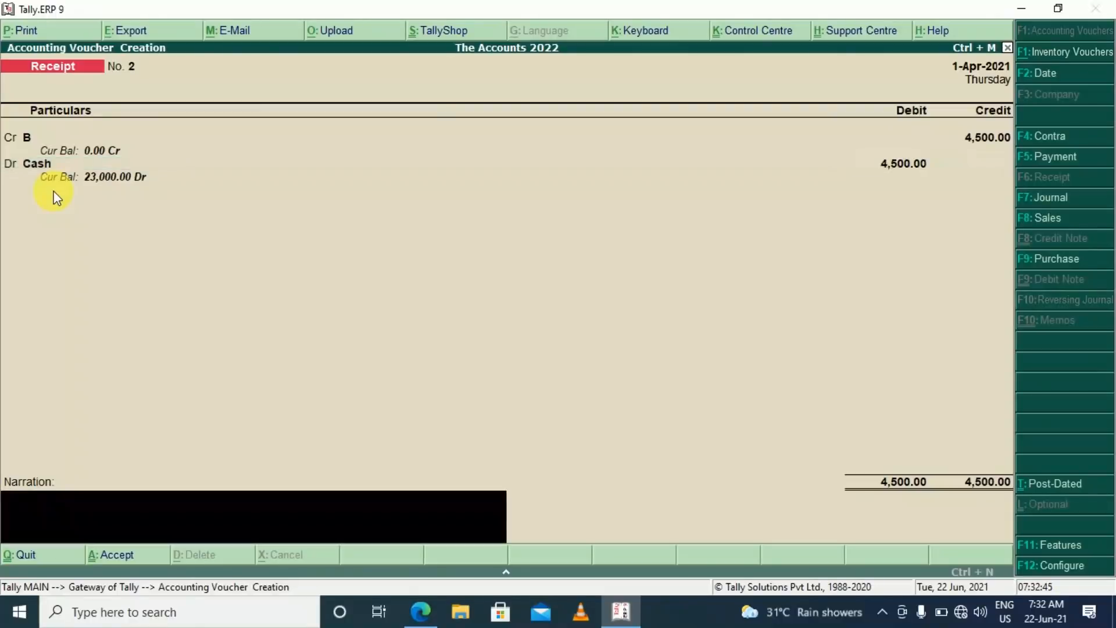
{"action": "key", "text": "Return"}
{"action": "key", "text": "Return"}
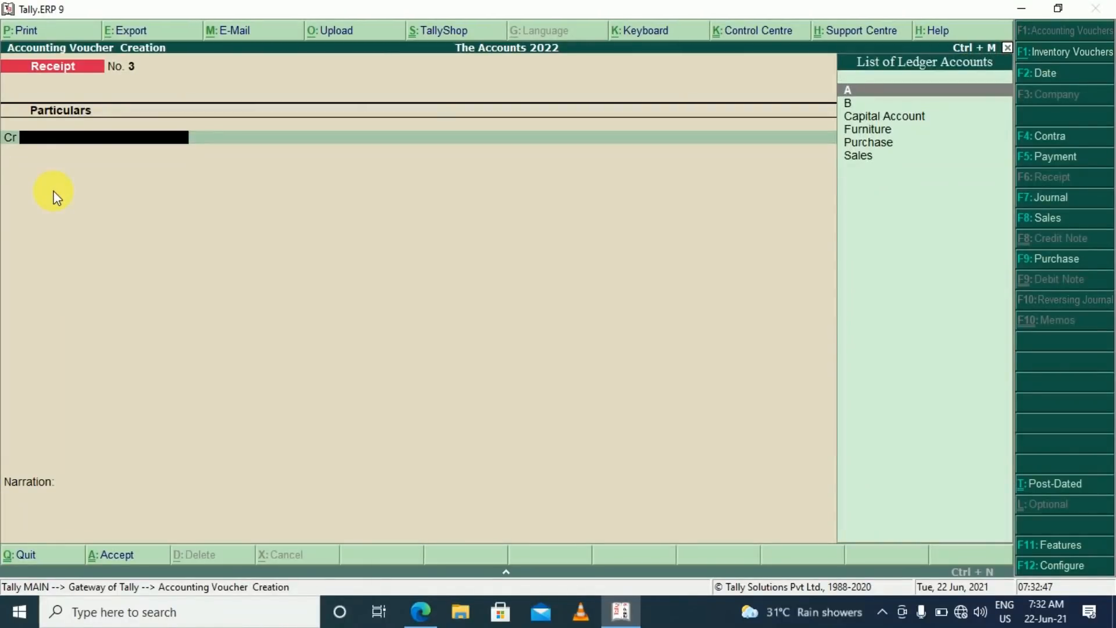
Step: Leave voucher entry without starting another receipt and open the Balance Sheet
{"action": "key", "text": "Escape"}
{"action": "key", "text": "Return"}
{"action": "key", "text": "Escape"}
{"action": "key", "text": "Escape"}
{"action": "key", "text": "Escape"}
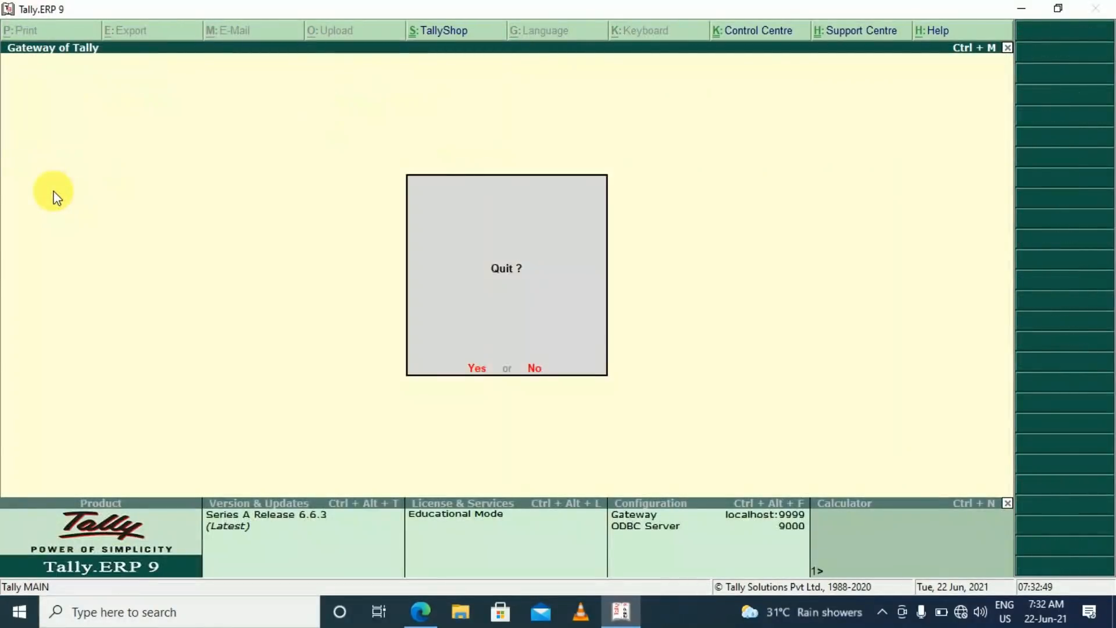
{"action": "key", "text": "Escape"}
{"action": "key", "text": "b"}
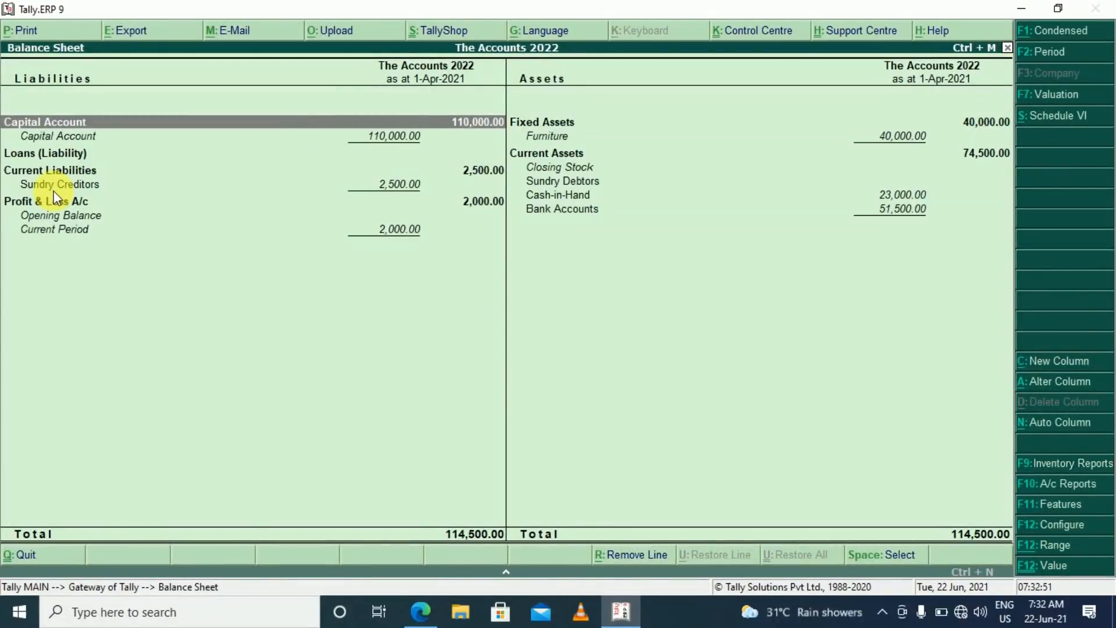
Step: Examine the Sundry Debtors line under Current Assets in the Balance Sheet
{"action": "key", "text": "Right"}
{"action": "key", "text": "Down"}
{"action": "key", "text": "Down"}
{"action": "key", "text": "Down"}
{"action": "key", "text": "Down"}
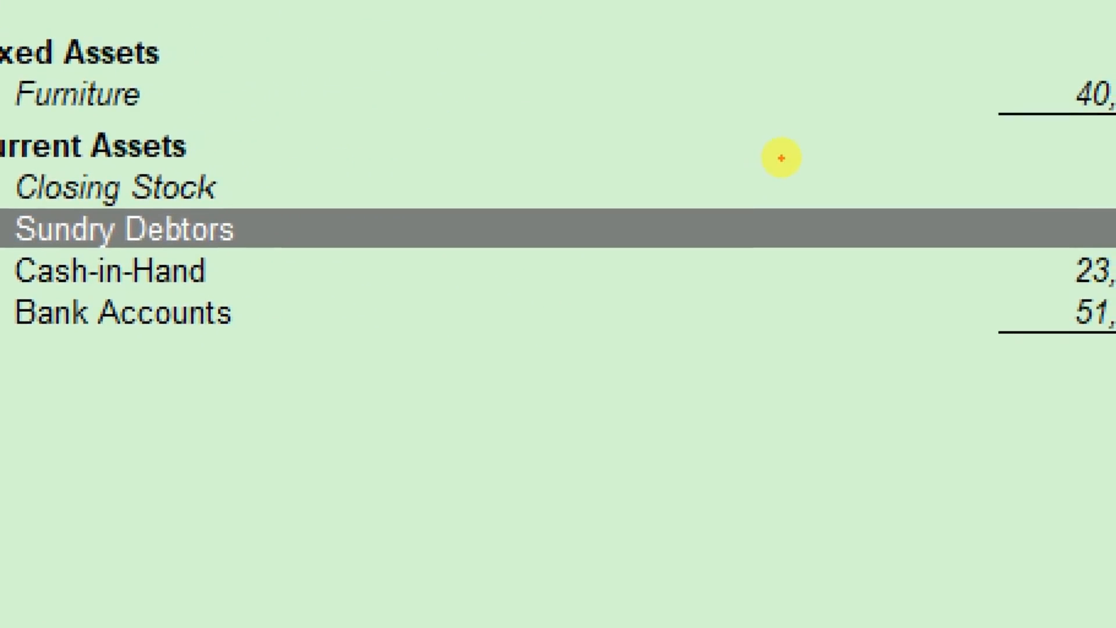
{"action": "left_click_drag", "start_coordinate": [1100, 219], "coordinate": [988, 236]}
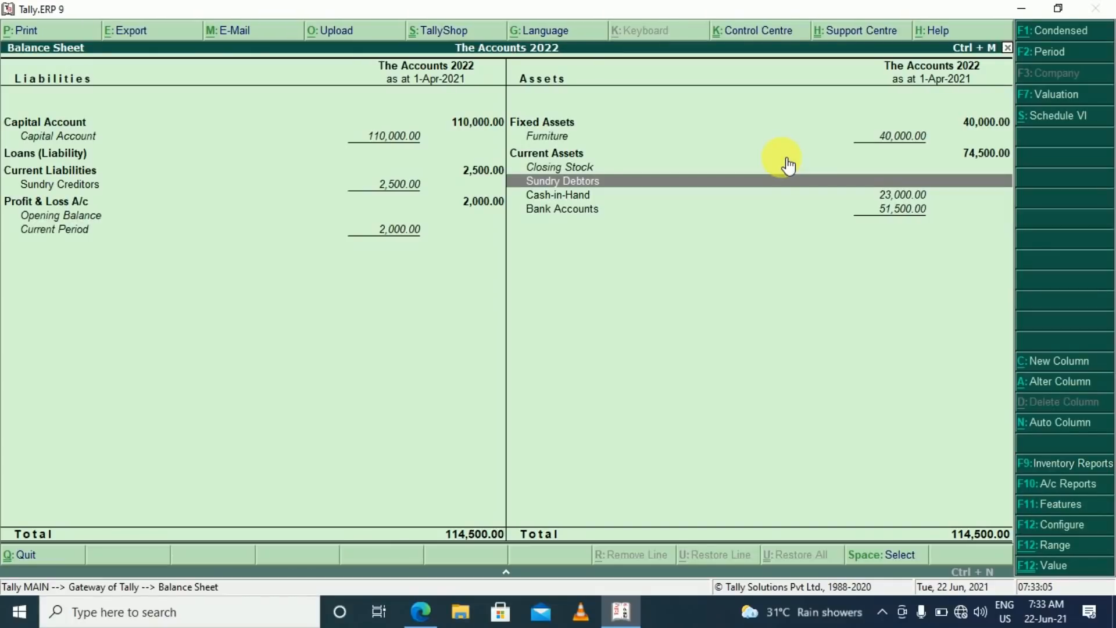
Step: Review transaction 9, rent paid in cash, in the PDF notes and switch back to Tally
{"action": "key", "text": "alt+Tab"}
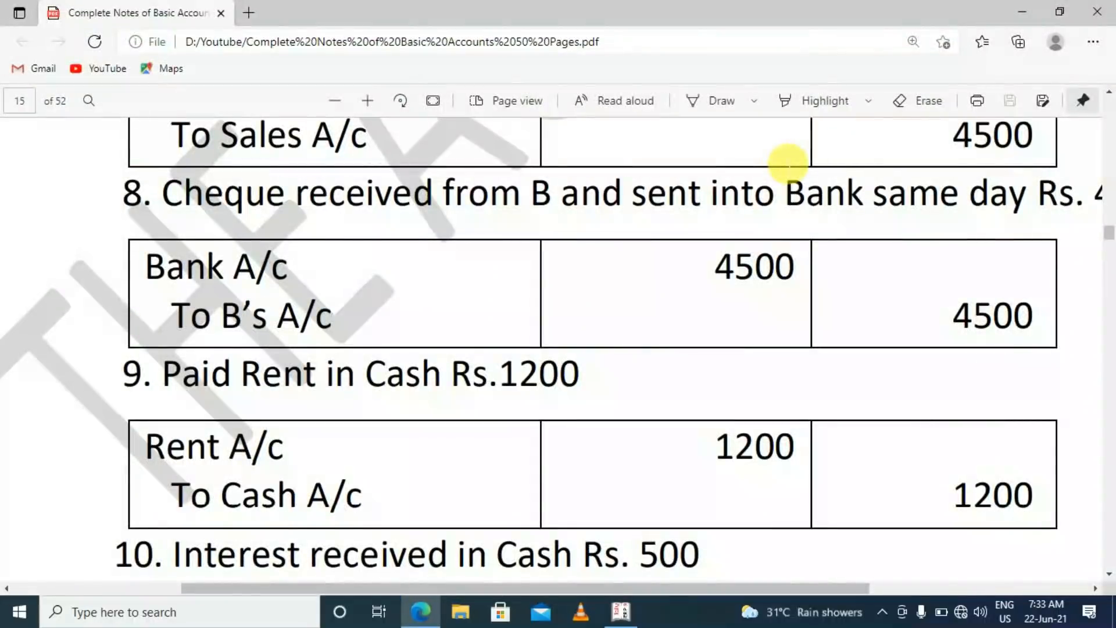
{"action": "scroll", "coordinate": [789, 165], "scroll_direction": "down", "scroll_amount": 3}
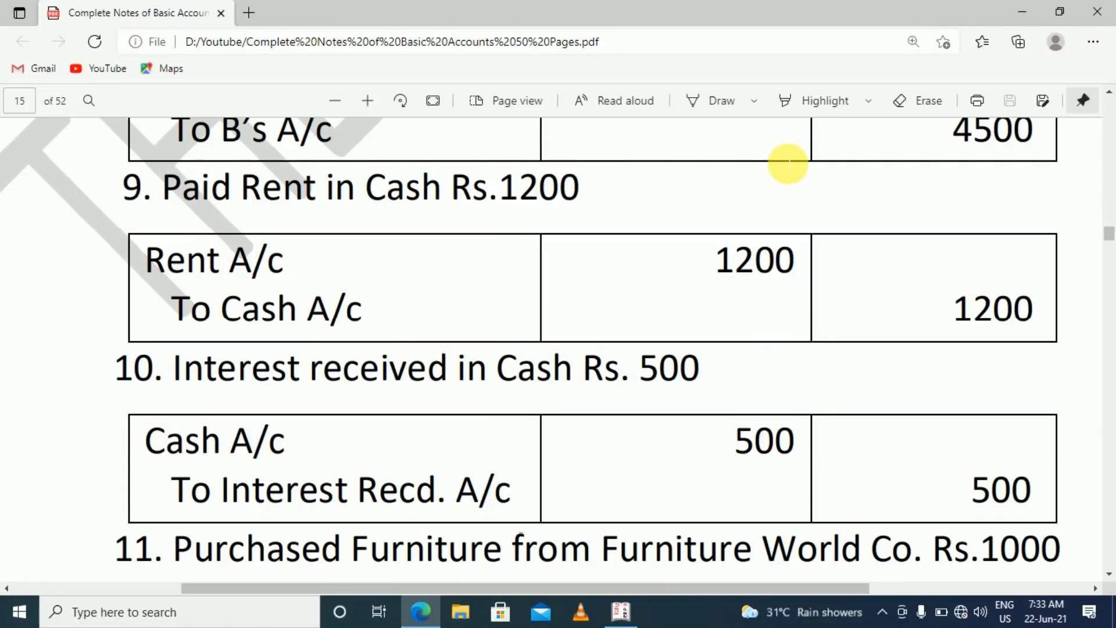
{"action": "key", "text": "alt+Tab"}
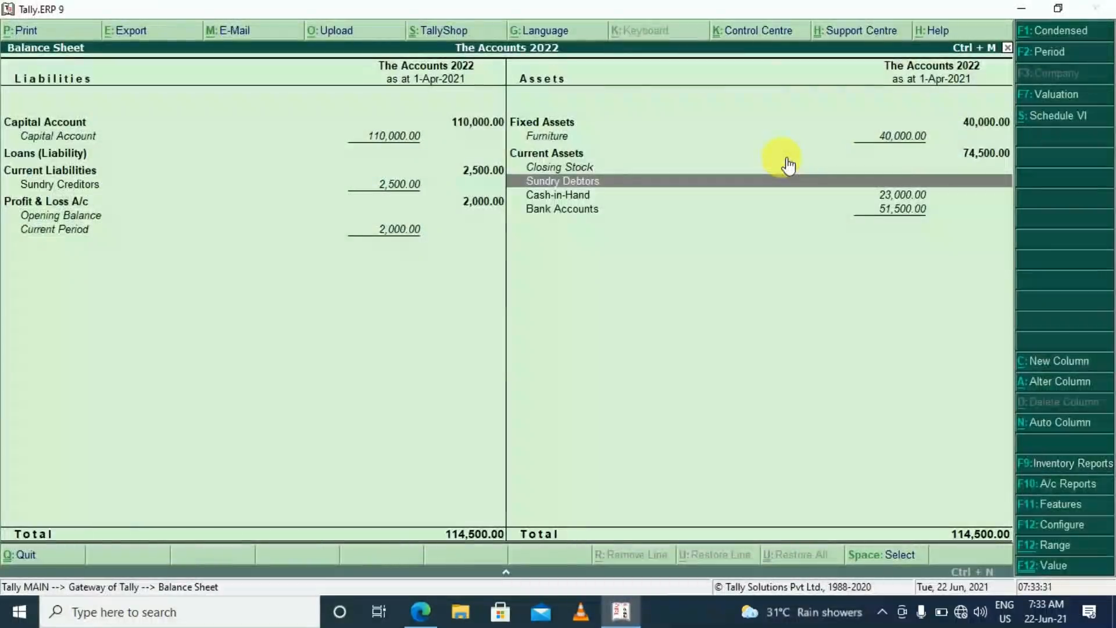
Step: Open a new payment voucher and create a Rent ledger under Indirect Expenses for its debit entry
{"action": "key", "text": "Escape"}
{"action": "key", "text": "Escape"}
{"action": "key", "text": "n"}
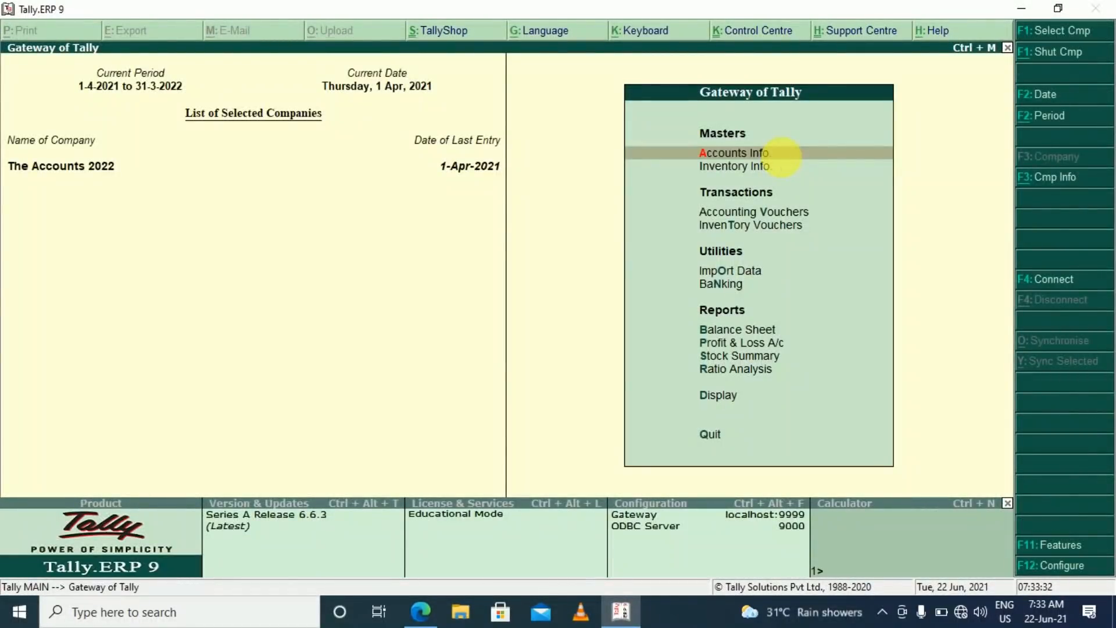
{"action": "key", "text": "v"}
{"action": "key", "text": "F5"}
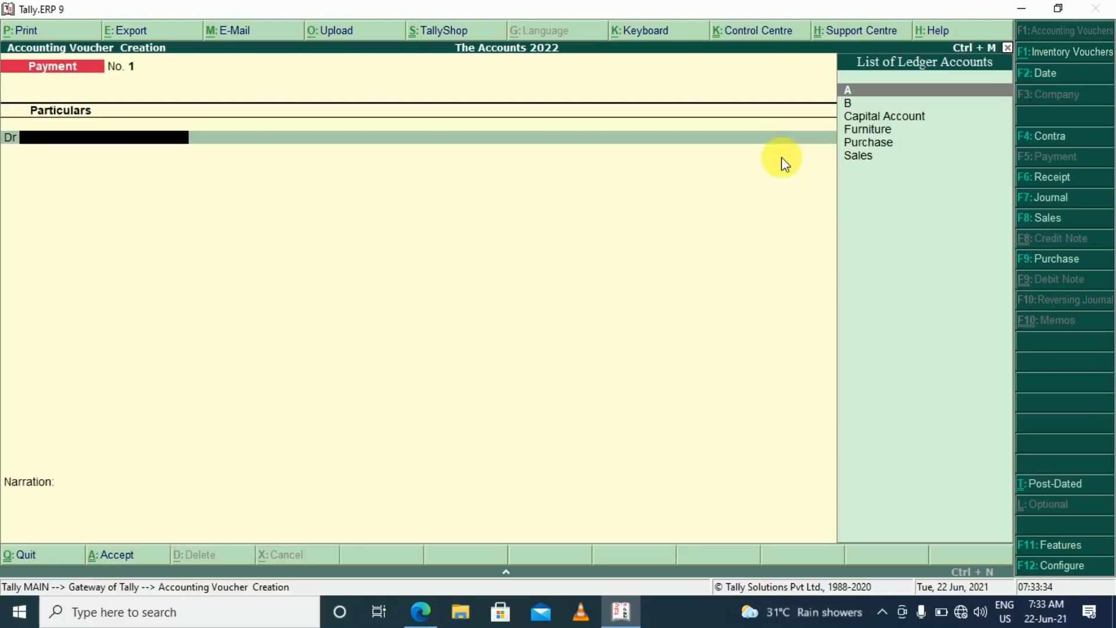
{"action": "key", "text": "alt+c"}
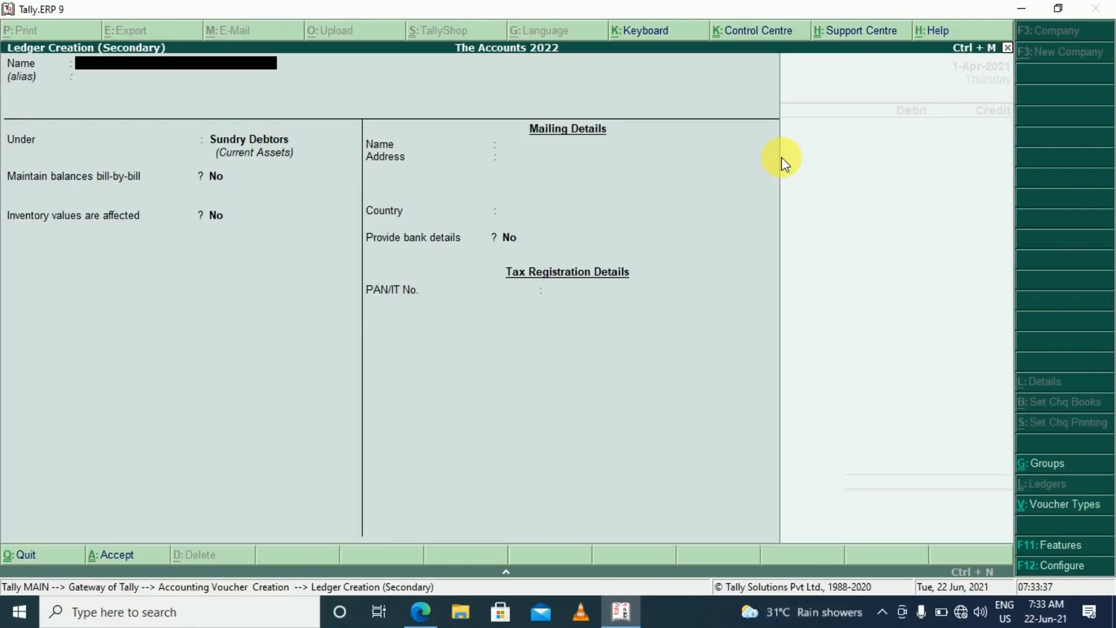
{"action": "type", "text": "Rent"}
{"action": "key", "text": "Return"}
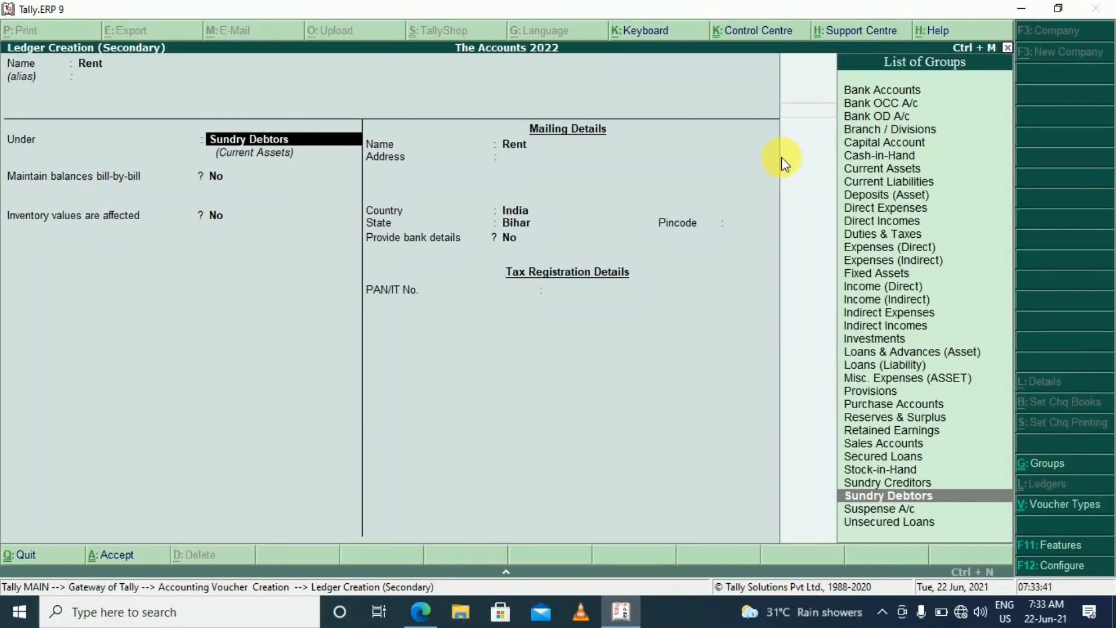
{"action": "type", "text": "Ind"}
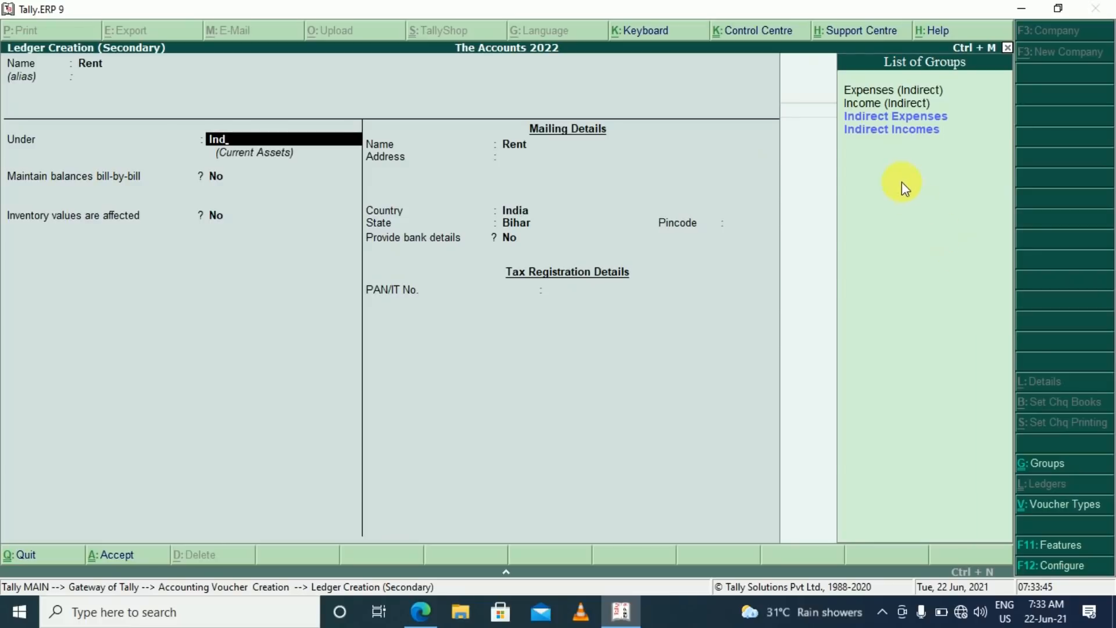
{"action": "left_click", "coordinate": [900, 119]}
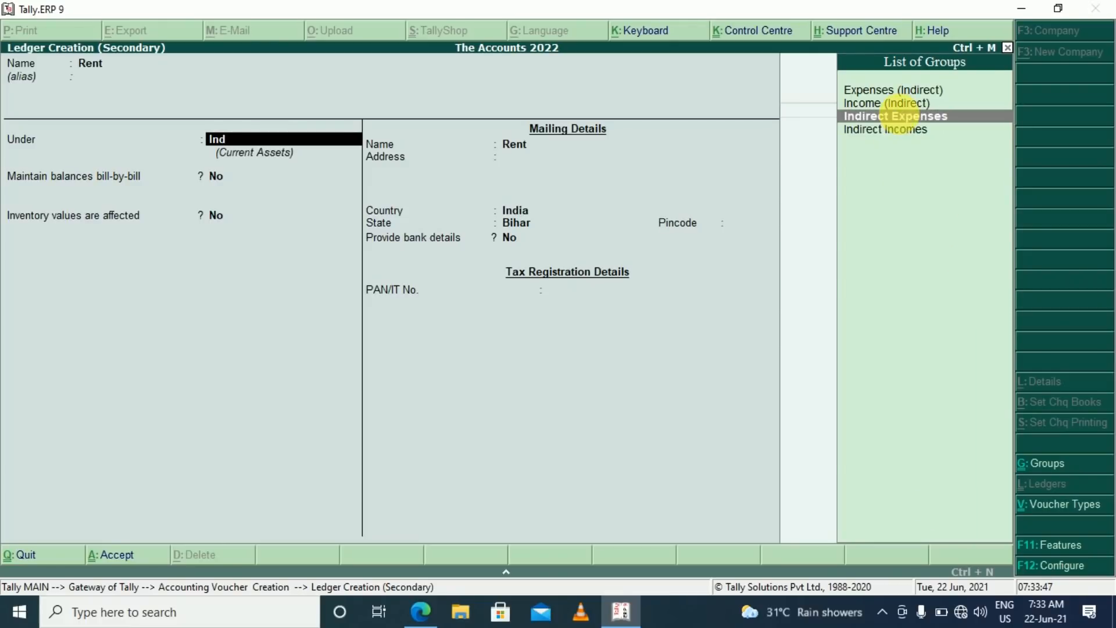
{"action": "left_click", "coordinate": [900, 119]}
{"action": "key", "text": "ctrl+a"}
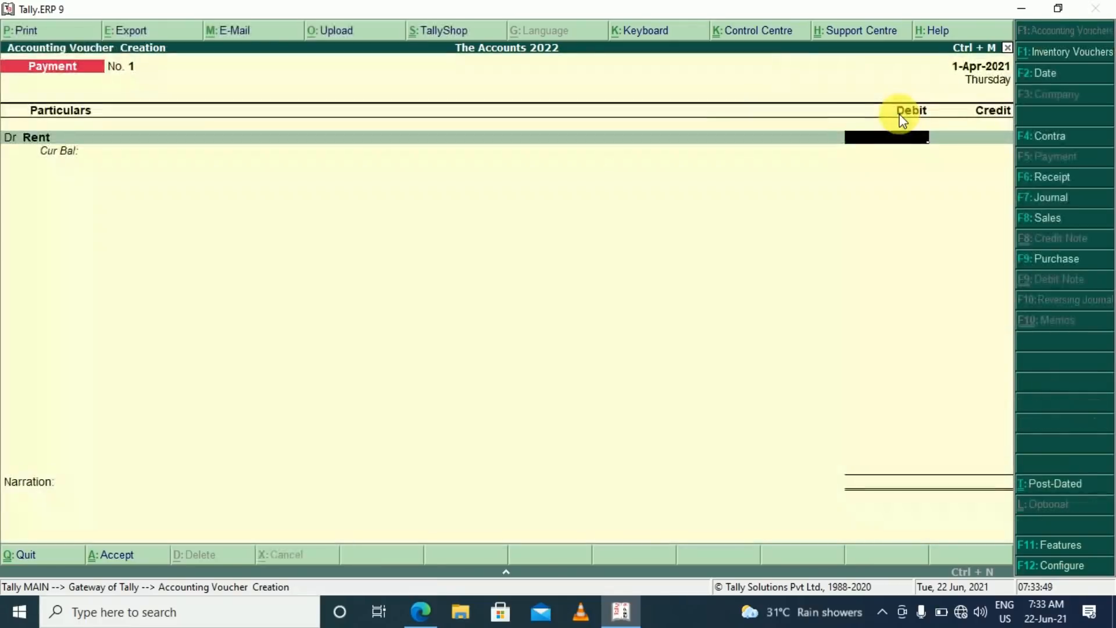
Step: Recheck the rent amount in the PDF notes and enter 1200 as the Rent debit in the payment voucher
{"action": "key", "text": "alt+Tab"}
{"action": "key", "text": "alt+Tab"}
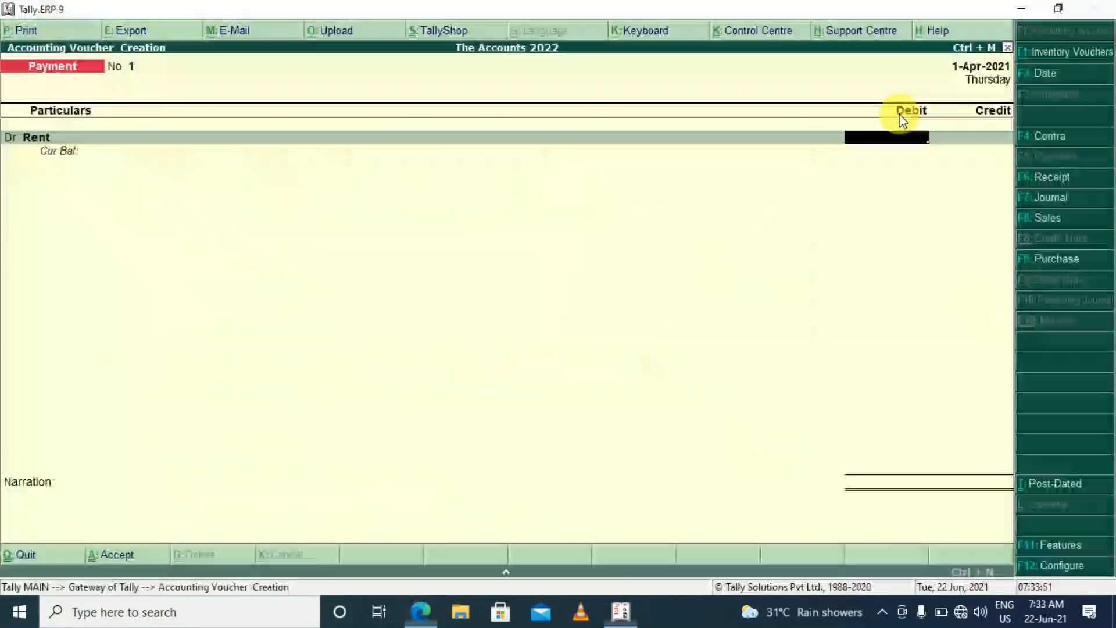
{"action": "type", "text": "1200"}
{"action": "key", "text": "Return"}
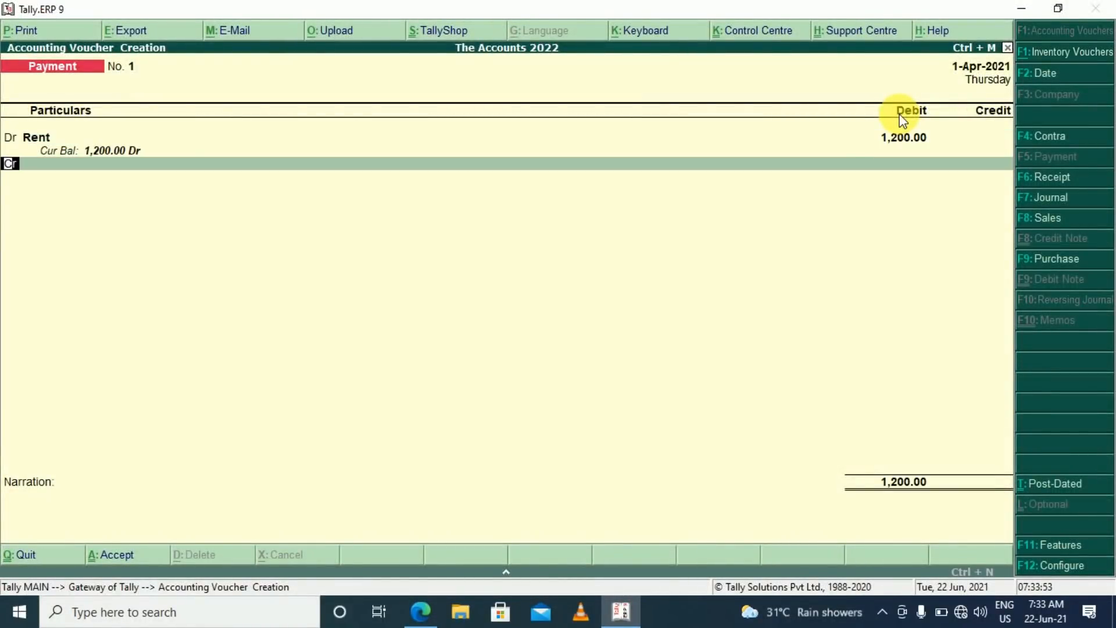
Step: Credit the Cash ledger with 1,200 in the payment voucher and save it without a narration
{"action": "key", "text": "Return"}
{"action": "key", "text": "Down"}
{"action": "key", "text": "Down"}
{"action": "key", "text": "Down"}
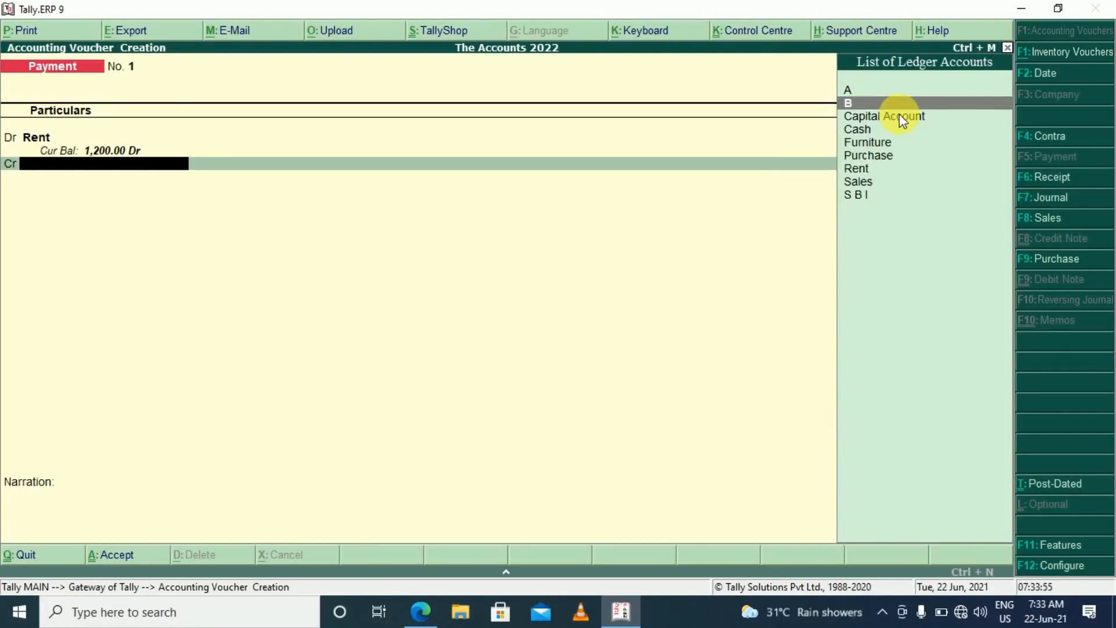
{"action": "key", "text": "Return"}
{"action": "key", "text": "Return"}
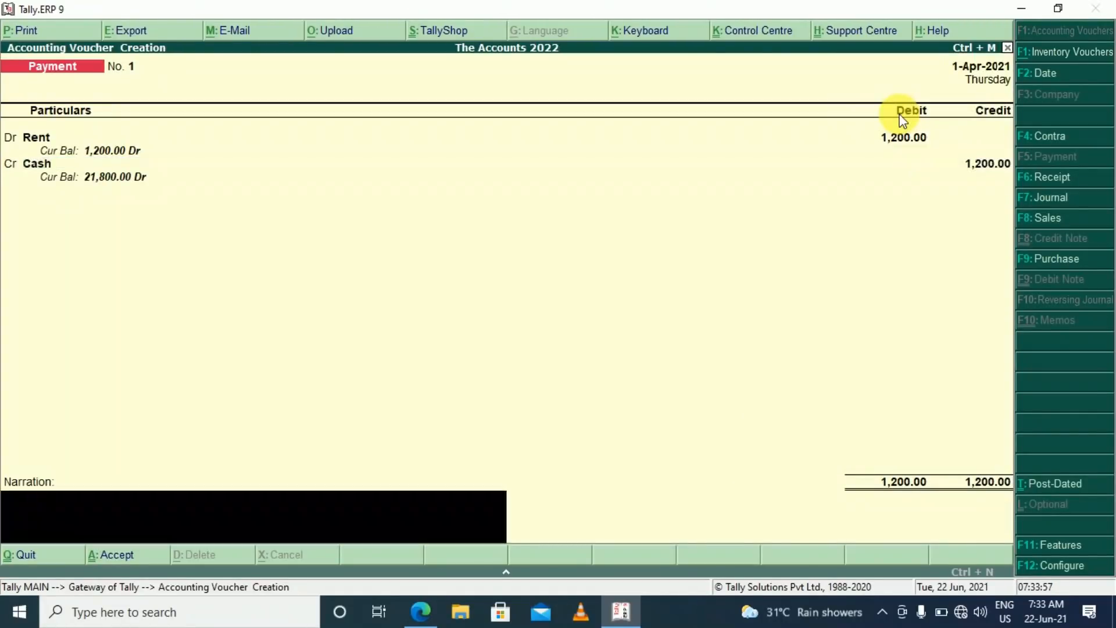
{"action": "key", "text": "Return"}
{"action": "key", "text": "Return"}
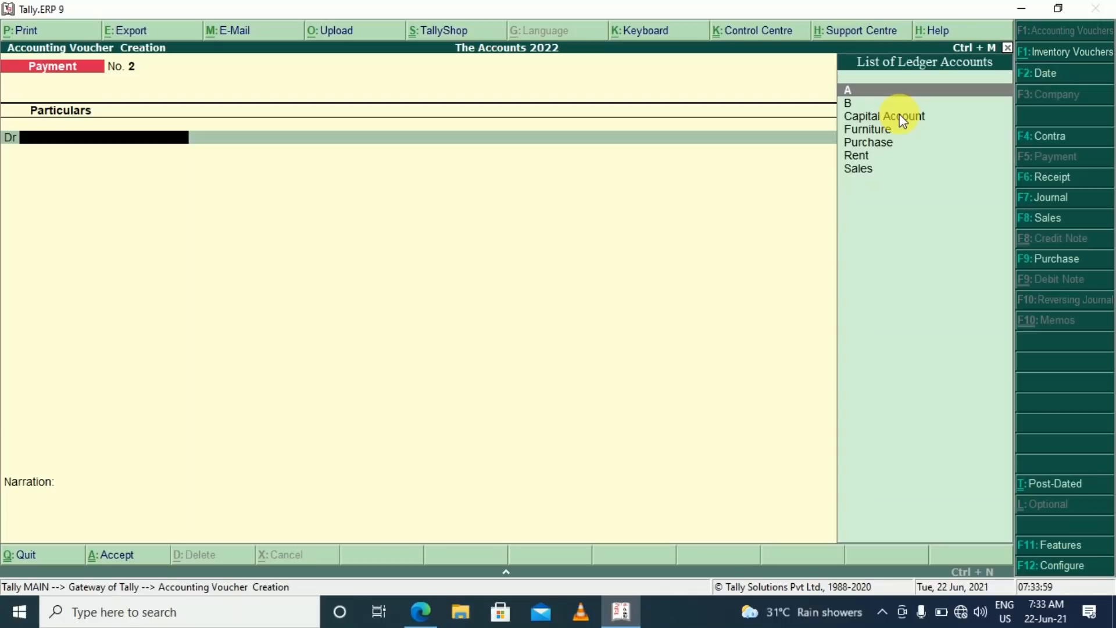
Step: Review transaction 10, interest received in cash, in the PDF notes, then switch back to Tally and open a new receipt voucher
{"action": "key", "text": "alt+Tab"}
{"action": "scroll", "coordinate": [901, 119], "scroll_direction": "down", "scroll_amount": 1}
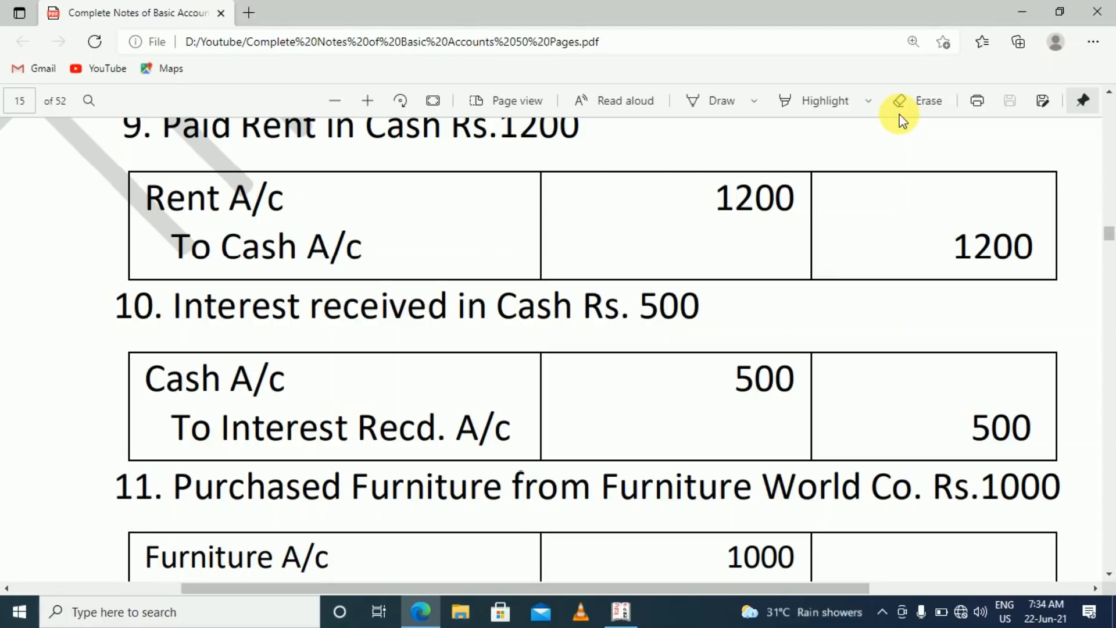
{"action": "scroll", "coordinate": [901, 119], "scroll_direction": "down", "scroll_amount": 1}
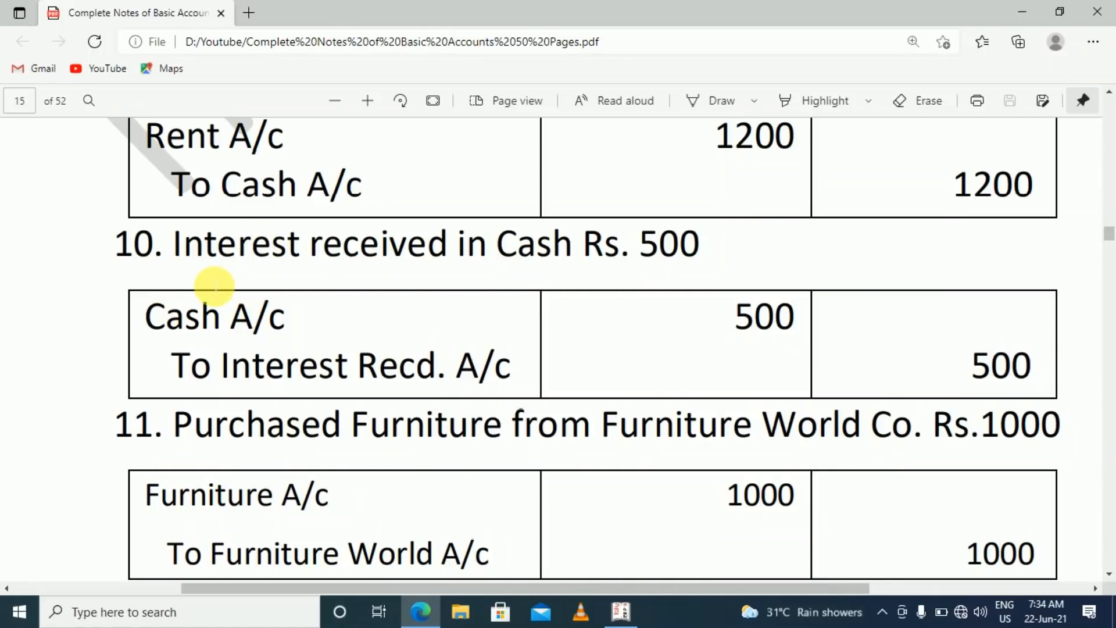
{"action": "key", "text": "alt+Tab"}
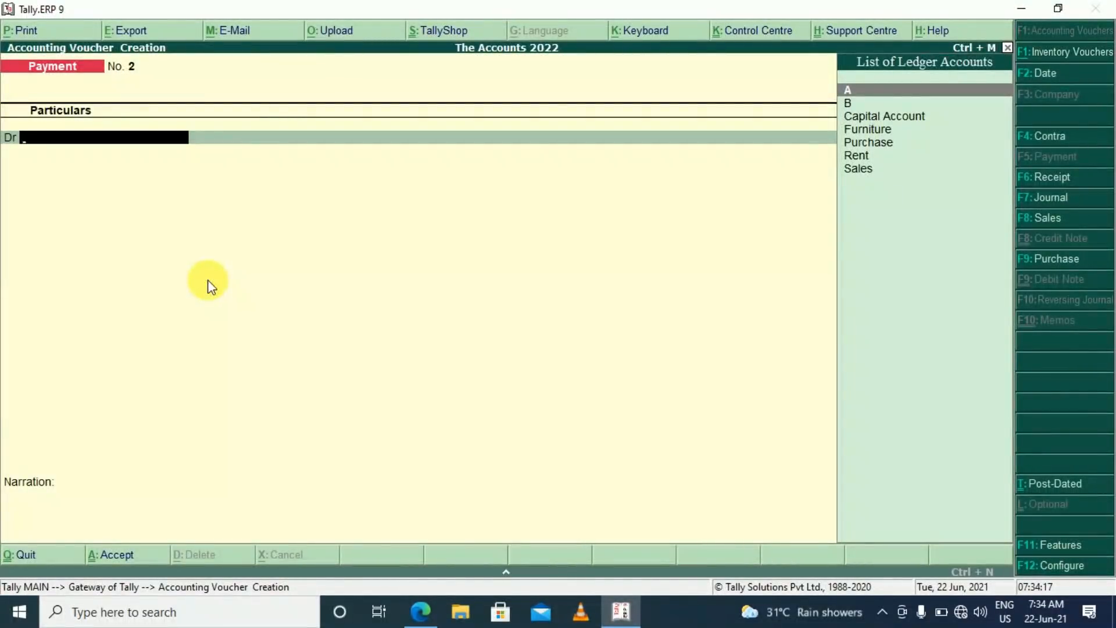
{"action": "key", "text": "F6"}
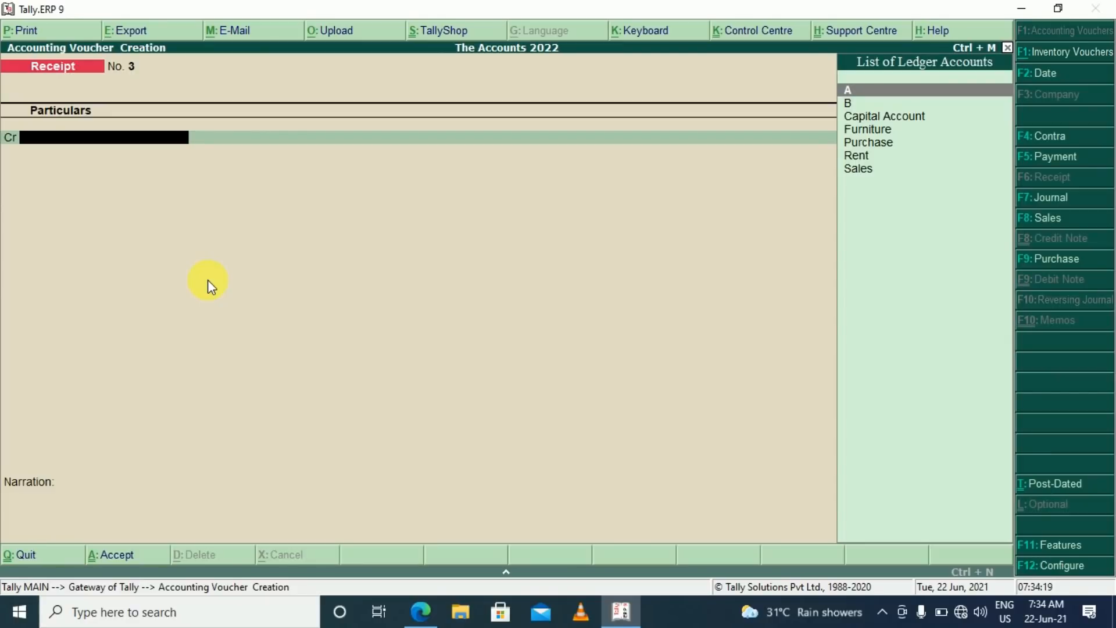
Step: Create a ledger named Int.Reecd. under Indirect Incomes for the credit entry of the receipt voucher
{"action": "key", "text": "alt+c"}
{"action": "type", "text": "In"}
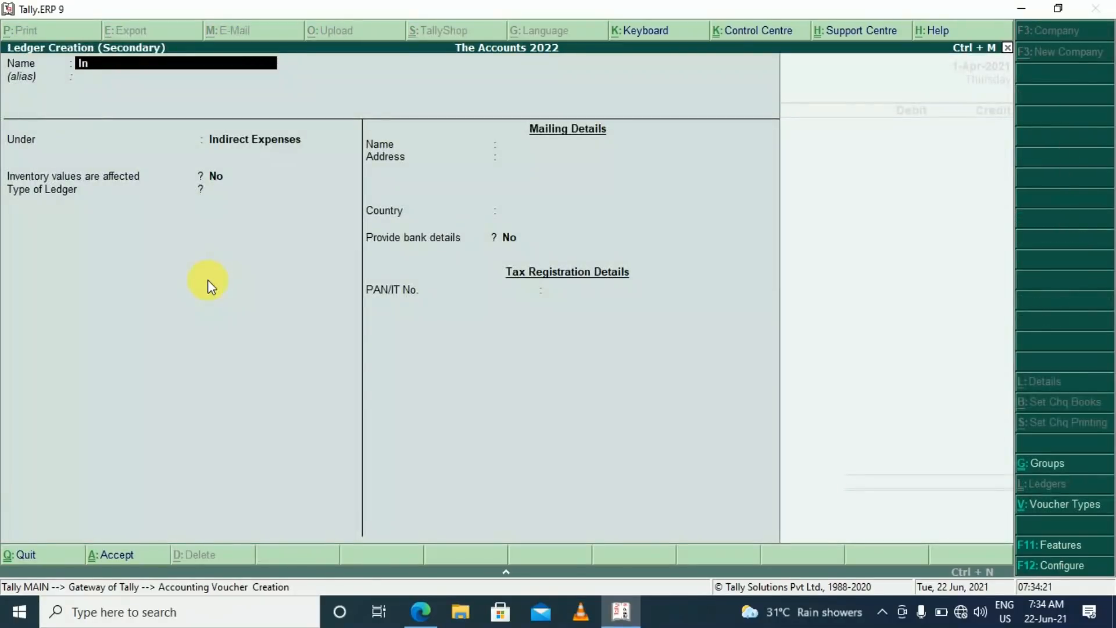
{"action": "type", "text": "t.Reecd."}
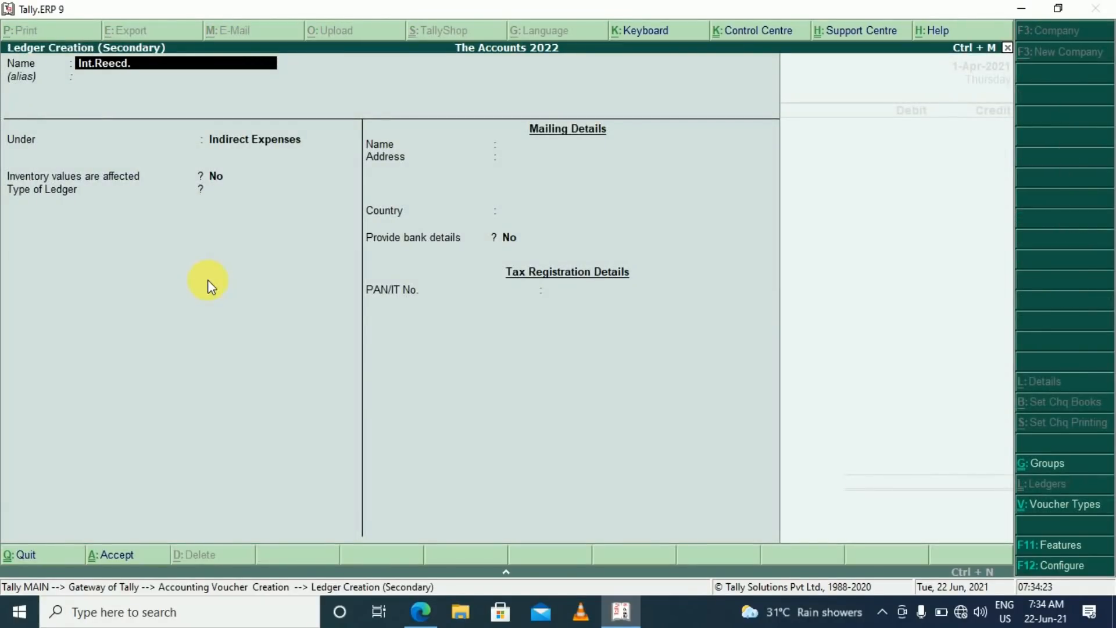
{"action": "key", "text": "Return"}
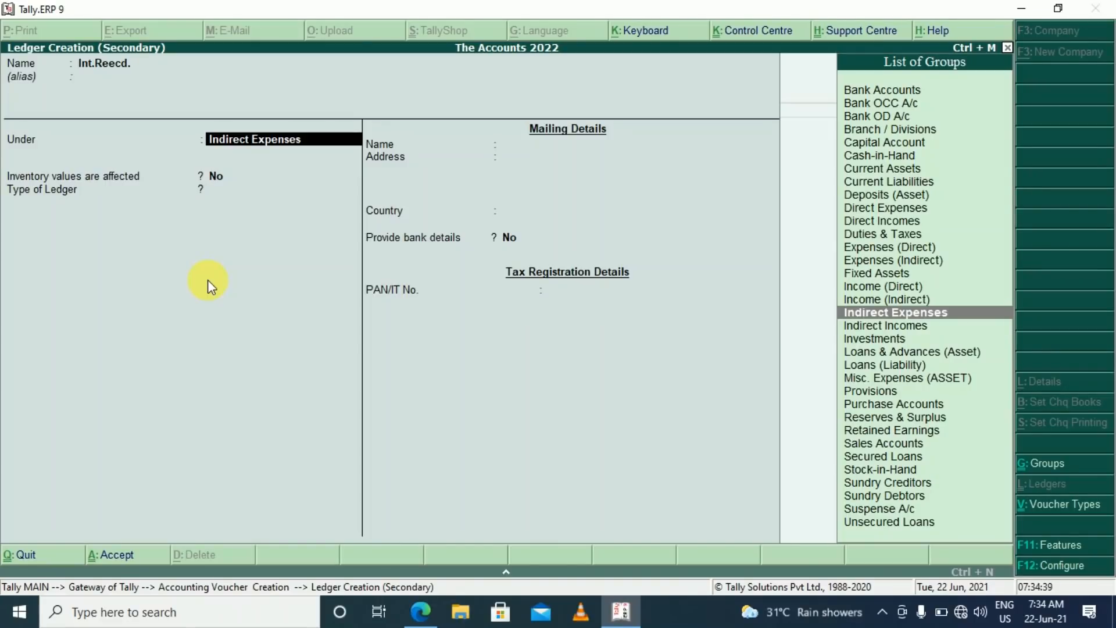
{"action": "type", "text": "Ind"}
{"action": "key", "text": "Down"}
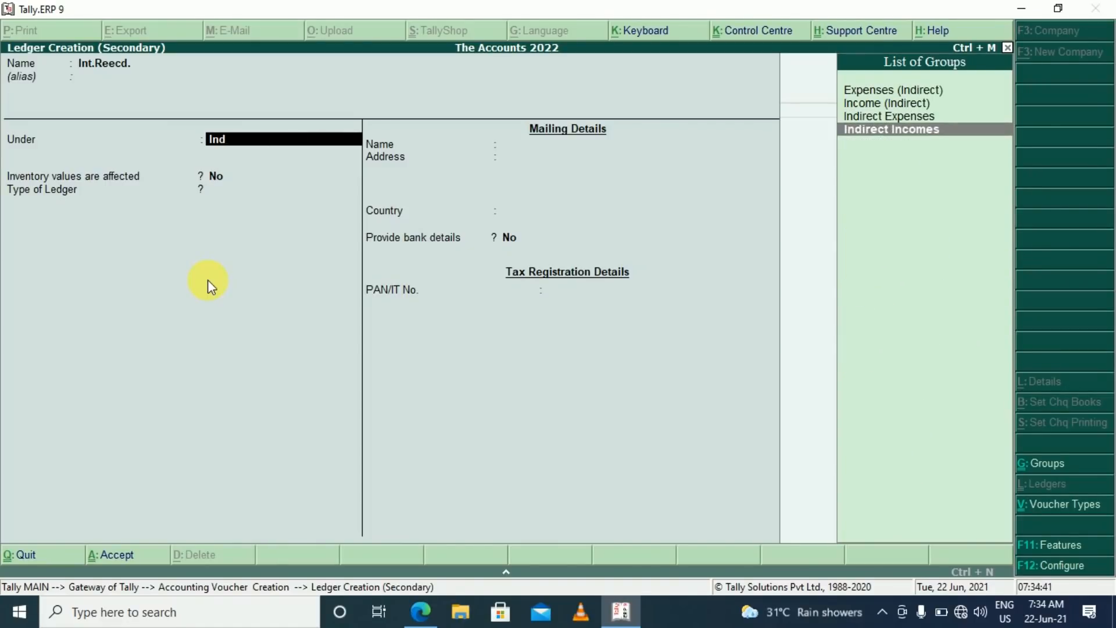
{"action": "key", "text": "Return"}
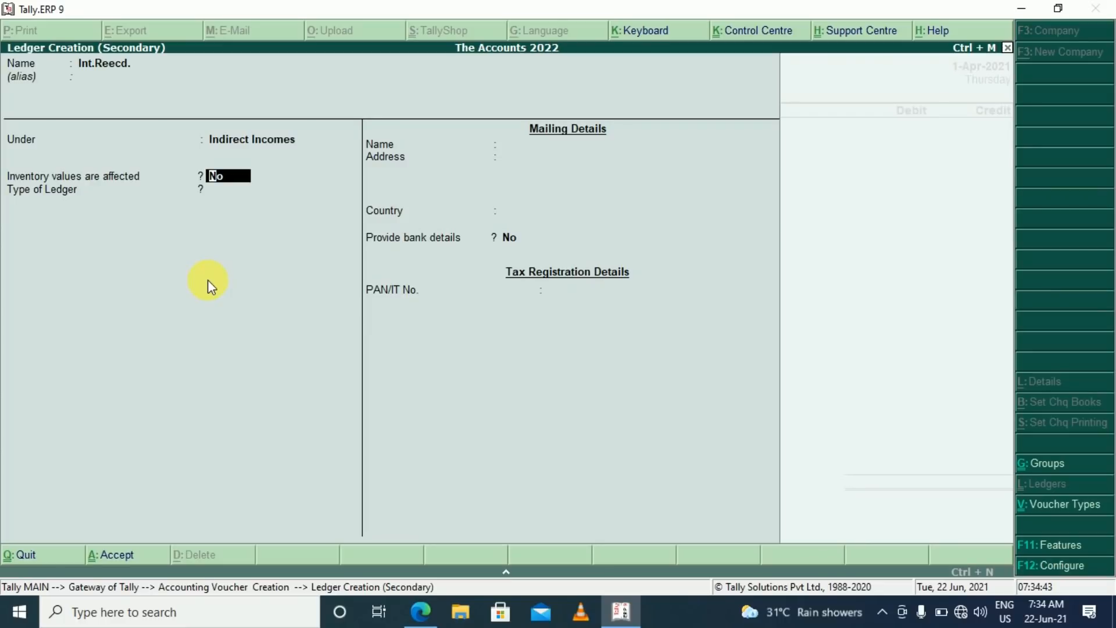
{"action": "key", "text": "ctrl+a"}
Step: Credit Int.Reecd. with 500, debit the Cash ledger with the same amount, and save the receipt voucher without a narration
{"action": "type", "text": "500"}
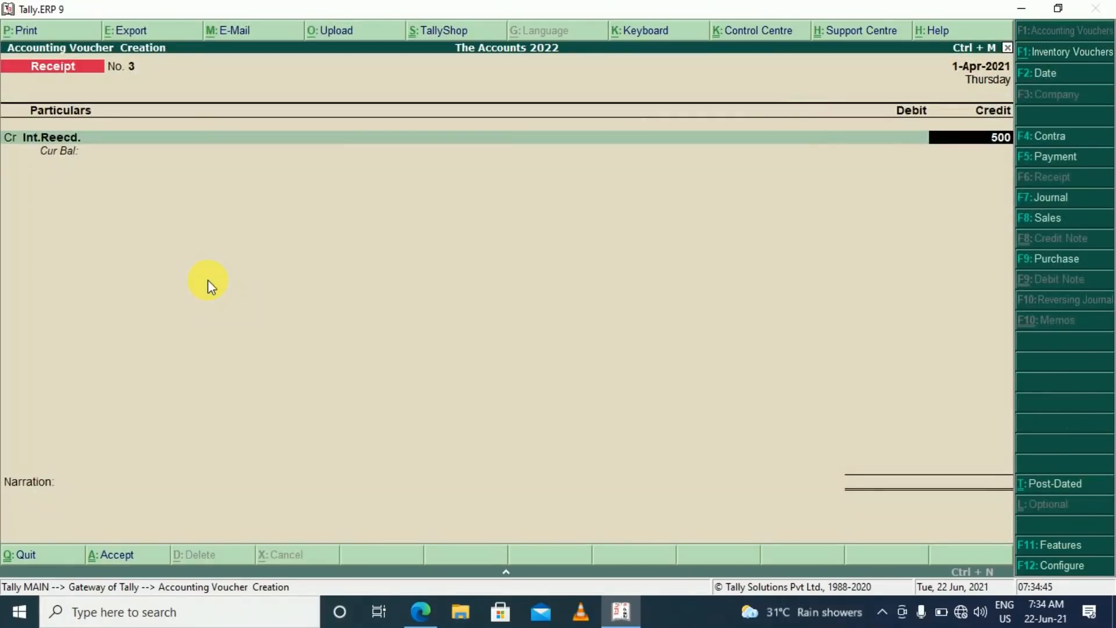
{"action": "key", "text": "Return"}
{"action": "type", "text": "Cash"}
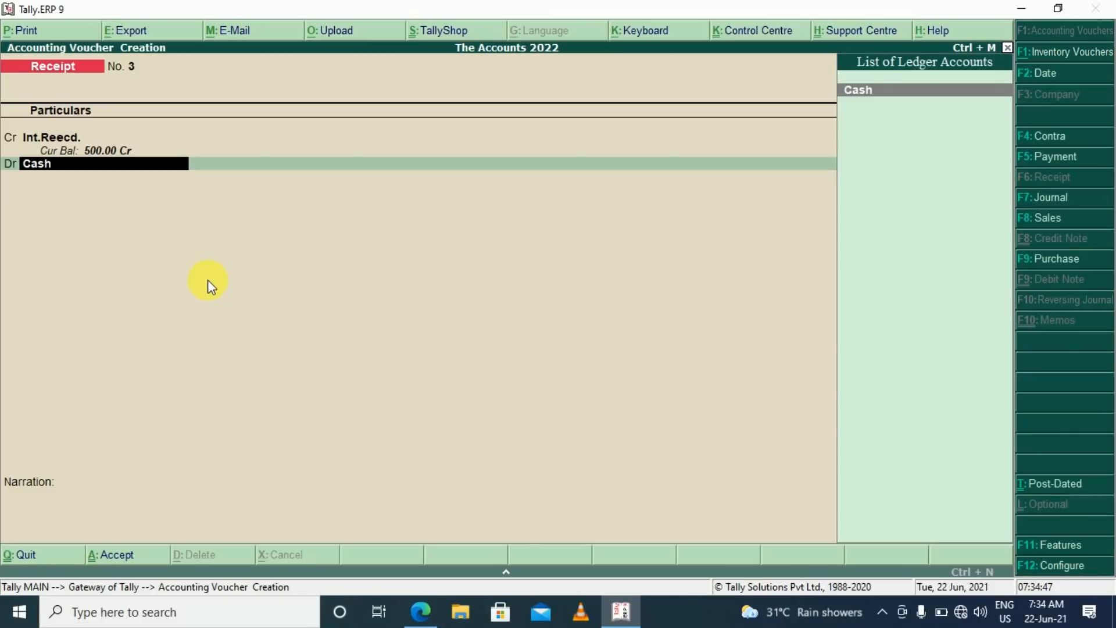
{"action": "key", "text": "Return"}
{"action": "key", "text": "Return"}
{"action": "key", "text": "Return"}
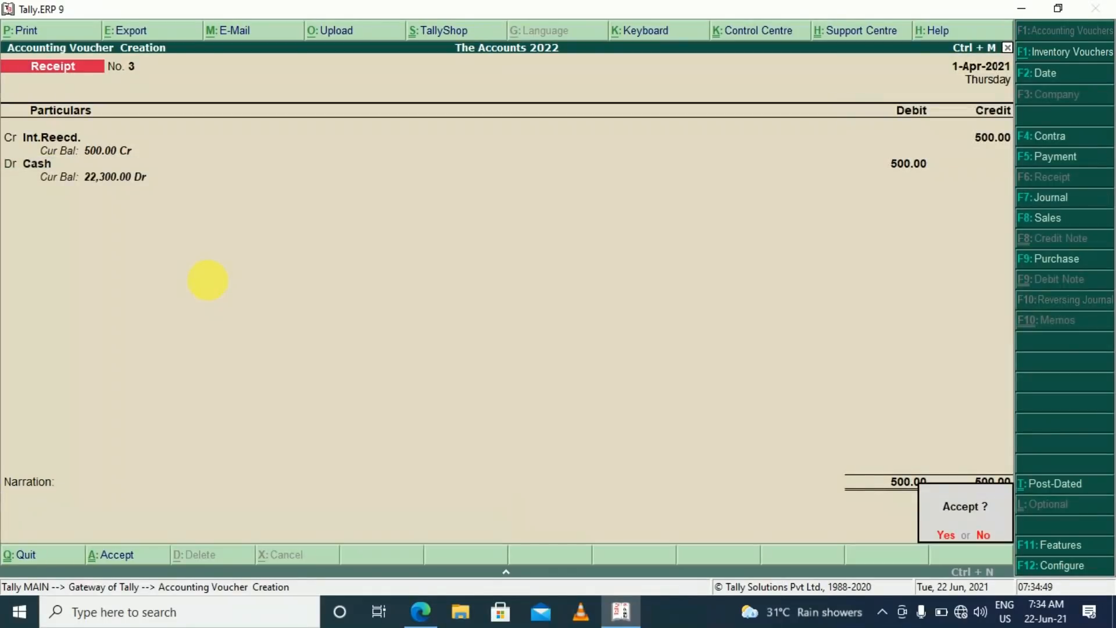
{"action": "key", "text": "Return"}
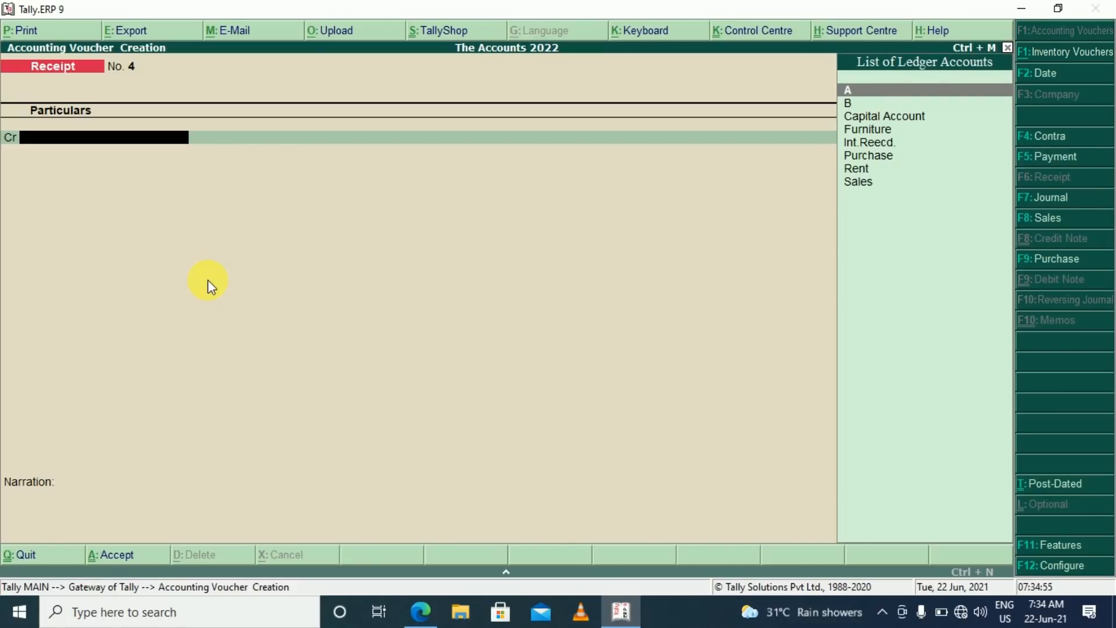
Step: Quit voucher entry and examine the rent, interest received, gross profit and net profit lines in the Profit & Loss A/c report
{"action": "key", "text": "Escape"}
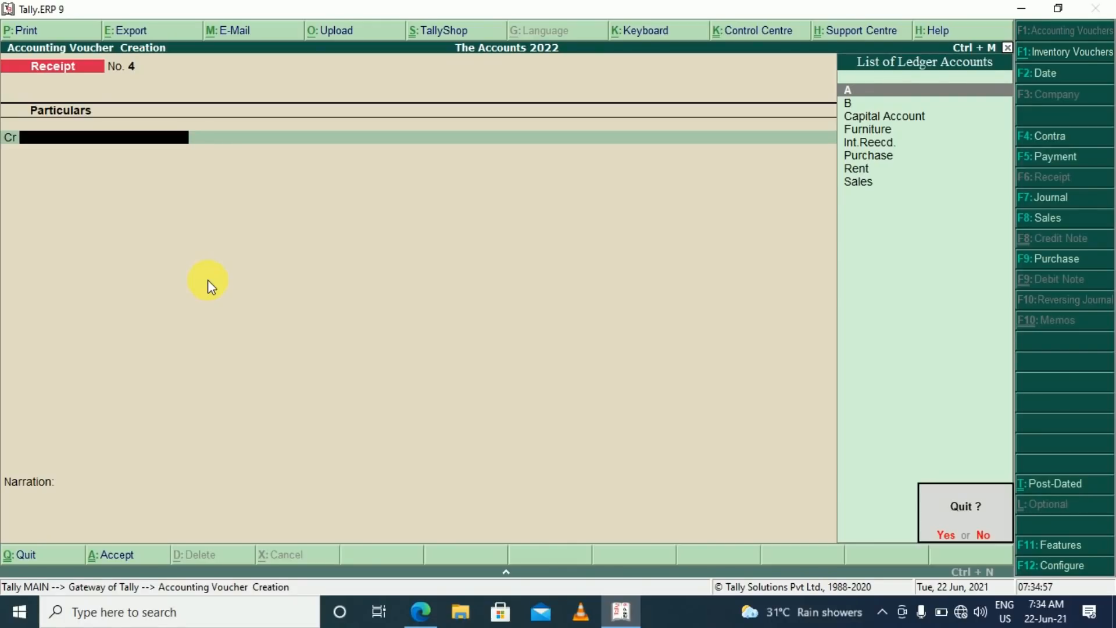
{"action": "key", "text": "Return"}
{"action": "key", "text": "Escape"}
{"action": "key", "text": "Escape"}
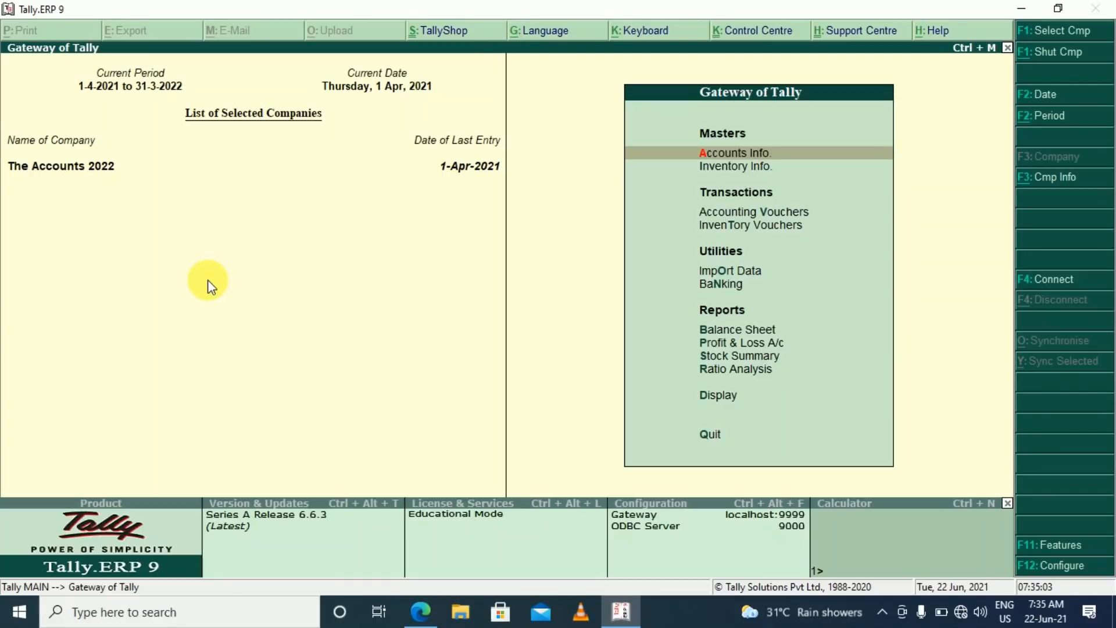
{"action": "key", "text": "p"}
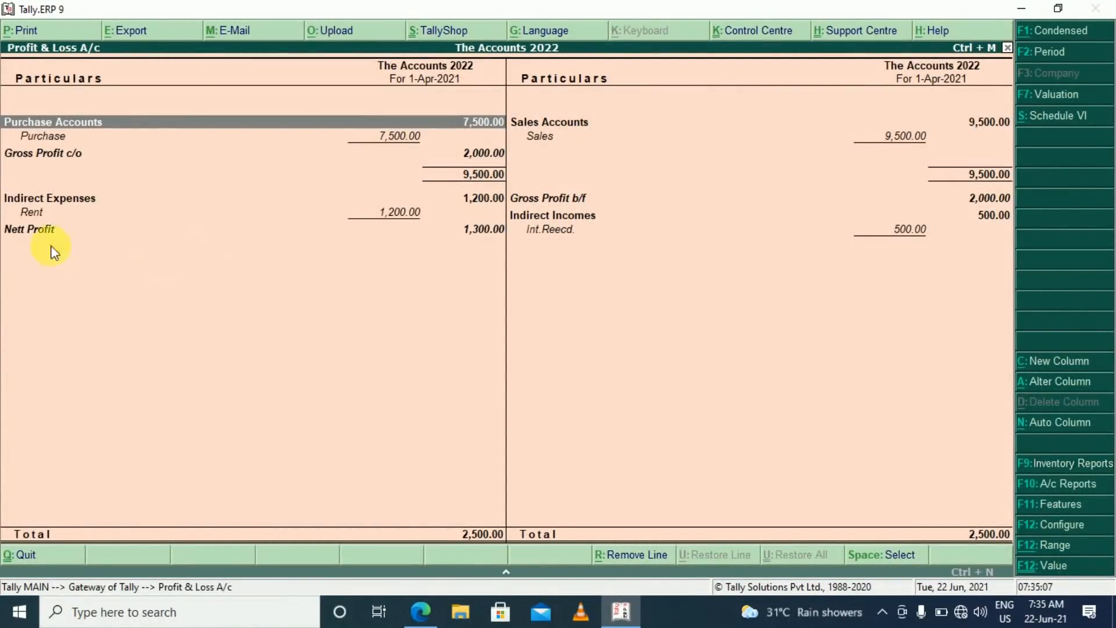
{"action": "left_click", "coordinate": [32, 214]}
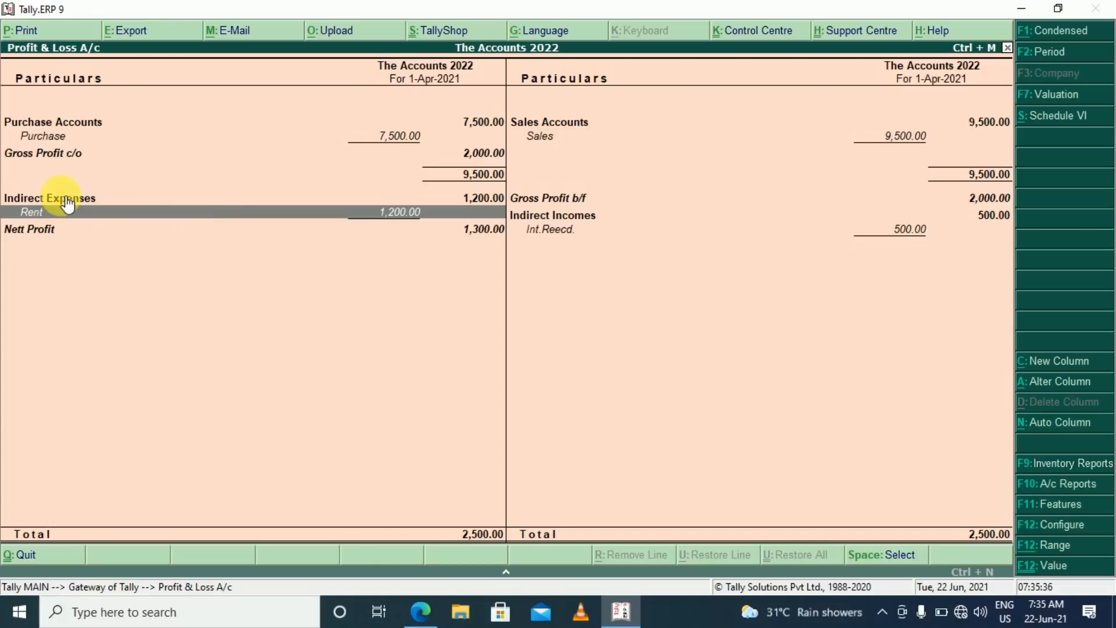
{"action": "left_click", "coordinate": [72, 158]}
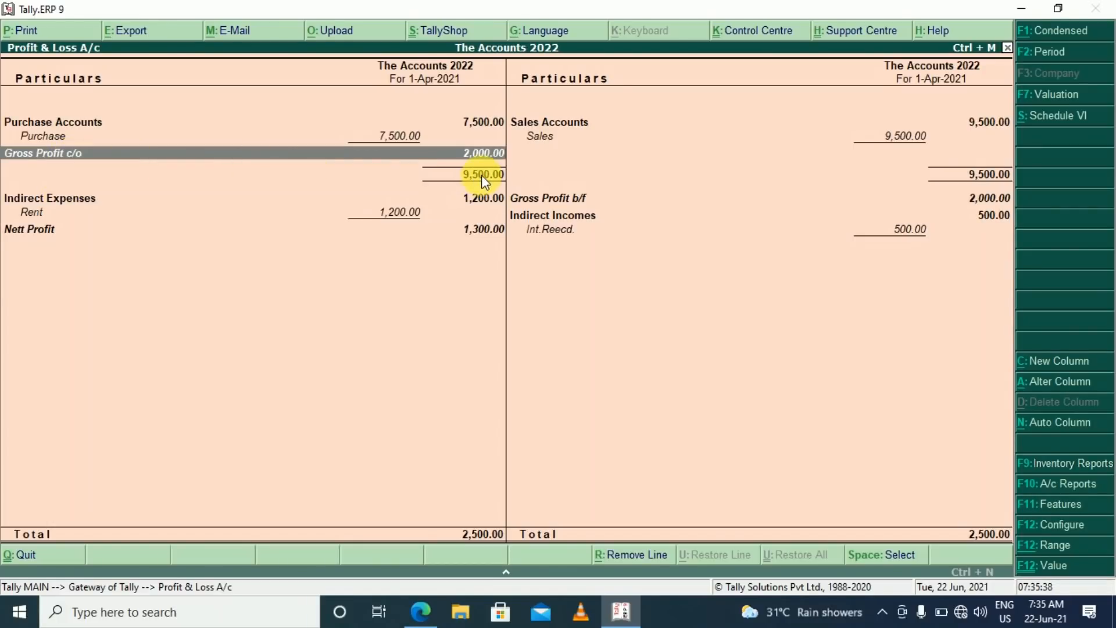
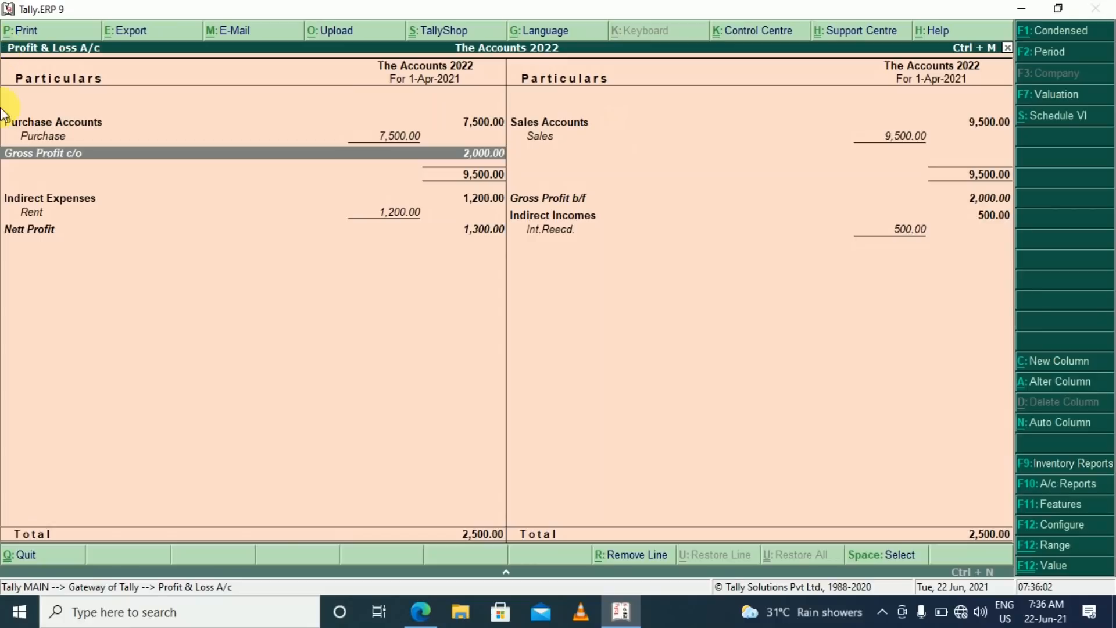
{"action": "left_click", "coordinate": [995, 199]}
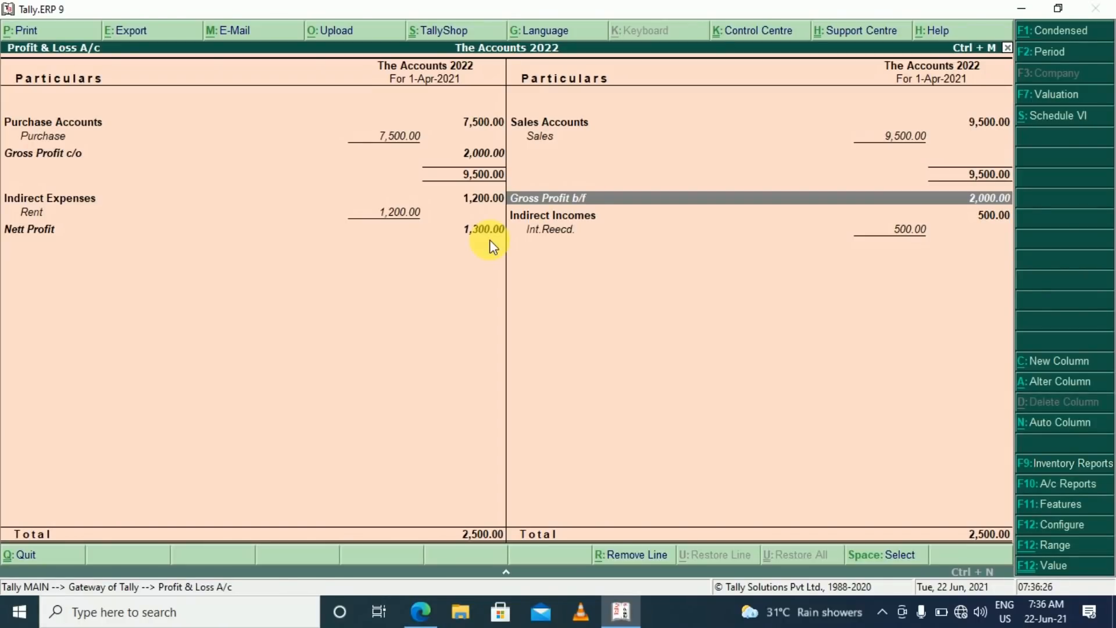
{"action": "key", "text": "Escape"}
{"action": "key", "text": "Escape"}
{"action": "key", "text": "Escape"}
Step: Switch to the PDF notes and review transaction 11, furniture purchased from Furniture World Co
{"action": "key", "text": "alt+Tab"}
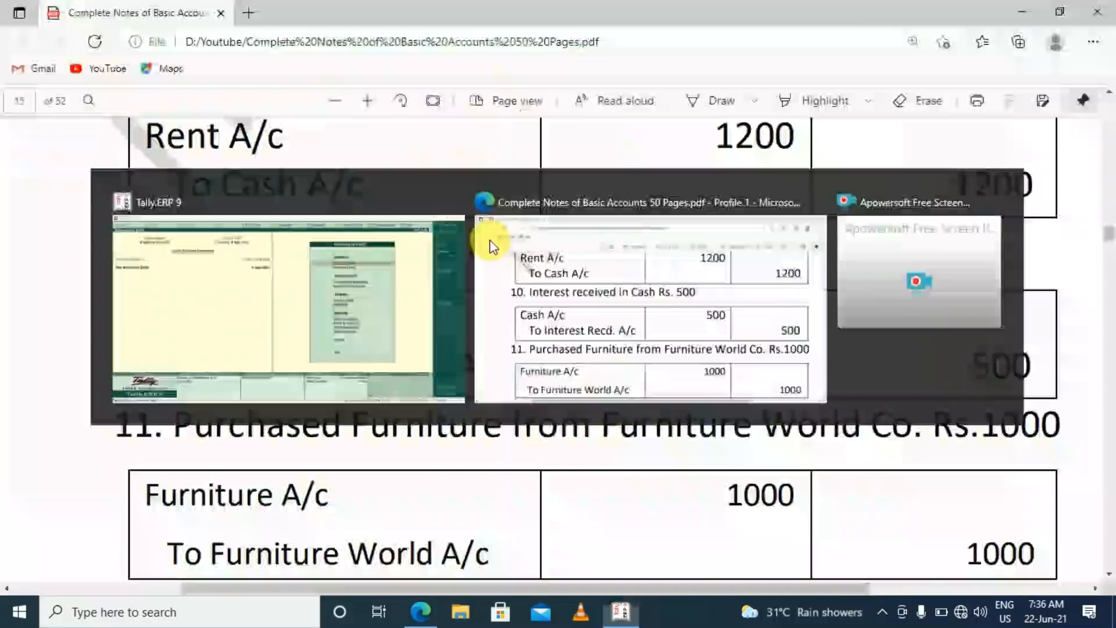
{"action": "left_click", "coordinate": [490, 246]}
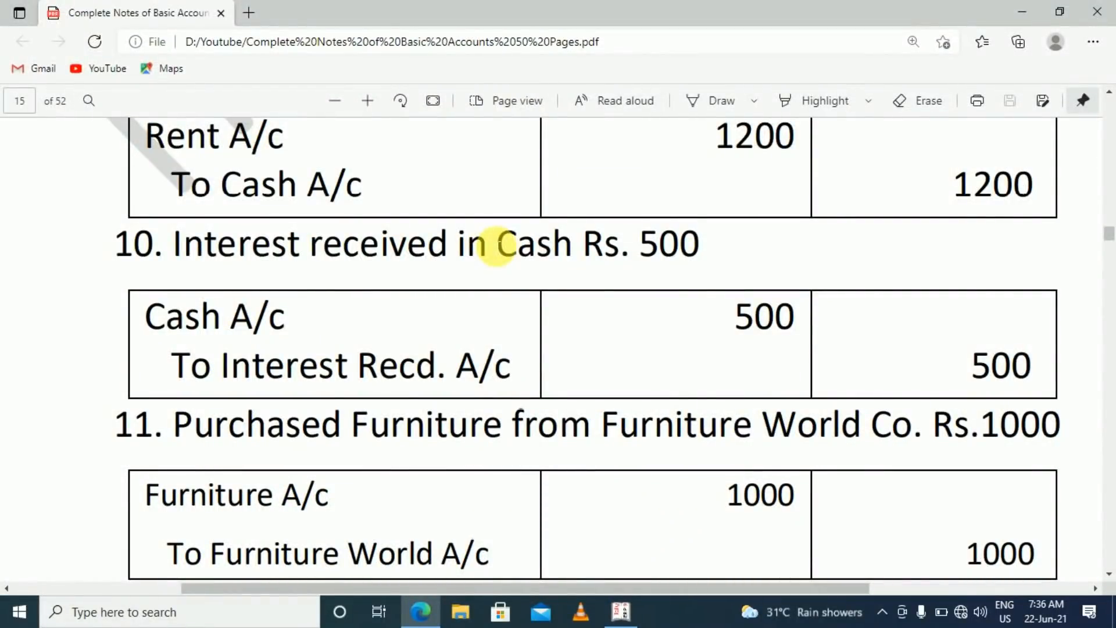
{"action": "scroll", "coordinate": [496, 245], "scroll_direction": "down", "scroll_amount": 3}
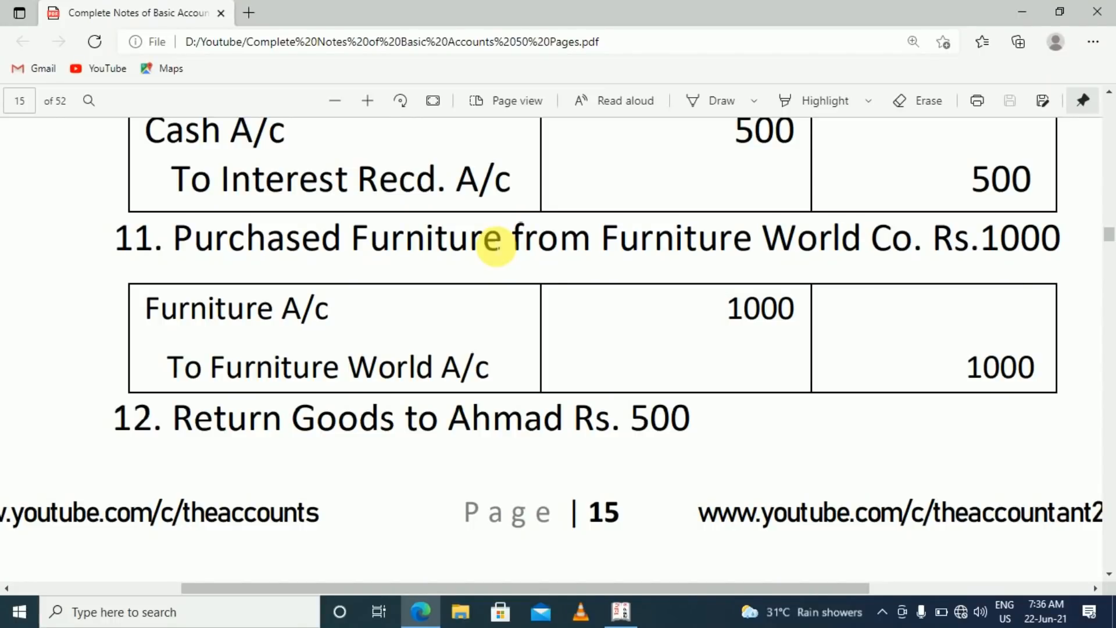
Step: Switch back to Tally, open a new journal voucher and debit the Furniture ledger with 1000
{"action": "key", "text": "alt+Tab"}
{"action": "key", "text": "v"}
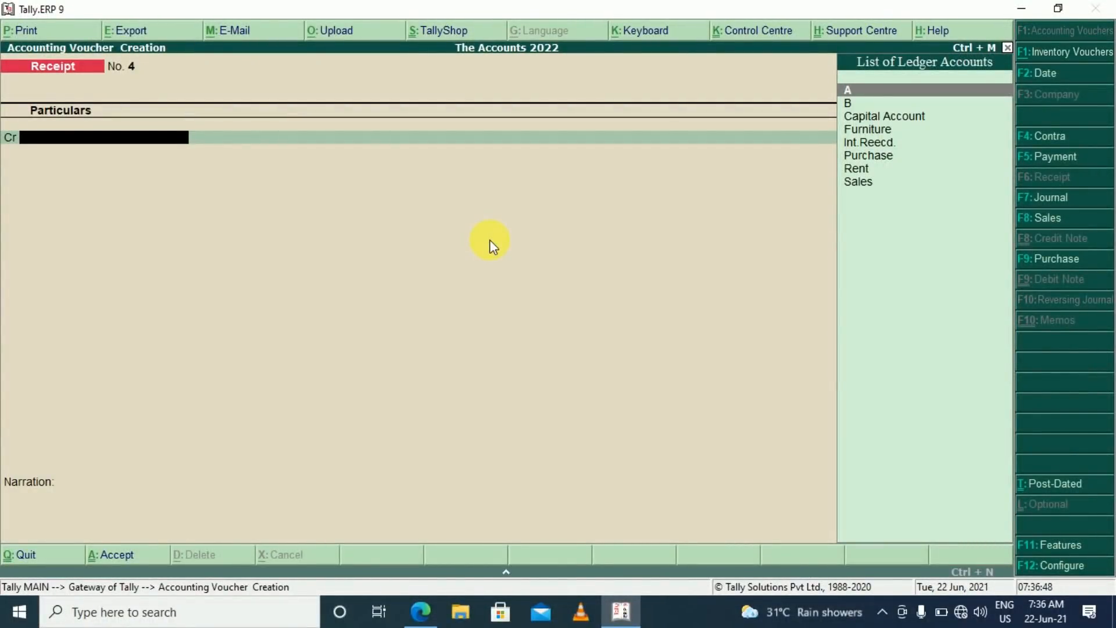
{"action": "key", "text": "F7"}
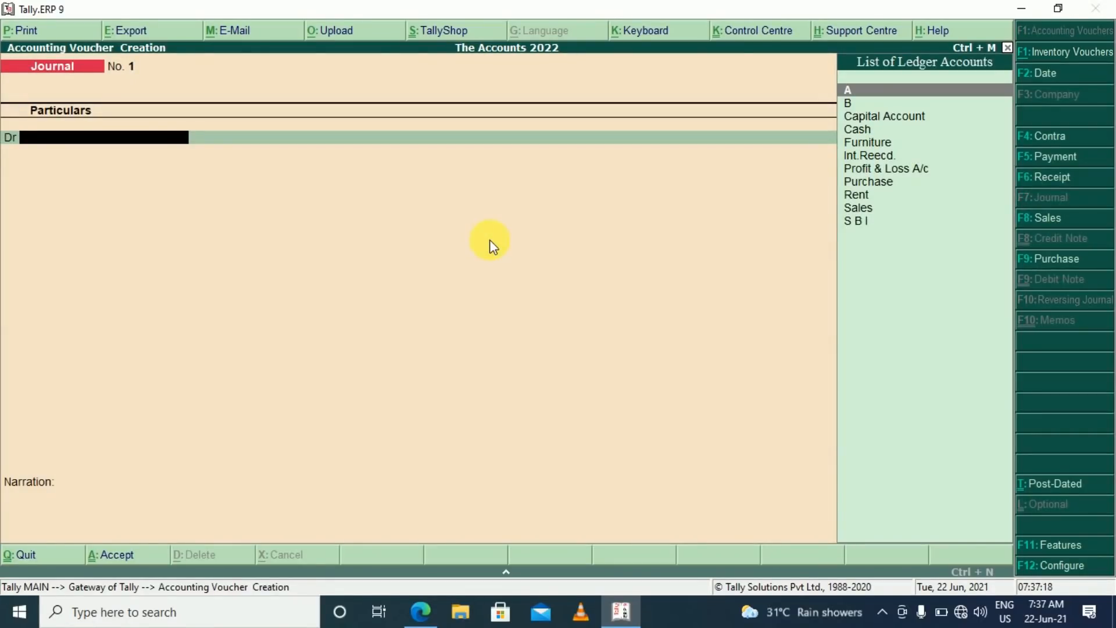
{"action": "type", "text": "Fu"}
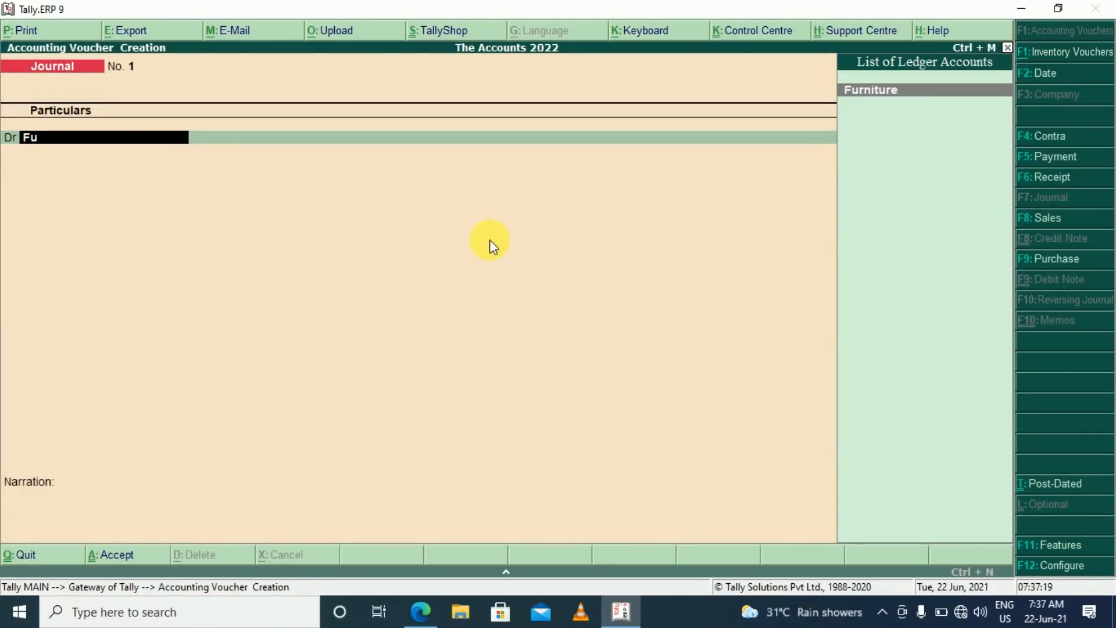
{"action": "key", "text": "Return"}
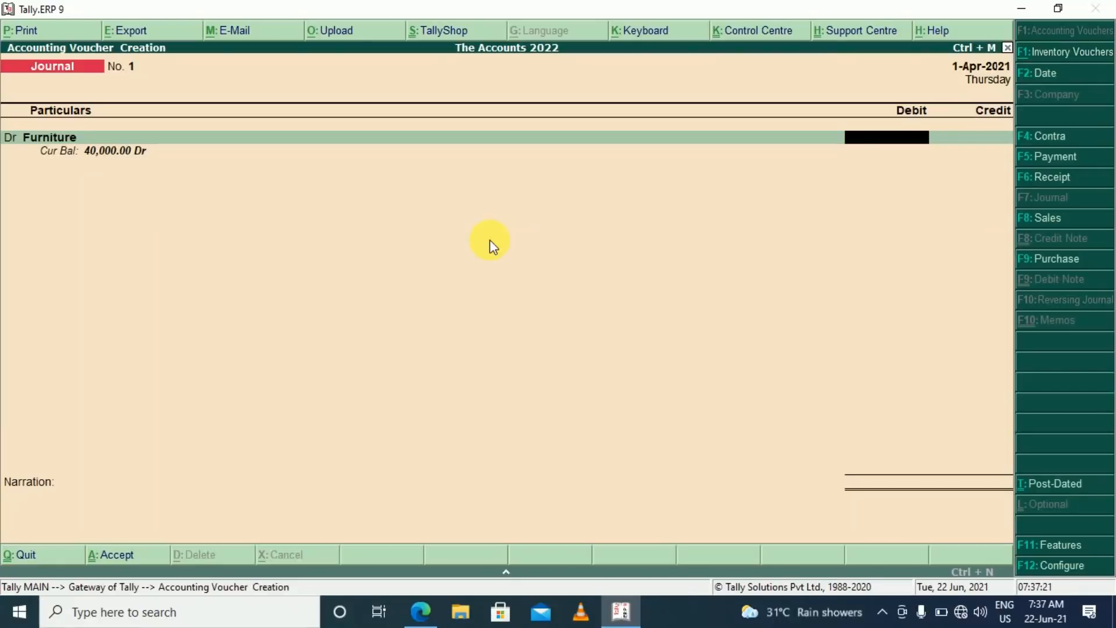
{"action": "key", "text": "alt+Tab"}
{"action": "key", "text": "alt+Tab"}
{"action": "type", "text": "1000"}
{"action": "key", "text": "Return"}
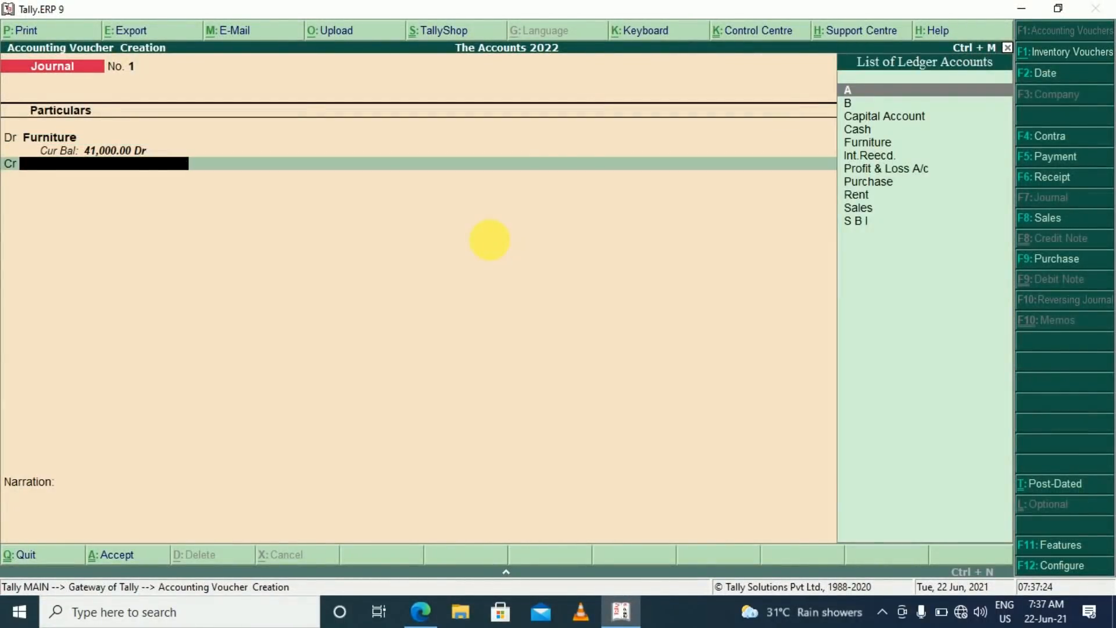
Step: Create a ledger named Furniture World Co. under Sundry Creditors for the journal voucher's credit entry
{"action": "key", "text": "alt+c"}
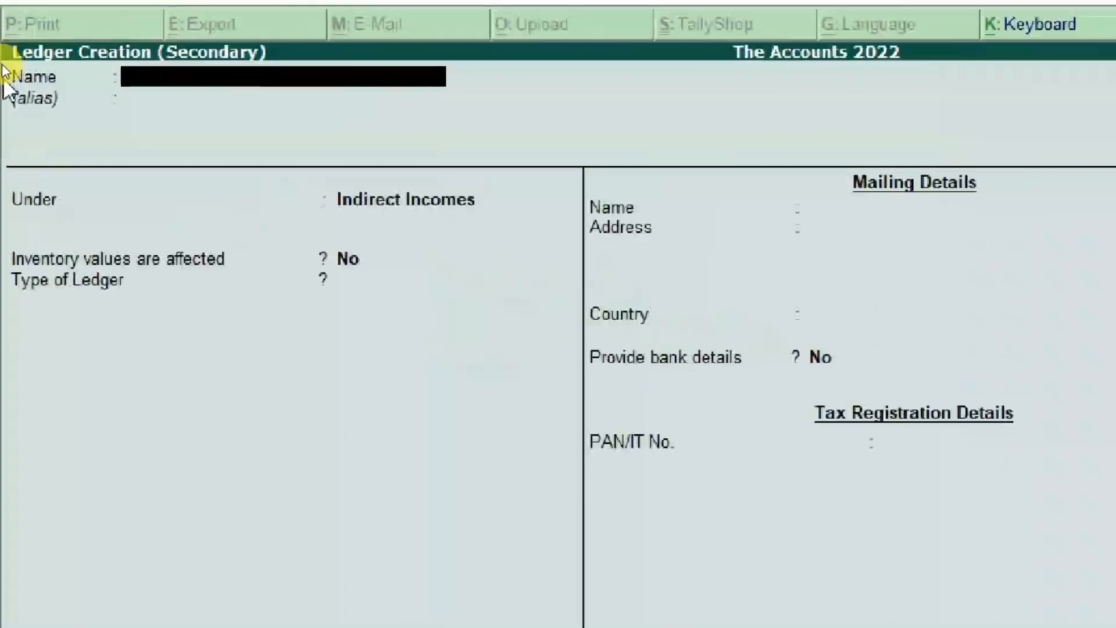
{"action": "type", "text": "Furniture World Co."}
{"action": "key", "text": "Return"}
{"action": "key", "text": "Return"}
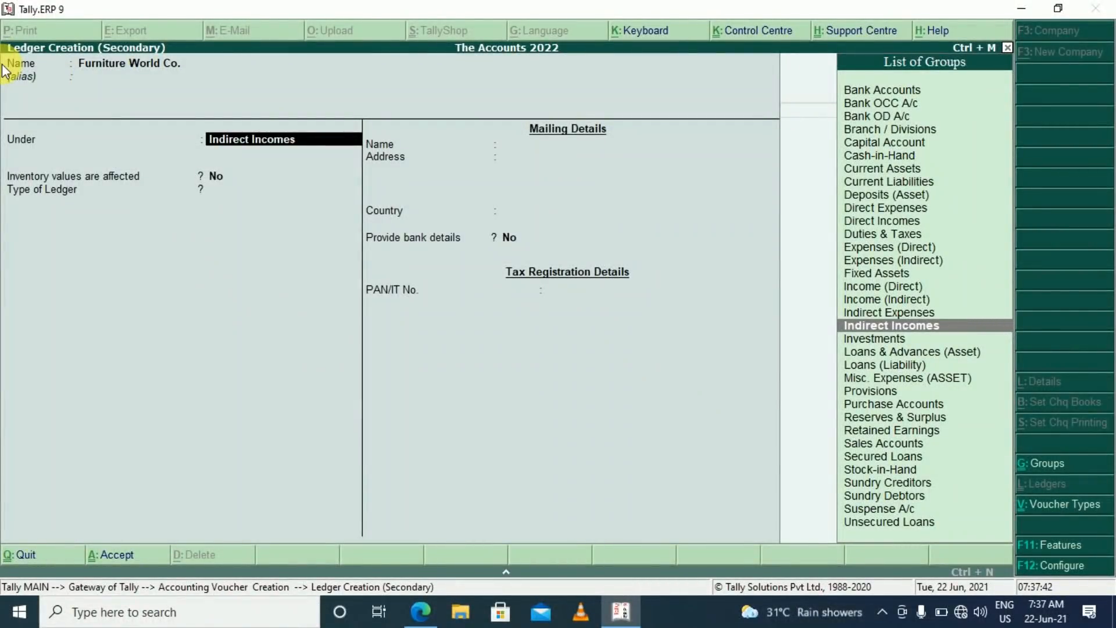
{"action": "type", "text": "Sun"}
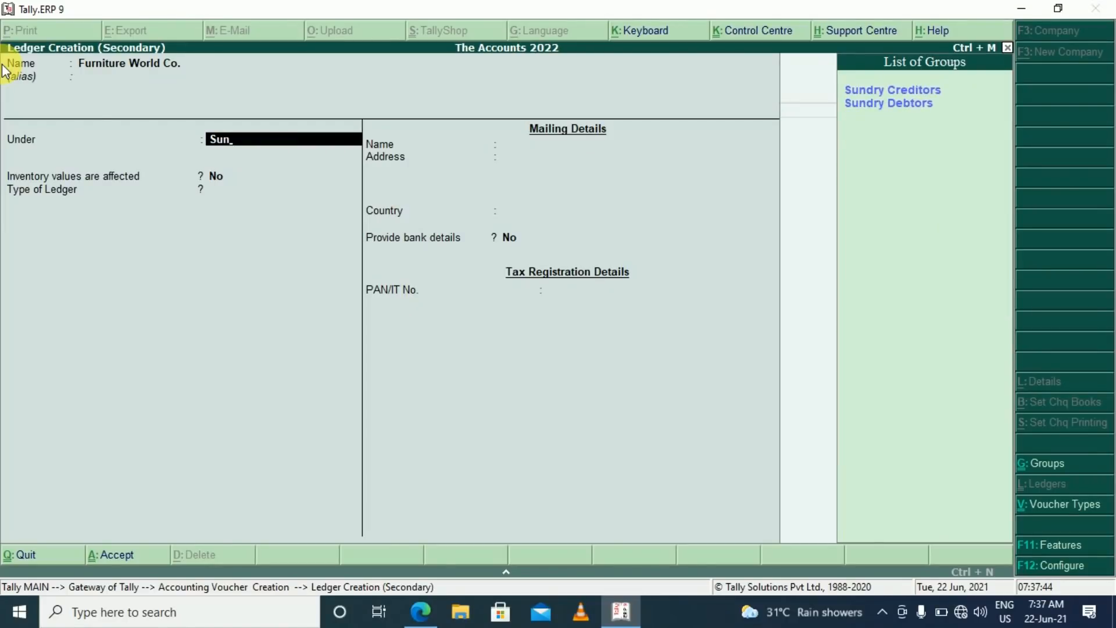
{"action": "key", "text": "Return"}
{"action": "left_click", "coordinate": [14, 76]}
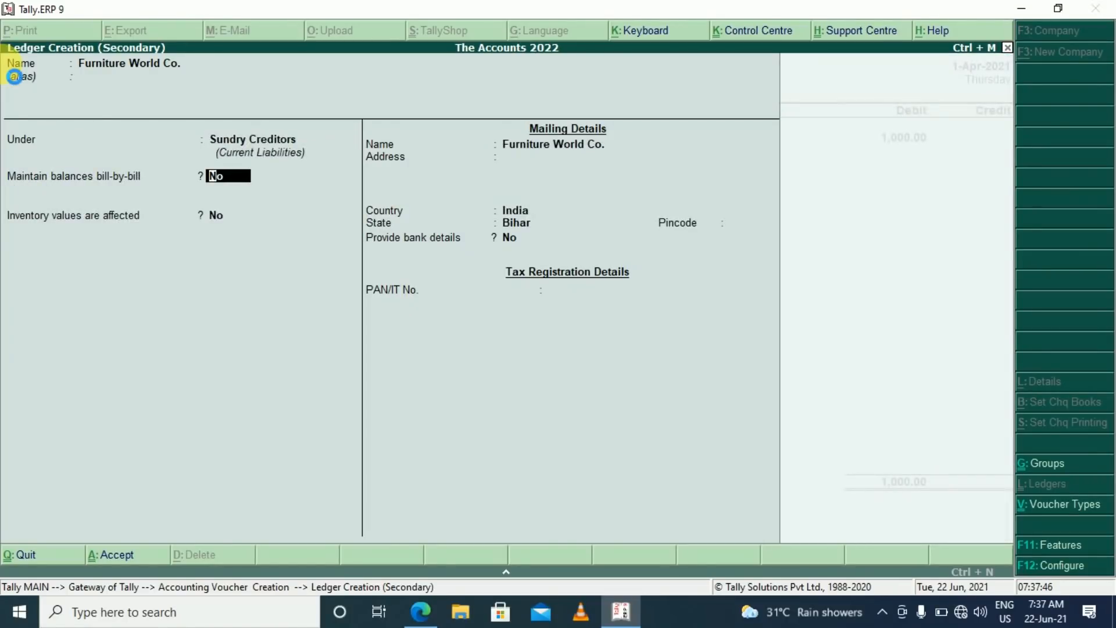
{"action": "key", "text": "ctrl+a"}
Step: Credit Furniture World Co. with 1,000 and save the journal voucher without a narration
{"action": "key", "text": "Return"}
{"action": "key", "text": "Return"}
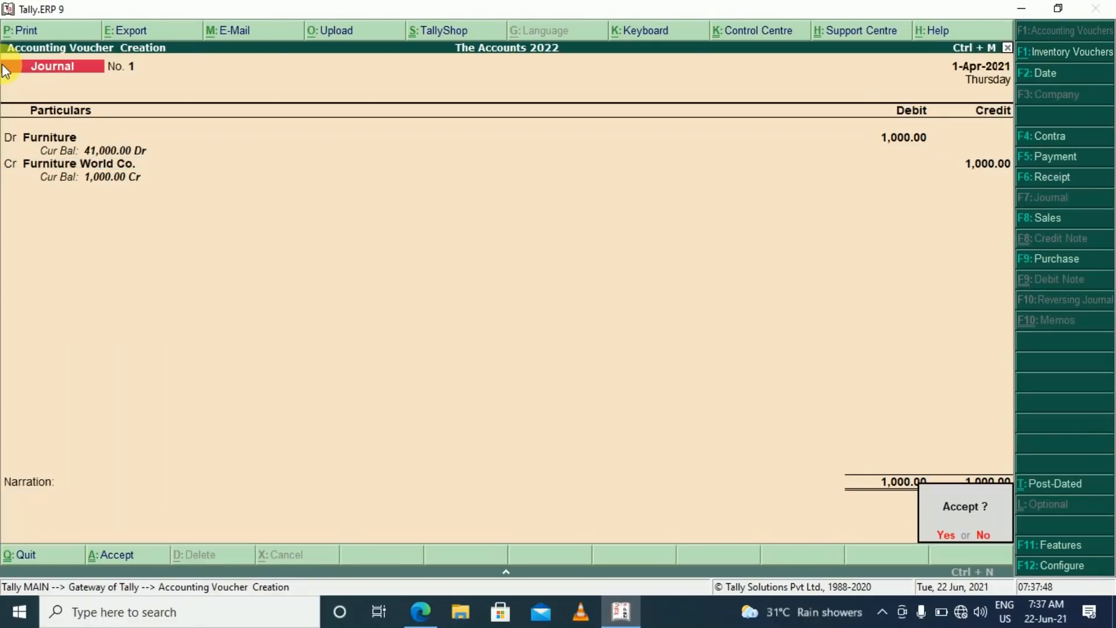
{"action": "key", "text": "y"}
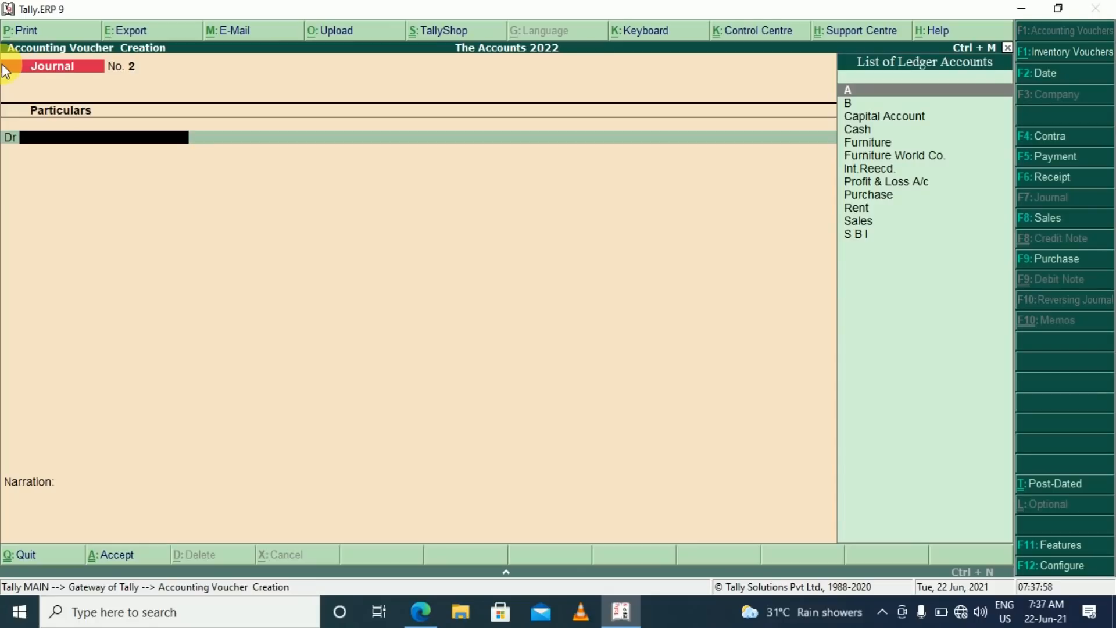
Step: Check transaction 12, goods returned, in the PDF notes, then enable debit and credit notes in Tally and open a Debit Note voucher
{"action": "key", "text": "alt+Tab"}
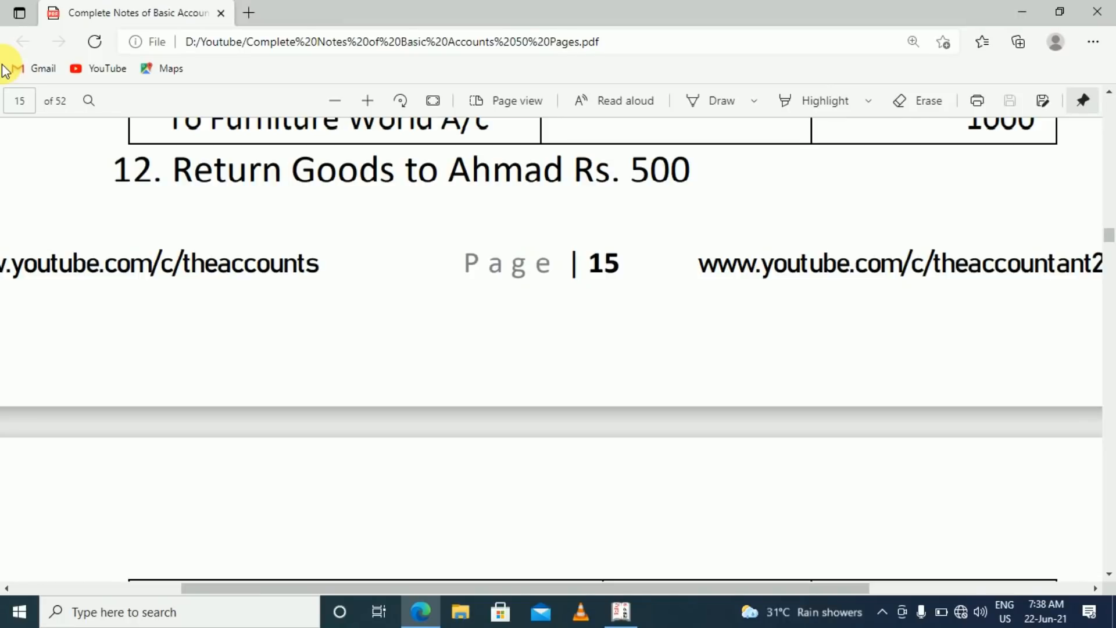
{"action": "key", "text": "alt+Tab"}
{"action": "key", "text": "Escape"}
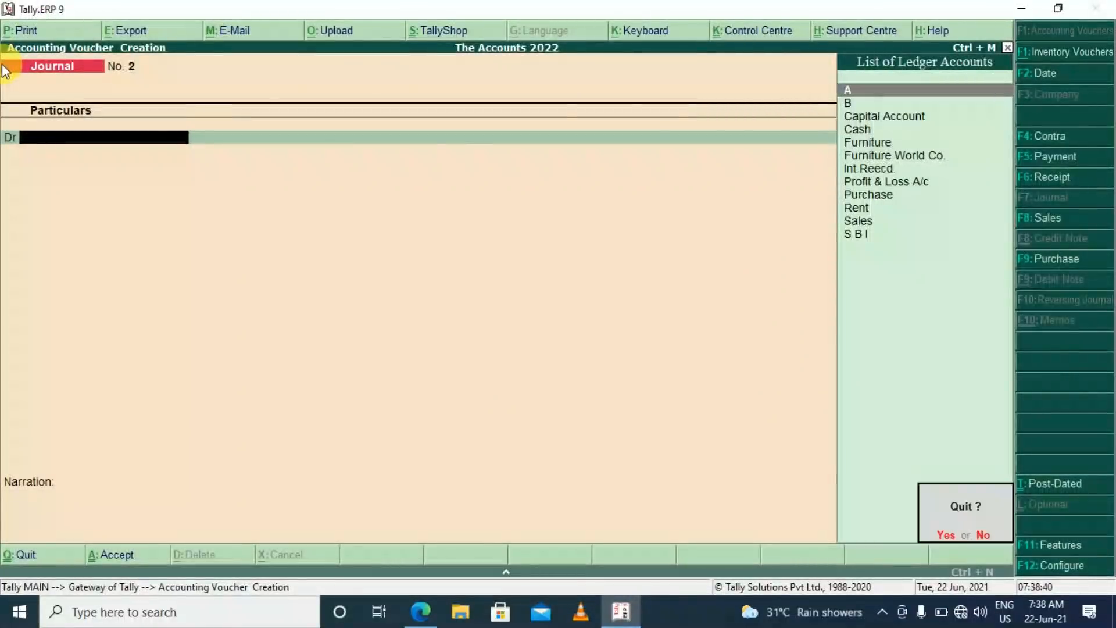
{"action": "key", "text": "Escape"}
{"action": "key", "text": "Escape"}
{"action": "key", "text": "n"}
{"action": "key", "text": "v"}
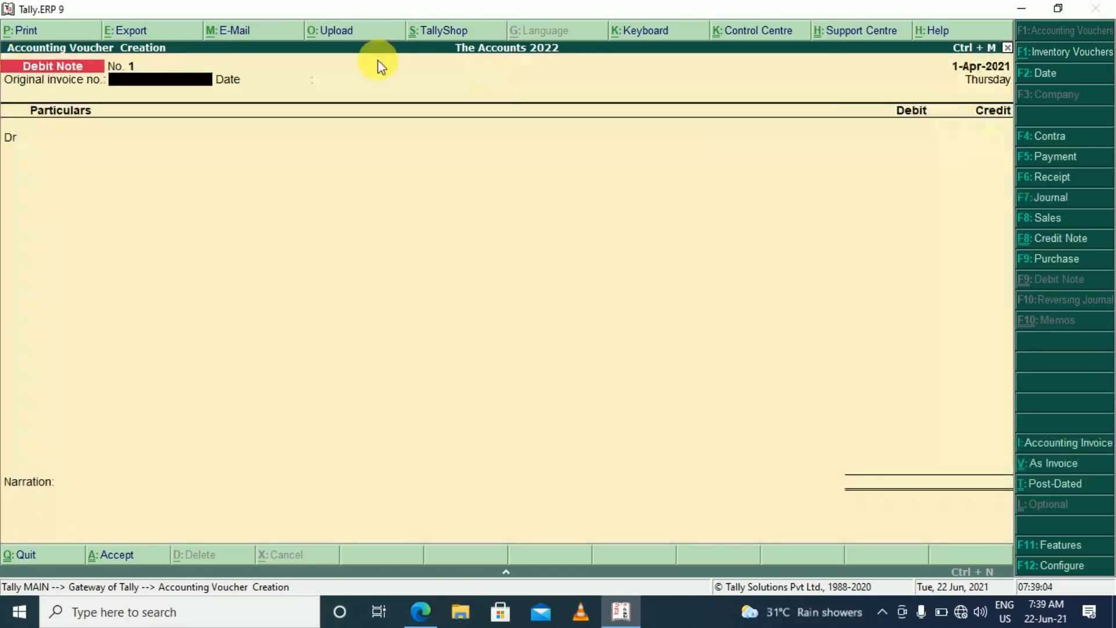
Step: Debit ledger A with 500 in the debit note, leaving the original invoice and buyer's details at their defaults
{"action": "key", "text": "Return"}
{"action": "key", "text": "Return"}
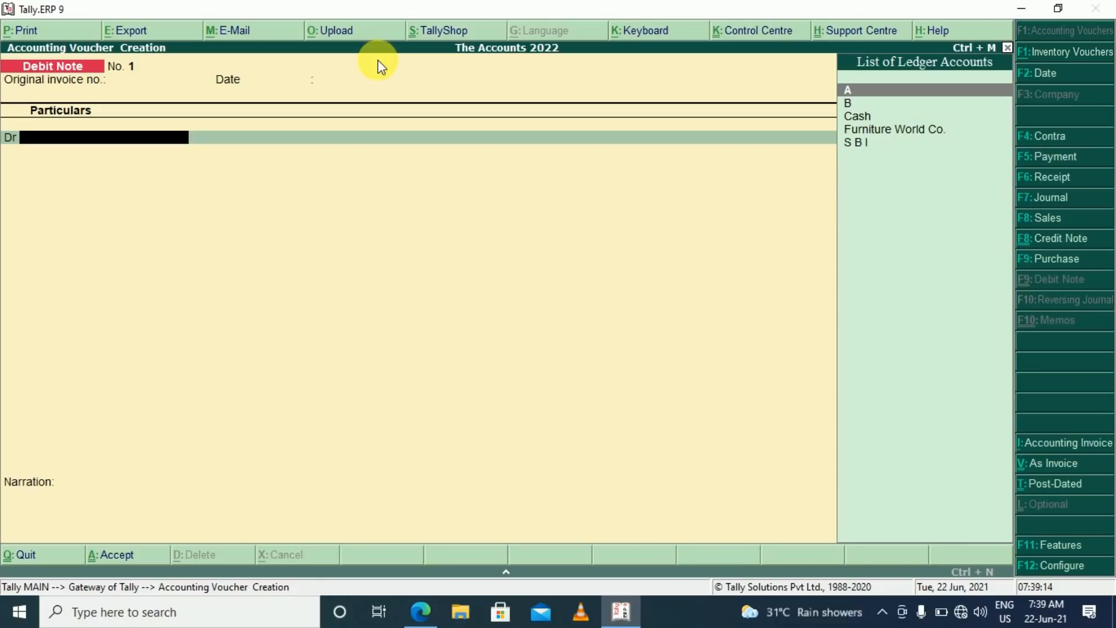
{"action": "key", "text": "Return"}
{"action": "key", "text": "Return"}
{"action": "key", "text": "Return"}
{"action": "key", "text": "Return"}
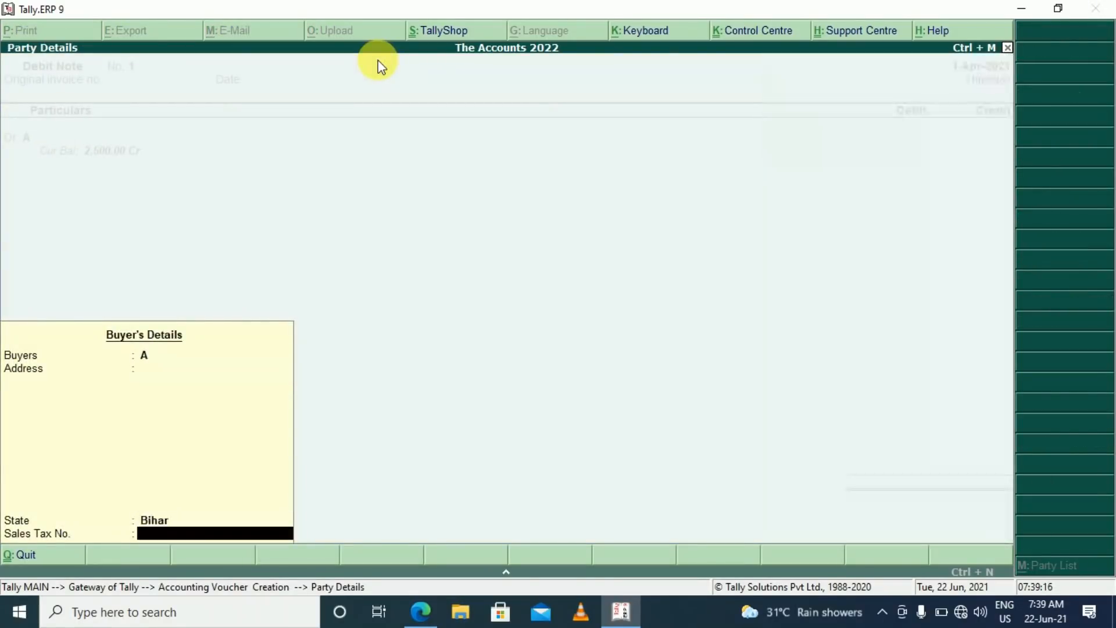
{"action": "key", "text": "Return"}
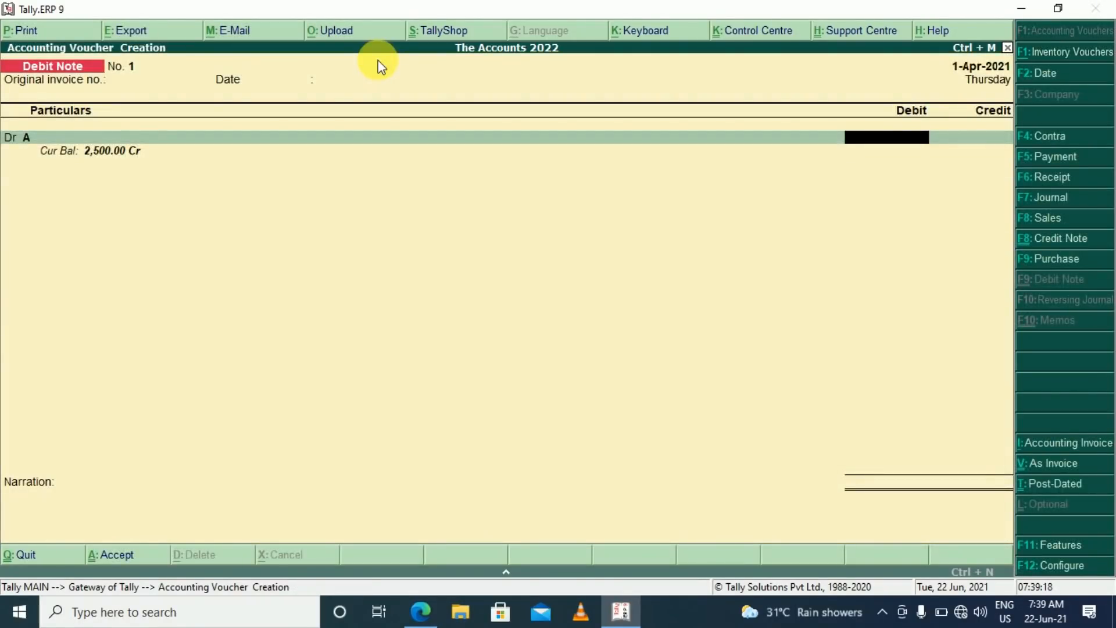
{"action": "key", "text": "alt+Tab"}
{"action": "key", "text": "alt+Tab"}
{"action": "type", "text": "500"}
{"action": "key", "text": "Return"}
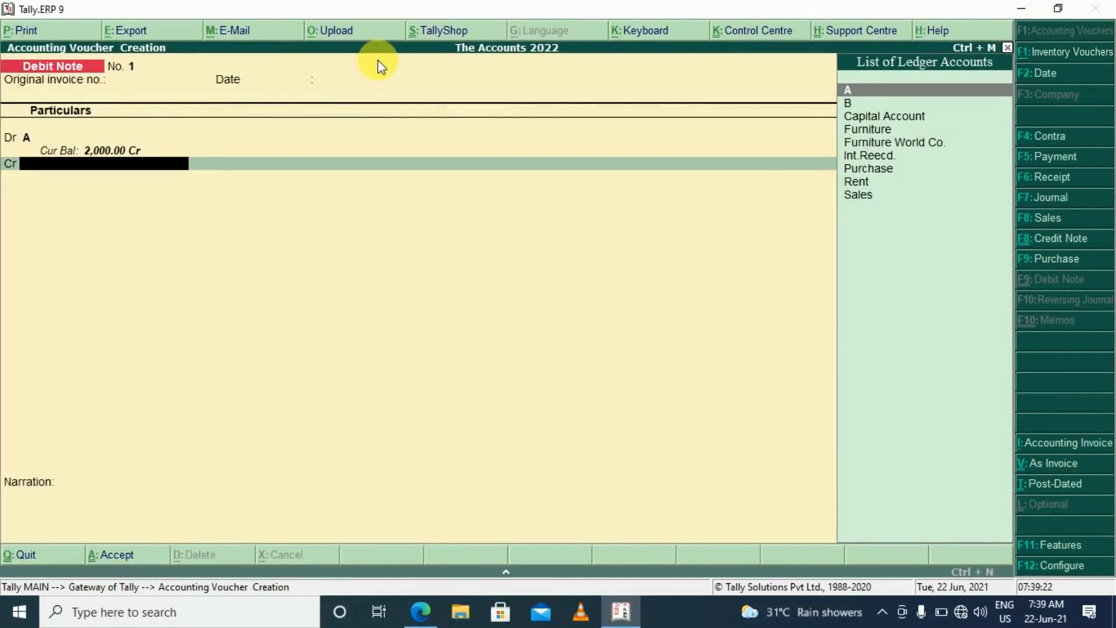
Step: Create a ledger named Purchase Return under Purchase Accounts for the debit note's credit entry
{"action": "key", "text": "Down"}
{"action": "key", "text": "Down"}
{"action": "key", "text": "Down"}
{"action": "key", "text": "Down"}
{"action": "key", "text": "Down"}
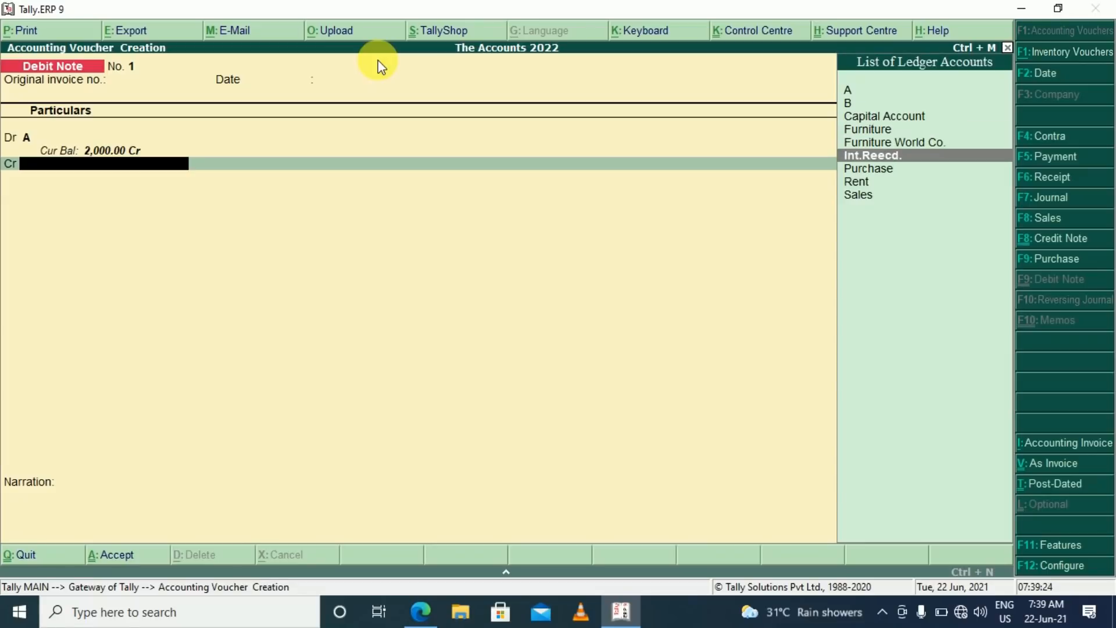
{"action": "key", "text": "Down"}
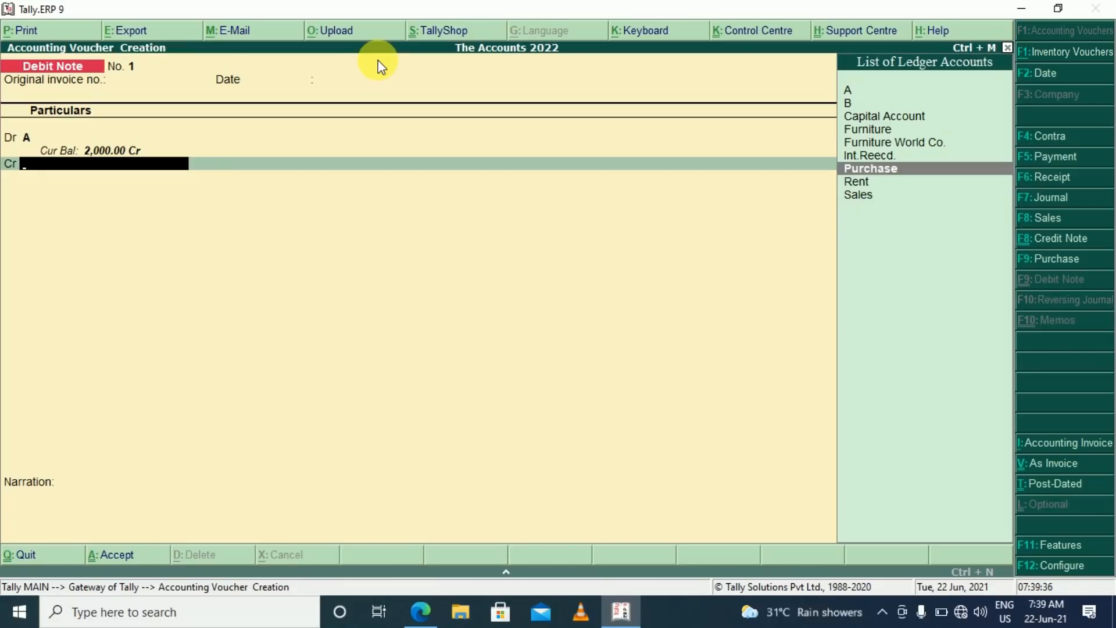
{"action": "key", "text": "alt+c"}
{"action": "type", "text": "Pur"}
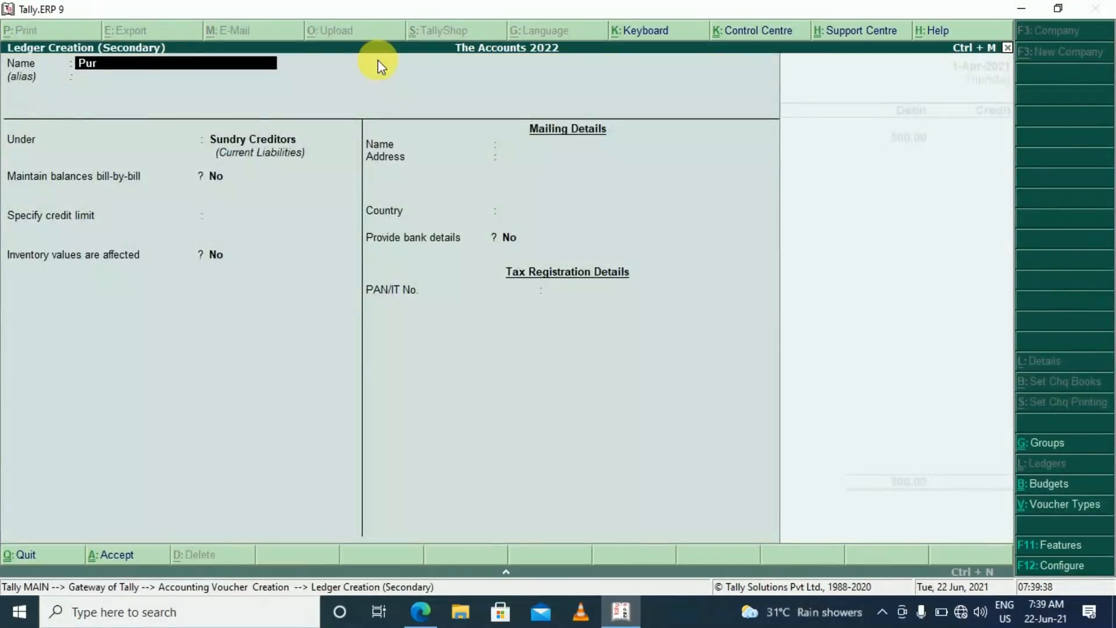
{"action": "type", "text": "chase Return"}
{"action": "key", "text": "Return"}
{"action": "key", "text": "Return"}
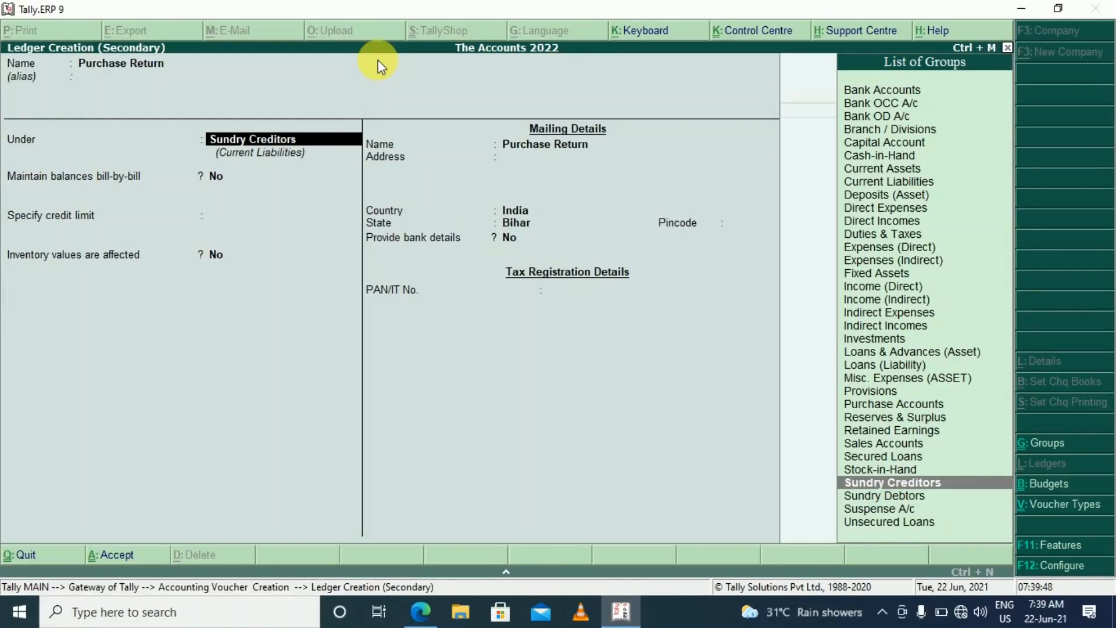
{"action": "type", "text": "Pur"}
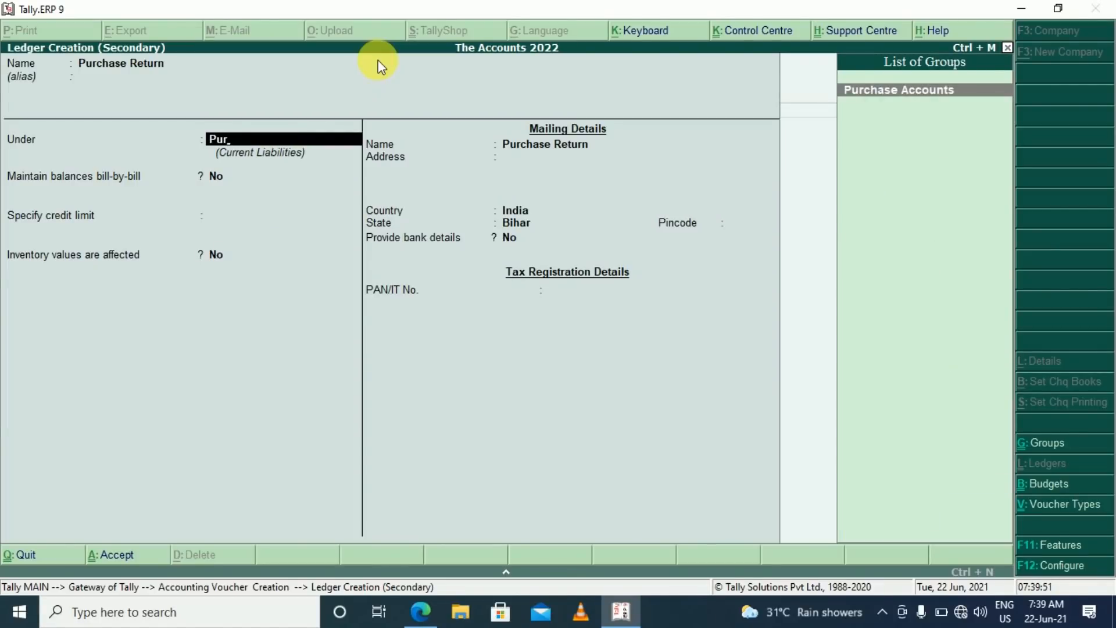
{"action": "key", "text": "Return"}
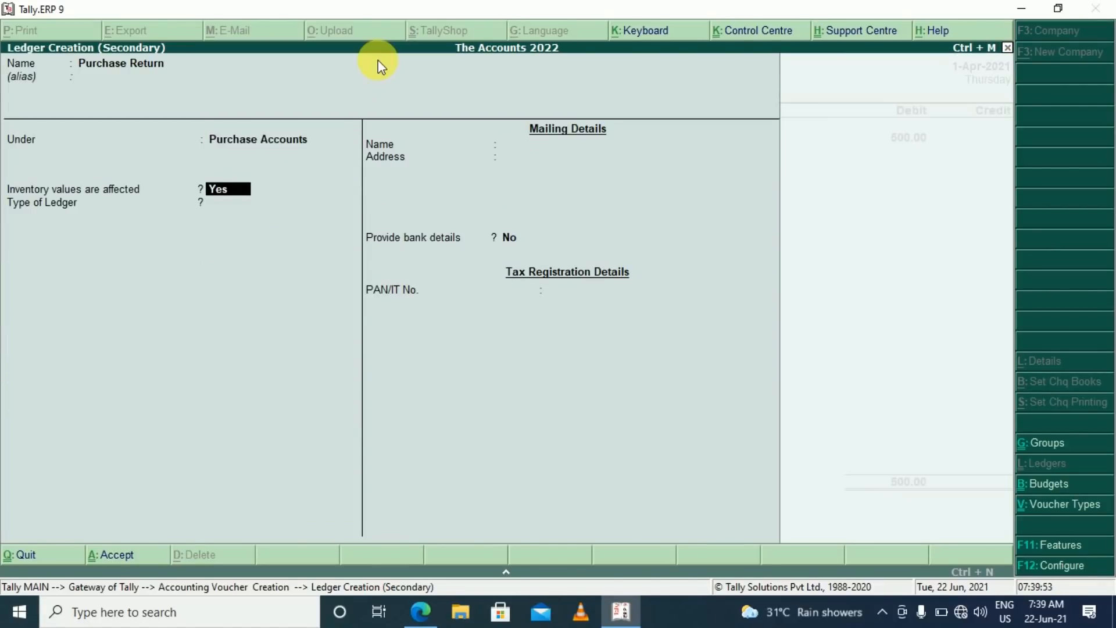
{"action": "key", "text": "ctrl+a"}
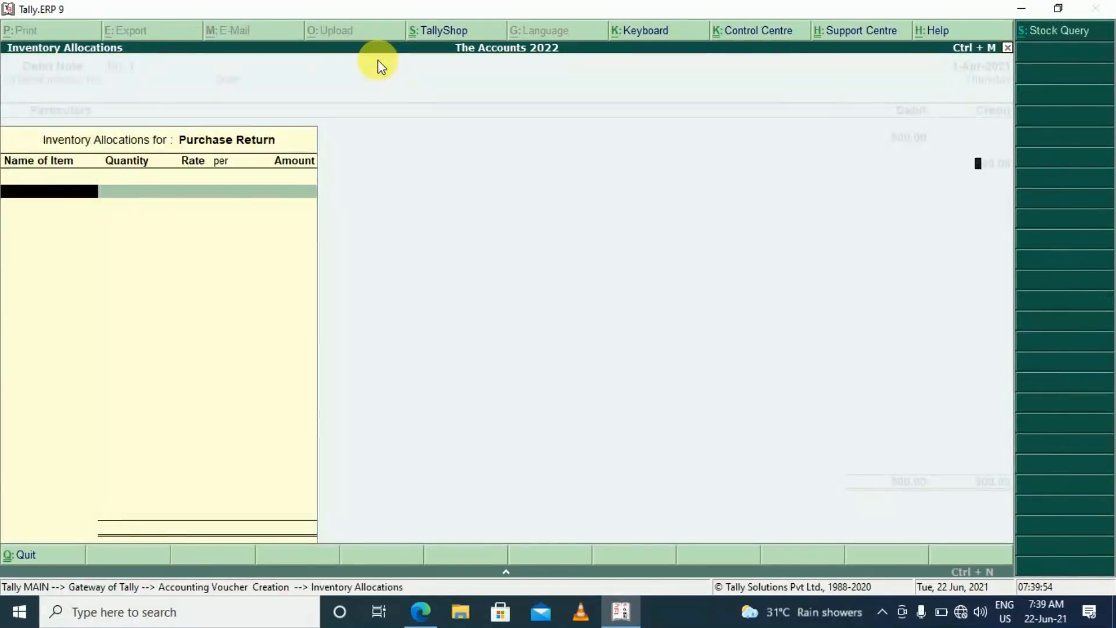
Step: Skip the inventory allocation, credit Purchase Return with 500 and save the debit note without a narration
{"action": "key", "text": "Escape"}
{"action": "key", "text": "Return"}
{"action": "key", "text": "Return"}
{"action": "key", "text": "Return"}
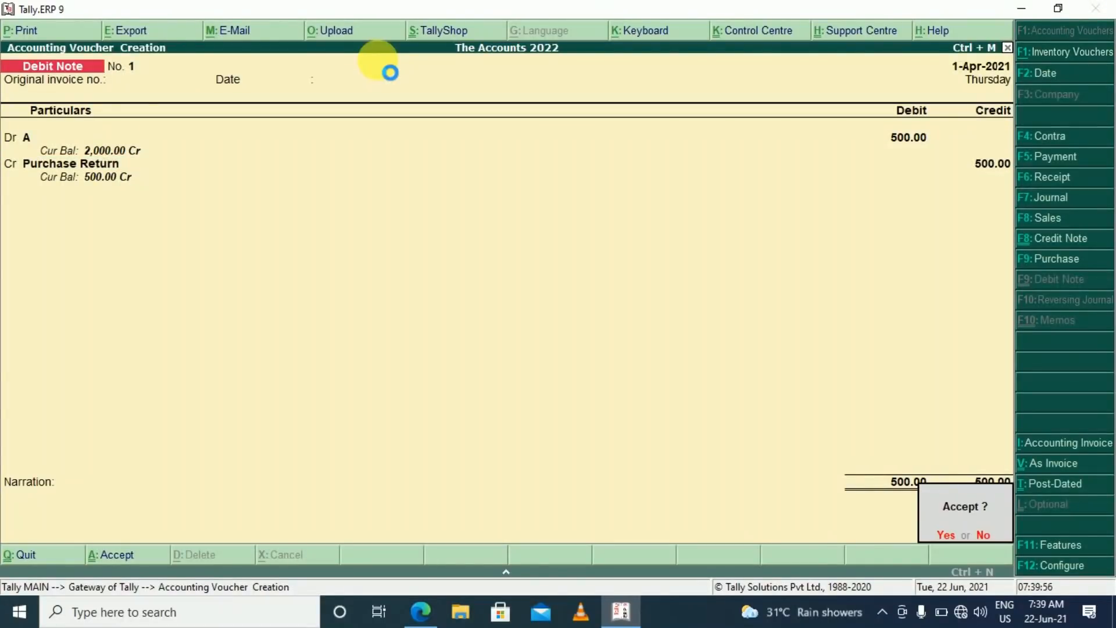
{"action": "key", "text": "Return"}
Step: Open the detailed Profit & Loss A/c and examine how the purchase return affects the Purchase Accounts total
{"action": "key", "text": "Escape"}
{"action": "key", "text": "Escape"}
{"action": "key", "text": "Escape"}
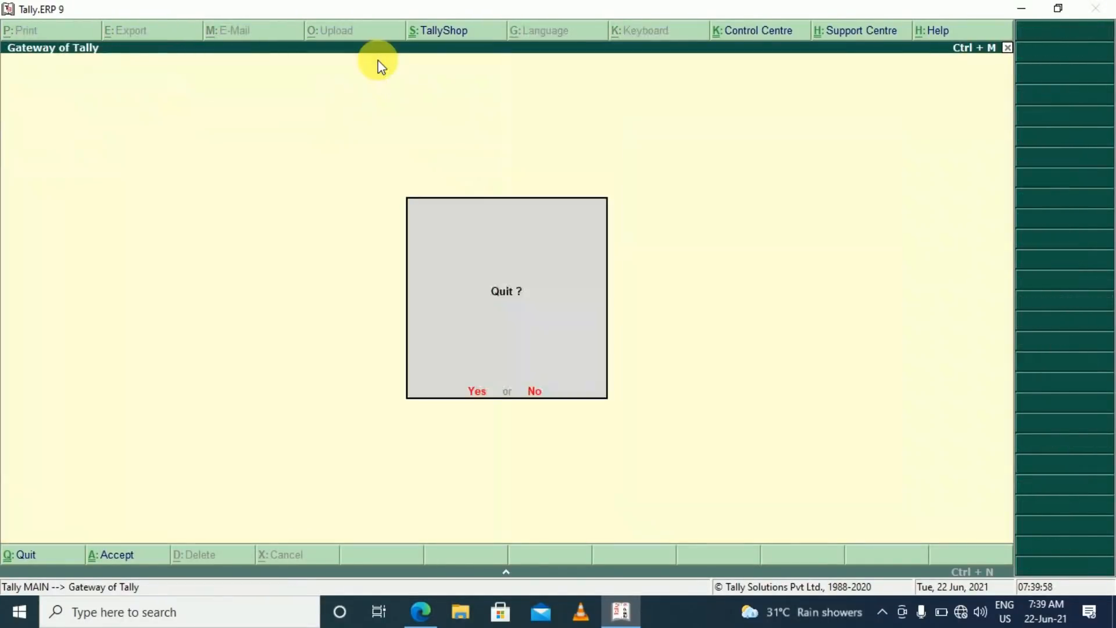
{"action": "key", "text": "n"}
{"action": "key", "text": "p"}
{"action": "key", "text": "alt+f1"}
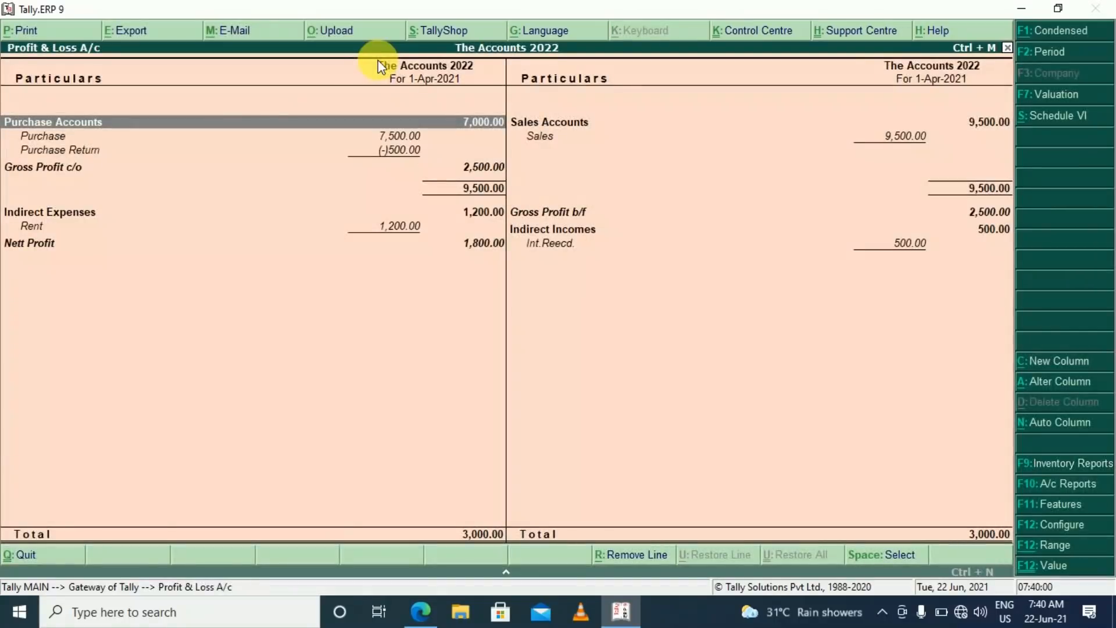
{"action": "key", "text": "Down"}
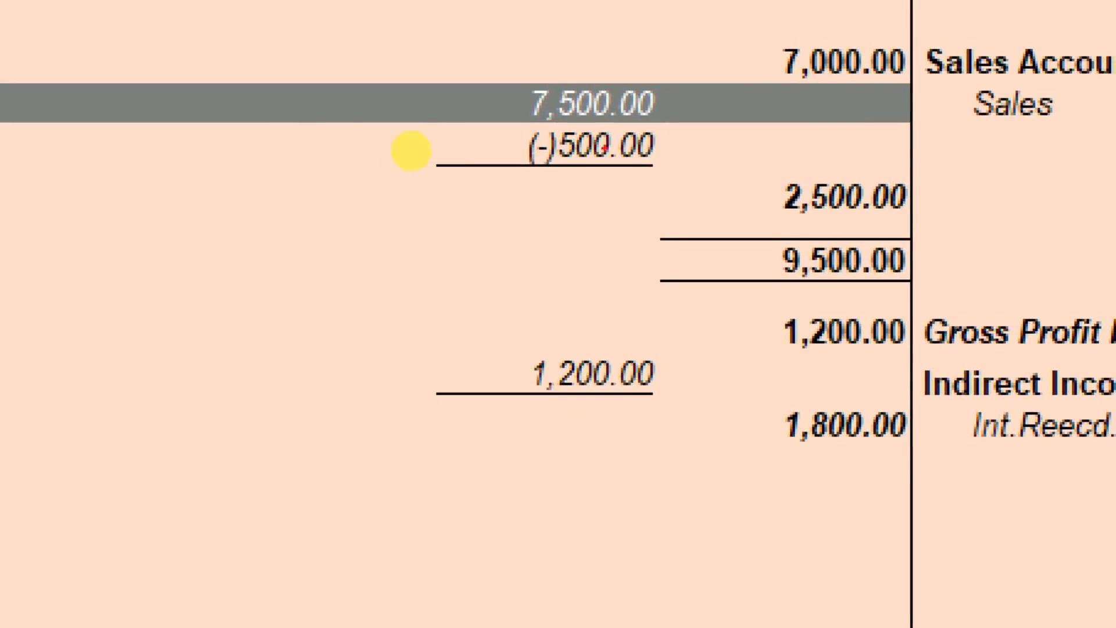
{"action": "mouse_move", "coordinate": [740, 64]}
{"action": "left_mouse_down"}
{"action": "mouse_move", "coordinate": [554, 35]}
{"action": "mouse_move", "coordinate": [466, 124]}
{"action": "mouse_move", "coordinate": [544, 226]}
{"action": "mouse_move", "coordinate": [714, 131]}
{"action": "mouse_move", "coordinate": [729, 62]}
{"action": "left_mouse_up"}
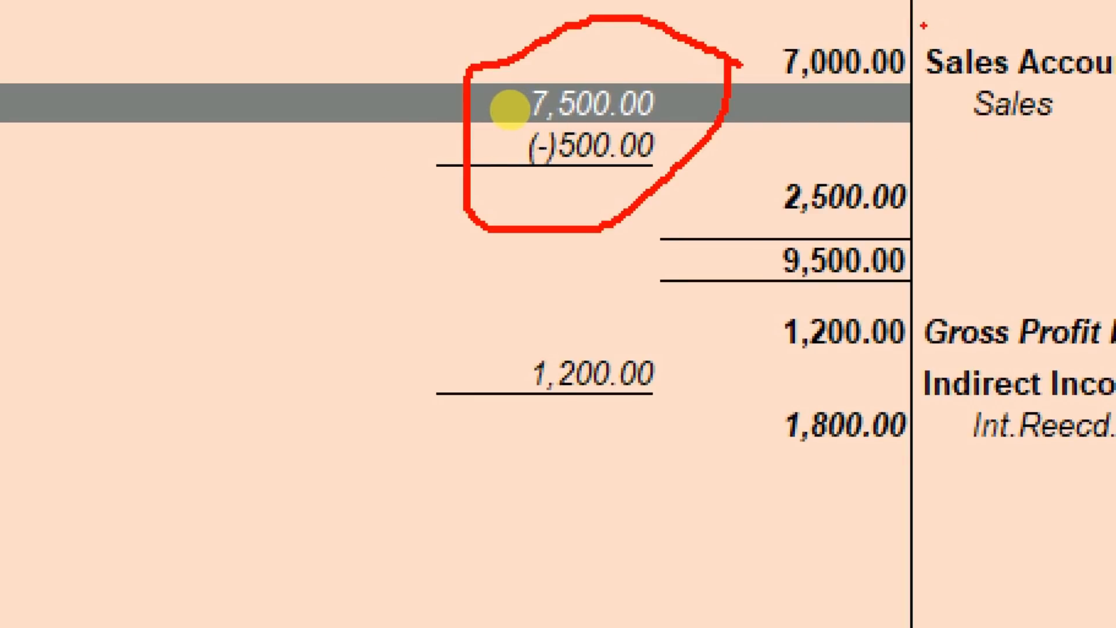
{"action": "mouse_move", "coordinate": [924, 26]}
{"action": "left_mouse_down"}
{"action": "mouse_move", "coordinate": [758, 42]}
{"action": "mouse_move", "coordinate": [828, 121]}
{"action": "mouse_move", "coordinate": [916, 57]}
{"action": "mouse_move", "coordinate": [924, 27]}
{"action": "left_mouse_up"}
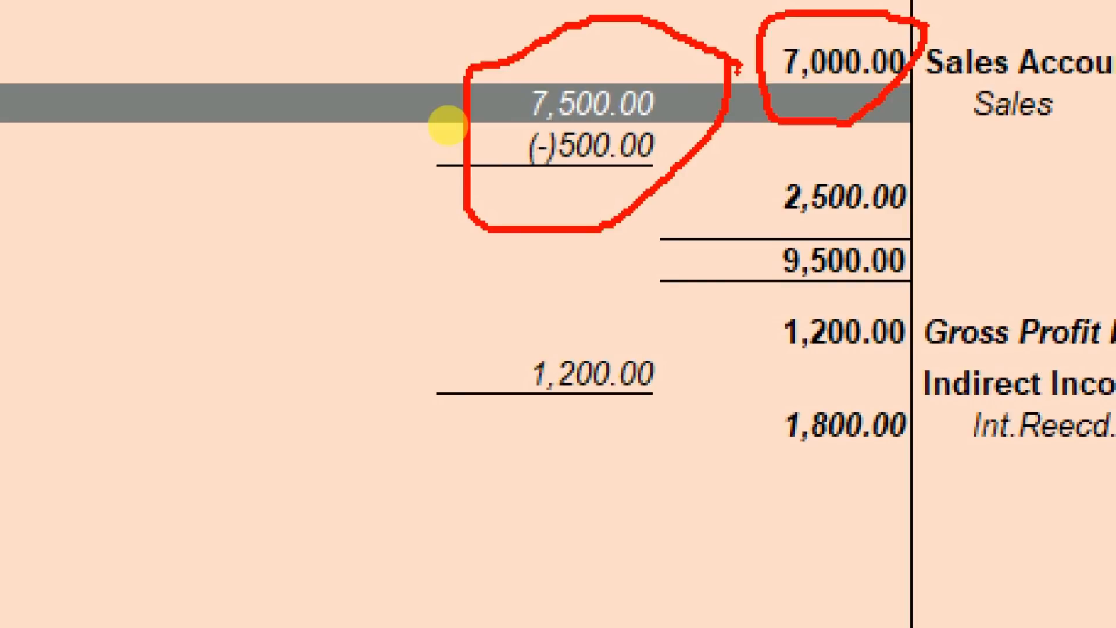
Step: Open the detailed Balance Sheet and drill down through Sundry Creditors to examine ledger A's monthly summary
{"action": "key", "text": "Escape"}
{"action": "key", "text": "Escape"}
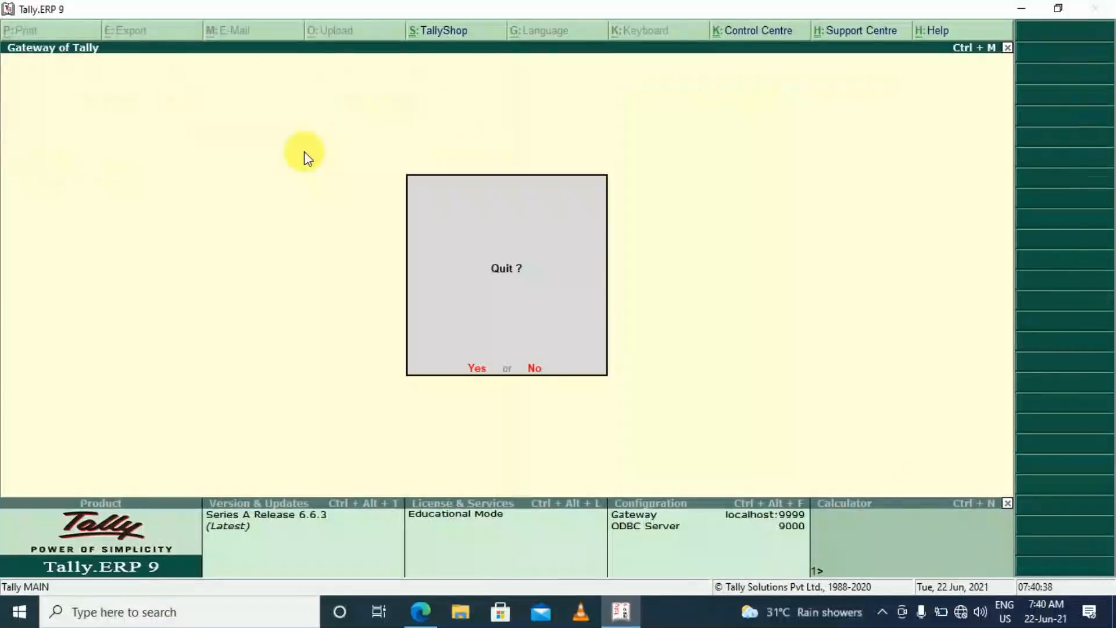
{"action": "key", "text": "Escape"}
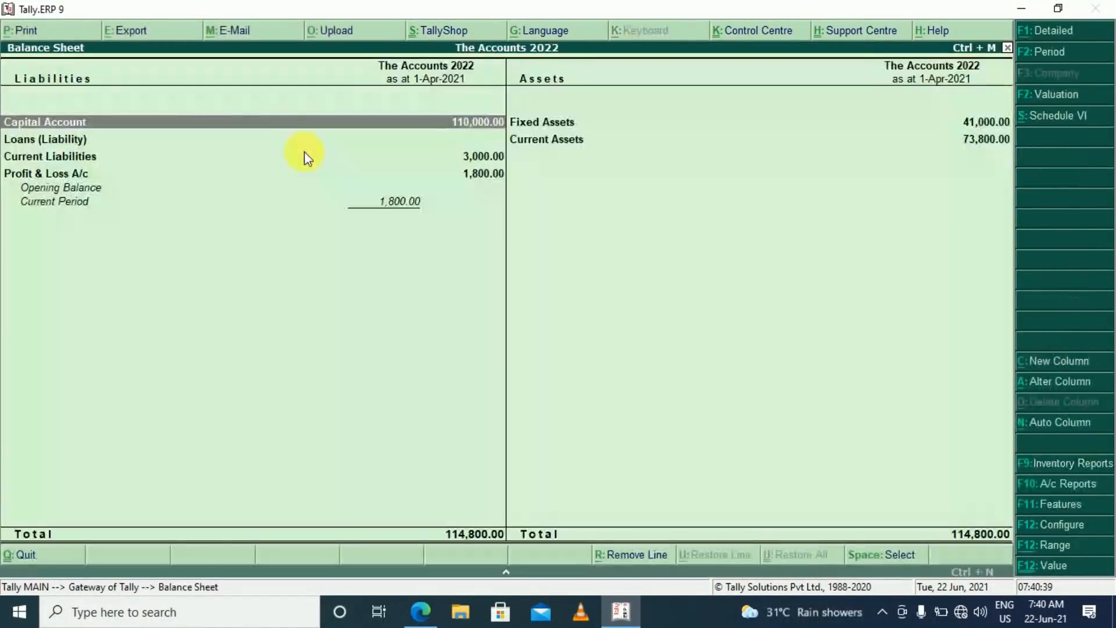
{"action": "key", "text": "Down"}
{"action": "key", "text": "Down"}
{"action": "key", "text": "Down"}
{"action": "key", "text": "Down"}
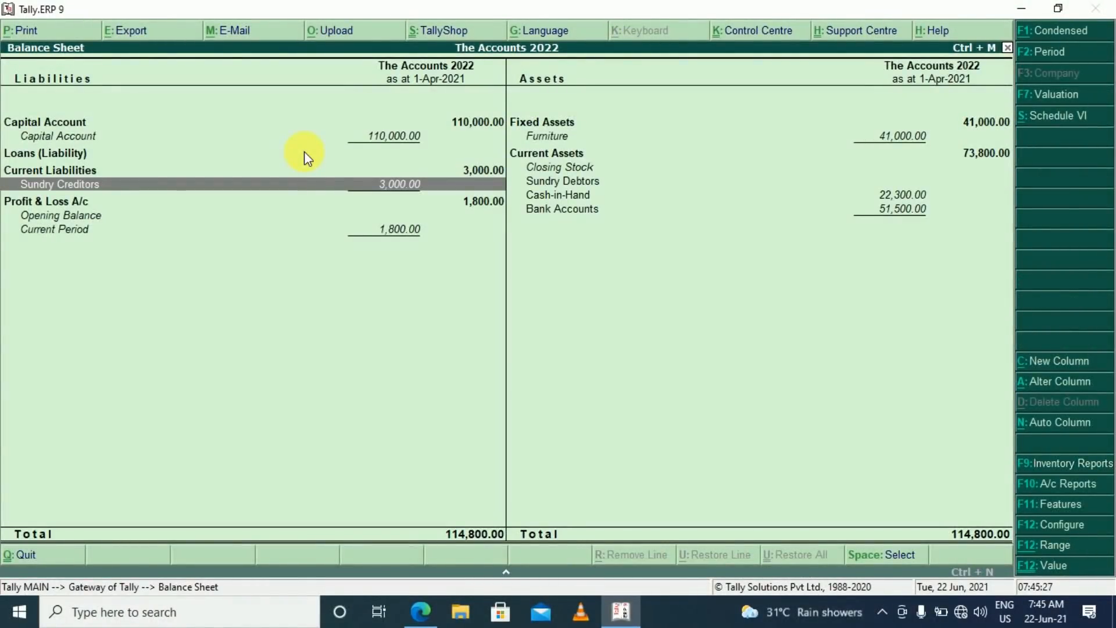
{"action": "key", "text": "Return"}
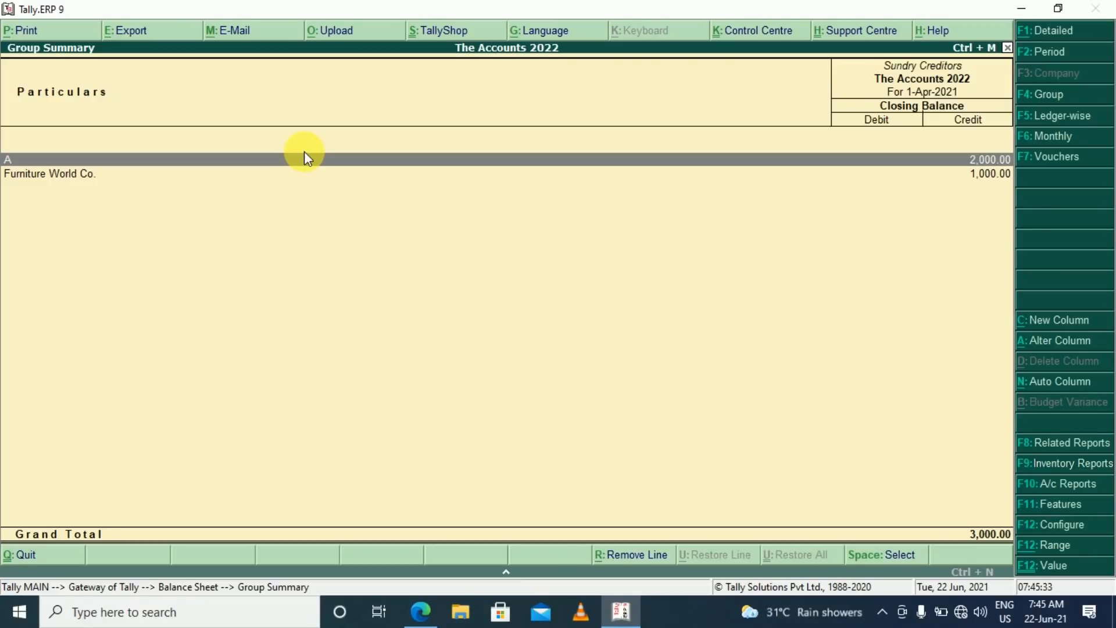
{"action": "key", "text": "Return"}
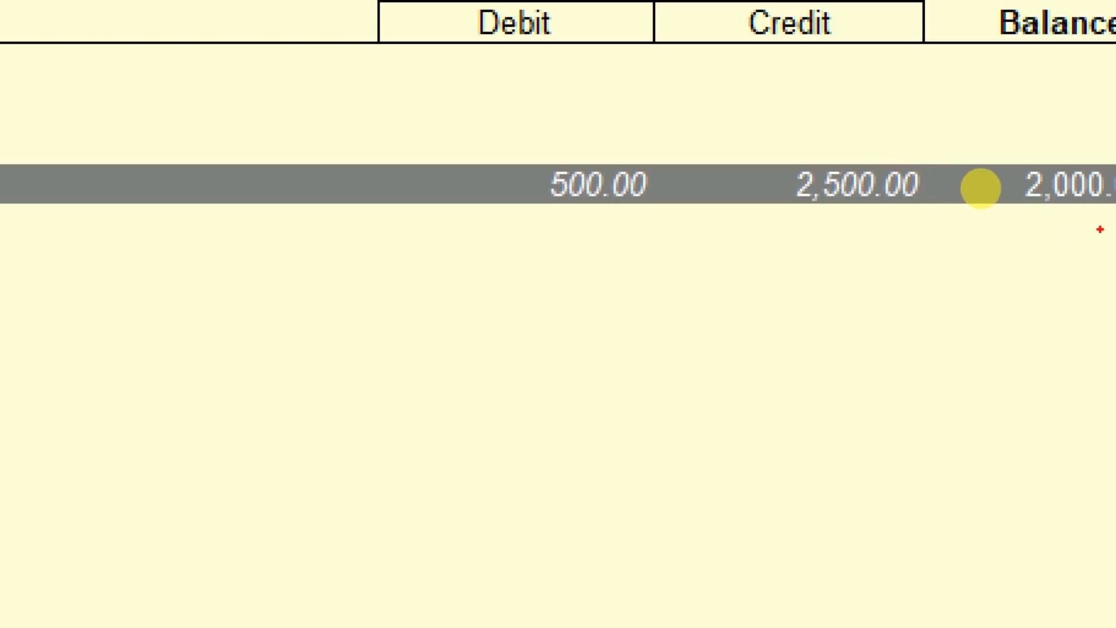
{"action": "mouse_move", "coordinate": [1099, 229]}
{"action": "left_mouse_down"}
{"action": "mouse_move", "coordinate": [1046, 246]}
{"action": "mouse_move", "coordinate": [998, 209]}
{"action": "mouse_move", "coordinate": [1061, 101]}
{"action": "mouse_move", "coordinate": [1113, 209]}
{"action": "mouse_move", "coordinate": [1113, 254]}
{"action": "left_mouse_up"}
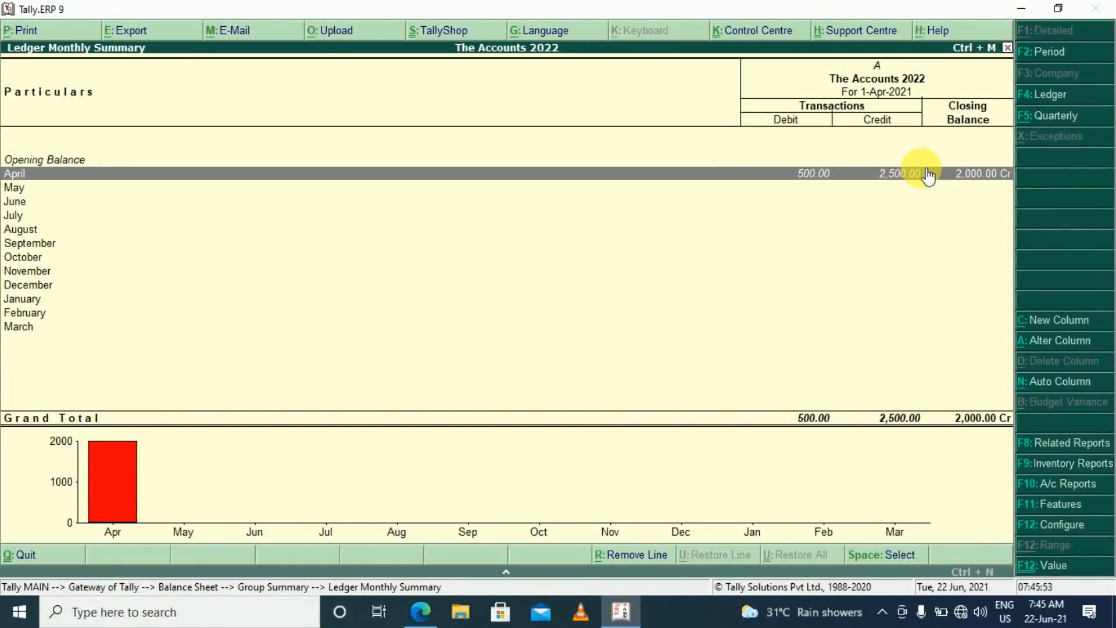
{"action": "key", "text": "Escape"}
{"action": "key", "text": "Escape"}
{"action": "key", "text": "Escape"}
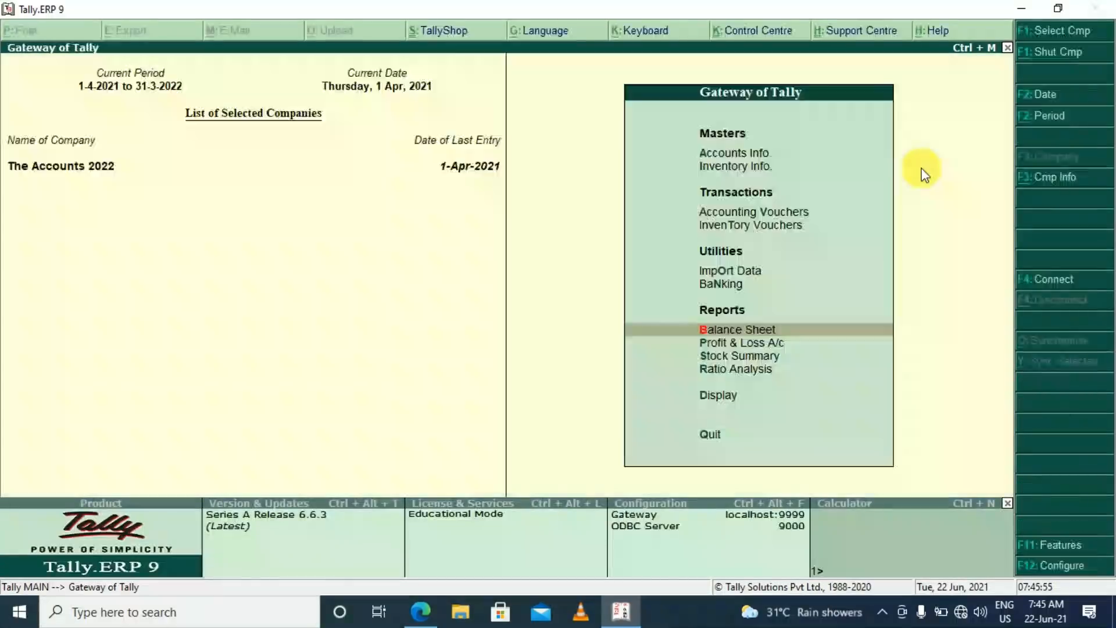
Step: Check transaction 13, goods returned by a customer, in the PDF notes, then open a Credit Note voucher in Tally
{"action": "key", "text": "alt+Tab"}
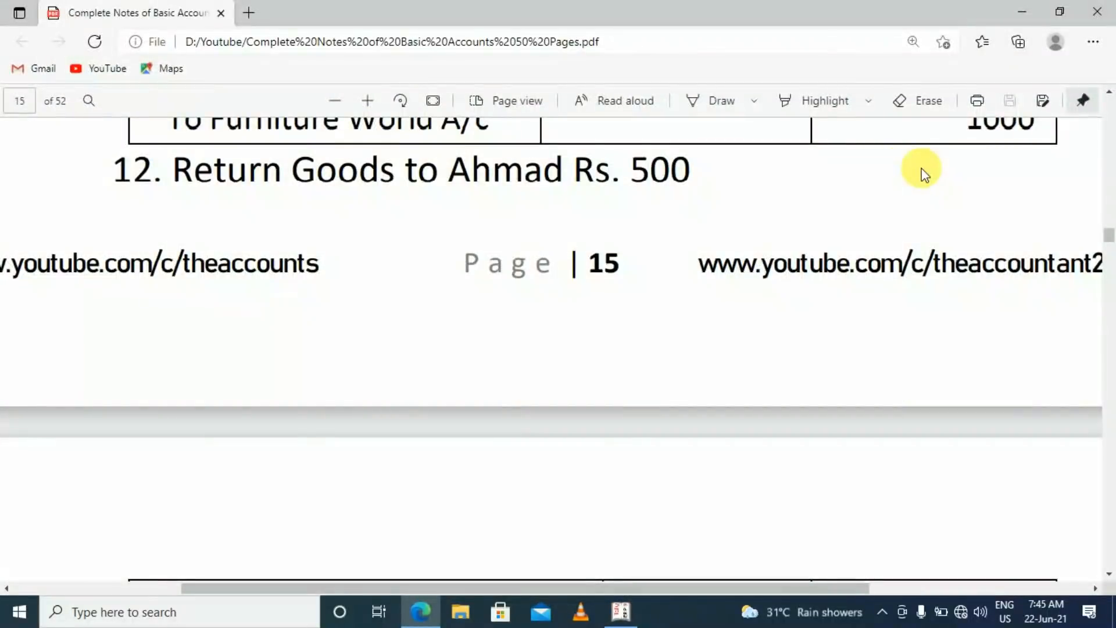
{"action": "scroll", "coordinate": [924, 173], "scroll_direction": "down", "scroll_amount": 10}
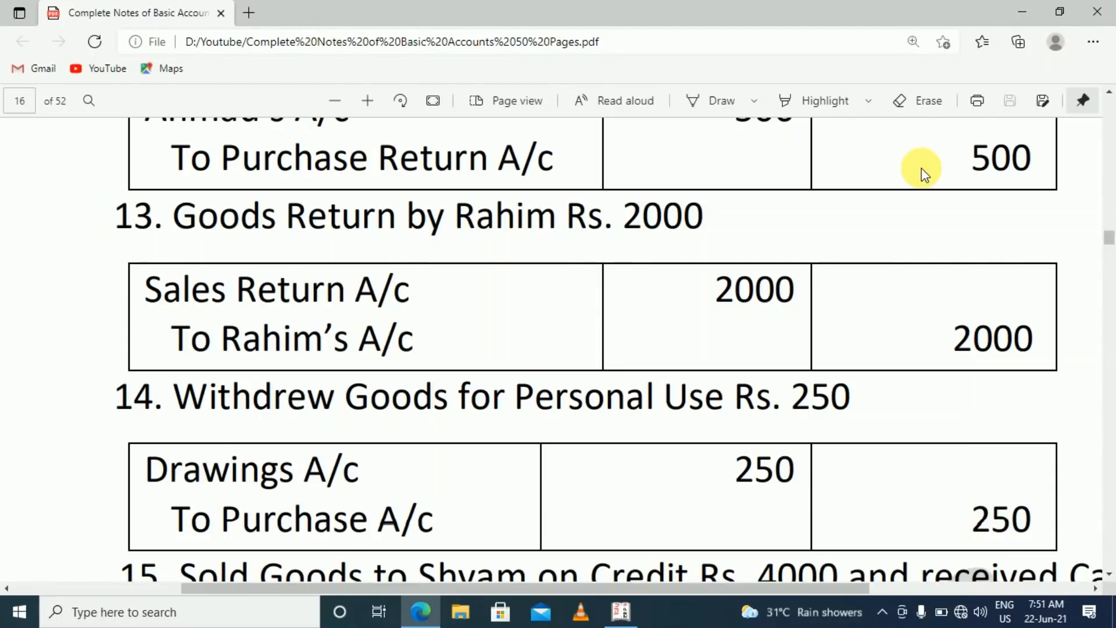
{"action": "key", "text": "alt+Tab"}
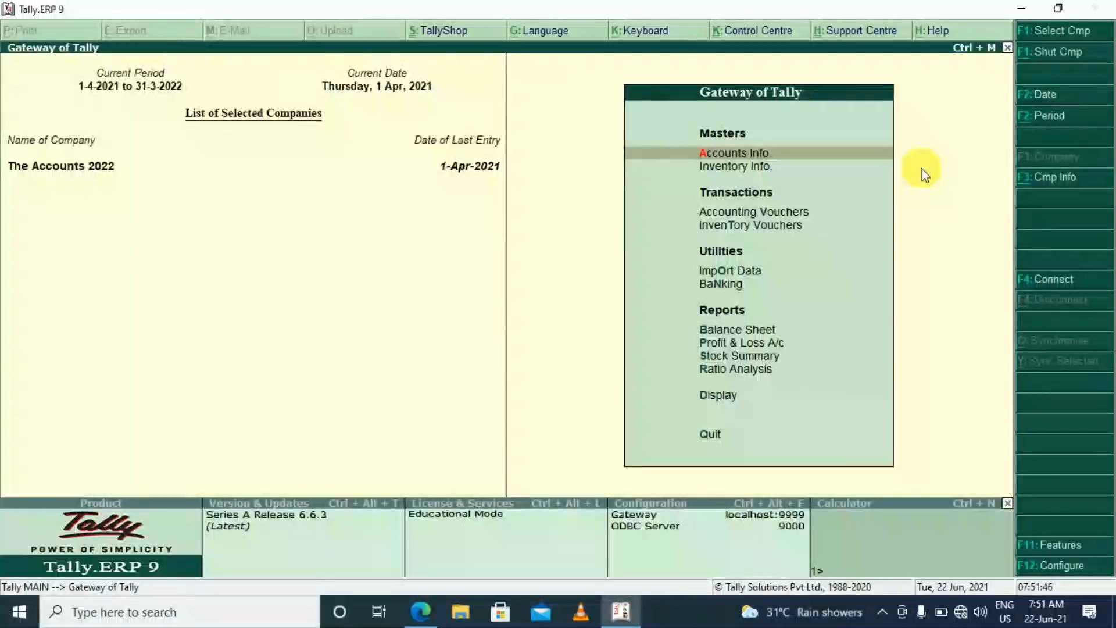
{"action": "key", "text": "v"}
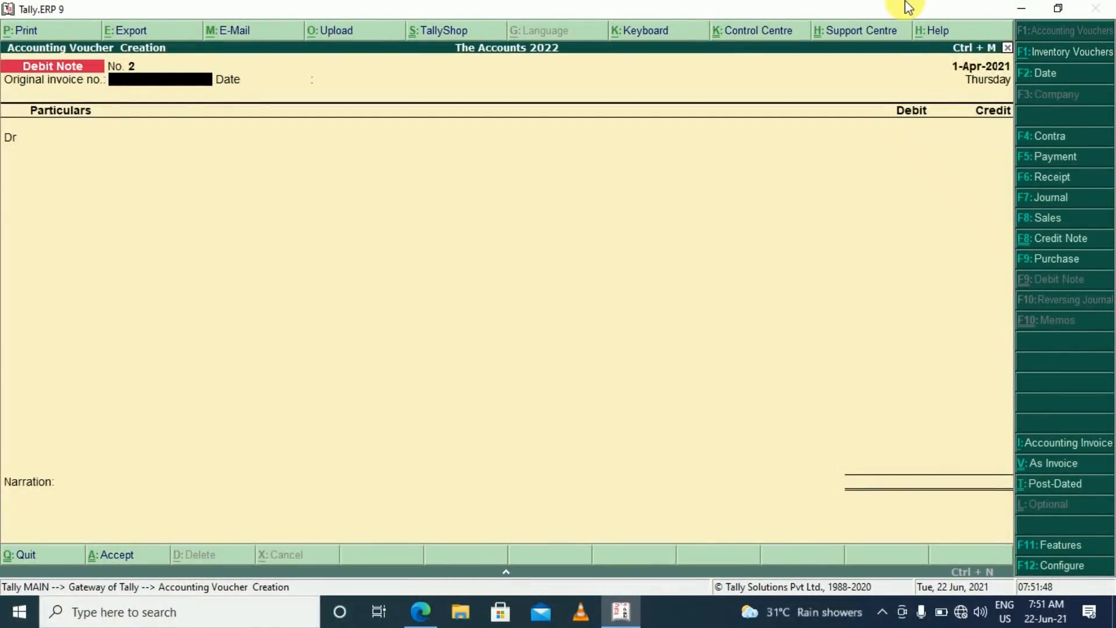
{"action": "left_click", "coordinate": [1027, 240]}
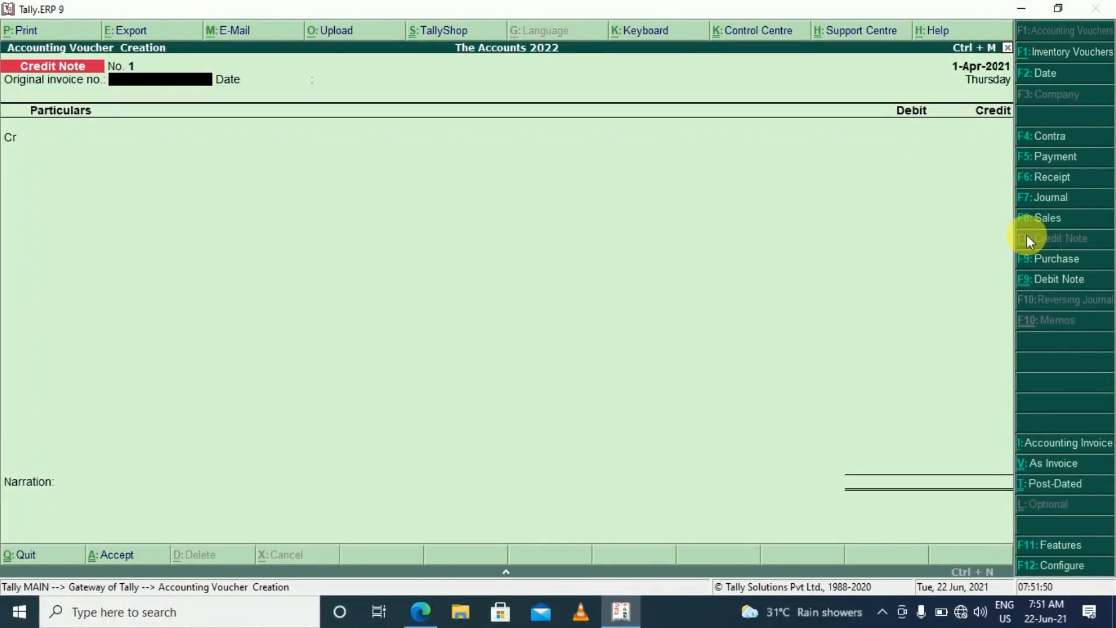
Step: Credit ledger B with 2000 in the credit note, checking the amount against the PDF notes
{"action": "key", "text": "Return"}
{"action": "key", "text": "Return"}
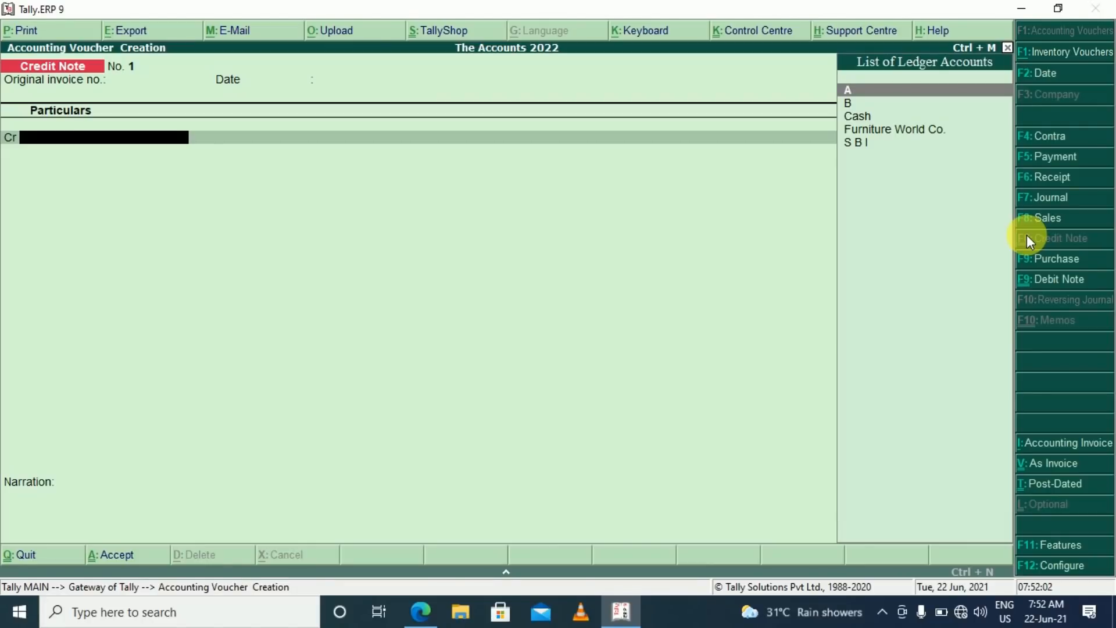
{"action": "key", "text": "Down"}
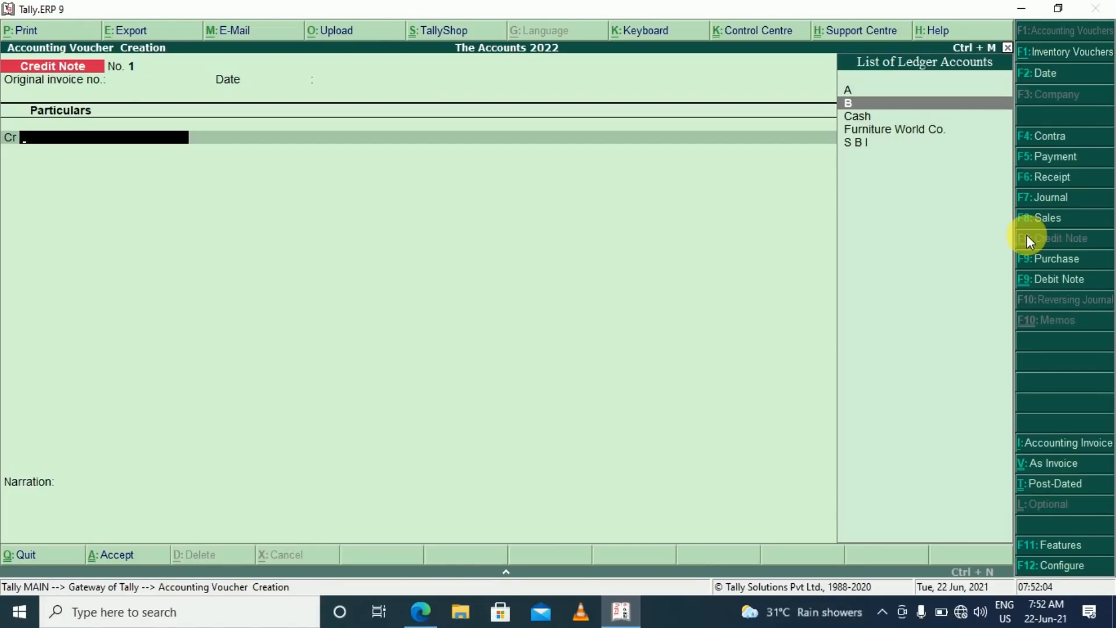
{"action": "key", "text": "Return"}
{"action": "key", "text": "Return"}
{"action": "key", "text": "Return"}
{"action": "key", "text": "Return"}
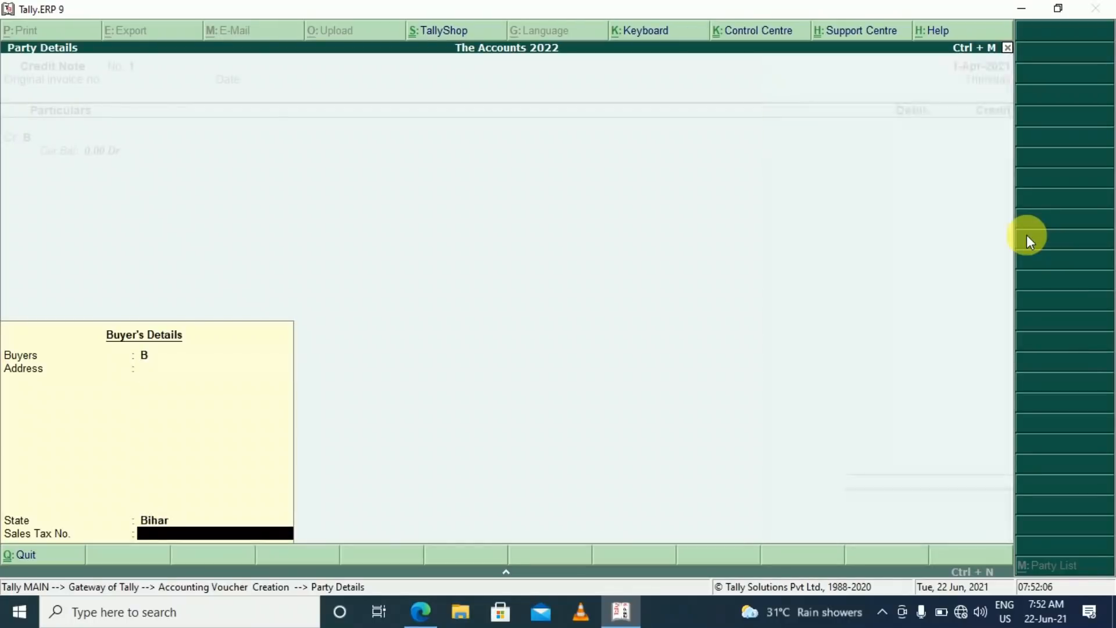
{"action": "key", "text": "Return"}
{"action": "key", "text": "alt+Tab"}
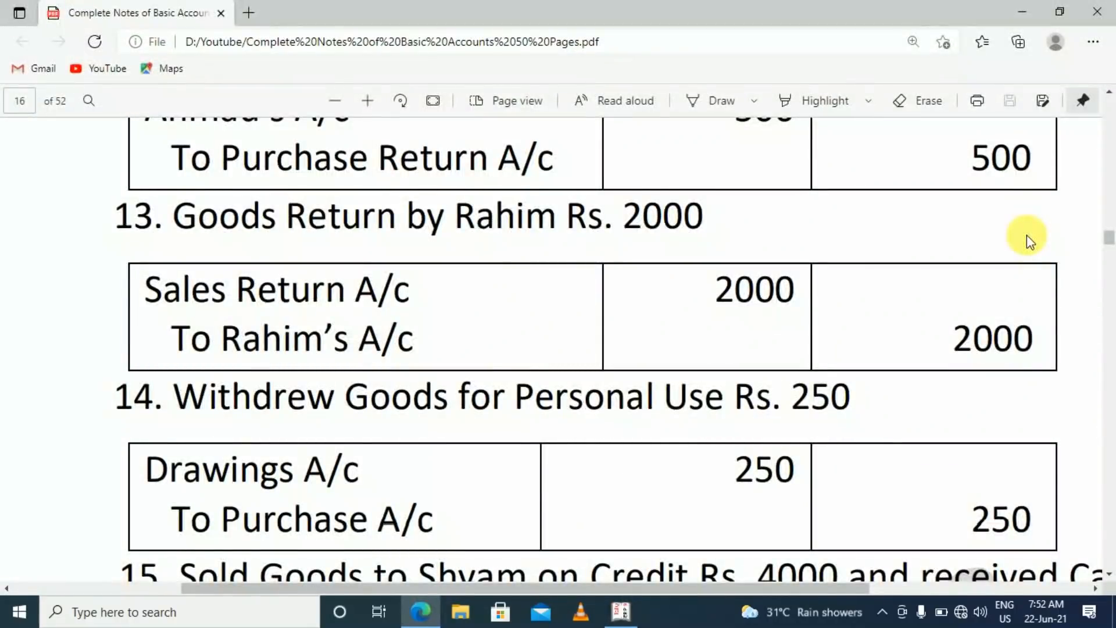
{"action": "key", "text": "alt+Tab"}
{"action": "type", "text": "2000"}
{"action": "key", "text": "Return"}
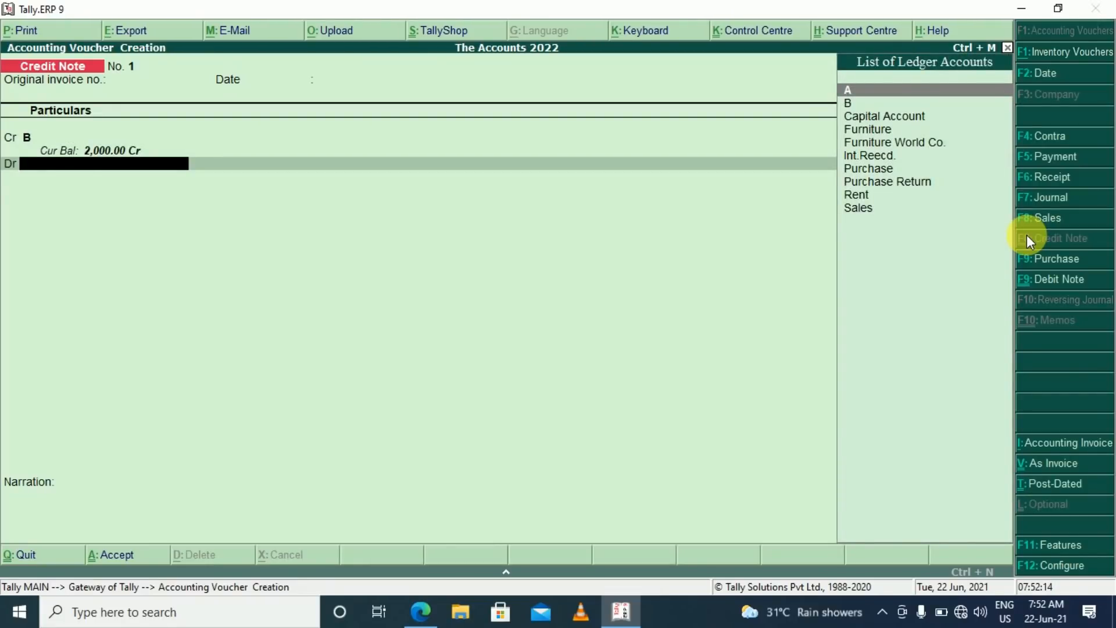
Step: Create a Sales Return ledger under Sales Accounts from the credit note's debit line
{"action": "key", "text": "alt+c"}
{"action": "type", "text": "Salesm"}
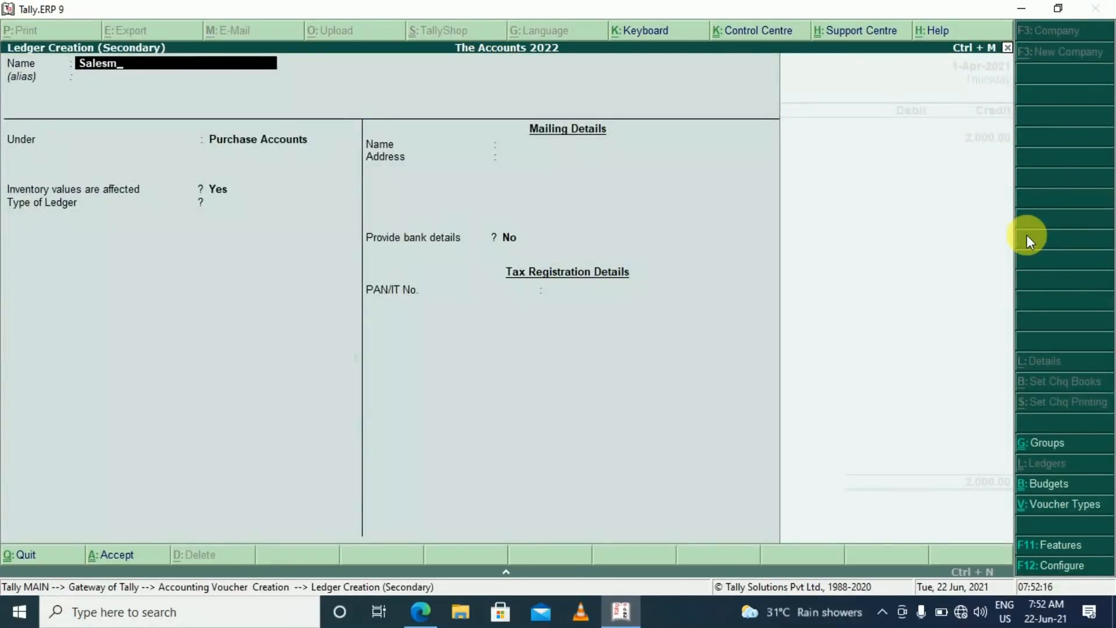
{"action": "key", "text": "BackSpace"}
{"action": "type", "text": "n"}
{"action": "key", "text": "BackSpace"}
{"action": "type", "text": "Return"}
{"action": "key", "text": "Return"}
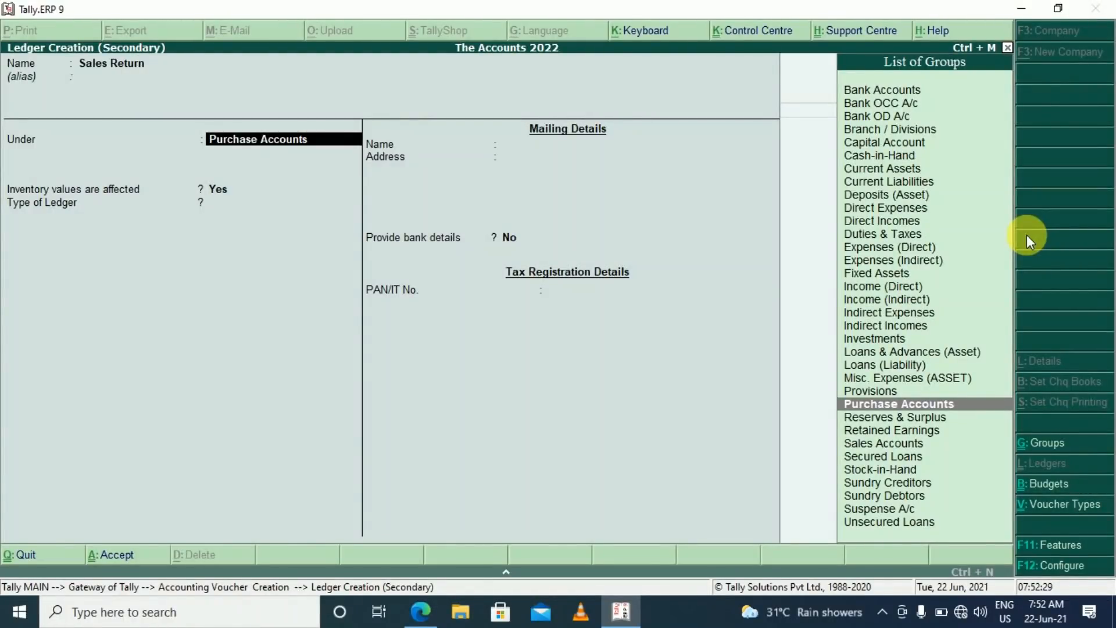
{"action": "type", "text": "Sa"}
{"action": "key", "text": "Return"}
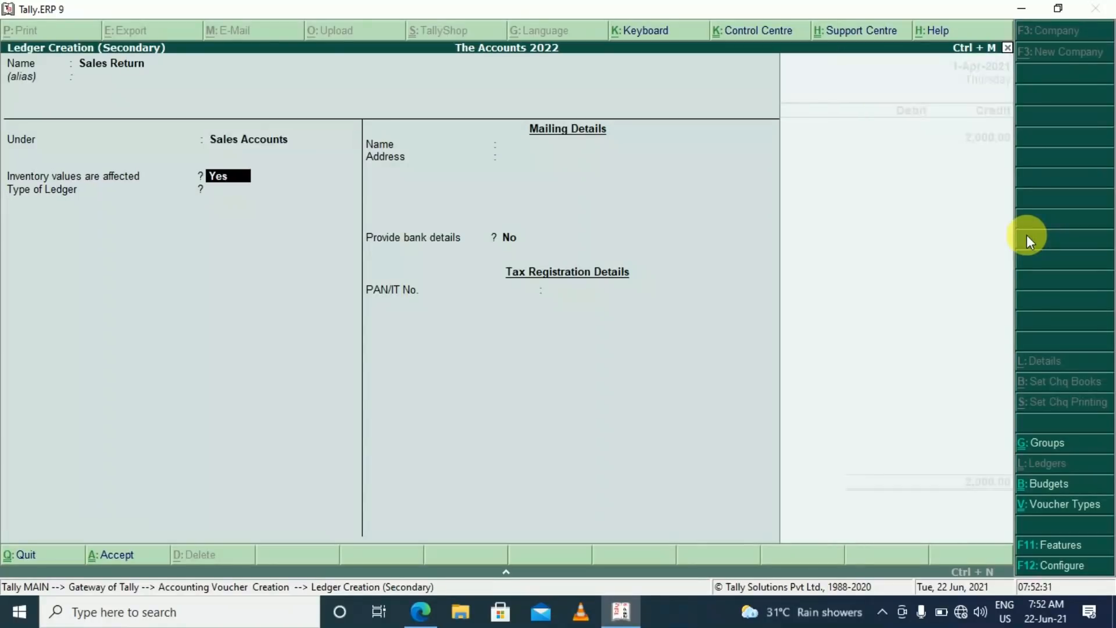
{"action": "key", "text": "Return"}
{"action": "key", "text": "ctrl+a"}
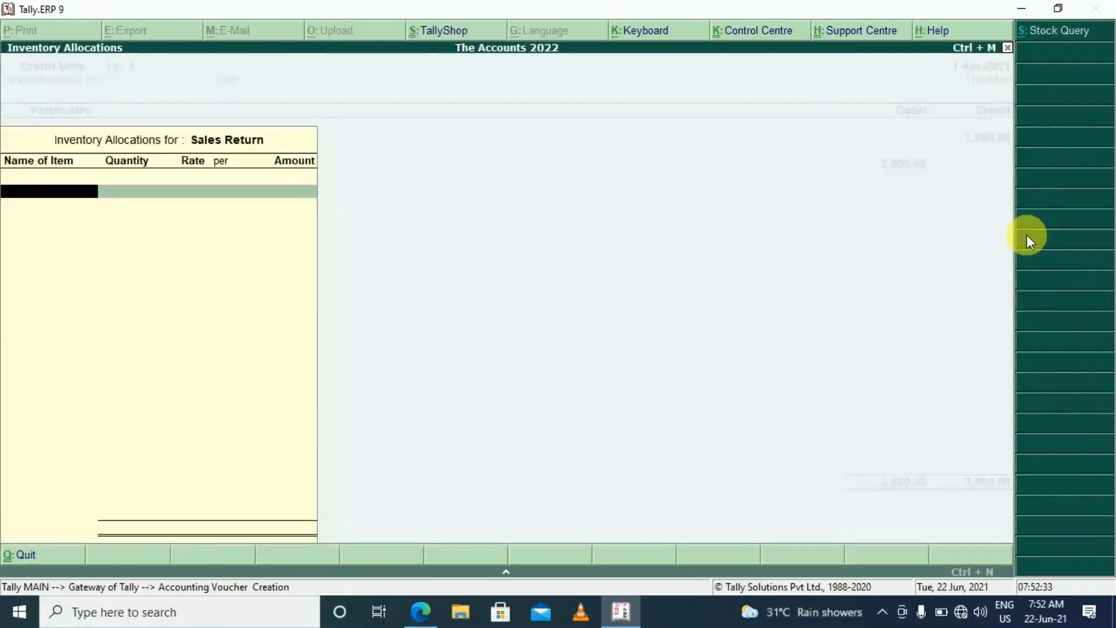
Step: Debit Sales Return with 2,000 without inventory allocations or a narration, then save the credit note and leave voucher entry
{"action": "key", "text": "Return"}
{"action": "key", "text": "Return"}
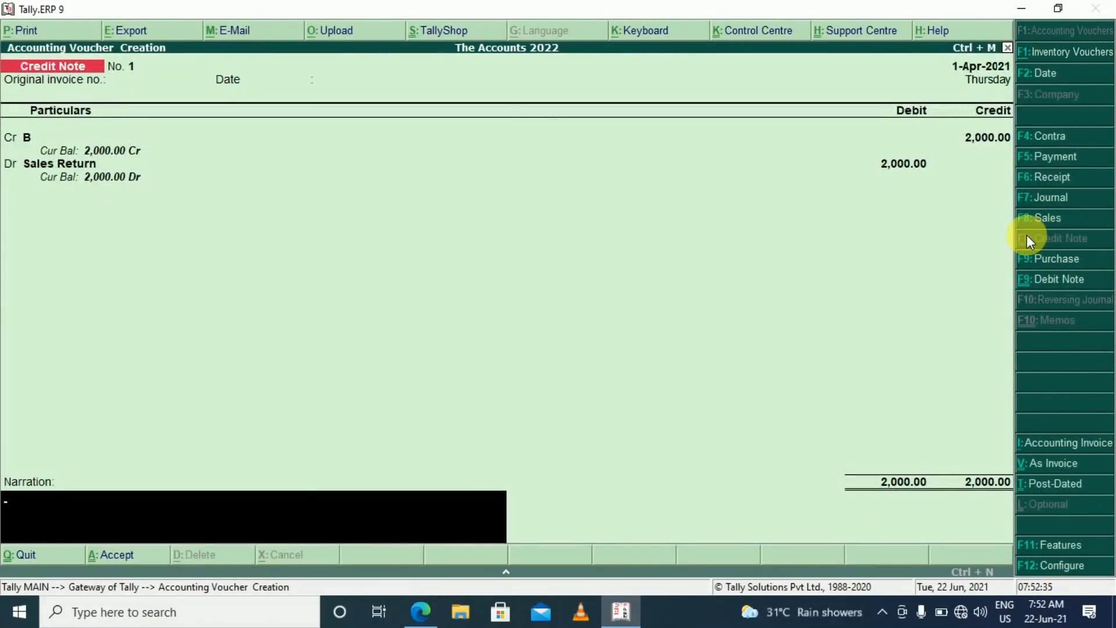
{"action": "key", "text": "Return"}
{"action": "key", "text": "Return"}
{"action": "key", "text": "Escape"}
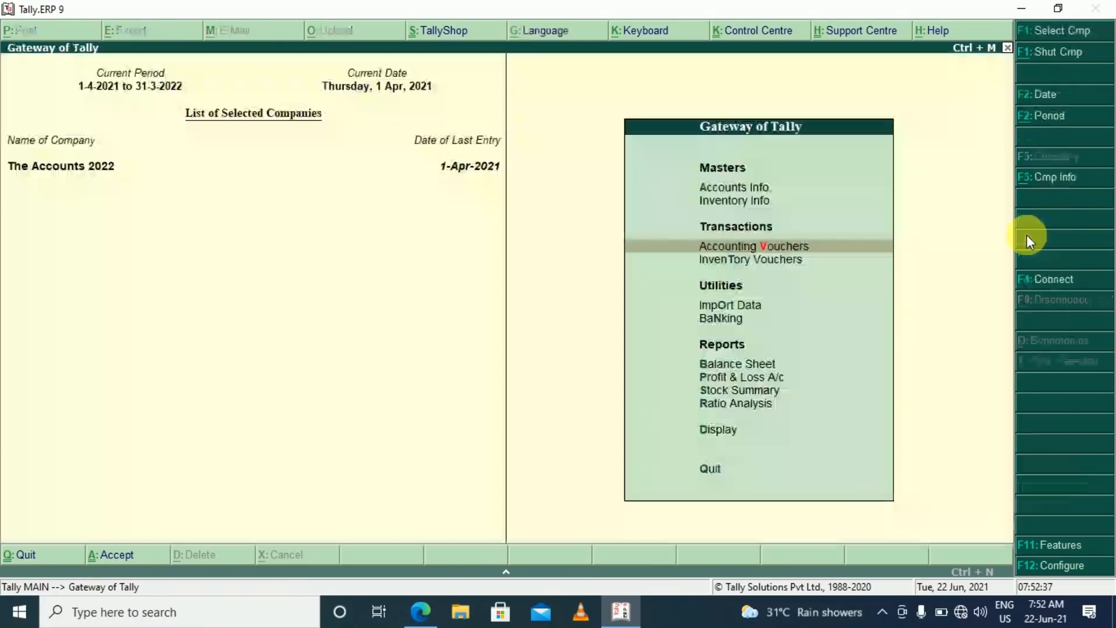
Step: Open the detailed Profit & Loss A/c and examine how the sales return affects the Sales Accounts total
{"action": "key", "text": "p"}
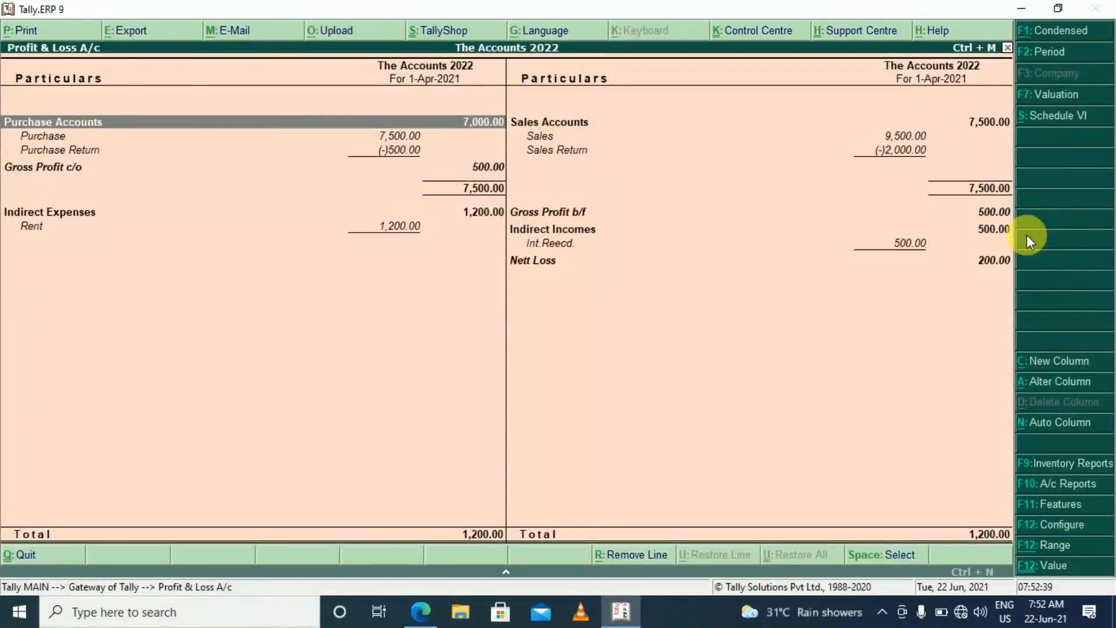
{"action": "key", "text": "Right"}
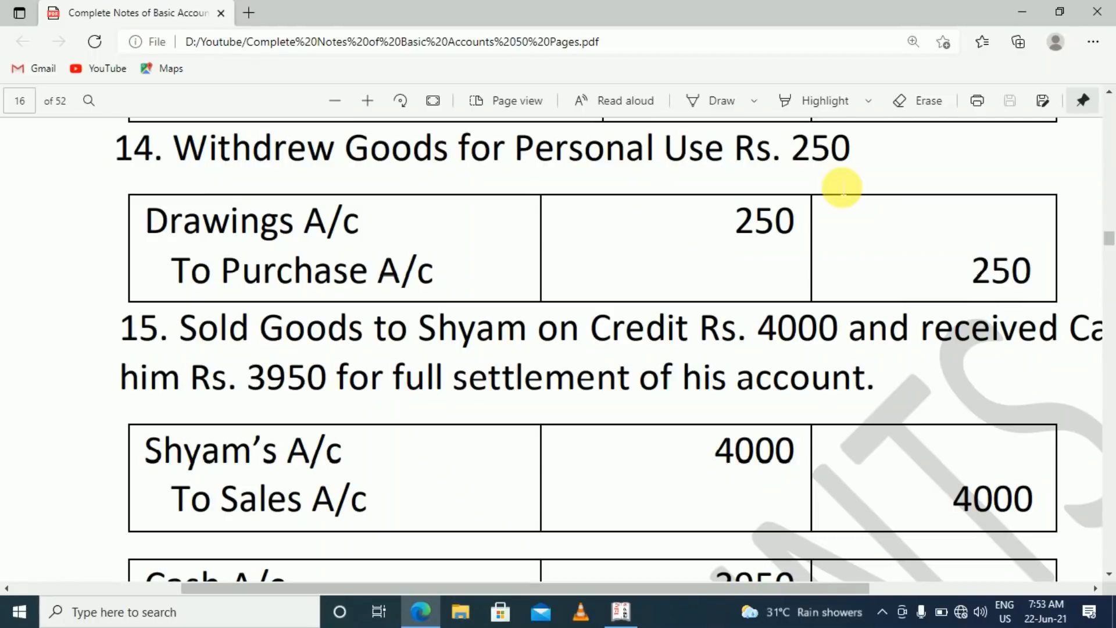
Step: Switch from the PDF notes to Tally and, in a new Journal voucher, create a Drawings ledger under Capital Account
{"action": "key", "text": "alt+Tab"}
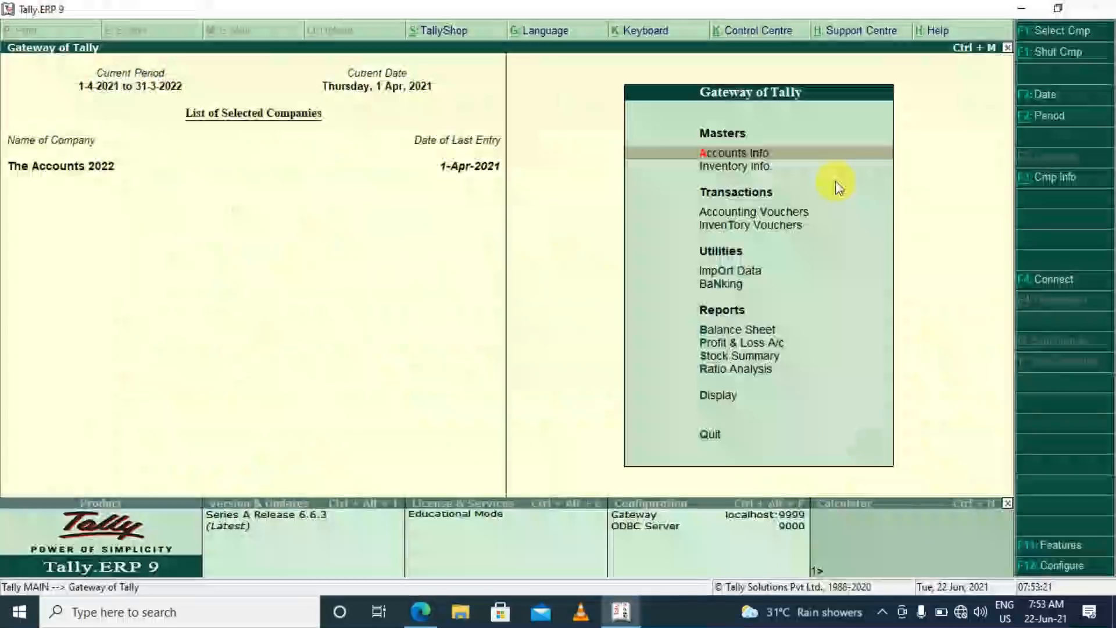
{"action": "key", "text": "v"}
{"action": "key", "text": "F7"}
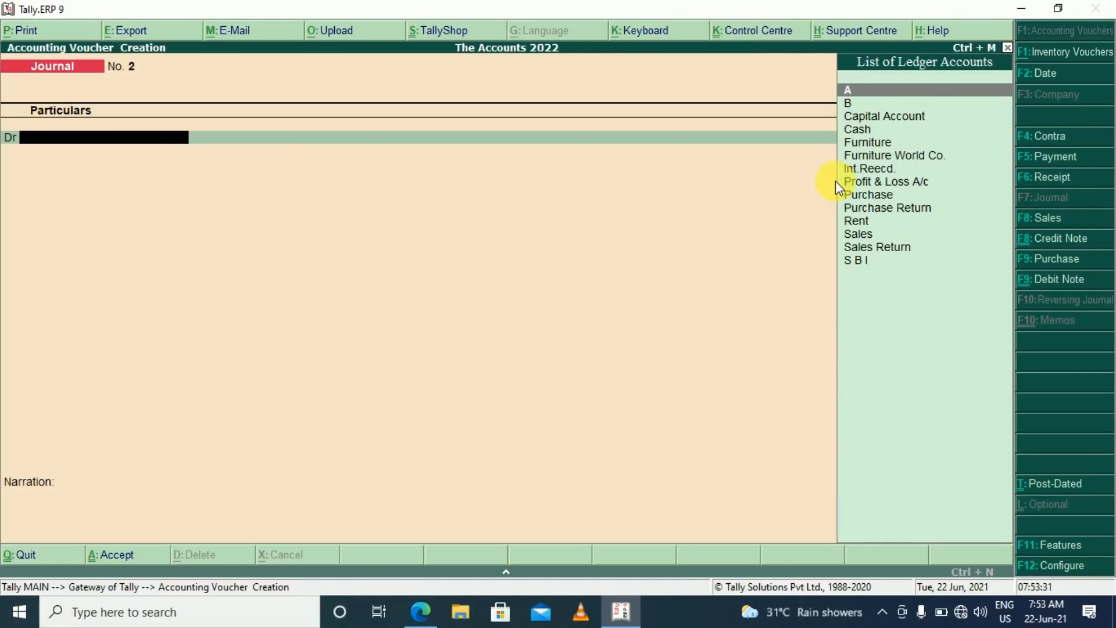
{"action": "key", "text": "alt+c"}
{"action": "type", "text": "Dr"}
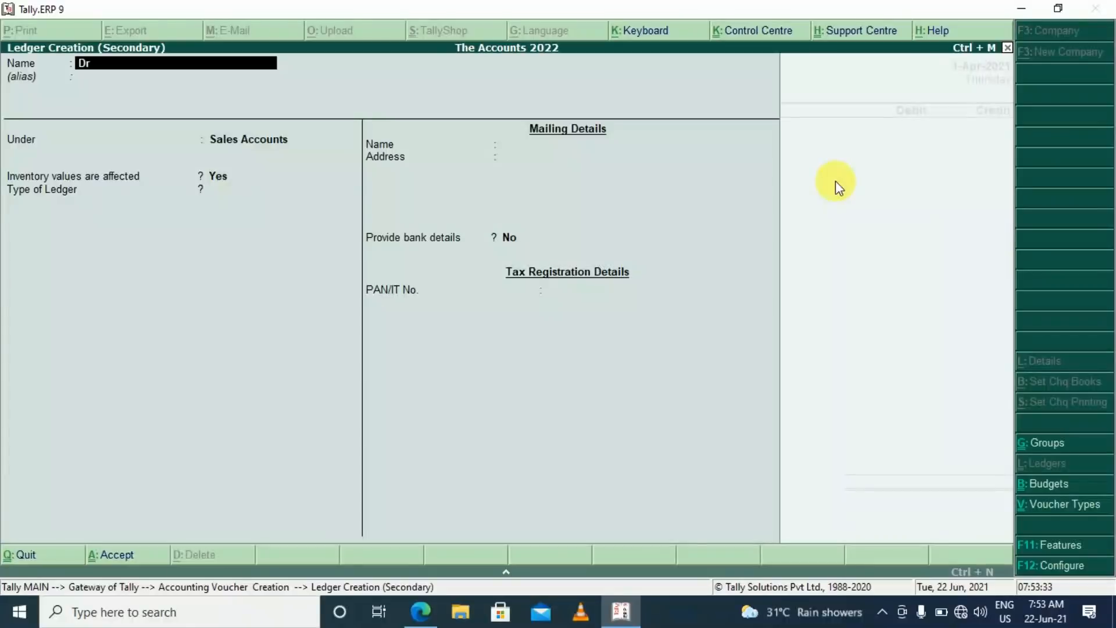
{"action": "type", "text": "awings"}
{"action": "key", "text": "Return"}
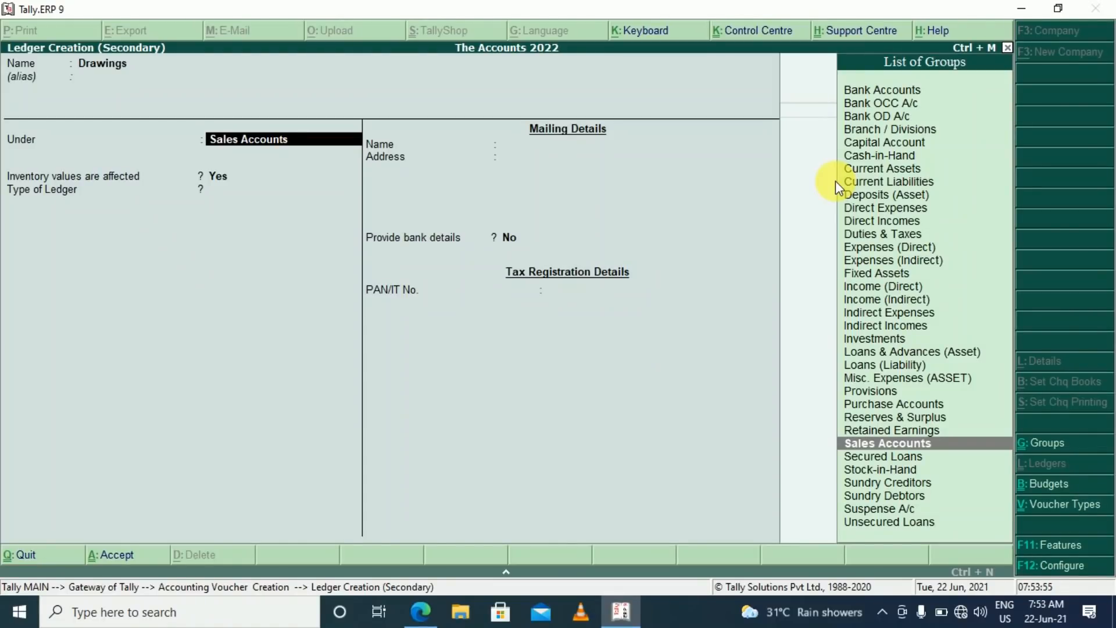
{"action": "type", "text": "Cap"}
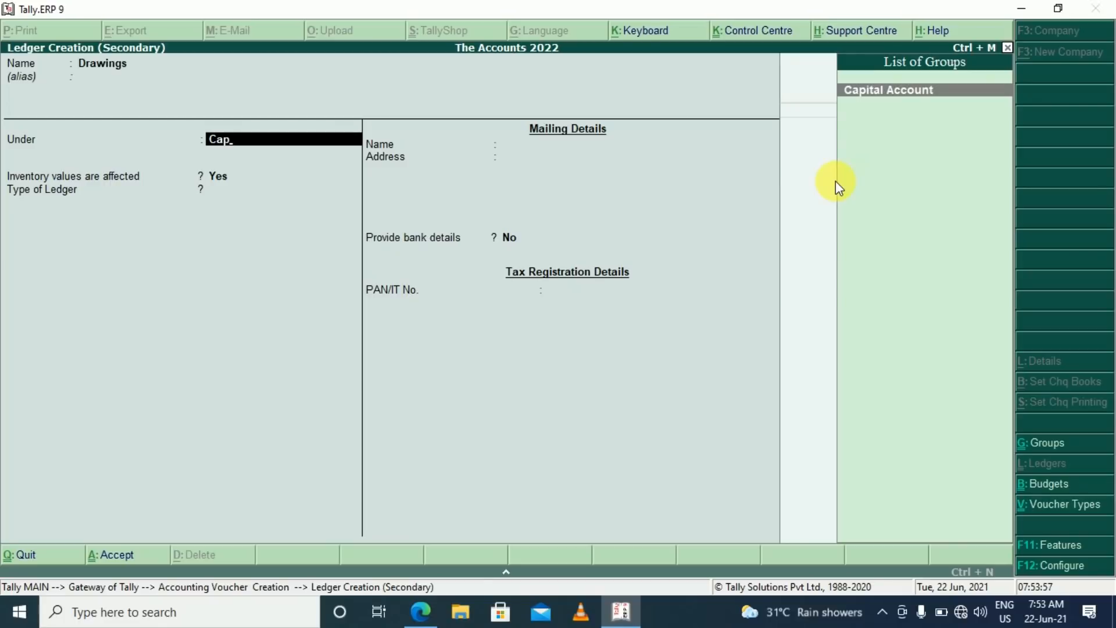
{"action": "key", "text": "Return"}
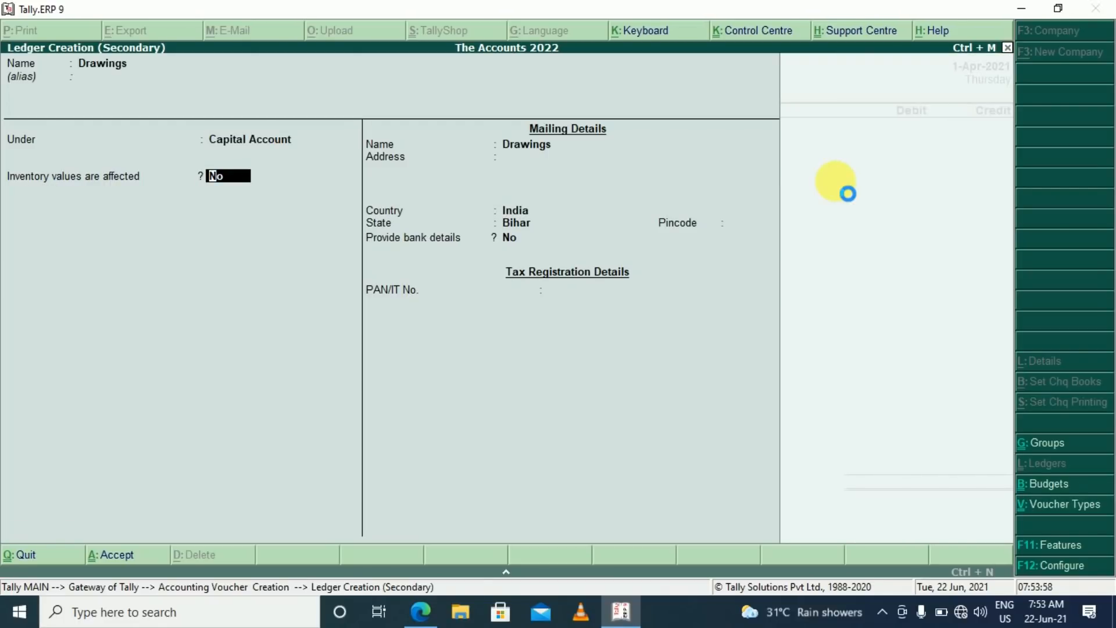
{"action": "key", "text": "ctrl+a"}
Step: Debit Drawings with 250 in the journal voucher, checking the amount against transaction 14 in the PDF notes
{"action": "key", "text": "alt+Tab"}
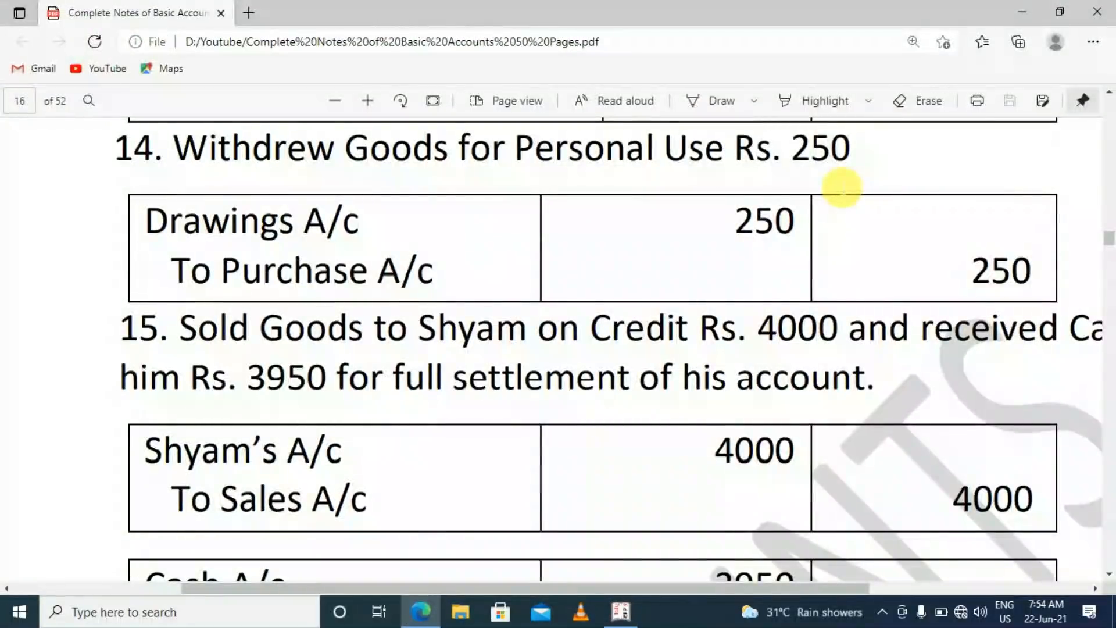
{"action": "key", "text": "alt+Tab"}
{"action": "type", "text": "250"}
{"action": "key", "text": "Return"}
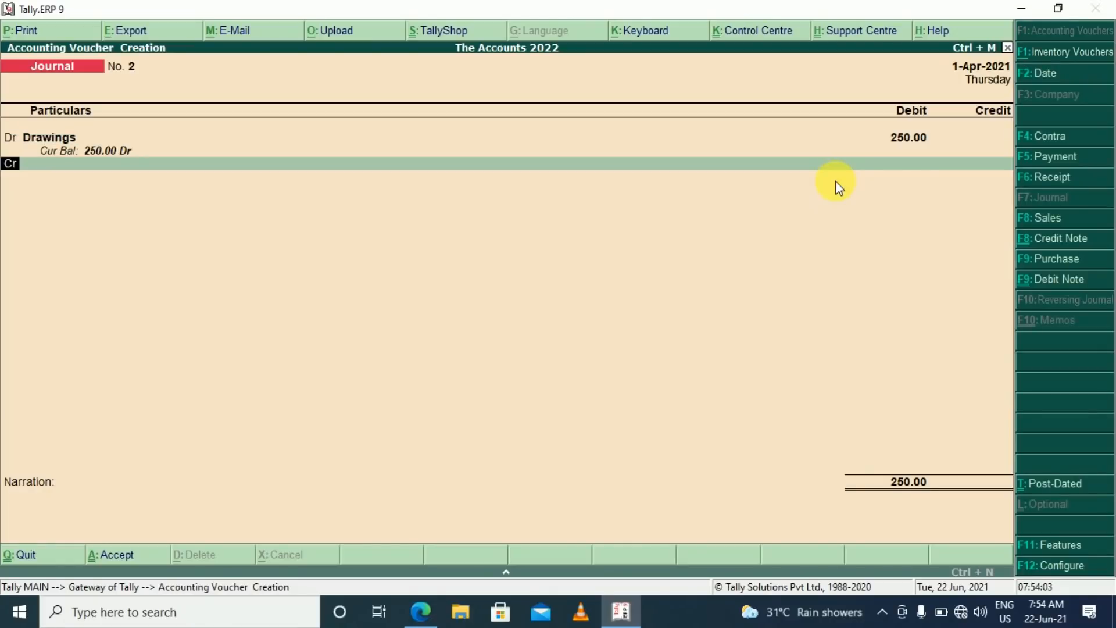
Step: Credit Purchase with 250, save the journal voucher without a narration, and return to the Gateway of Tally
{"action": "key", "text": "Return"}
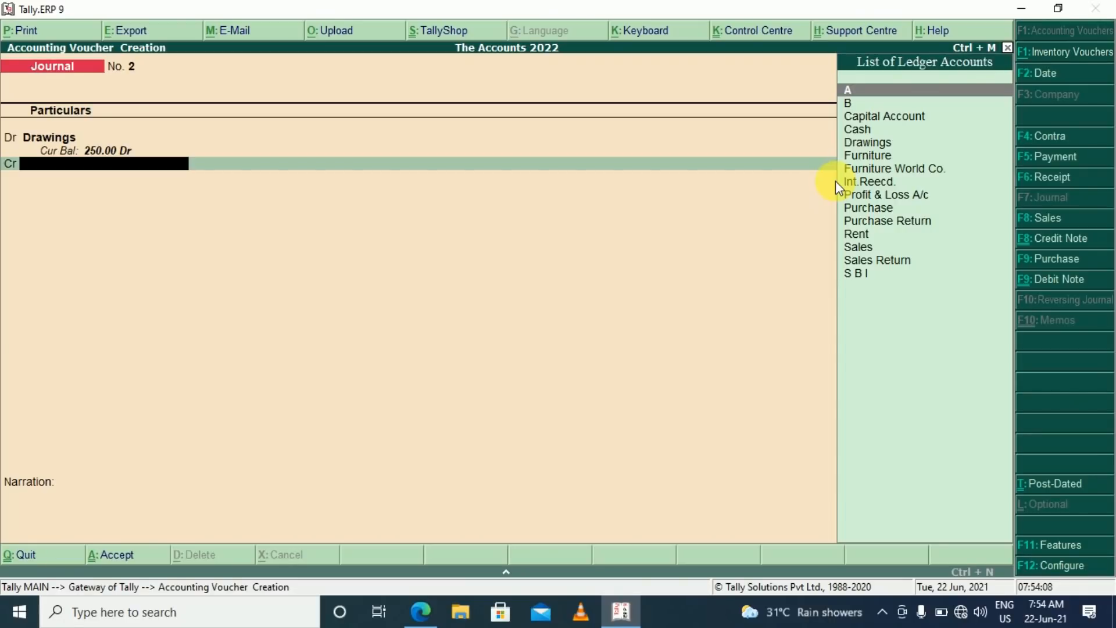
{"action": "type", "text": "Pur"}
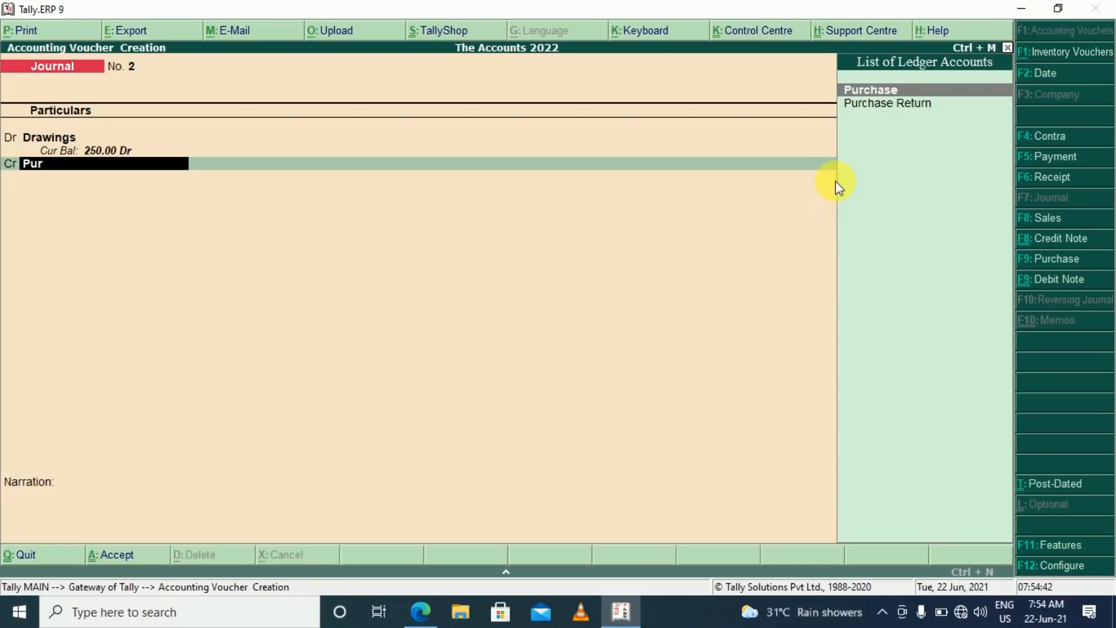
{"action": "key", "text": "Return"}
{"action": "key", "text": "Return"}
{"action": "key", "text": "Return"}
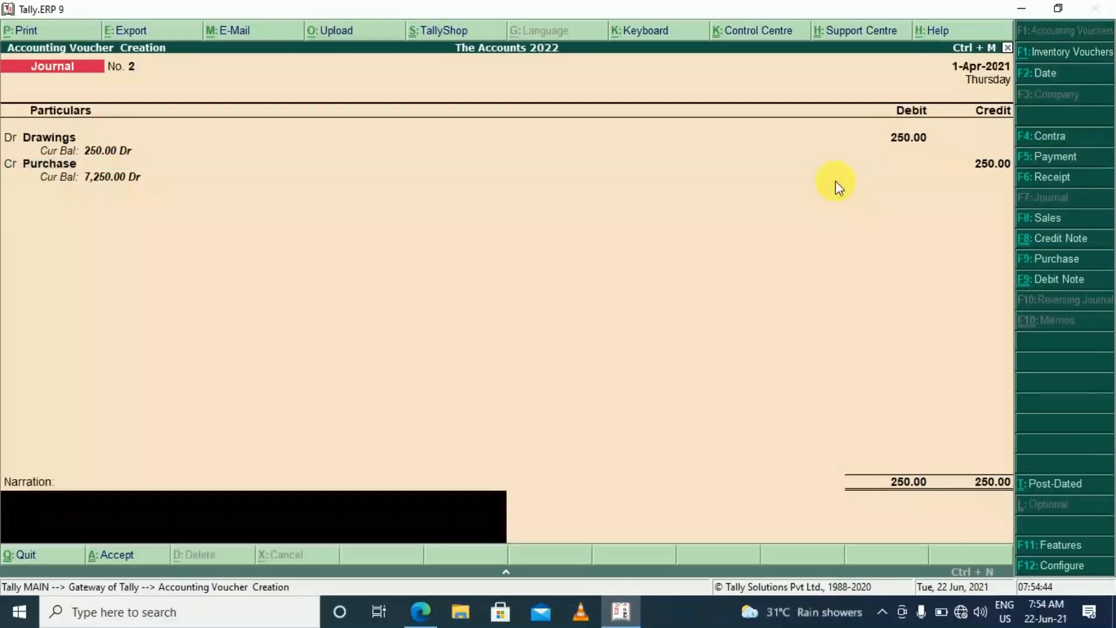
{"action": "key", "text": "Return"}
{"action": "key", "text": "Return"}
{"action": "key", "text": "Escape"}
{"action": "key", "text": "Escape"}
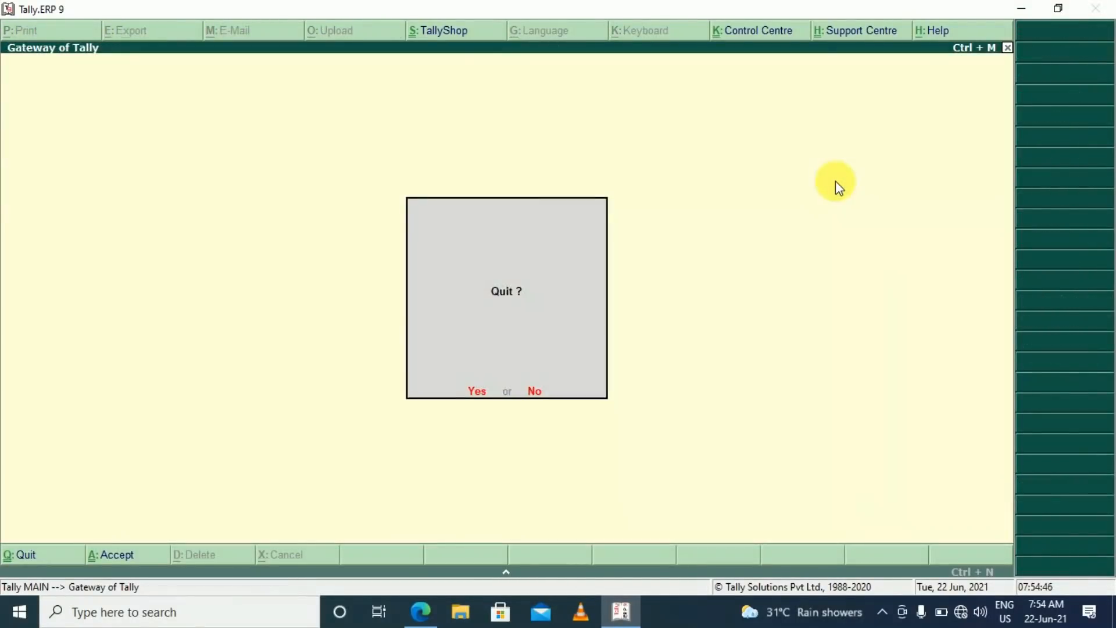
{"action": "key", "text": "n"}
Step: Open the detailed Balance Sheet and examine how the drawings affect the Capital Account total
{"action": "key", "text": "b"}
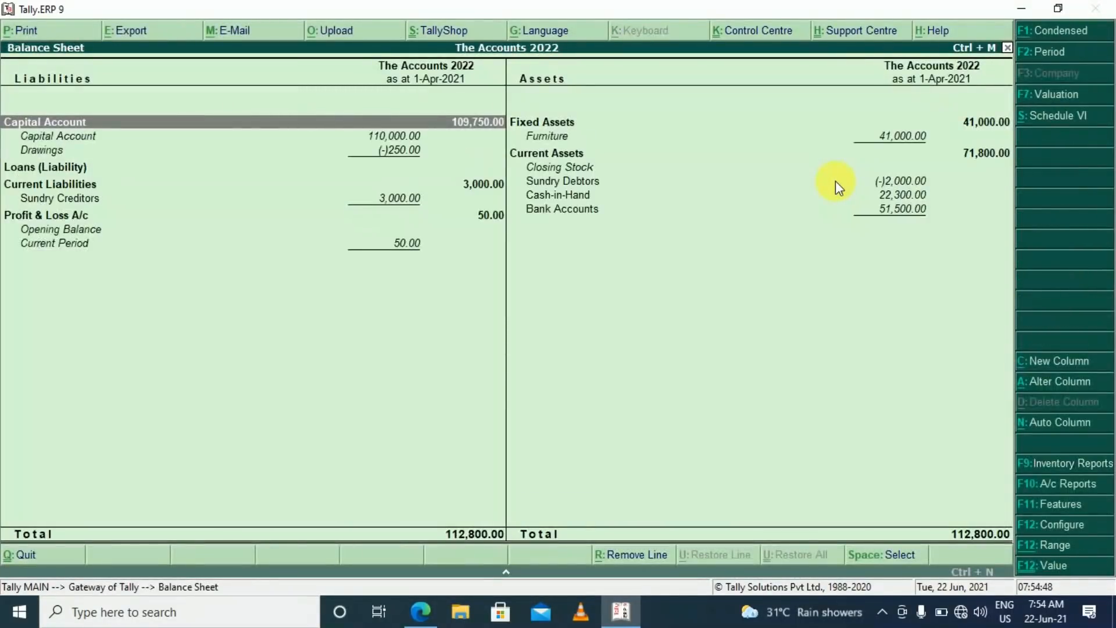
{"action": "key", "text": "Down"}
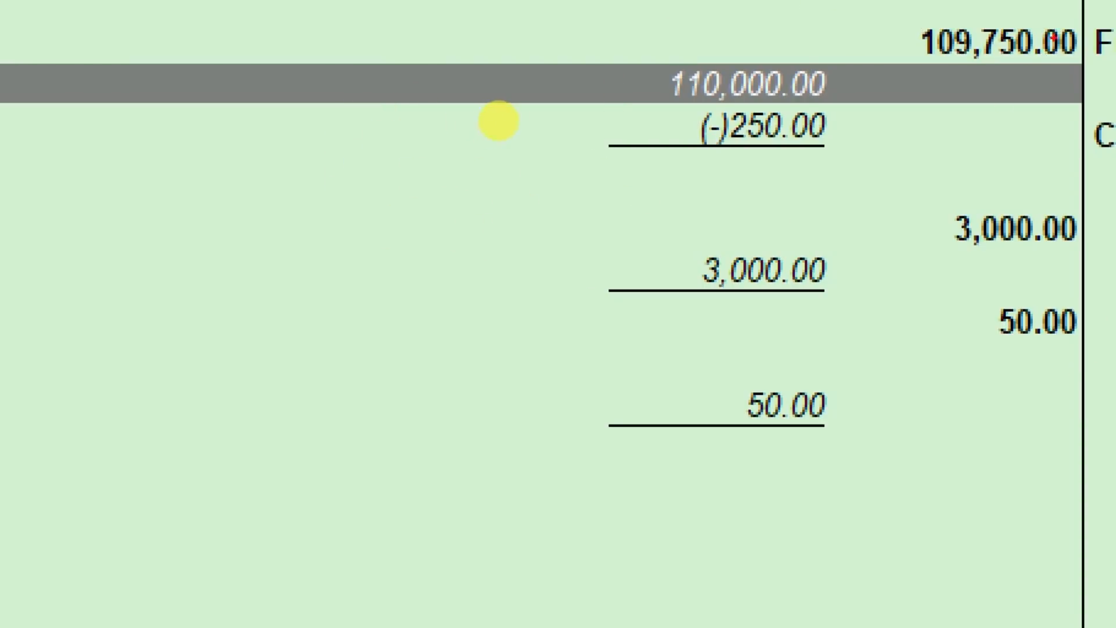
{"action": "mouse_move", "coordinate": [1096, 11]}
{"action": "left_mouse_down"}
{"action": "mouse_move", "coordinate": [921, 4]}
{"action": "mouse_move", "coordinate": [910, 110]}
{"action": "mouse_move", "coordinate": [1069, 125]}
{"action": "mouse_move", "coordinate": [1100, 35]}
{"action": "mouse_move", "coordinate": [1096, 3]}
{"action": "left_mouse_up"}
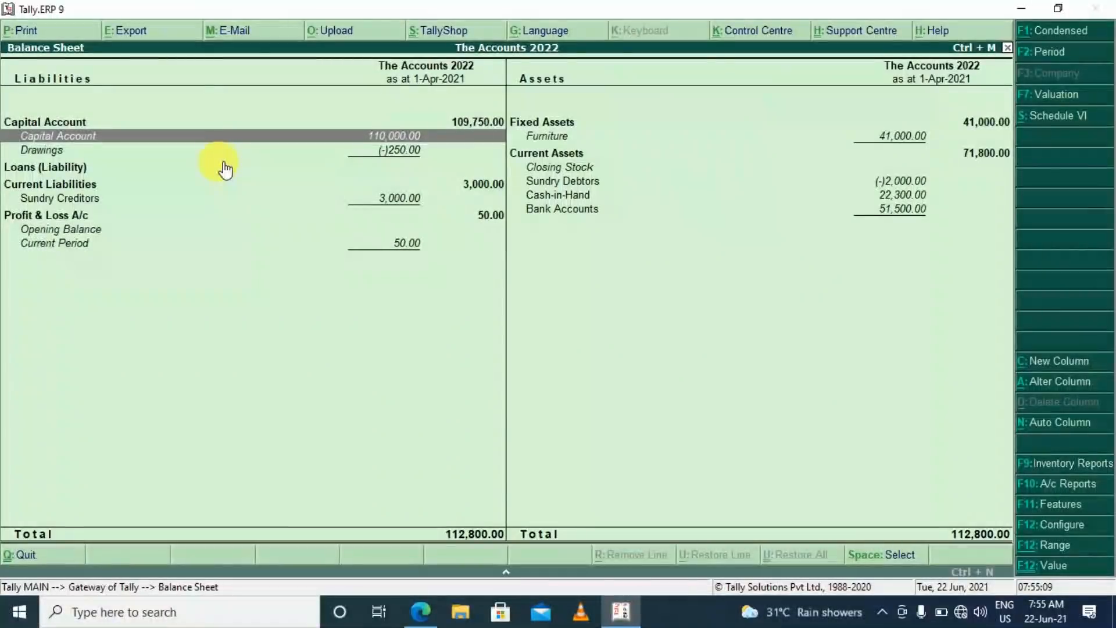
{"action": "key", "text": "Escape"}
{"action": "key", "text": "Escape"}
{"action": "key", "text": "Escape"}
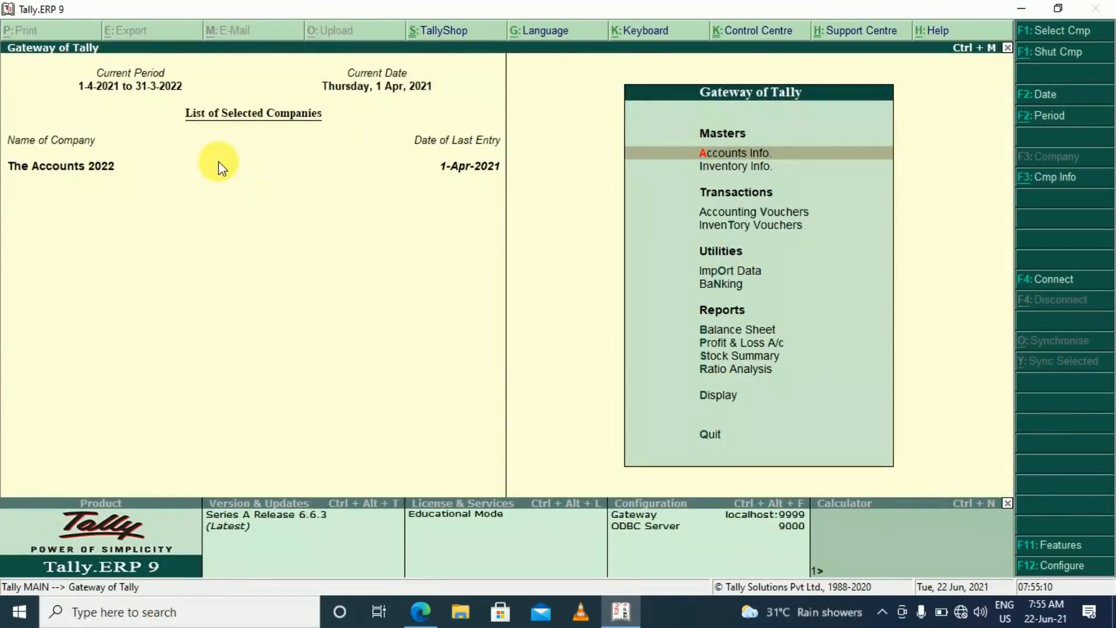
Step: Check transaction 19, depreciation on furniture, in the PDF notes, then examine Furniture under Fixed Assets in Tally's detailed Balance Sheet
{"action": "key", "text": "alt+Tab"}
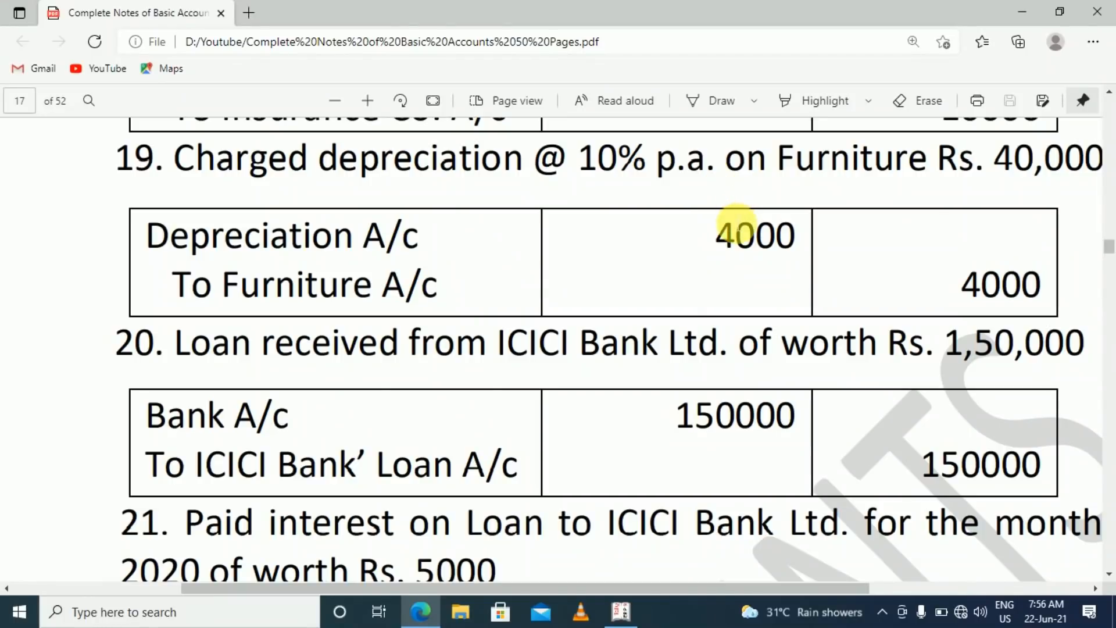
{"action": "key", "text": "alt+Tab"}
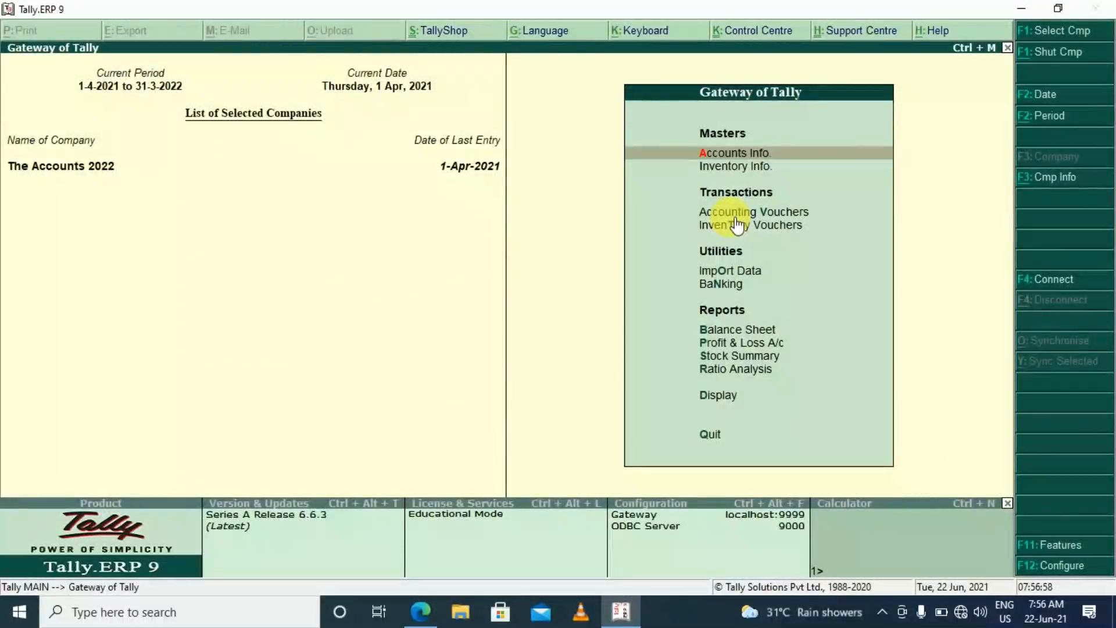
{"action": "key", "text": "b"}
{"action": "key", "text": "alt+F1"}
{"action": "key", "text": "Right"}
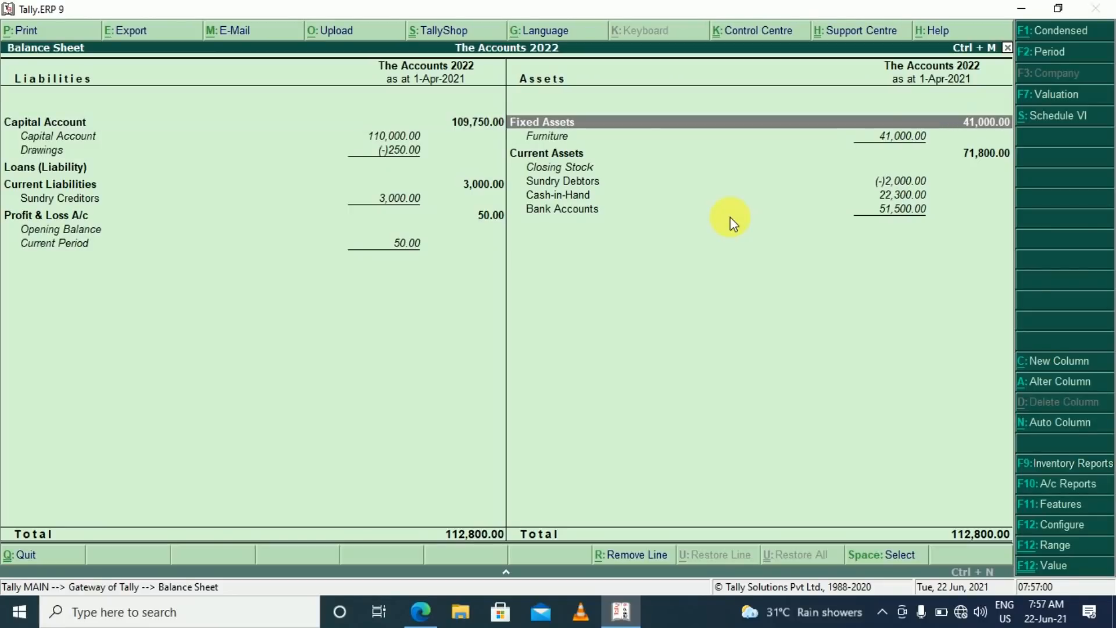
{"action": "key", "text": "Down"}
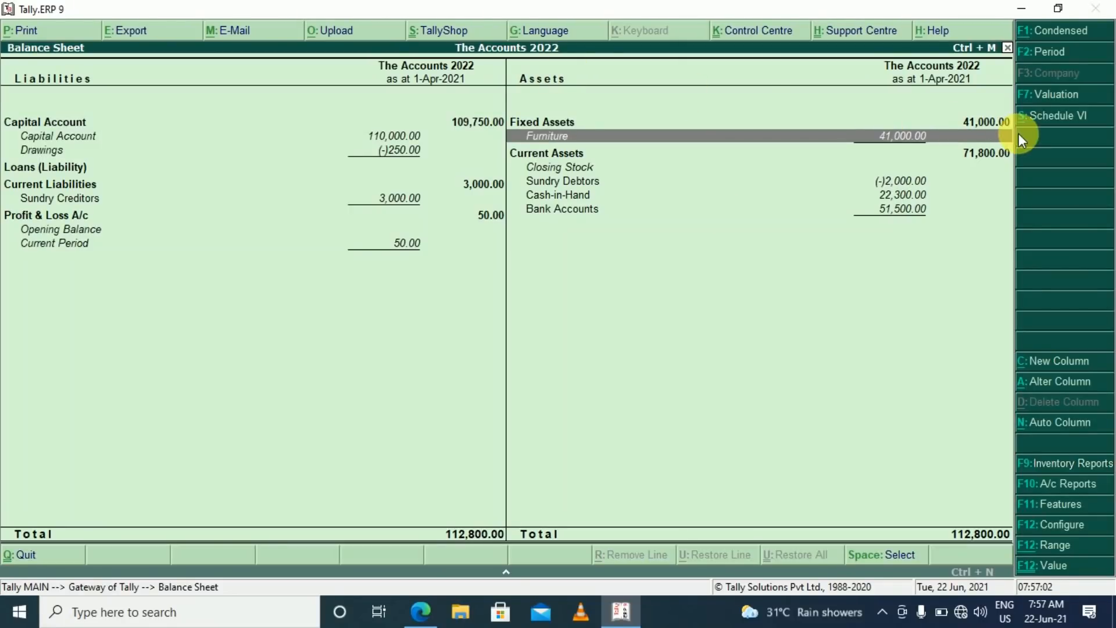
{"action": "left_click", "coordinate": [999, 123]}
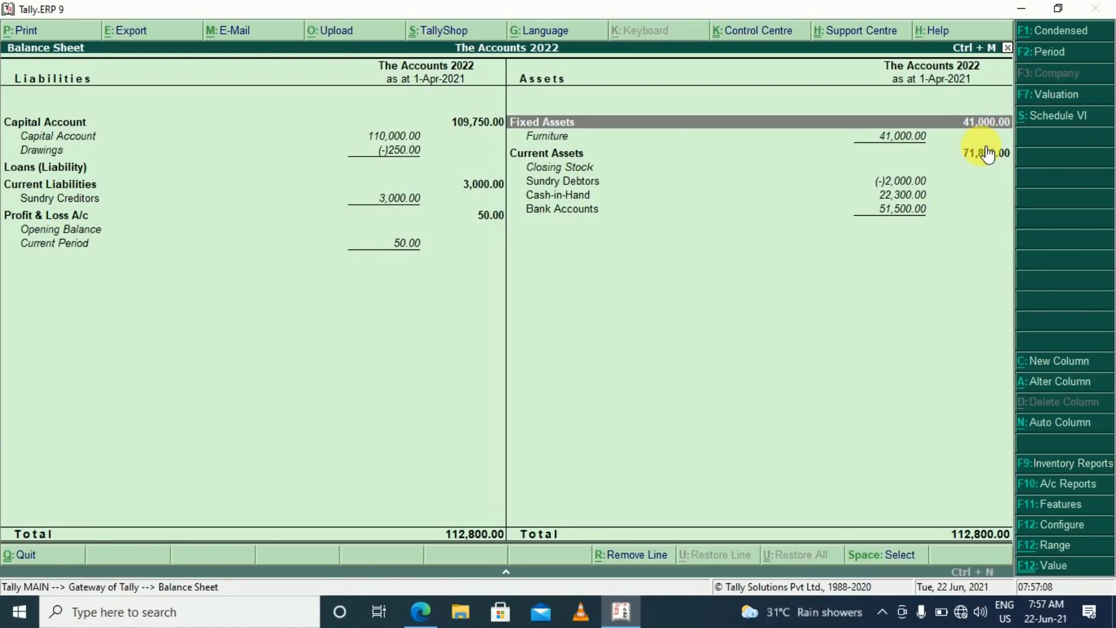
{"action": "key", "text": "Escape"}
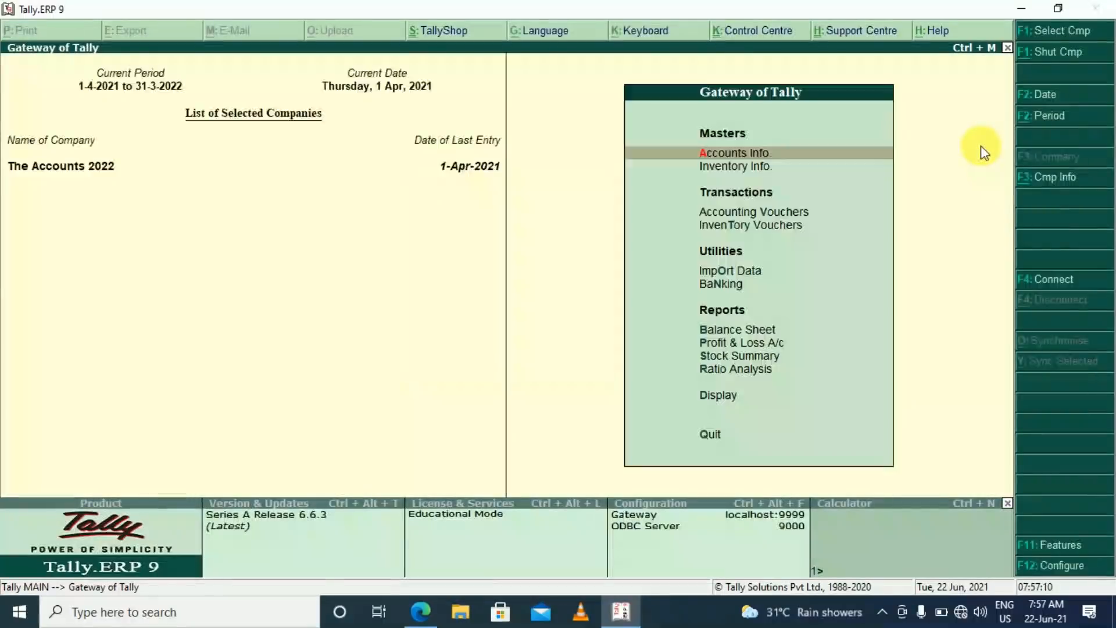
Step: Start a new Journal voucher and create a Dep. ledger under Indirect Expenses for its debit line
{"action": "key", "text": "v"}
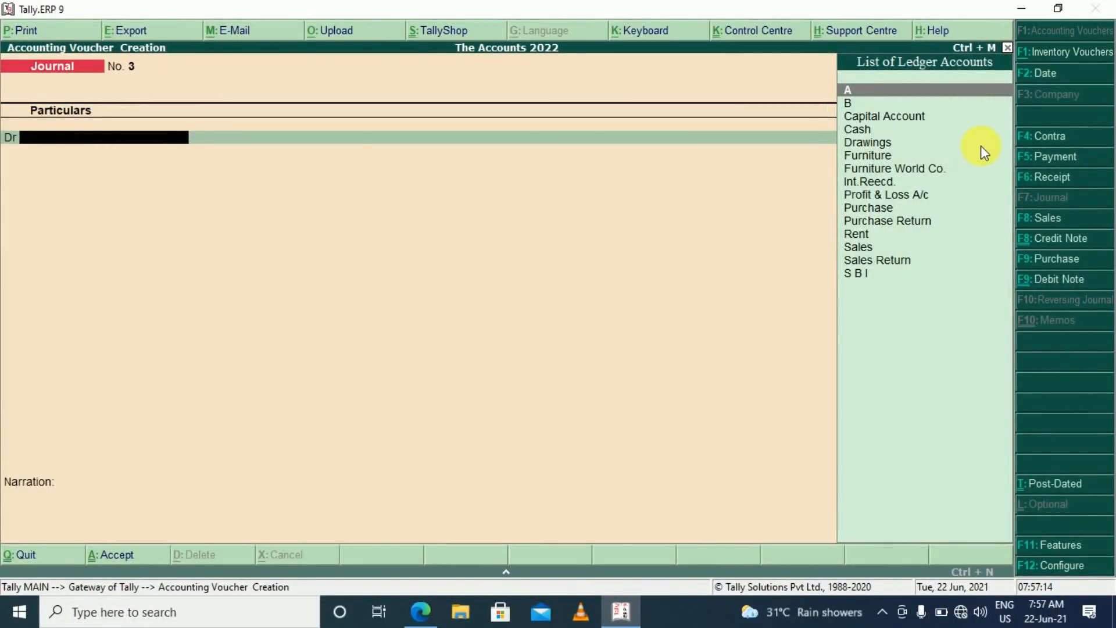
{"action": "key", "text": "alt+c"}
{"action": "type", "text": "Dep."}
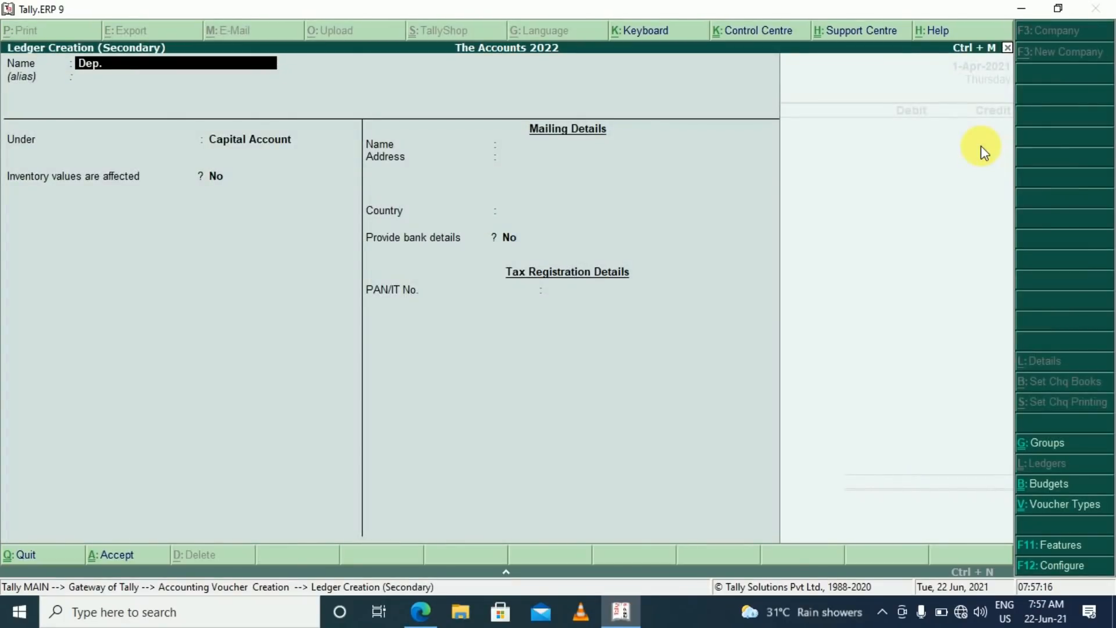
{"action": "key", "text": "Return"}
{"action": "key", "text": "Return"}
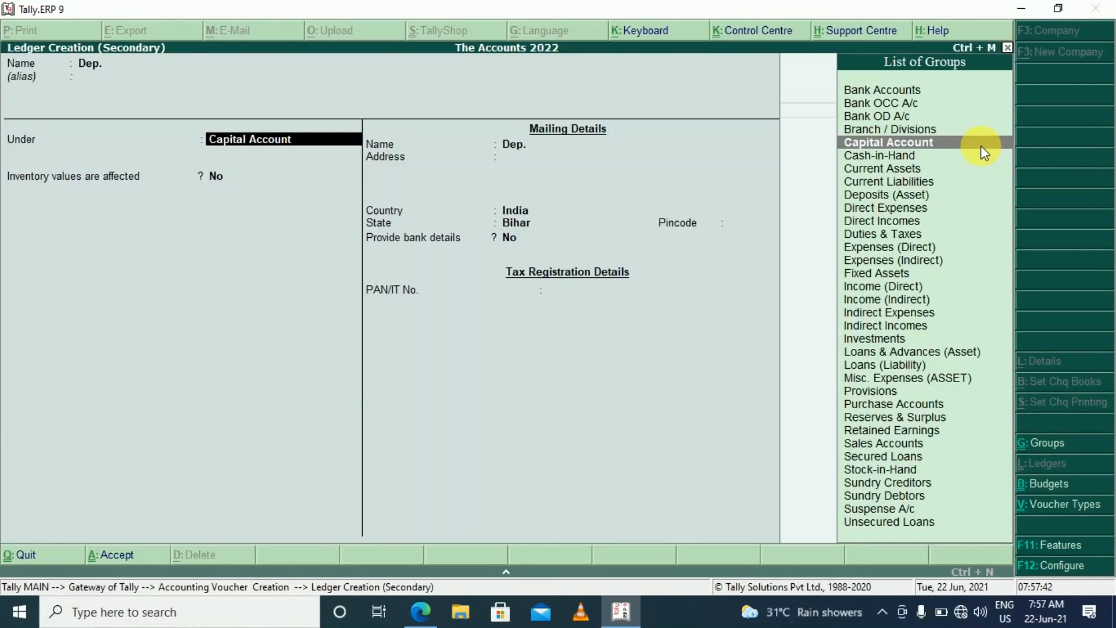
{"action": "type", "text": "Ind"}
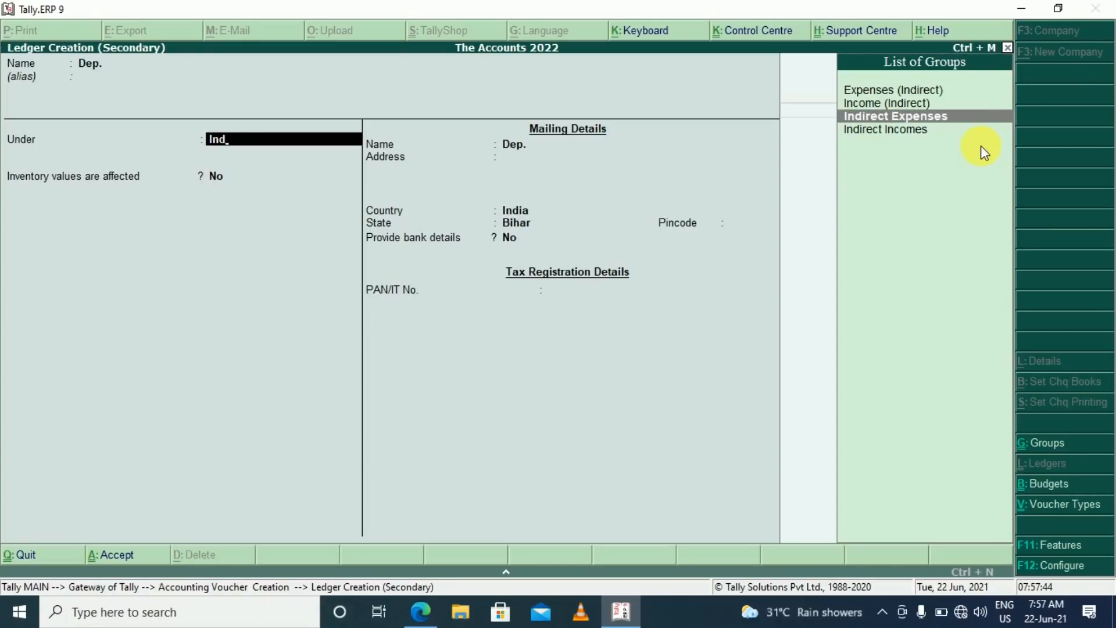
{"action": "key", "text": "Return"}
{"action": "key", "text": "ctrl+a"}
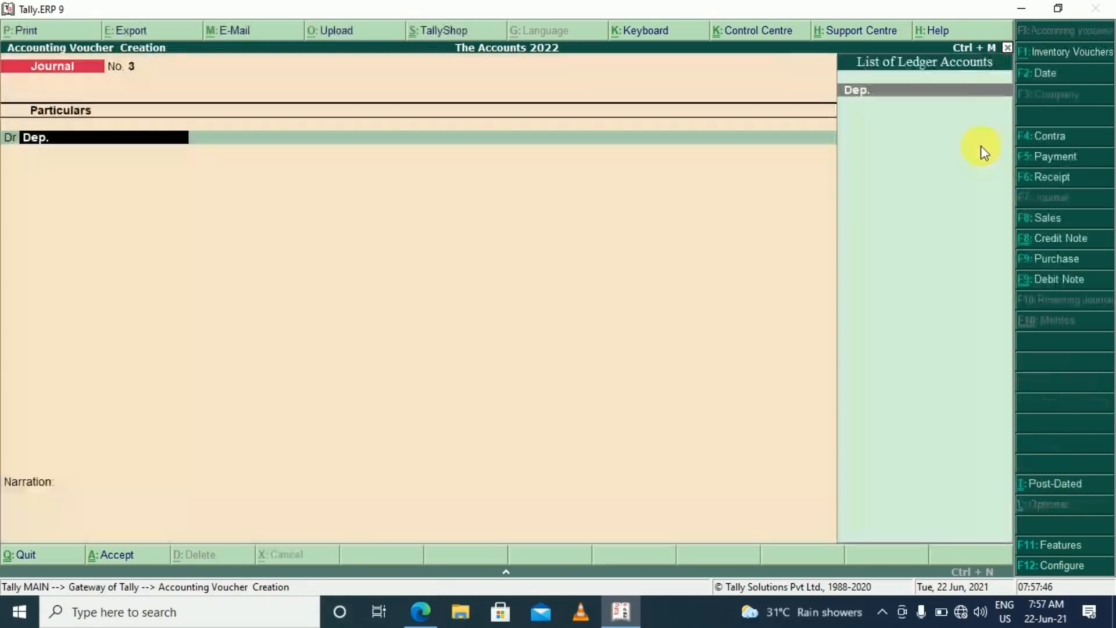
Step: Debit Dep. with 4100, credit Furniture with the same amount, save the journal voucher without a narration, and return to the Gateway of Tally
{"action": "key", "text": "Return"}
{"action": "type", "text": "4100"}
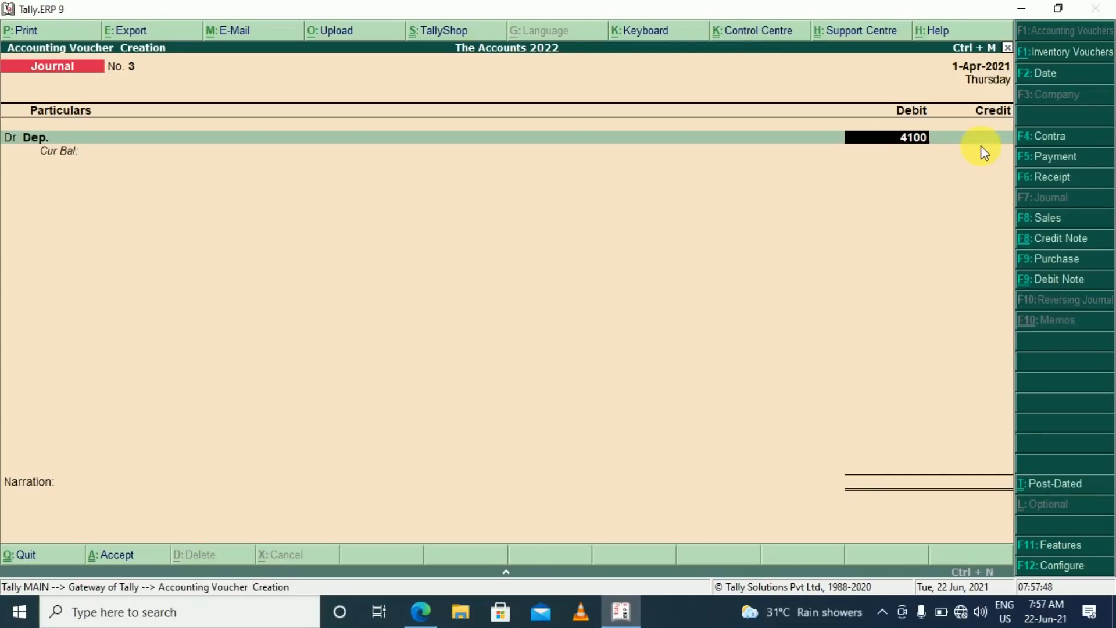
{"action": "key", "text": "Return"}
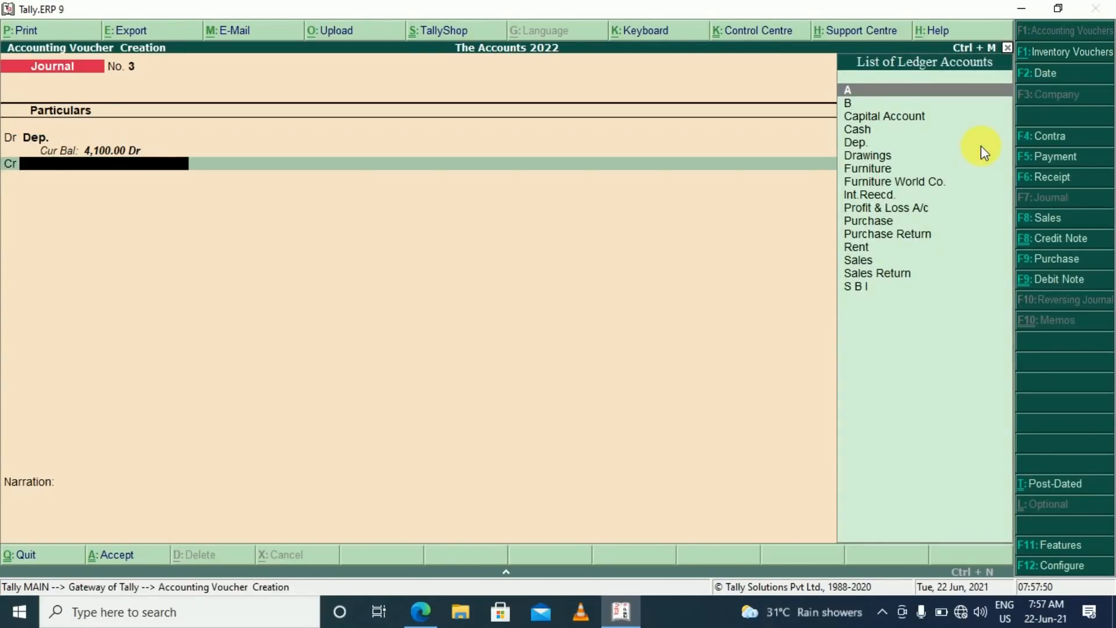
{"action": "type", "text": "Fur"}
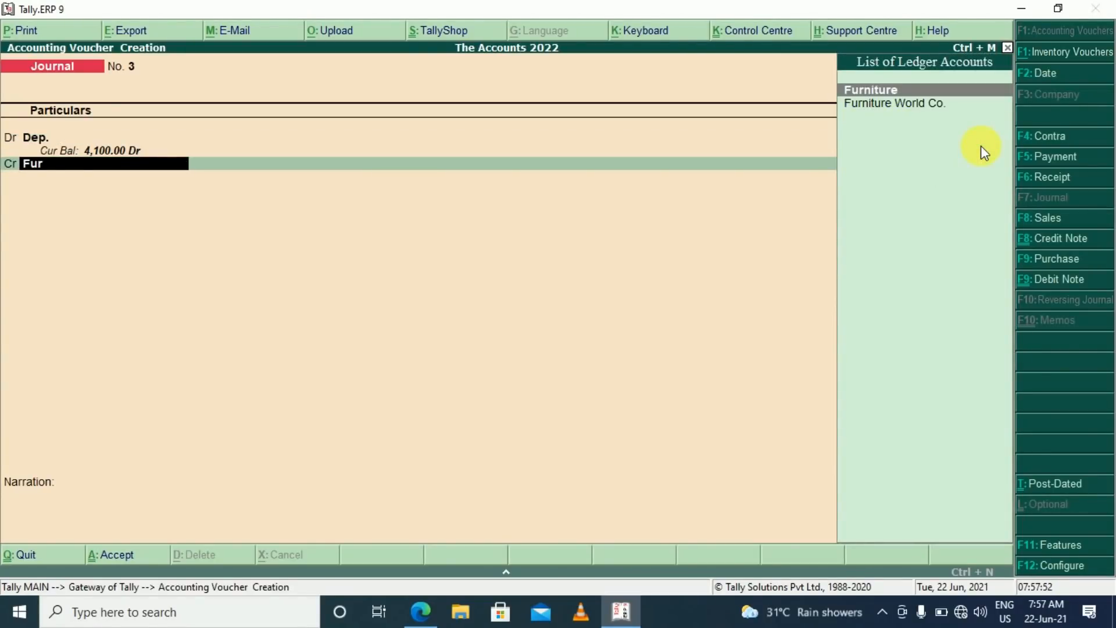
{"action": "key", "text": "Return"}
{"action": "key", "text": "Return"}
{"action": "key", "text": "Return"}
{"action": "key", "text": "Return"}
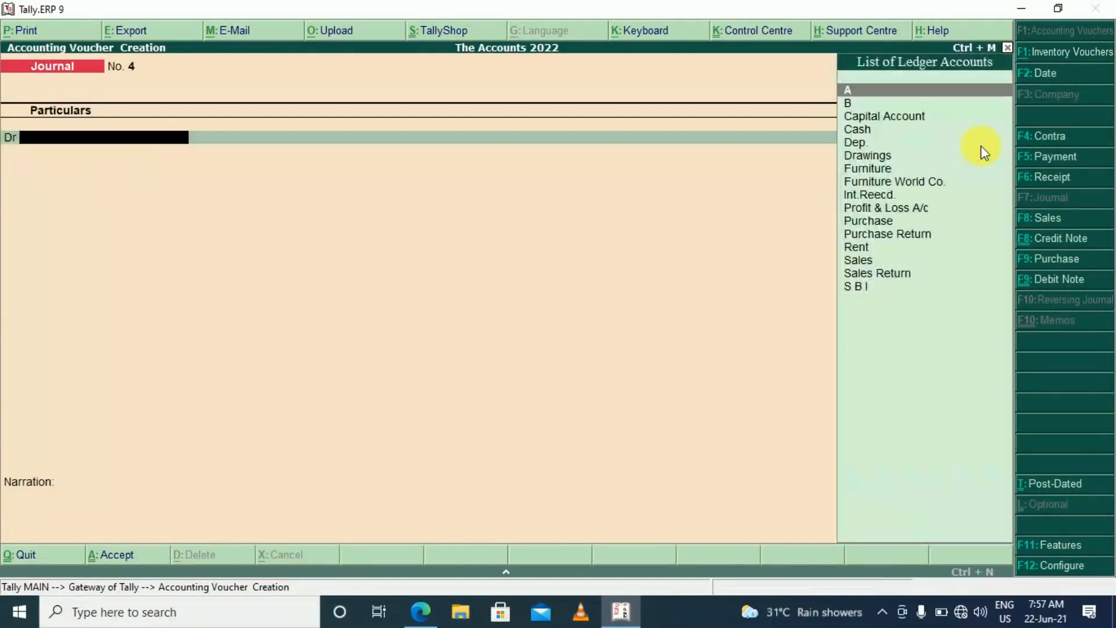
{"action": "key", "text": "Escape"}
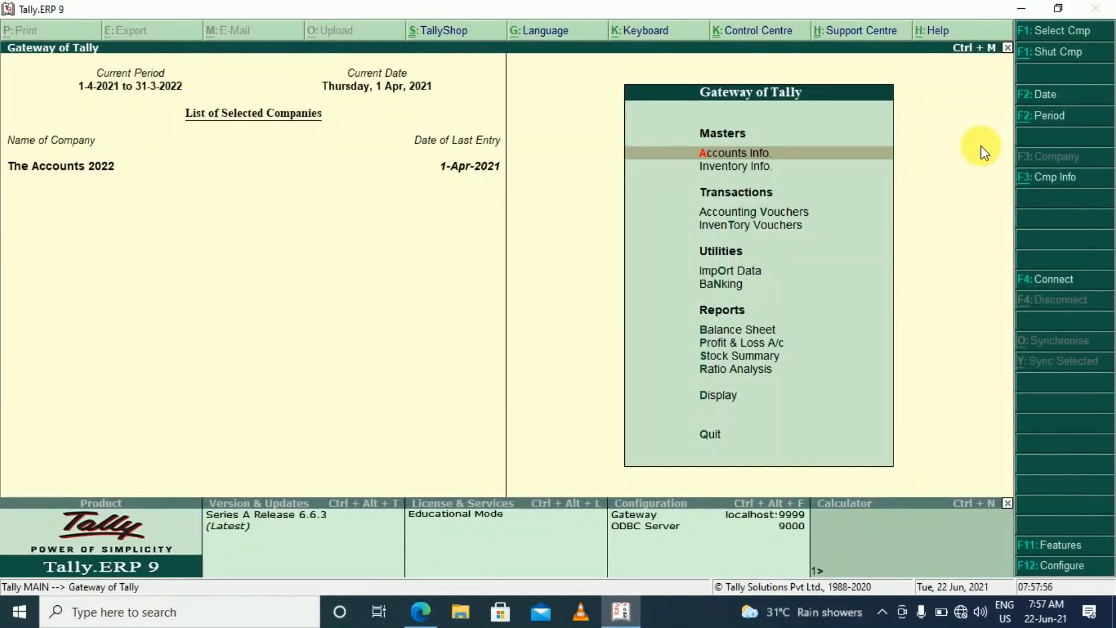
Step: Open the detailed Balance Sheet and examine the assets side for the effect of the furniture depreciation
{"action": "key", "text": "b"}
{"action": "key", "text": "alt+F1"}
{"action": "key", "text": "Right"}
{"action": "key", "text": "Down"}
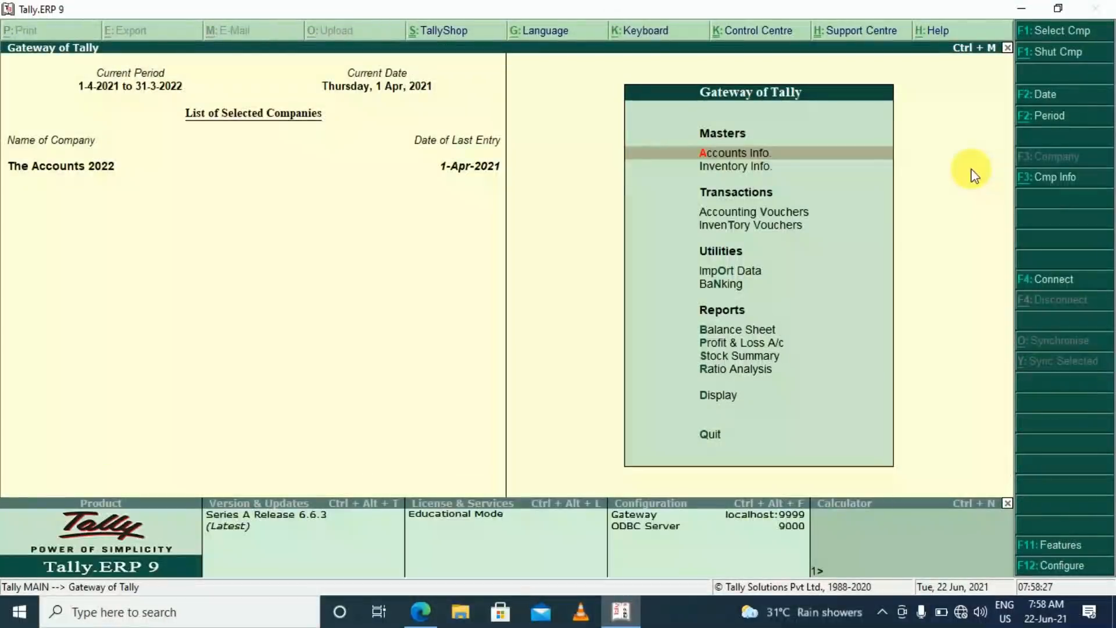
Step: Check transaction 20, the loan received from ICICI Bank Ltd., in the PDF notes and start a Receipt voucher in Tally
{"action": "key", "text": "alt+Tab"}
{"action": "scroll", "coordinate": [979, 175], "scroll_direction": "down", "scroll_amount": 2}
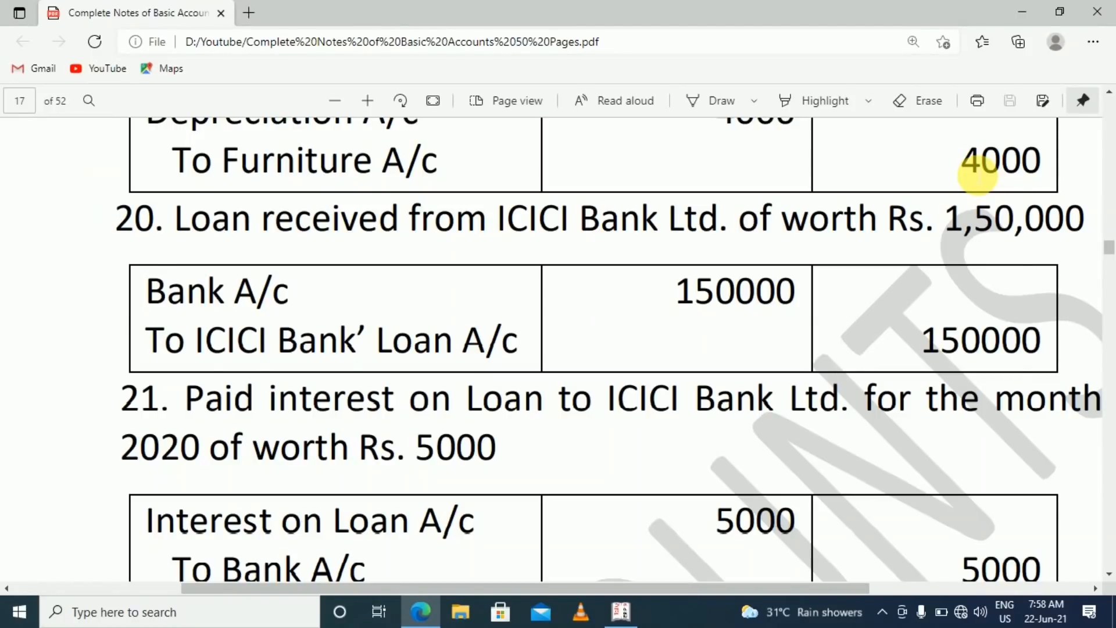
{"action": "key", "text": "alt+Tab"}
{"action": "key", "text": "v"}
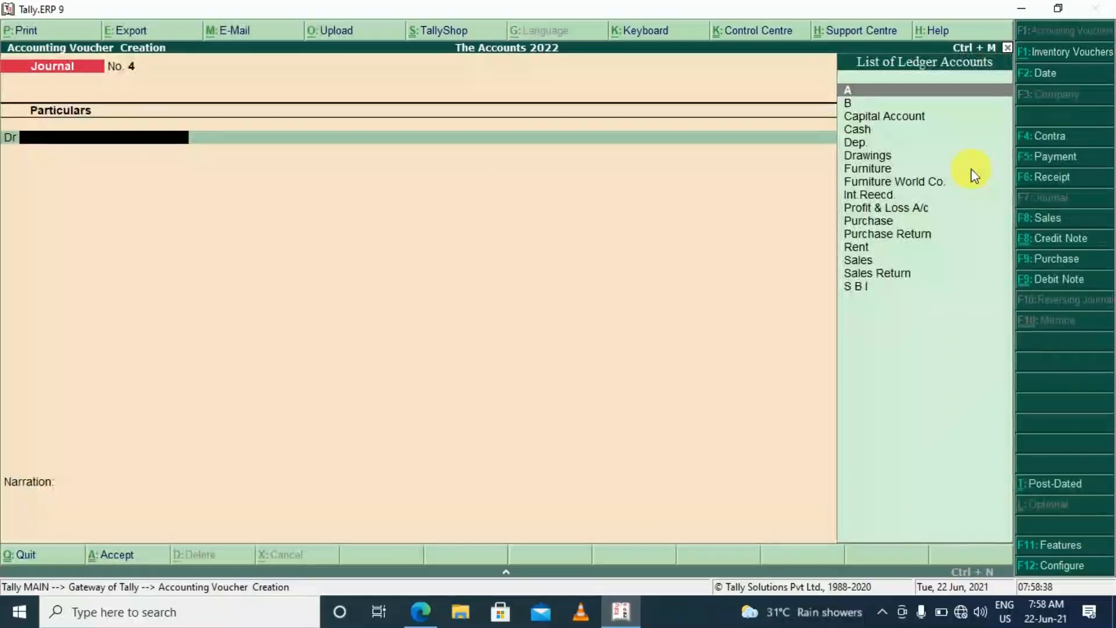
{"action": "key", "text": "F6"}
{"action": "key", "text": "alt+Tab"}
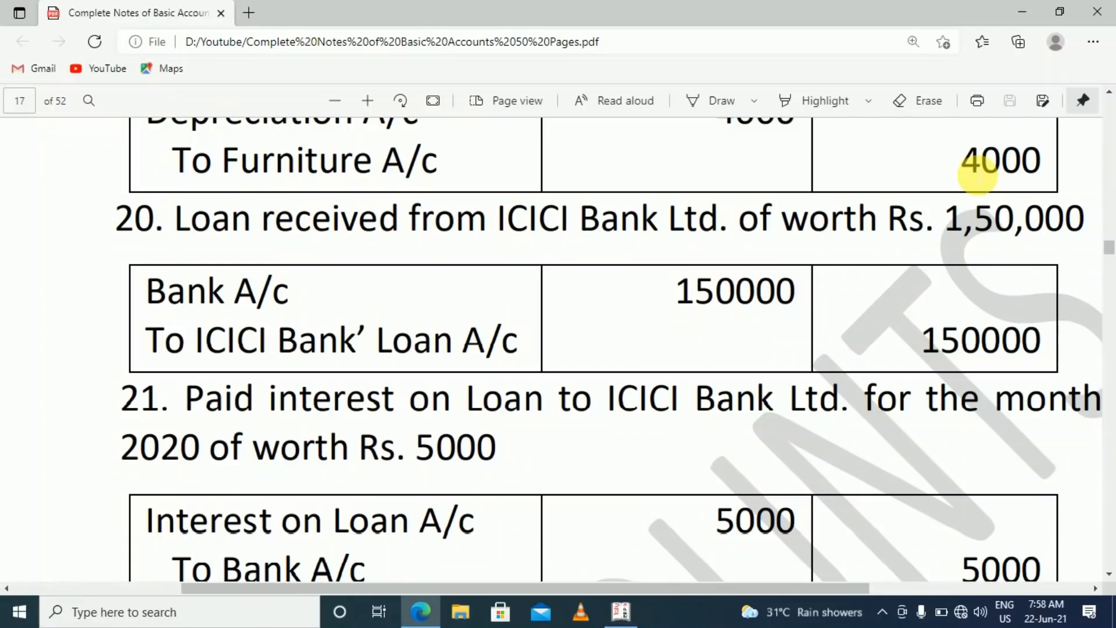
{"action": "key", "text": "alt+Tab"}
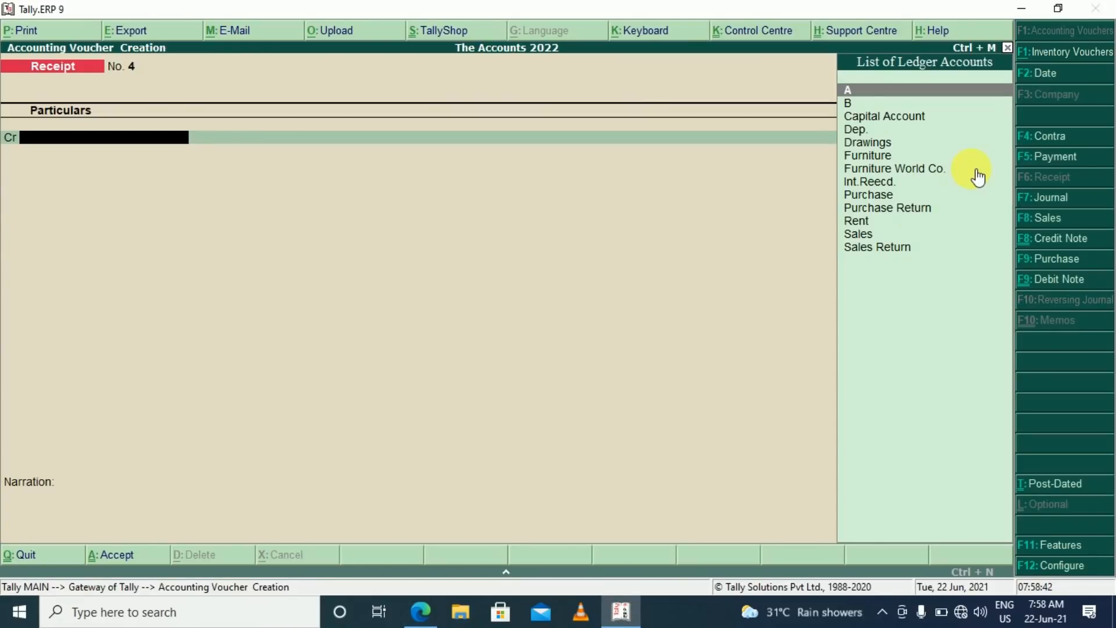
Step: Create an ICICI BANK LOAN ledger under Secured Loans for the receipt's credit line
{"action": "key", "text": "alt+c"}
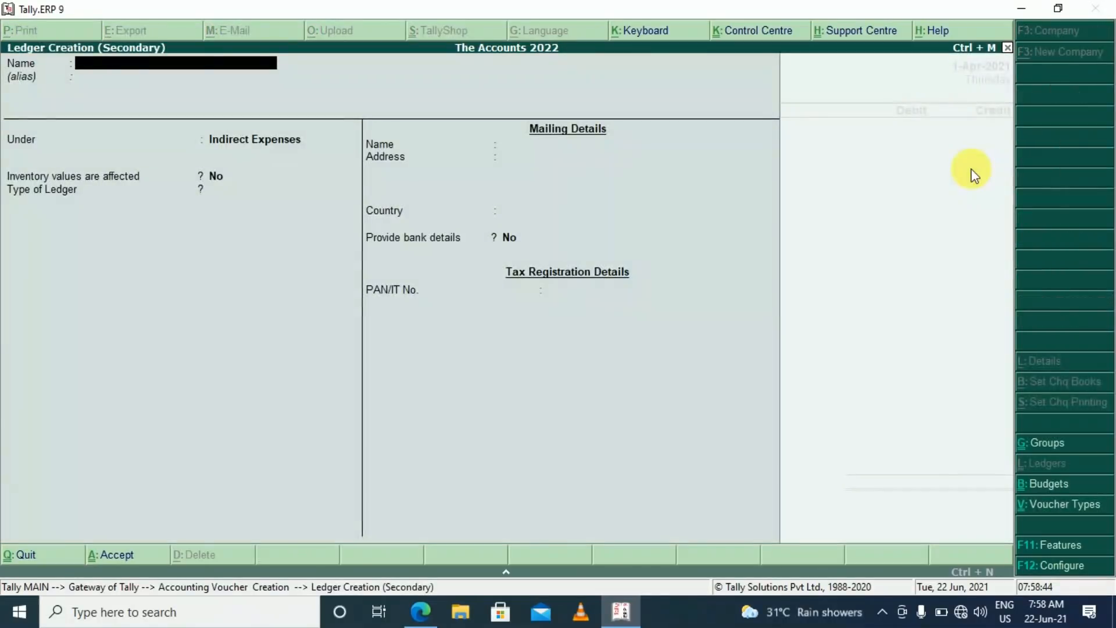
{"action": "type", "text": "ICICI BANK LOA"}
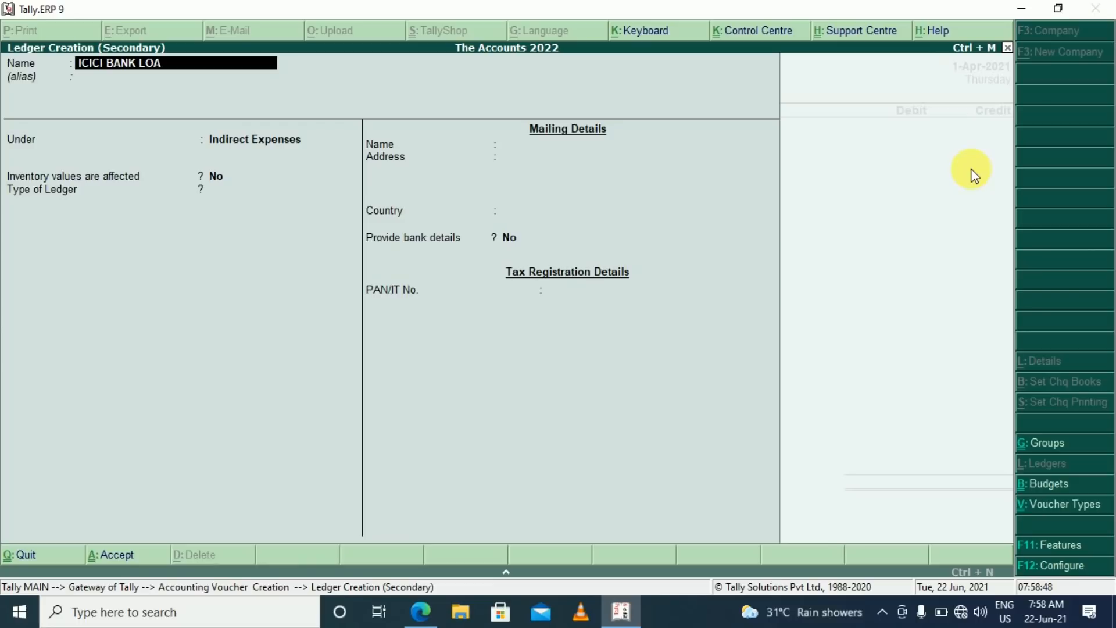
{"action": "type", "text": "N"}
{"action": "key", "text": "Return"}
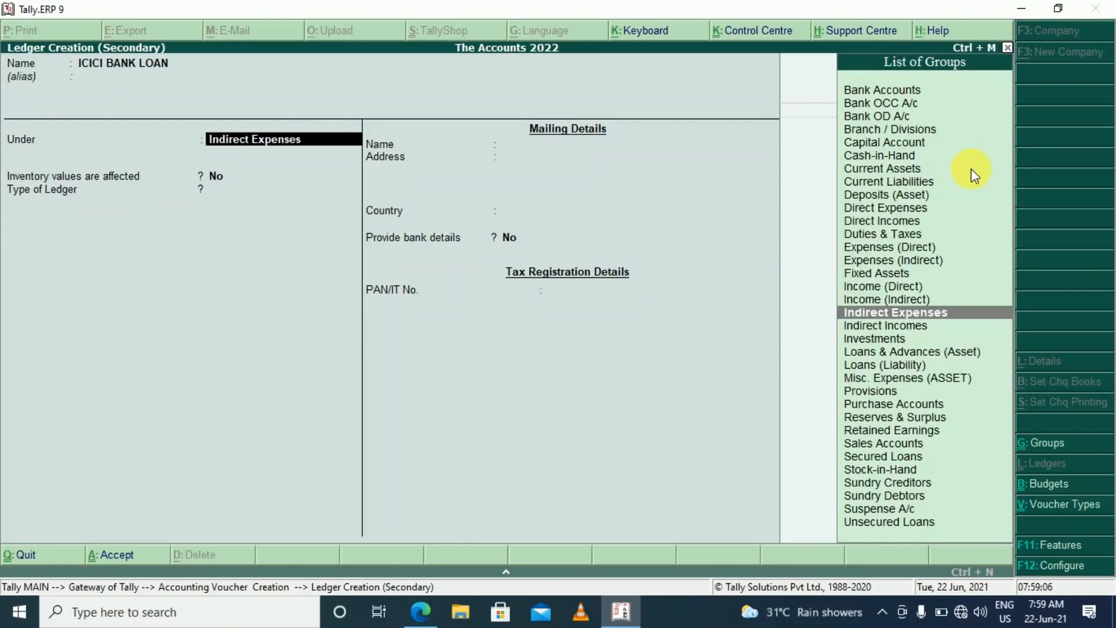
{"action": "type", "text": "SE"}
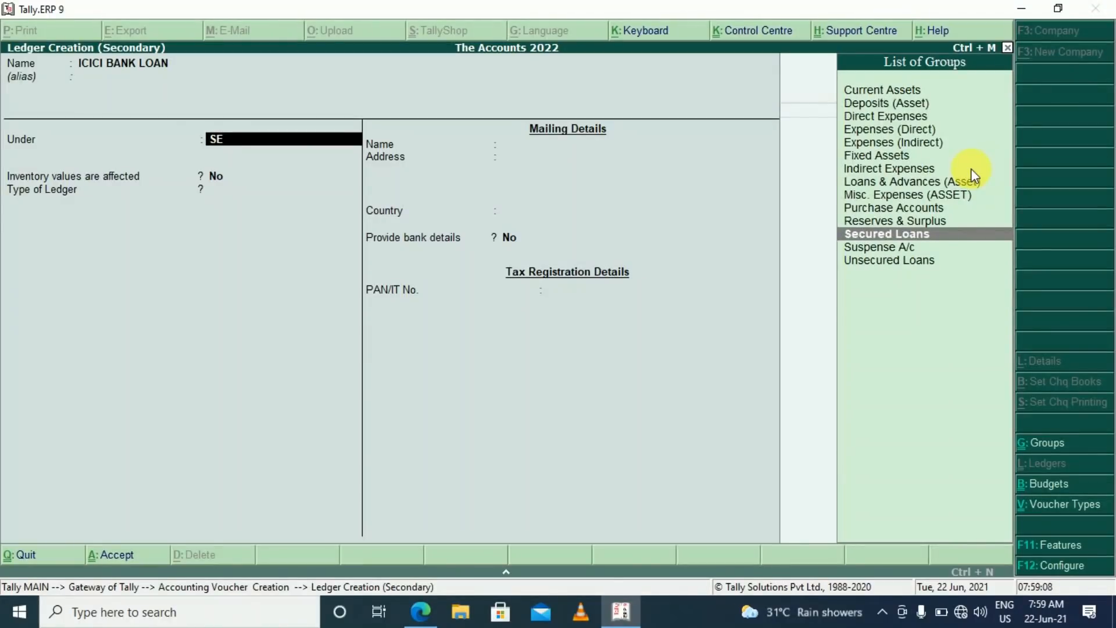
{"action": "left_click", "coordinate": [955, 248]}
{"action": "key", "text": "Return"}
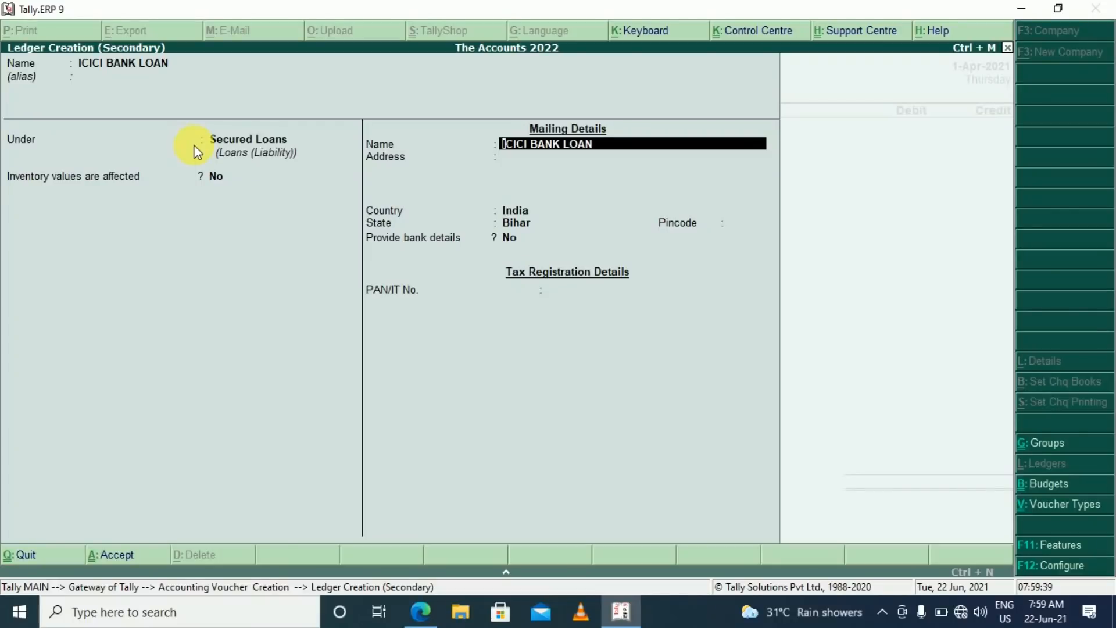
{"action": "key", "text": "ctrl+a"}
Step: Credit ICICI BANK LOAN with 150000, debit S B I with the same amount, and save the receipt voucher without a narration
{"action": "type", "text": "150000"}
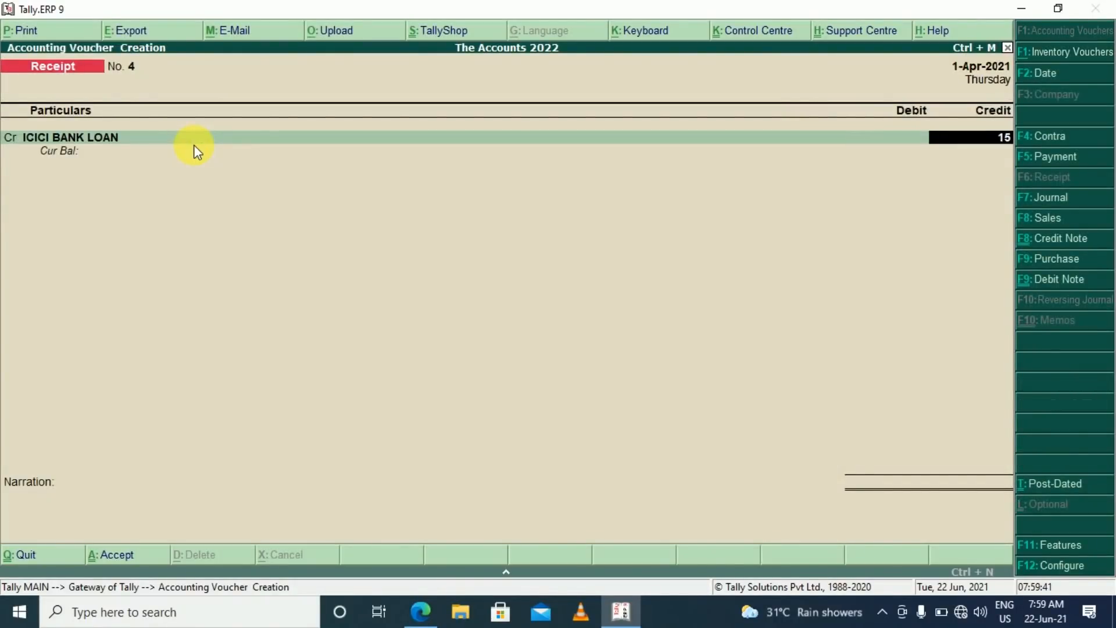
{"action": "key", "text": "Return"}
{"action": "key", "text": "Return"}
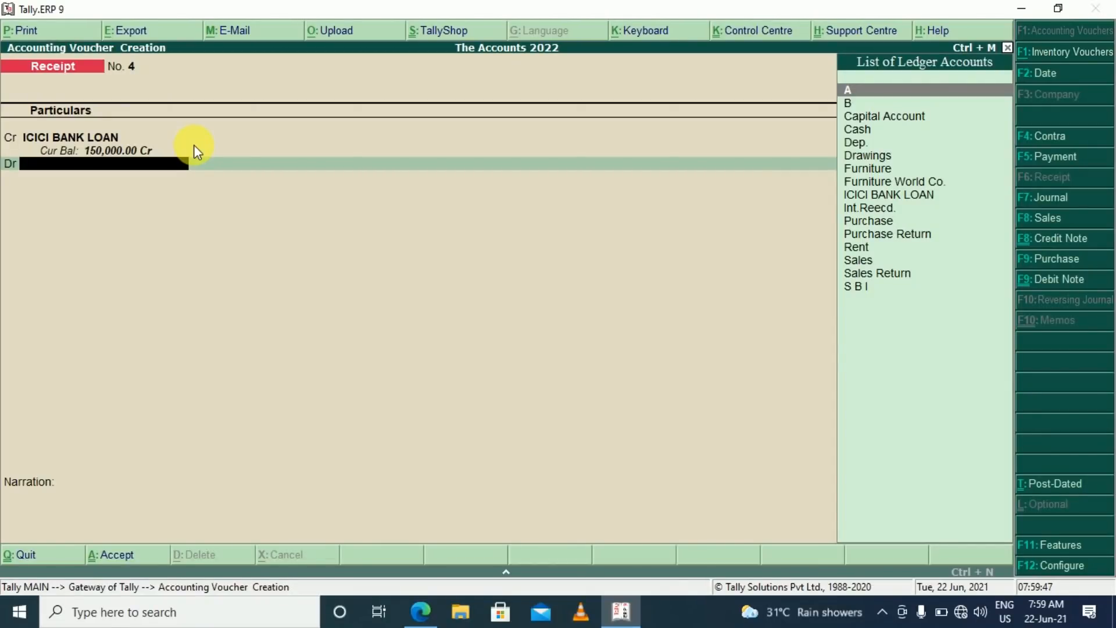
{"action": "type", "text": "sbi"}
{"action": "key", "text": "Return"}
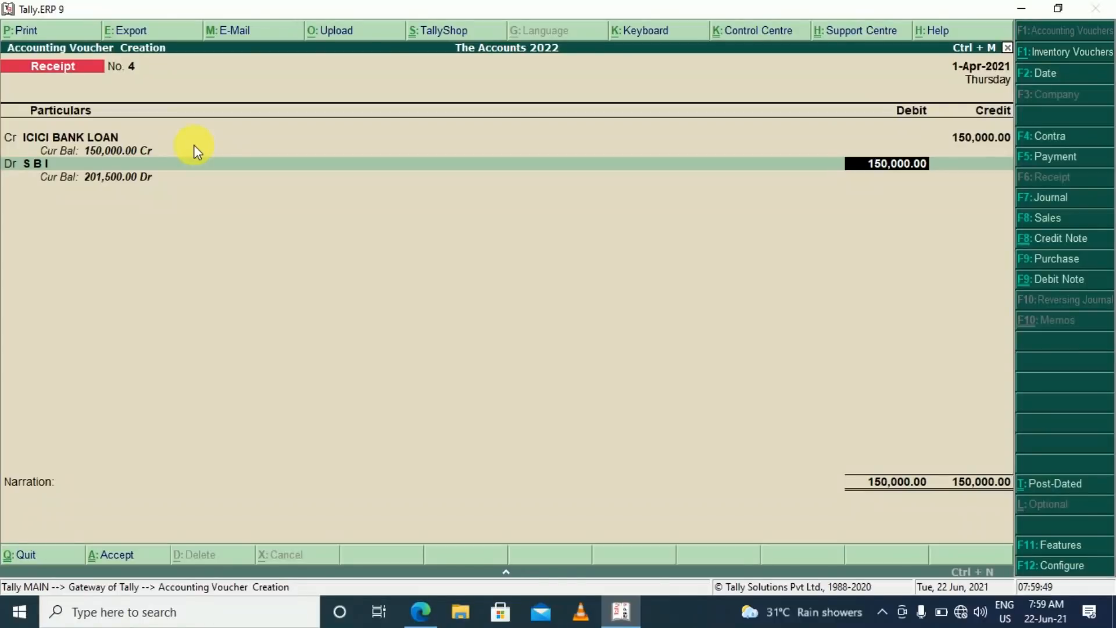
{"action": "key", "text": "Return"}
{"action": "key", "text": "Return"}
{"action": "key", "text": "Return"}
{"action": "key", "text": "Return"}
{"action": "key", "text": "Return"}
{"action": "key", "text": "Return"}
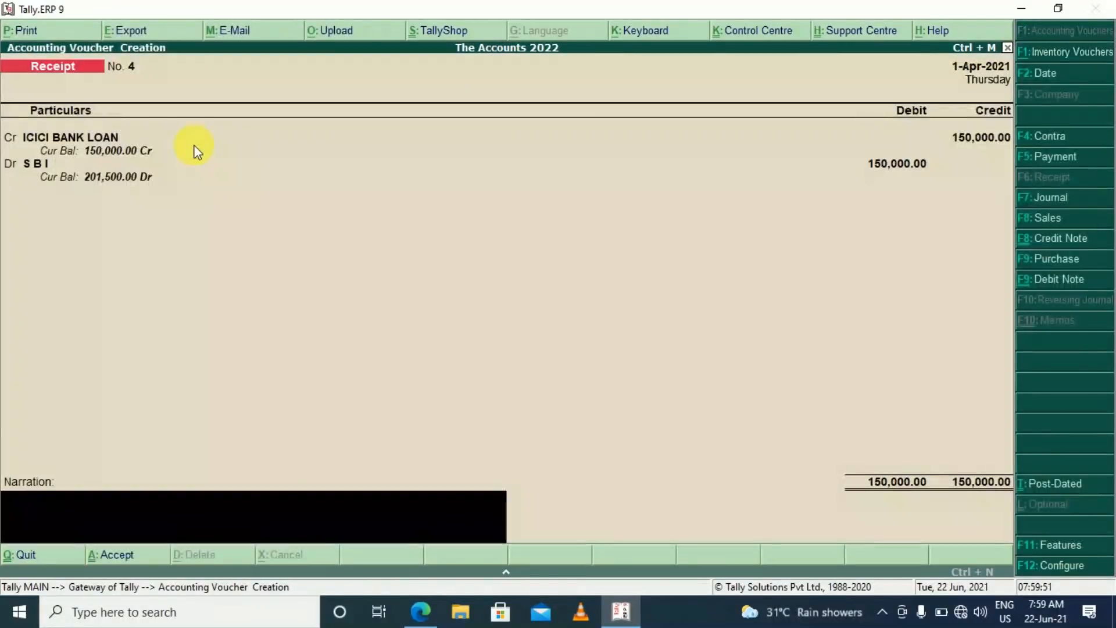
{"action": "key", "text": "Return"}
{"action": "key", "text": "Return"}
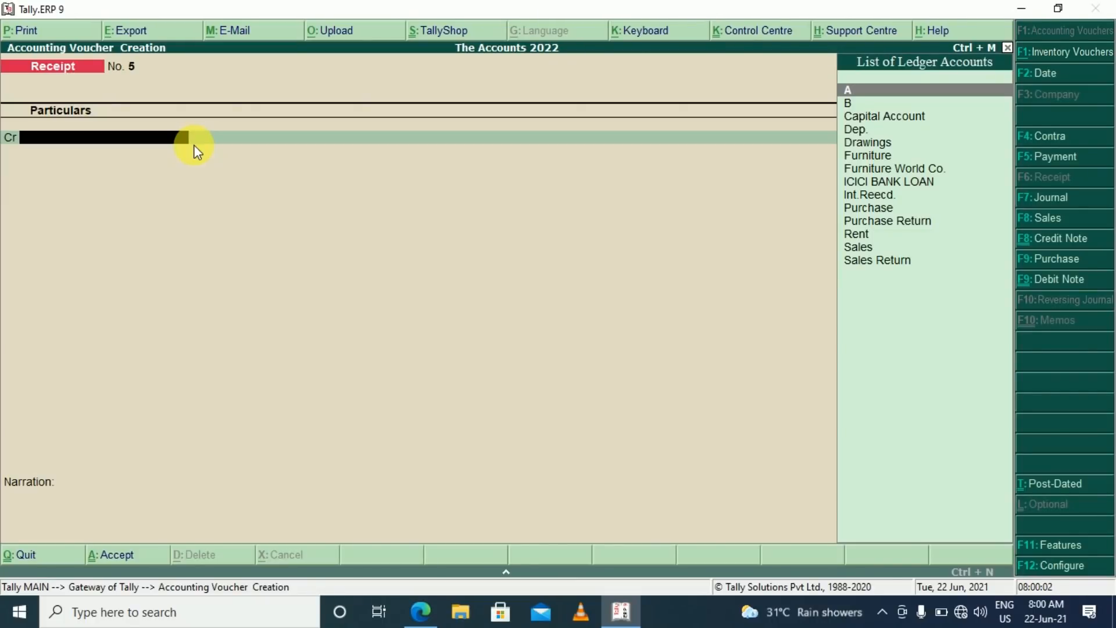
Step: Check transaction 21, interest paid on the ICICI Bank loan, in the PDF notes and start a Payment voucher in Tally
{"action": "key", "text": "alt+Tab"}
{"action": "scroll", "coordinate": [198, 153], "scroll_direction": "down", "scroll_amount": 3}
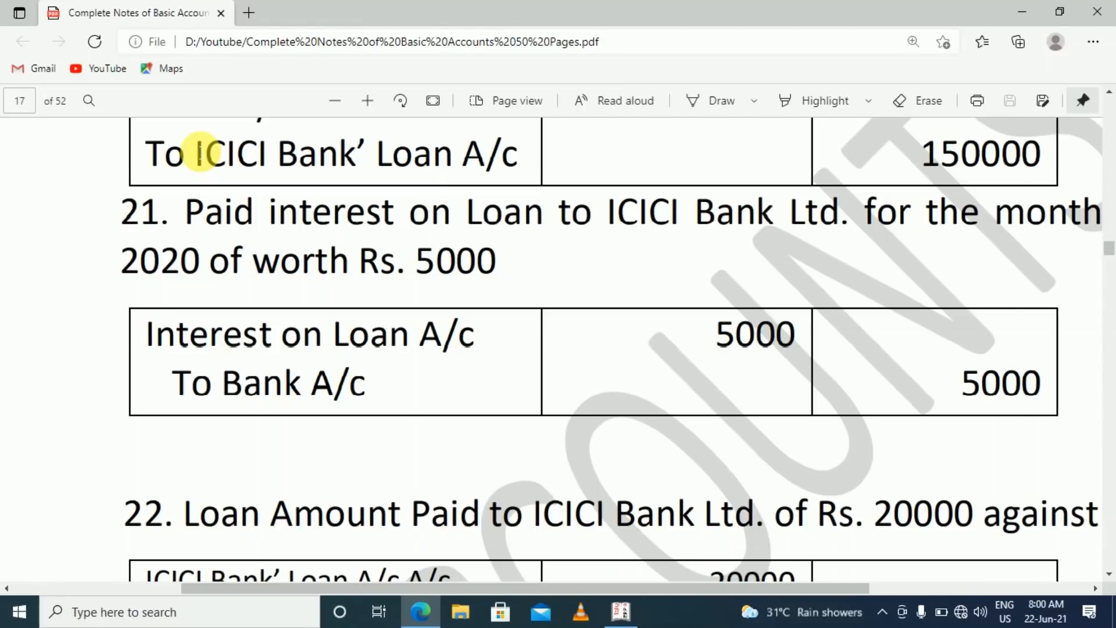
{"action": "key", "text": "alt+Tab"}
{"action": "key", "text": "F5"}
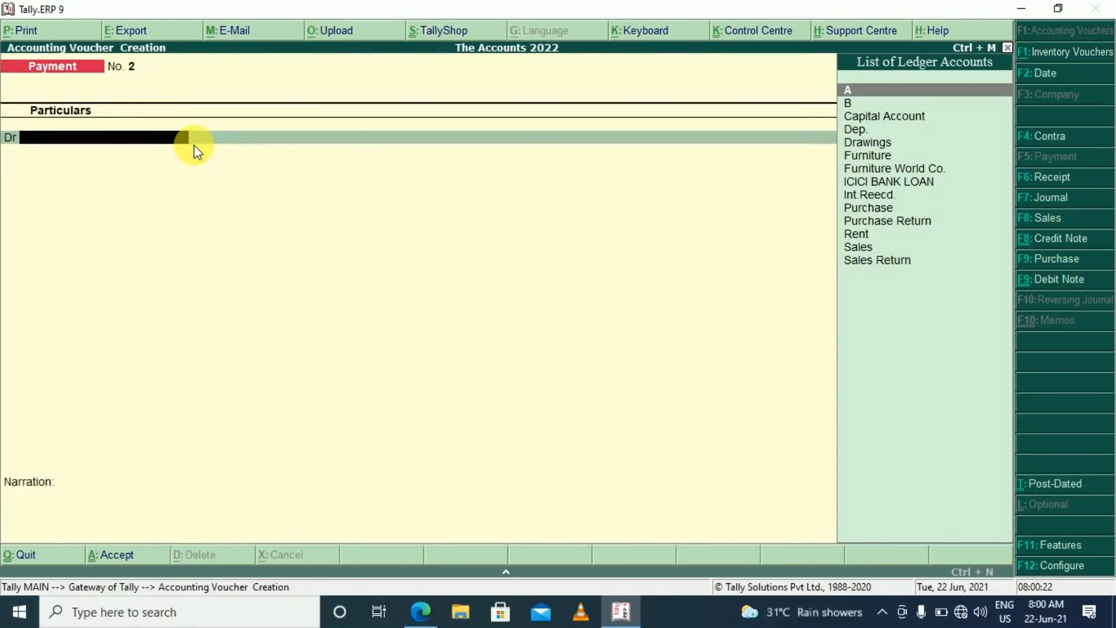
Step: Create an INT. ON LOAN ledger under Indirect Expenses for the payment's debit line
{"action": "key", "text": "alt+c"}
{"action": "type", "text": "INT.NO"}
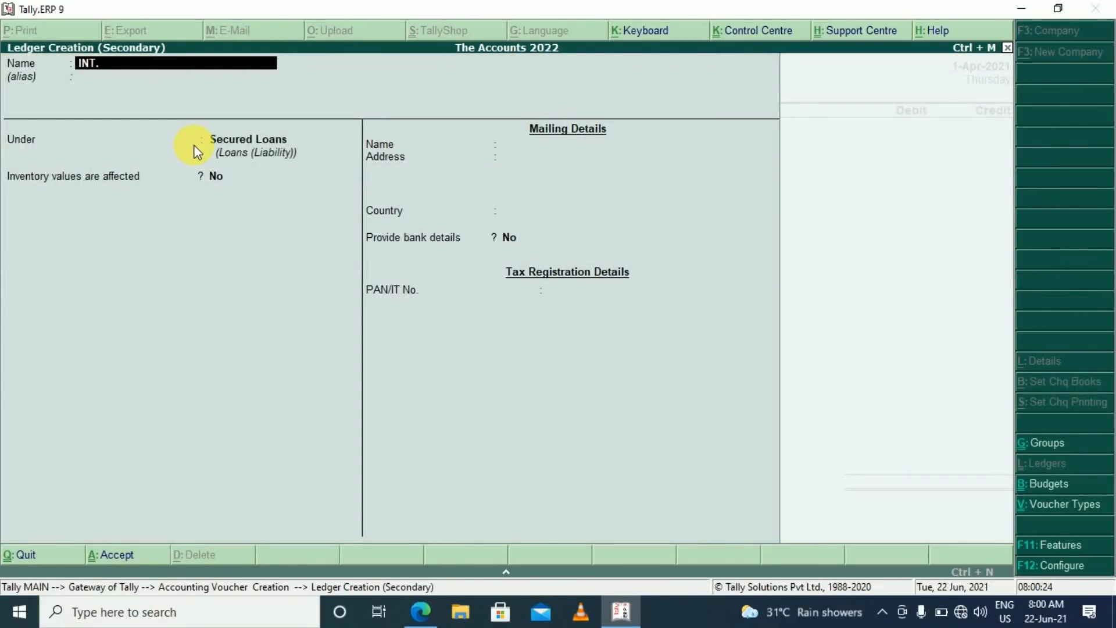
{"action": "type", "text": "ON LOAN"}
{"action": "key", "text": "Return"}
{"action": "key", "text": "Return"}
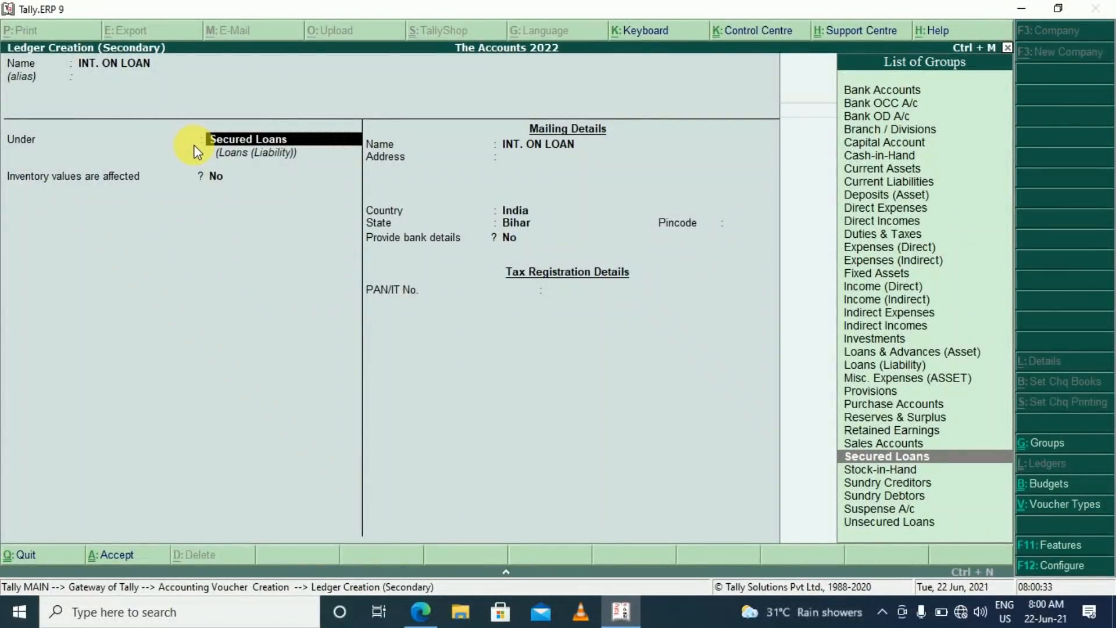
{"action": "type", "text": "IND"}
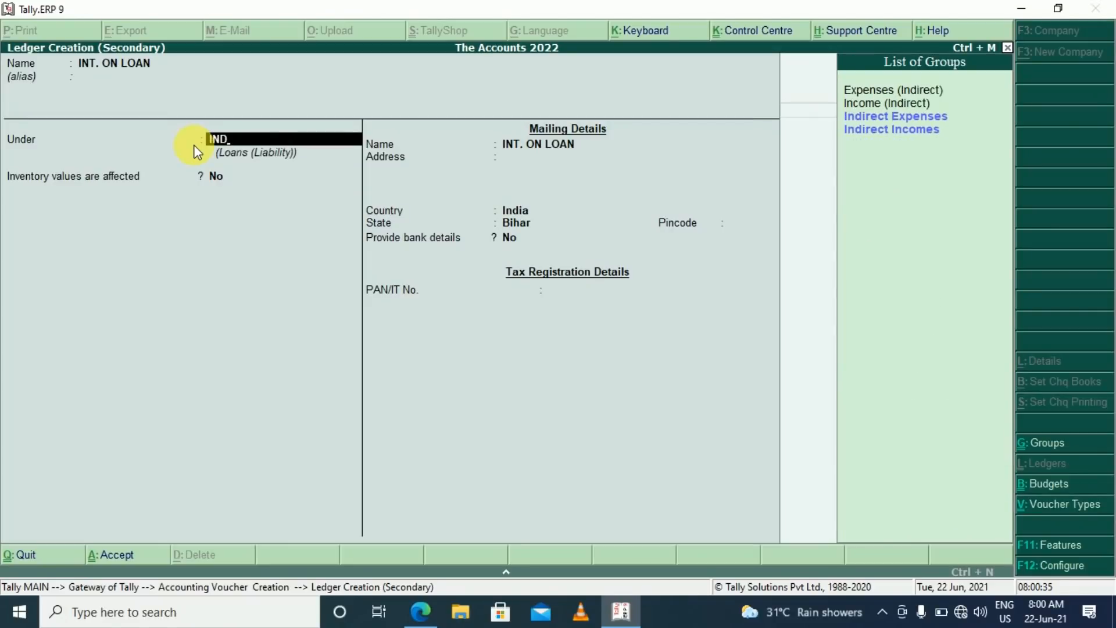
{"action": "key", "text": "Return"}
{"action": "key", "text": "ctrl+a"}
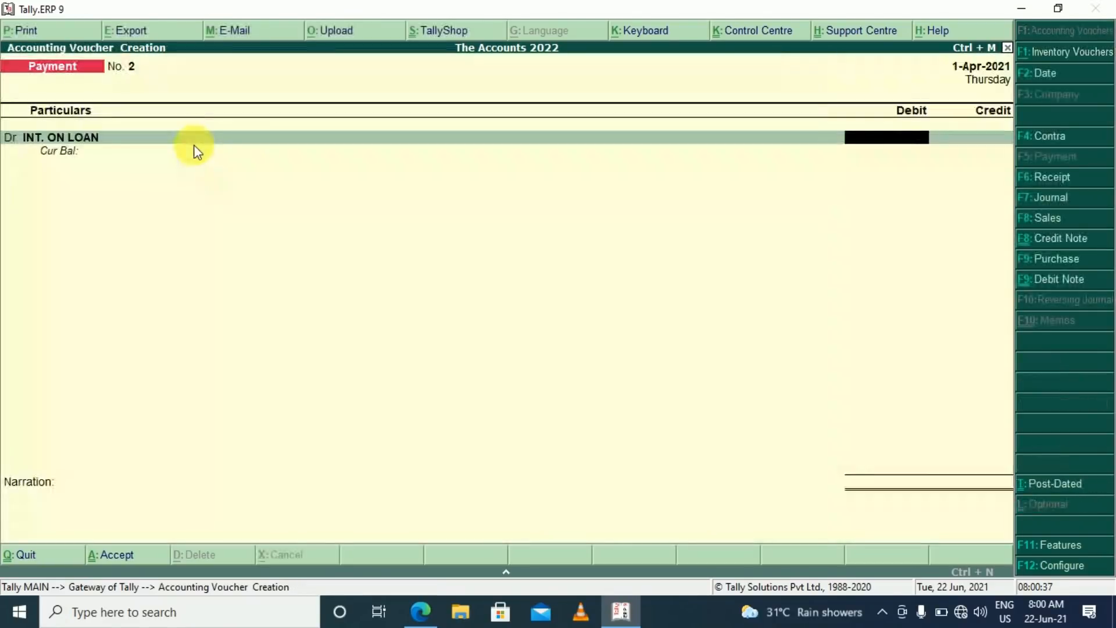
Step: Debit INT. ON LOAN with 5000, credit S B I, save the payment voucher with default bank allocations, and return to the Gateway of Tally
{"action": "key", "text": "alt+Tab"}
{"action": "key", "text": "alt+Tab"}
{"action": "type", "text": "5000"}
{"action": "key", "text": "Return"}
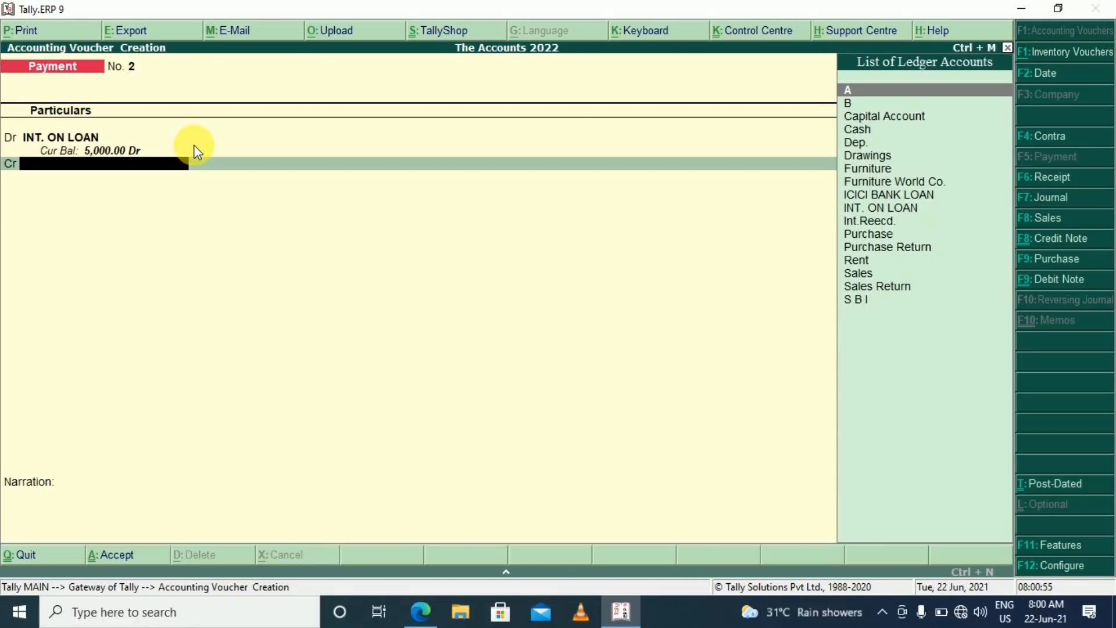
{"action": "type", "text": "S"}
{"action": "key", "text": "Down"}
{"action": "key", "text": "Down"}
{"action": "key", "text": "Down"}
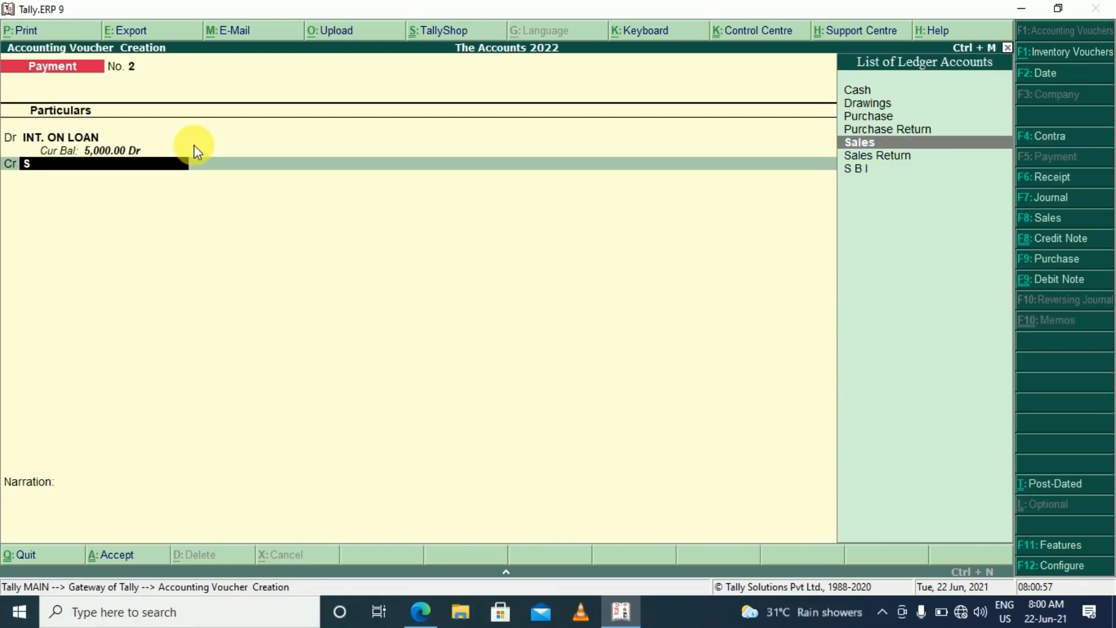
{"action": "key", "text": "Return"}
{"action": "key", "text": "Return"}
{"action": "key", "text": "Return"}
{"action": "key", "text": "Return"}
{"action": "key", "text": "Return"}
{"action": "key", "text": "Return"}
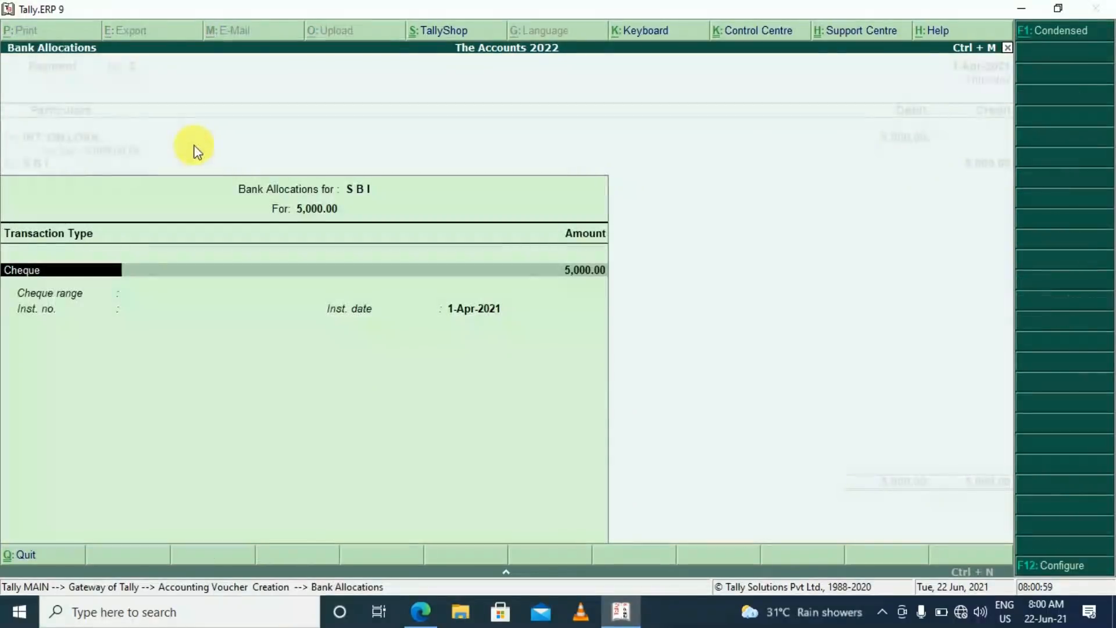
{"action": "key", "text": "Return"}
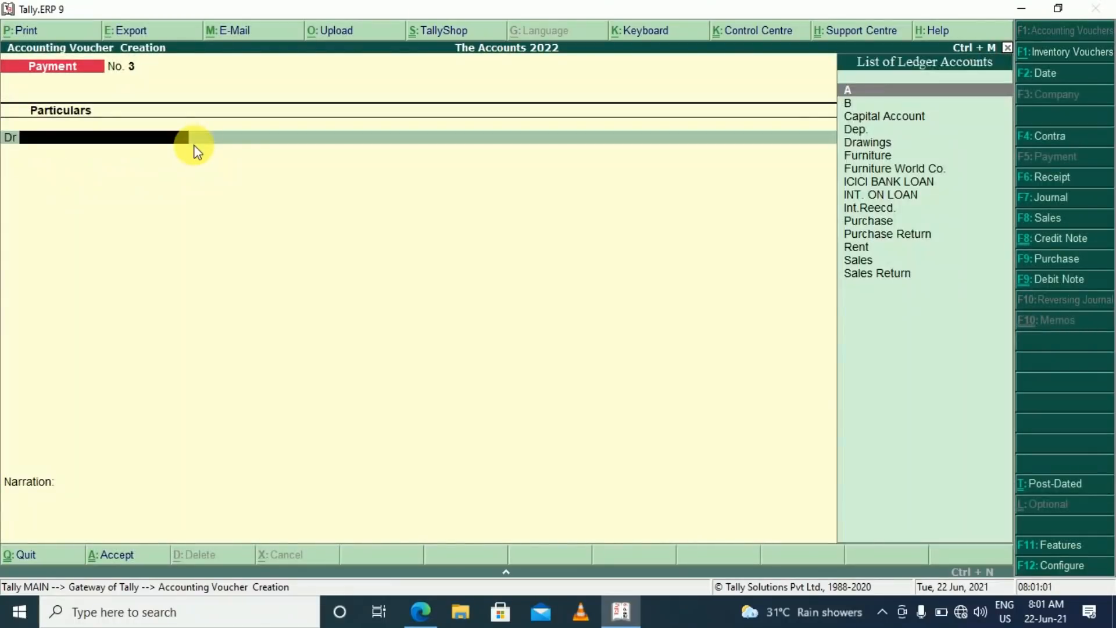
{"action": "key", "text": "Escape"}
{"action": "key", "text": "Return"}
{"action": "key", "text": "Escape"}
{"action": "key", "text": "Escape"}
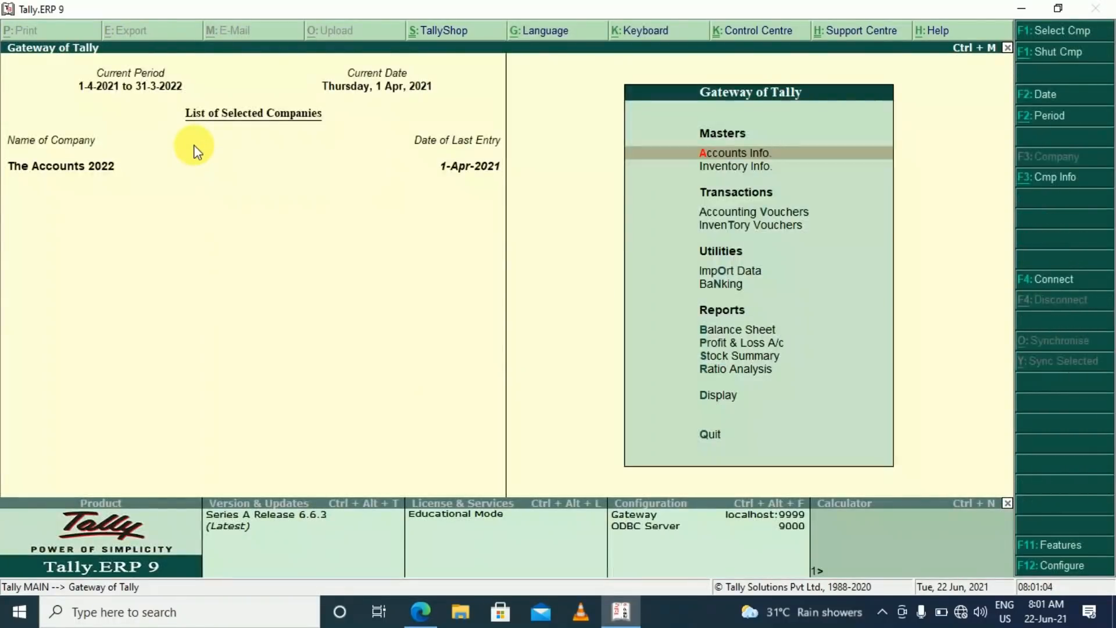
Step: Open the detailed Profit & Loss A/c and examine the Indirect Expenses entries, including depreciation and interest on loan
{"action": "key", "text": "p"}
{"action": "key", "text": "alt+F1"}
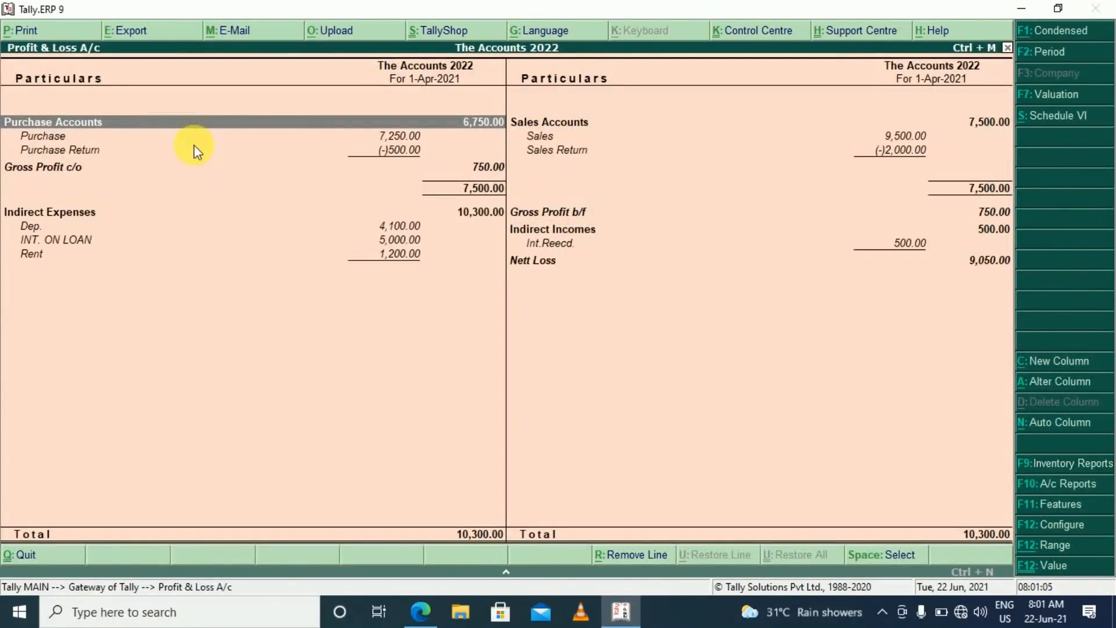
{"action": "key", "text": "Down"}
{"action": "key", "text": "Down"}
{"action": "key", "text": "Down"}
{"action": "key", "text": "Down"}
{"action": "key", "text": "Down"}
{"action": "key", "text": "Down"}
{"action": "key", "text": "Up"}
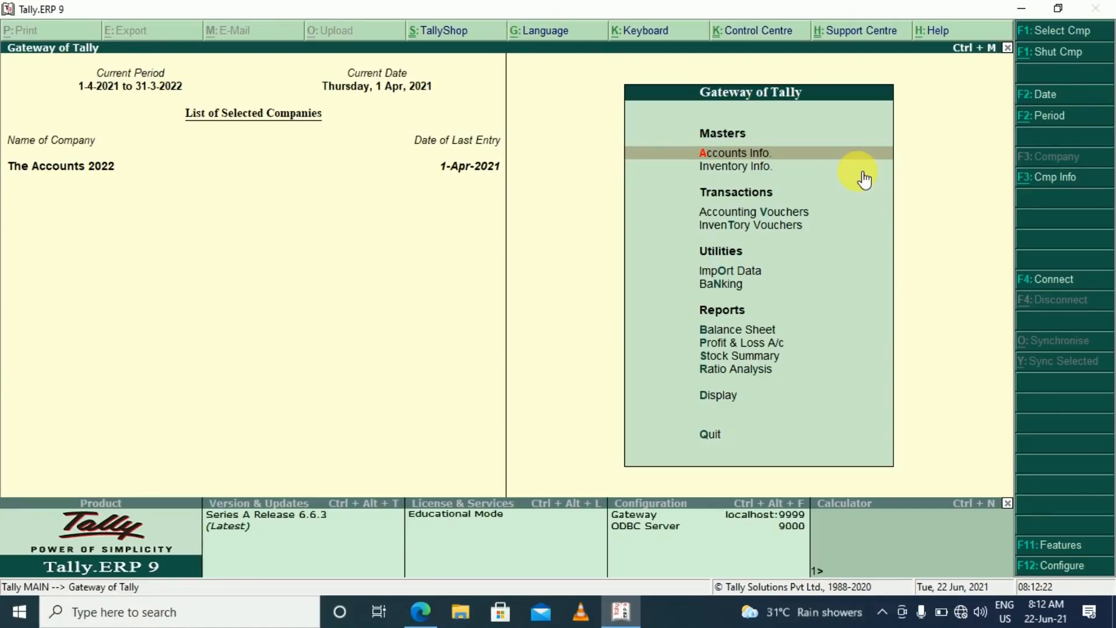
Step: Display the Trial Balance and switch it to the ledger-wise view to check every account's closing balance
{"action": "key", "text": "d"}
{"action": "key", "text": "t"}
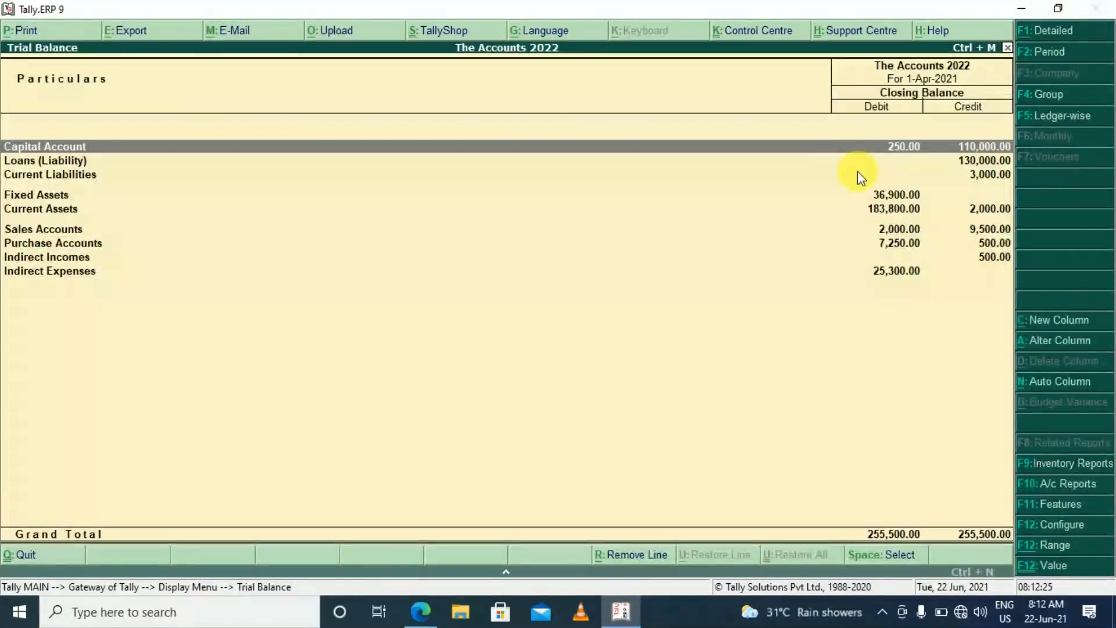
{"action": "left_click", "coordinate": [1053, 116]}
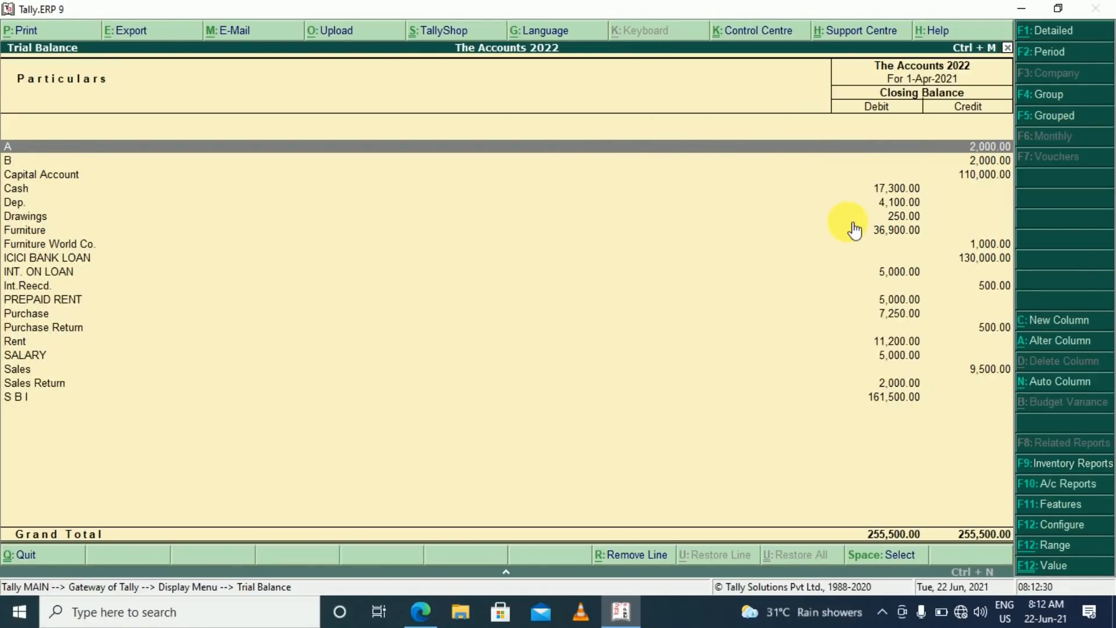